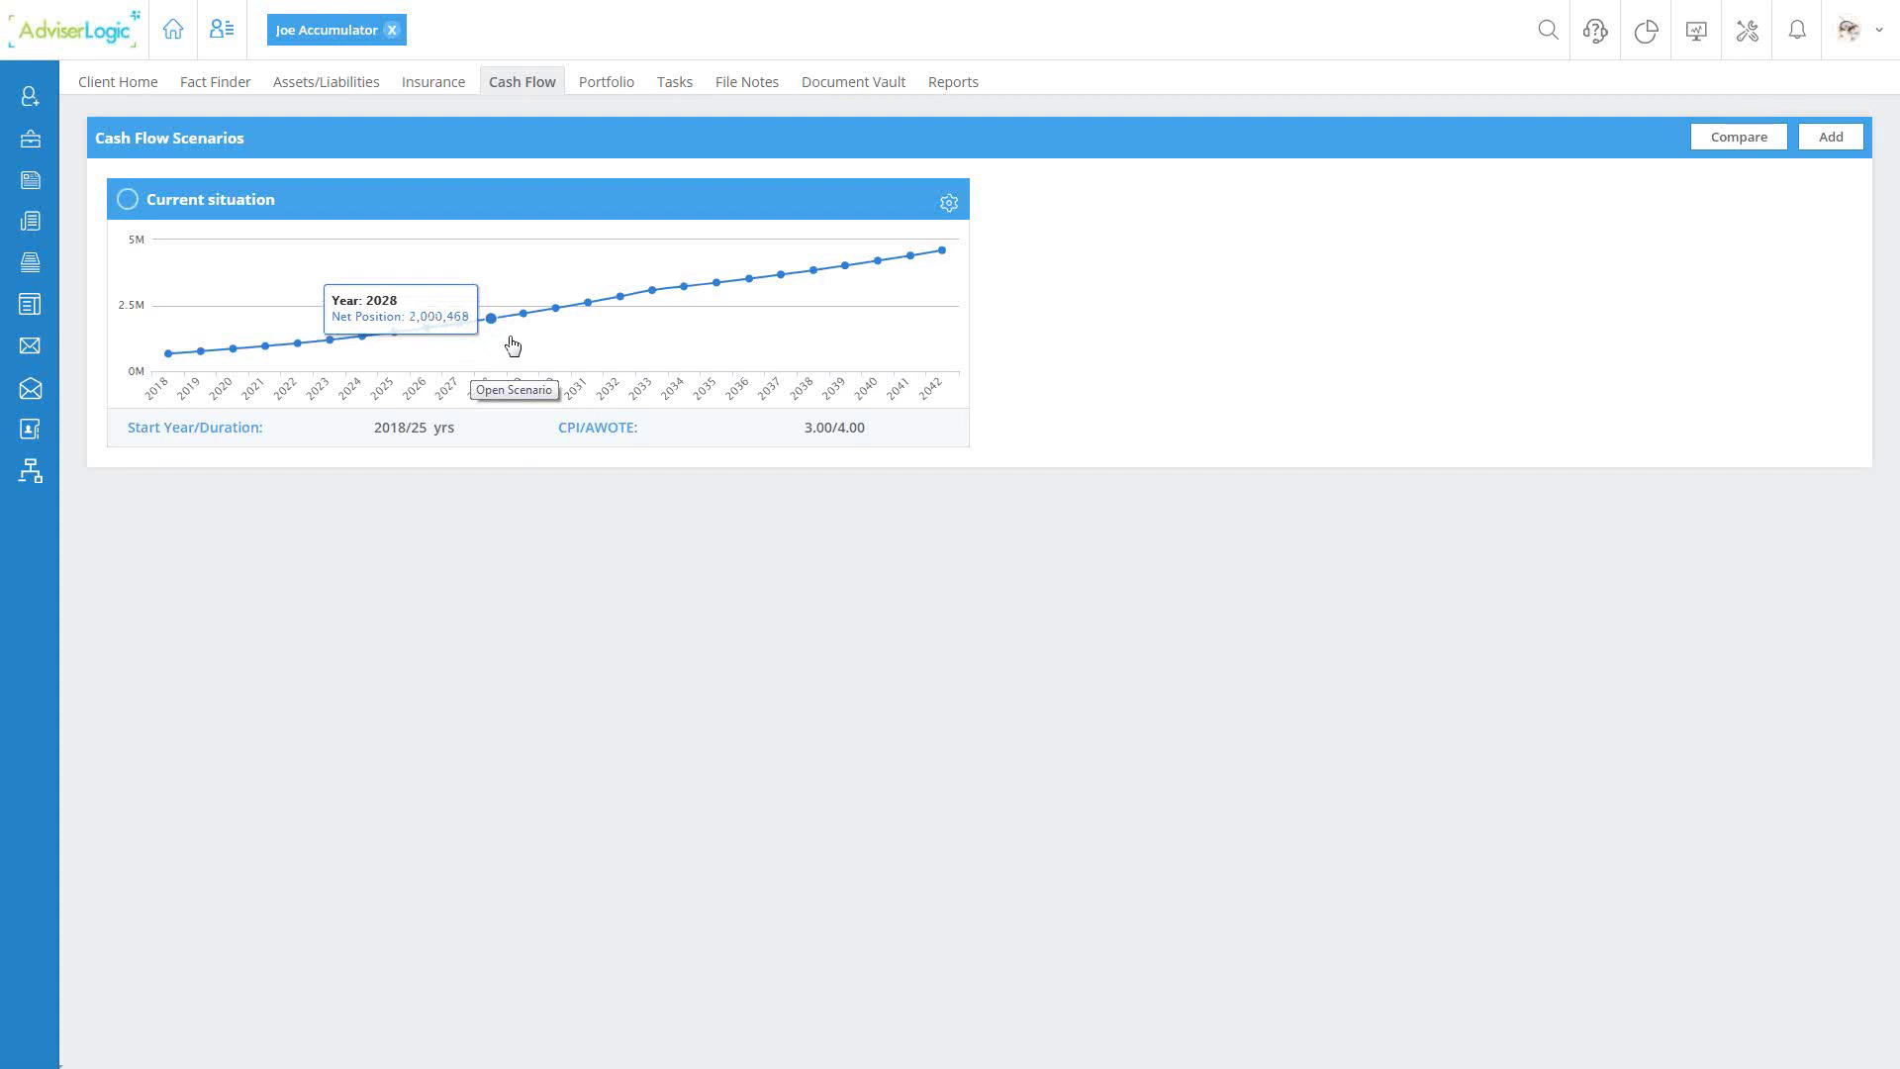
pyautogui.click(203, 85)
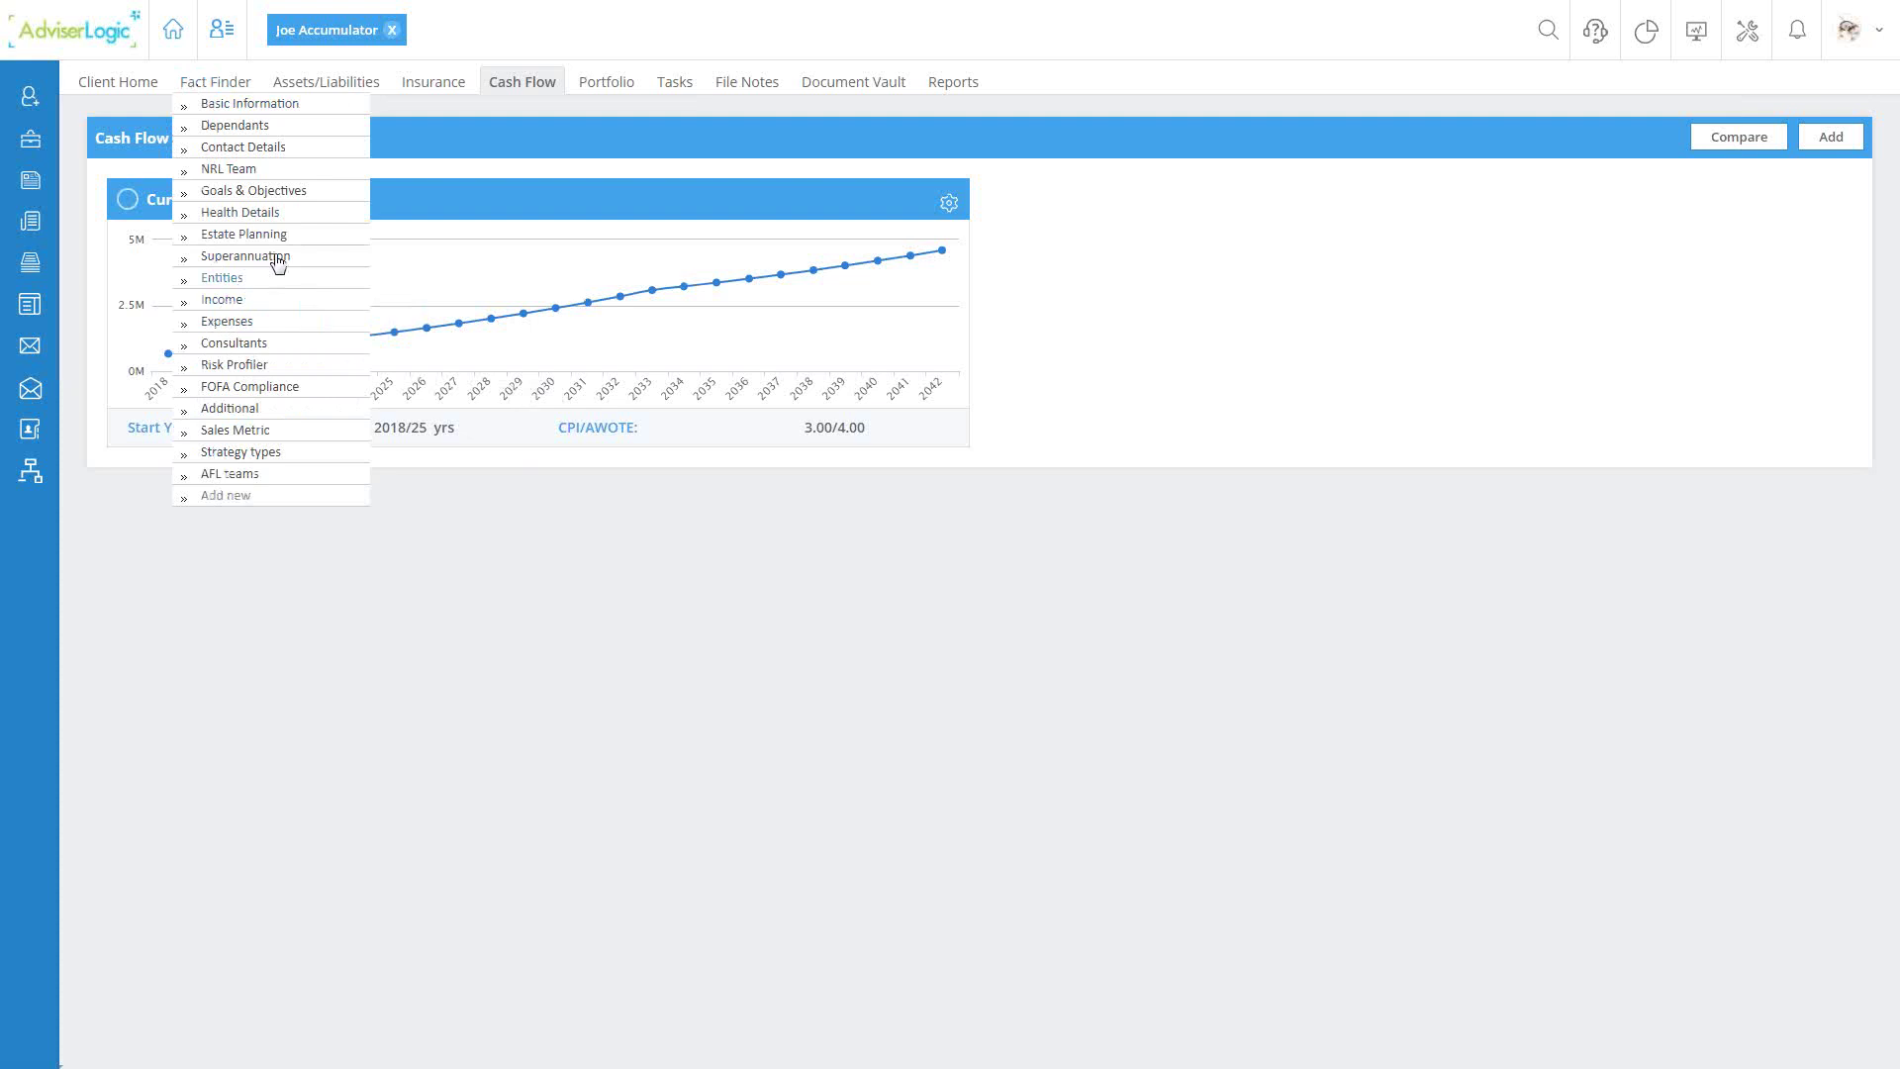
pyautogui.moveTo(341, 90)
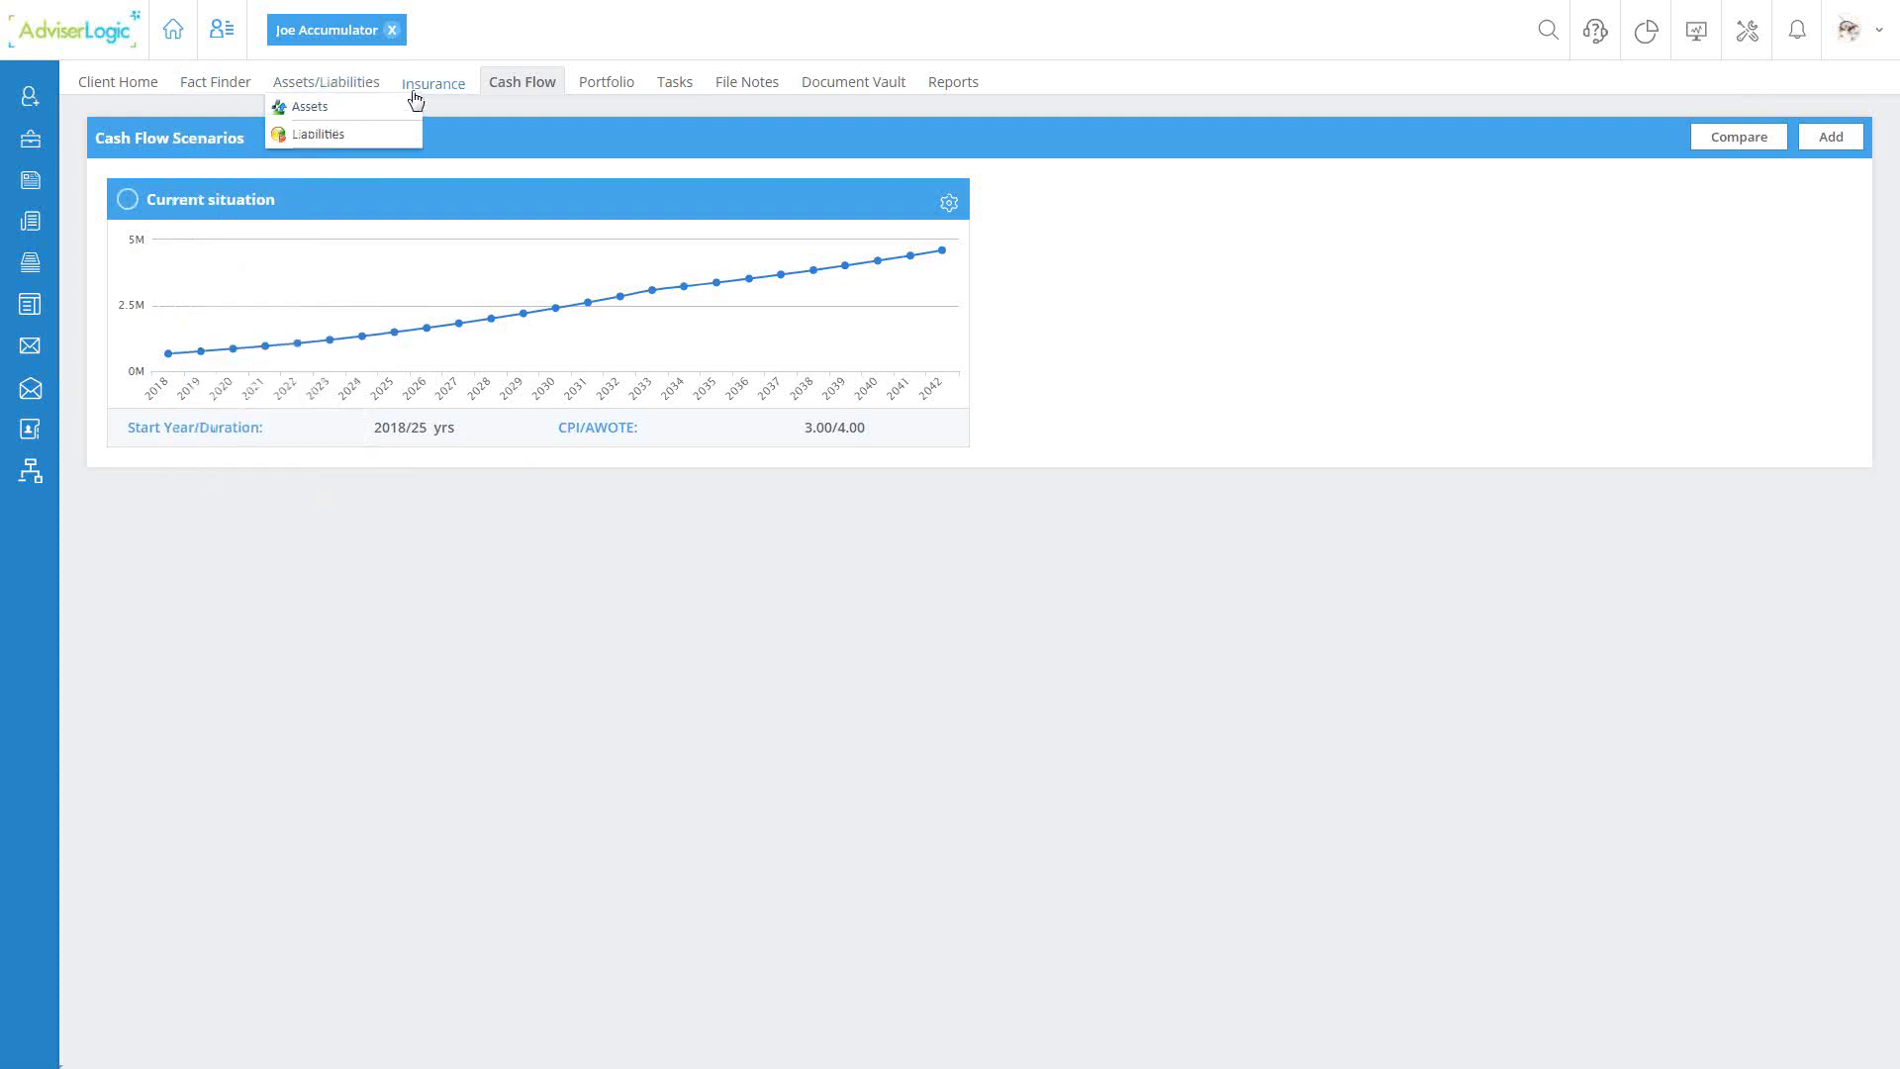
pyautogui.moveTo(413, 96)
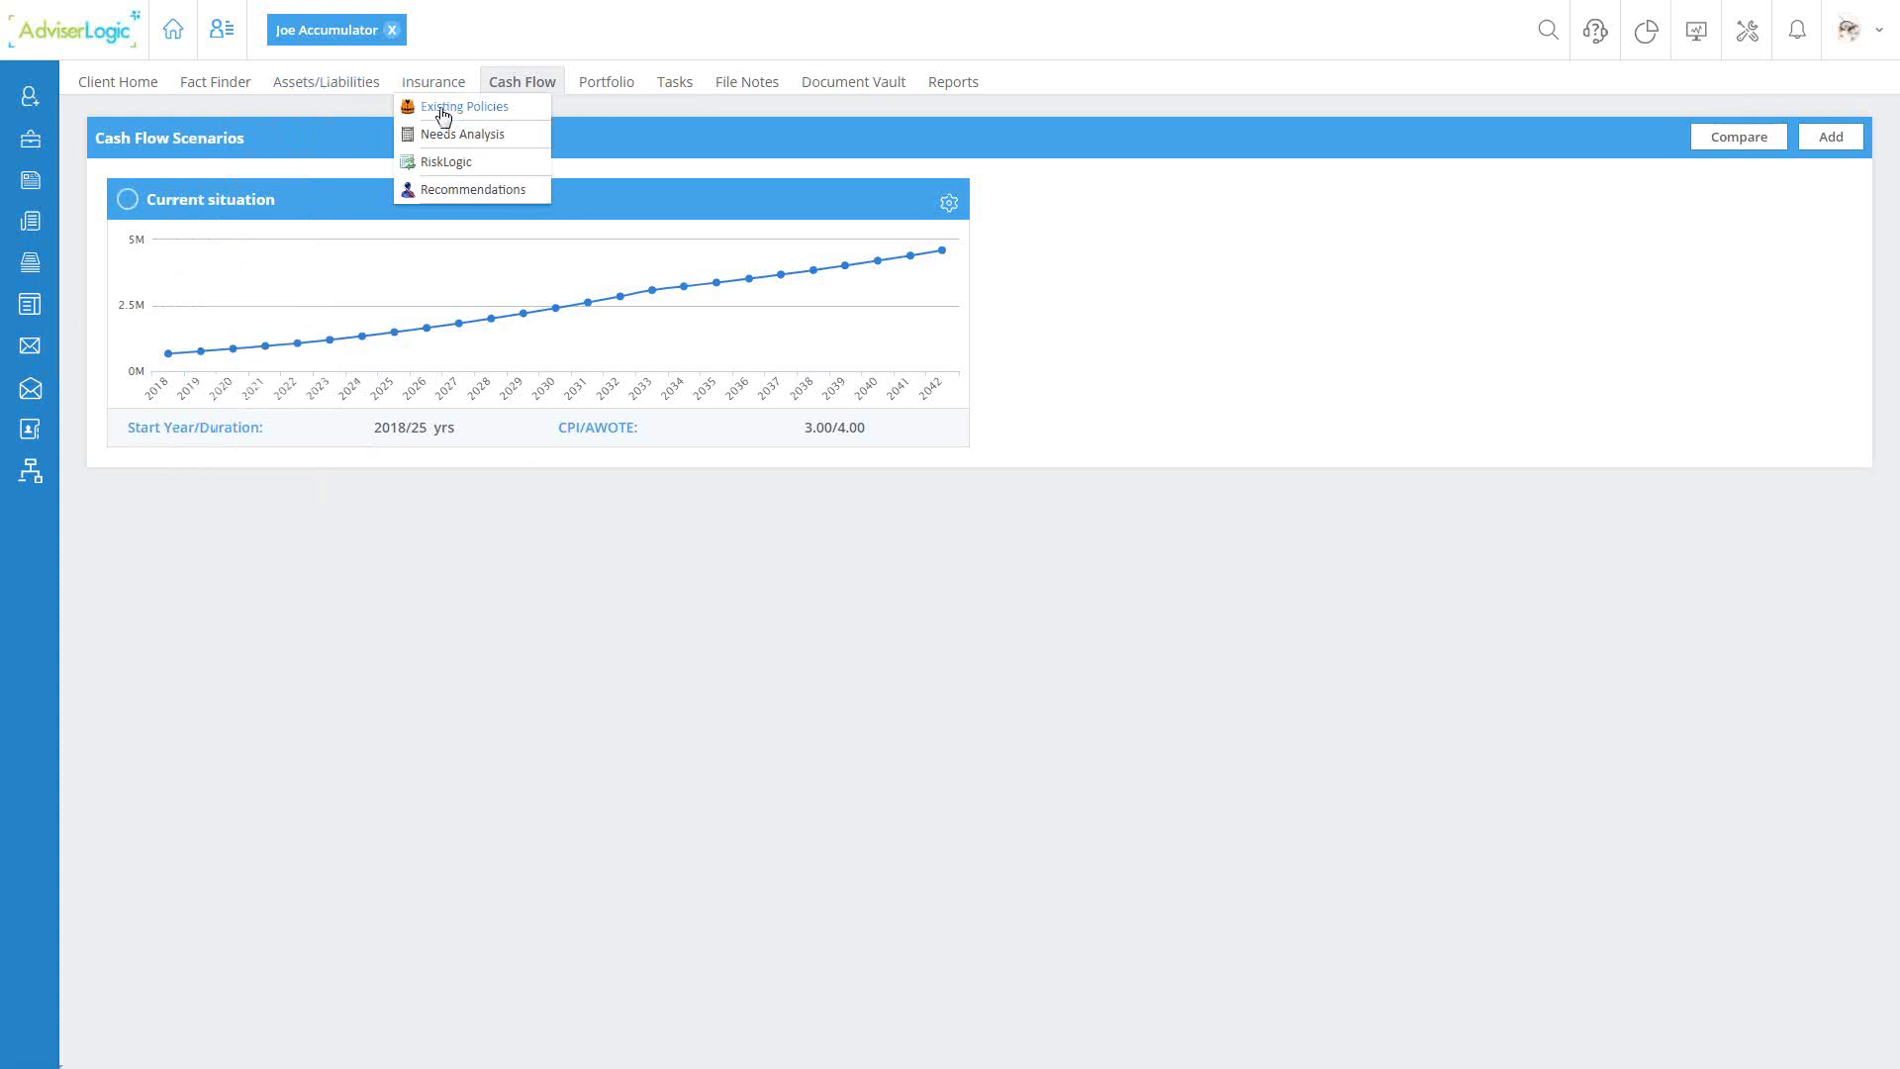
pyautogui.moveTo(221, 85)
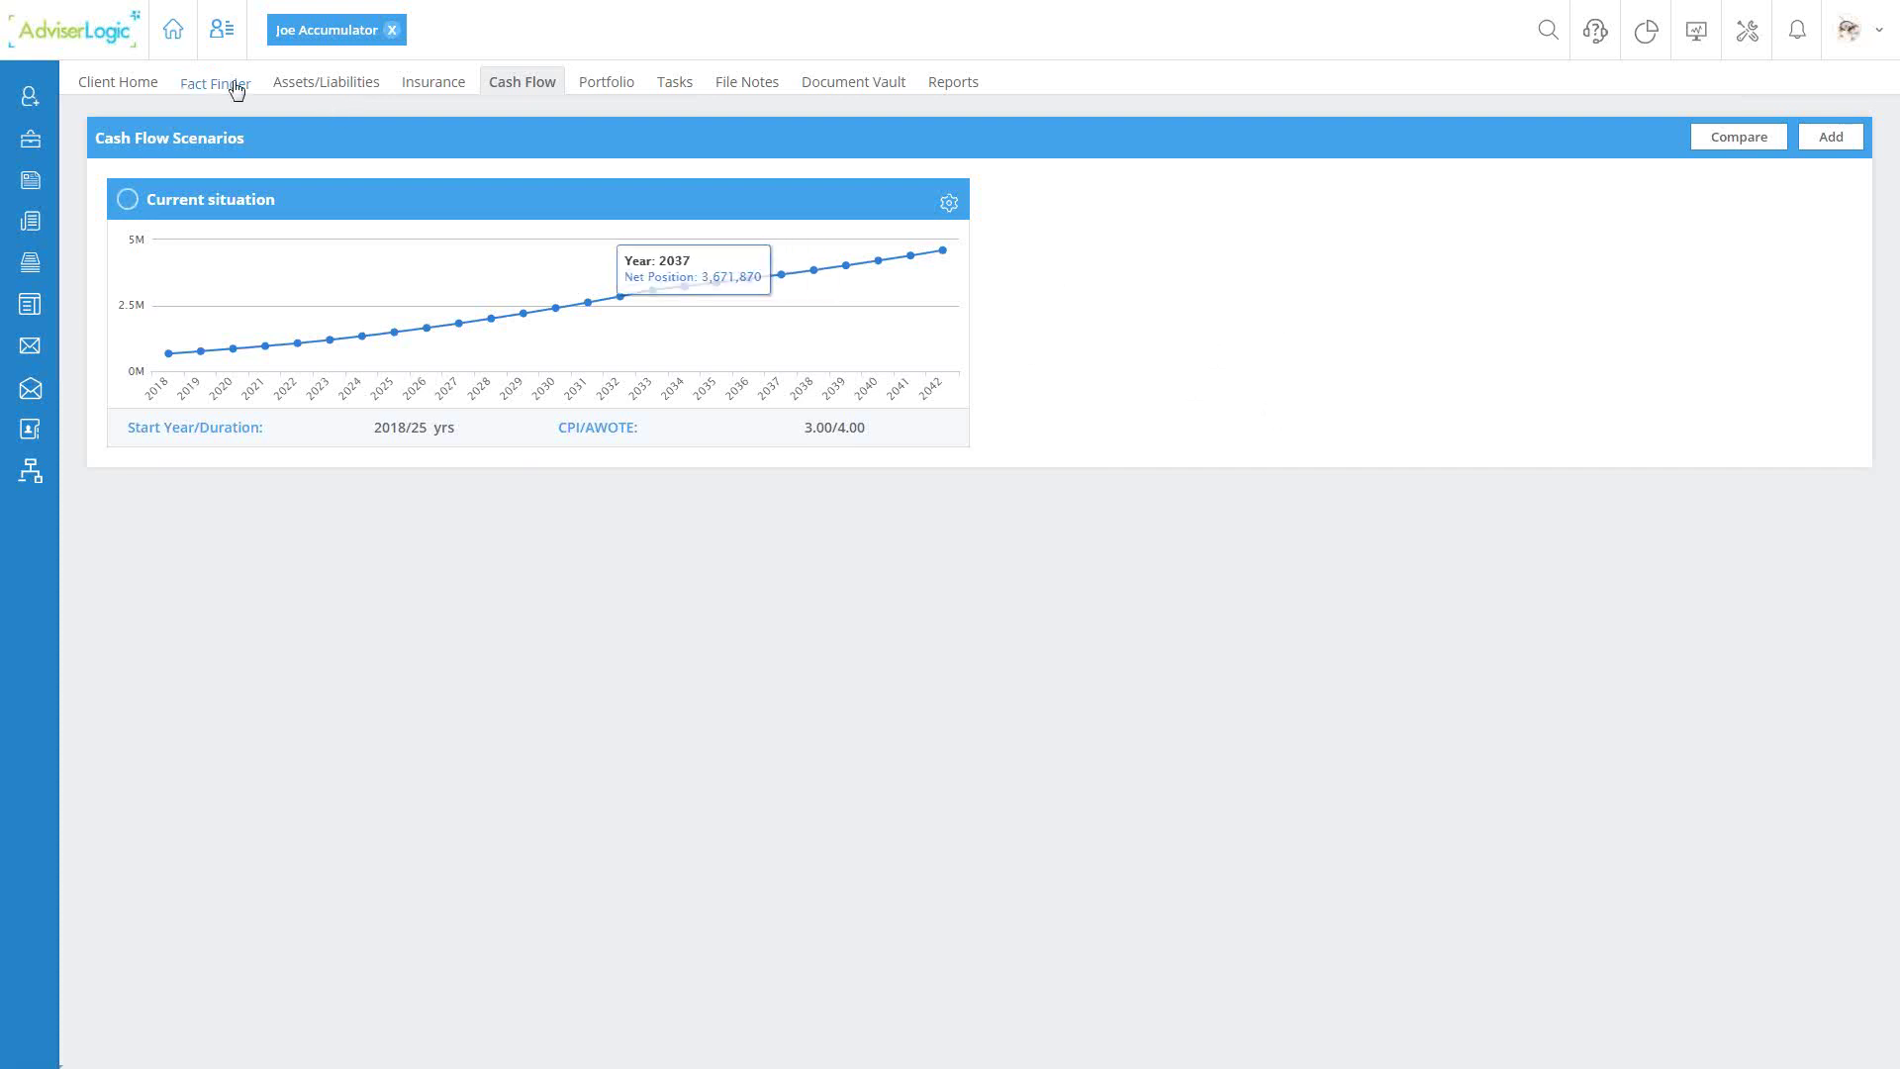
pyautogui.moveTo(235, 87)
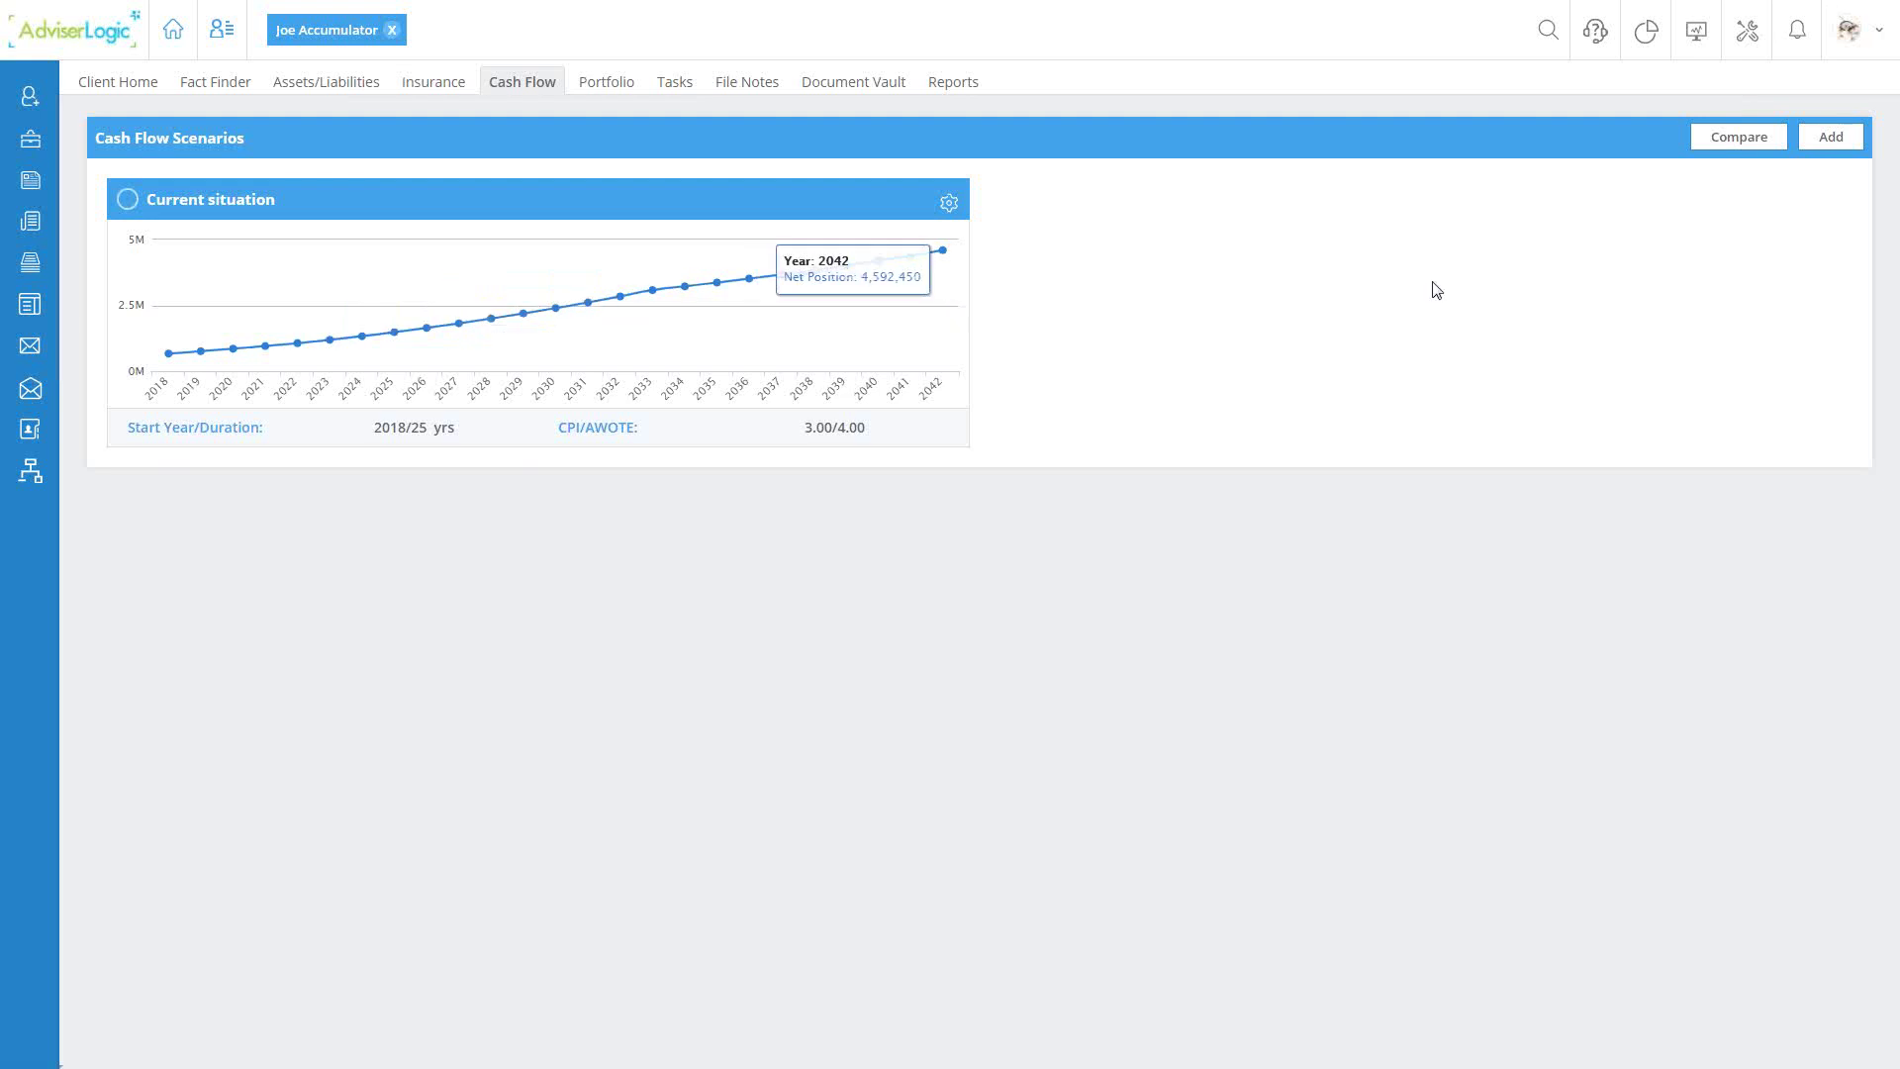
# Step: Start adding a new cash flow scenario with 2017-2018 as its start year
pyautogui.click(1833, 139)
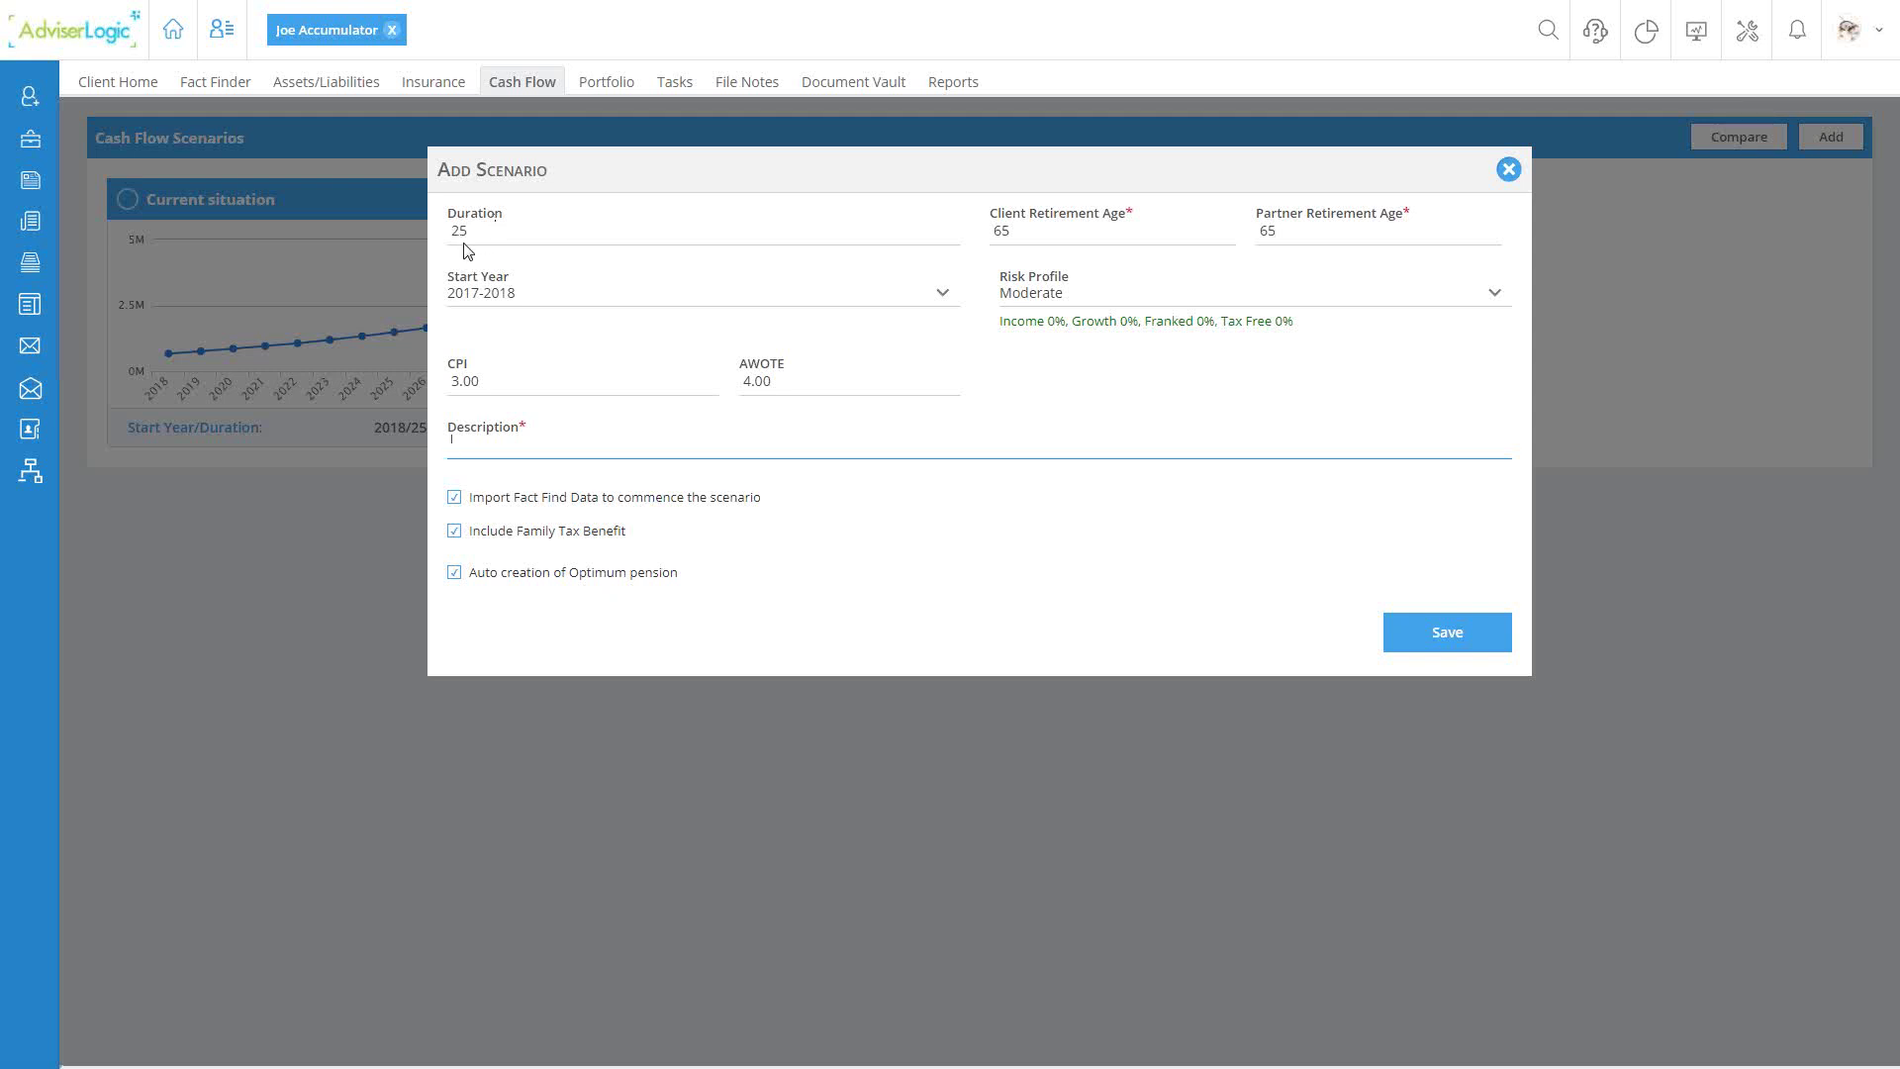
pyautogui.click(511, 297)
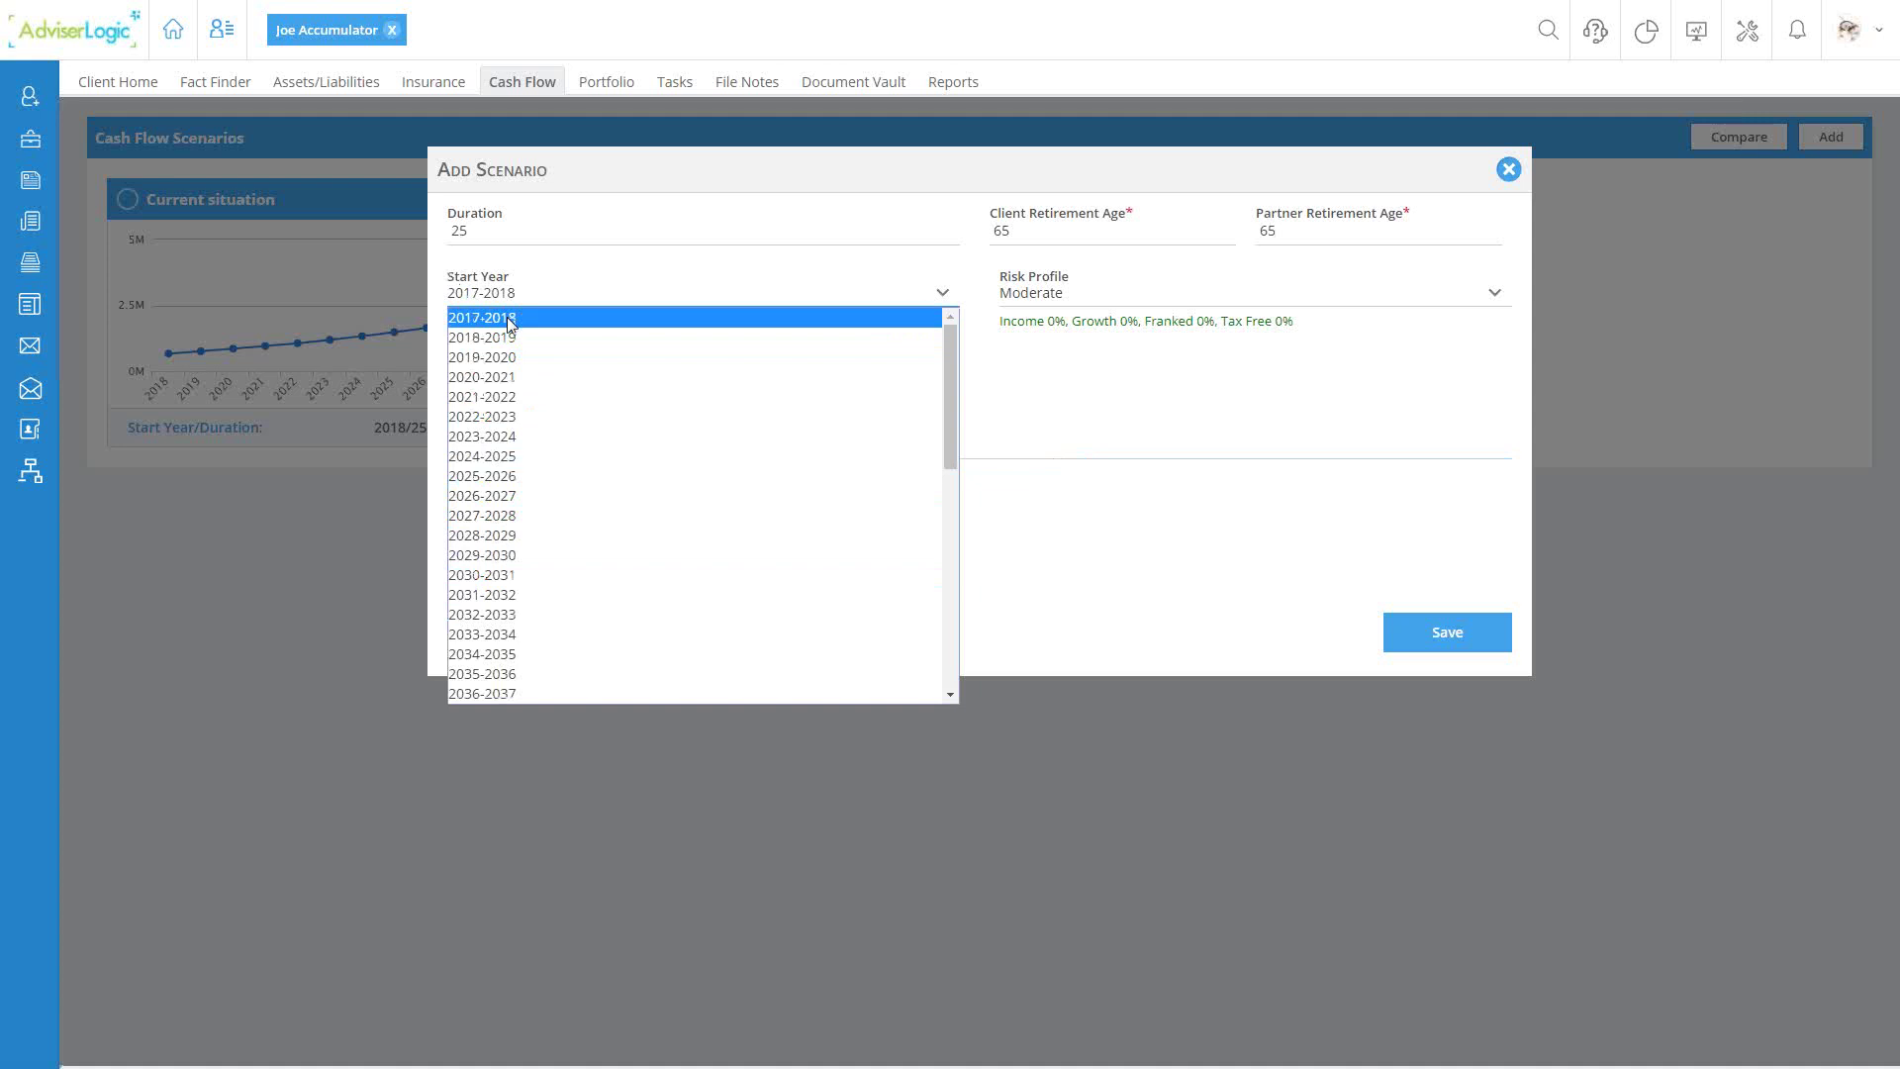
pyautogui.click(479, 288)
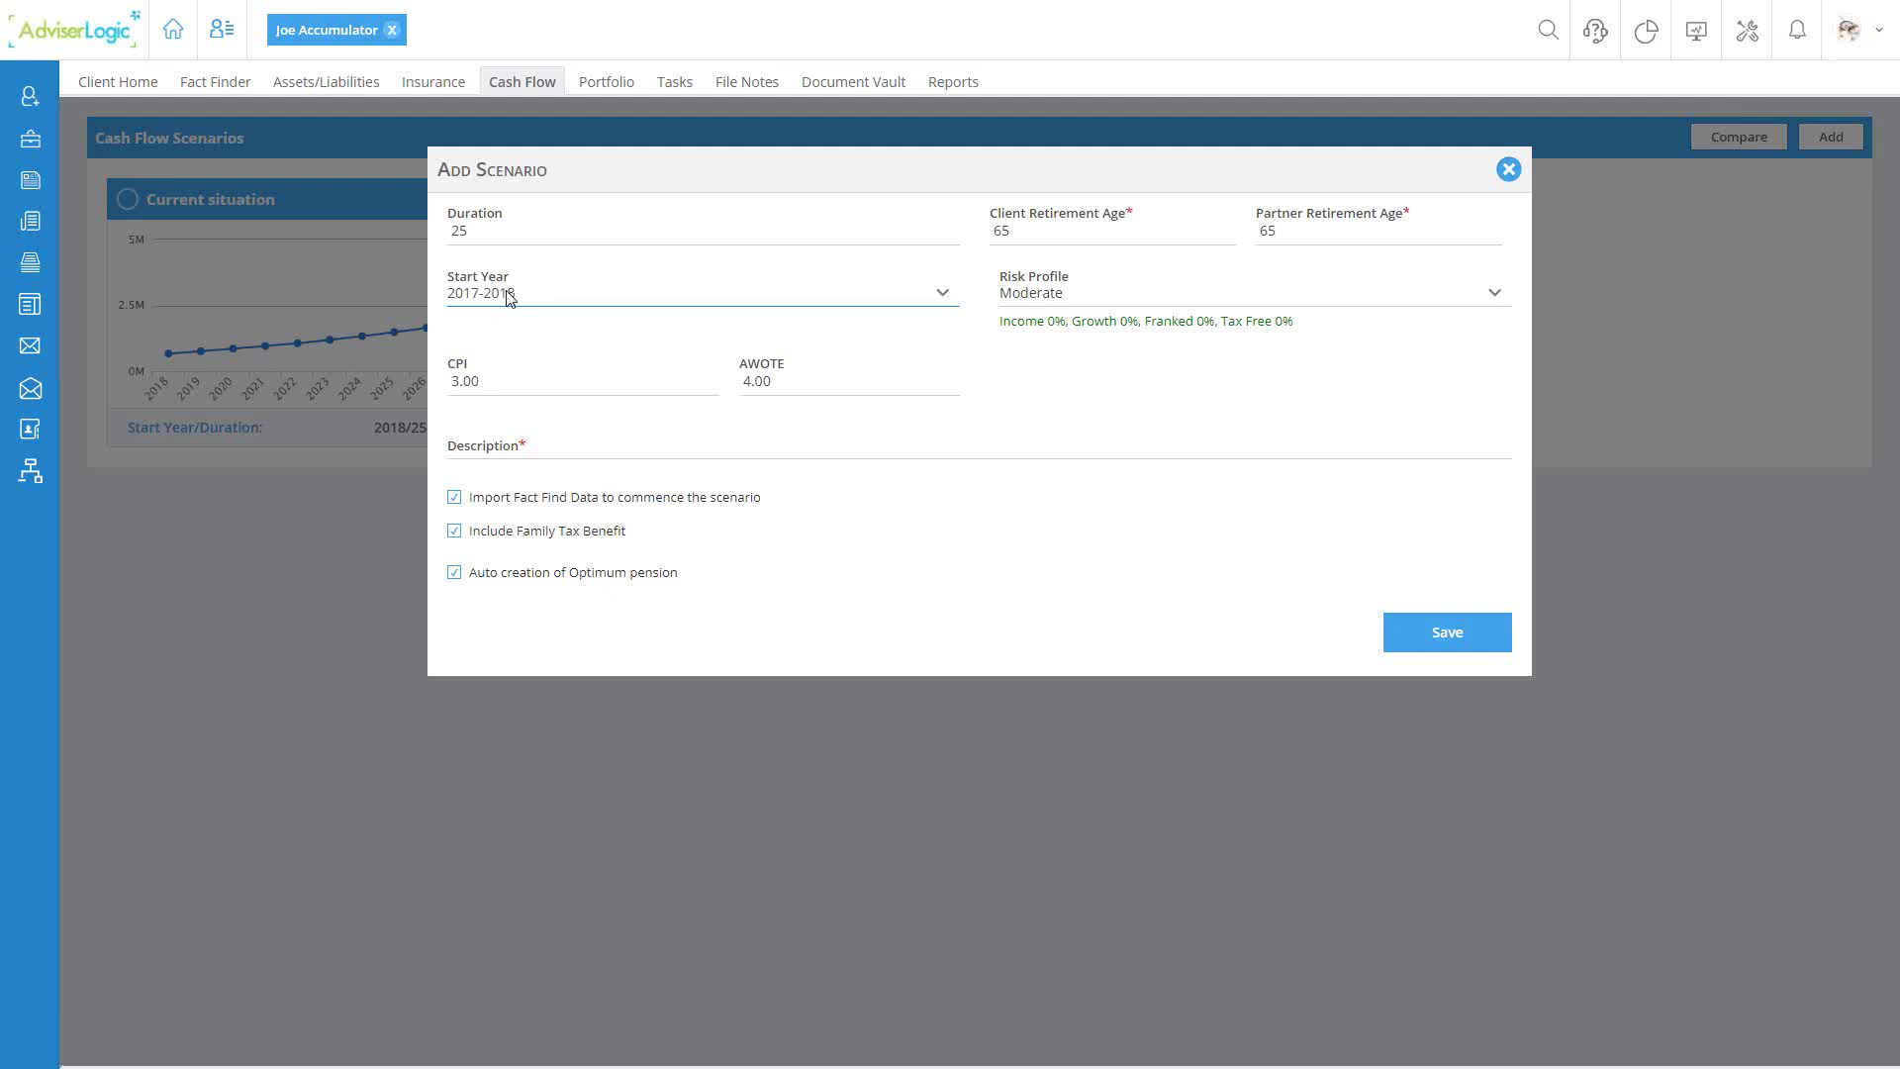
pyautogui.click(508, 296)
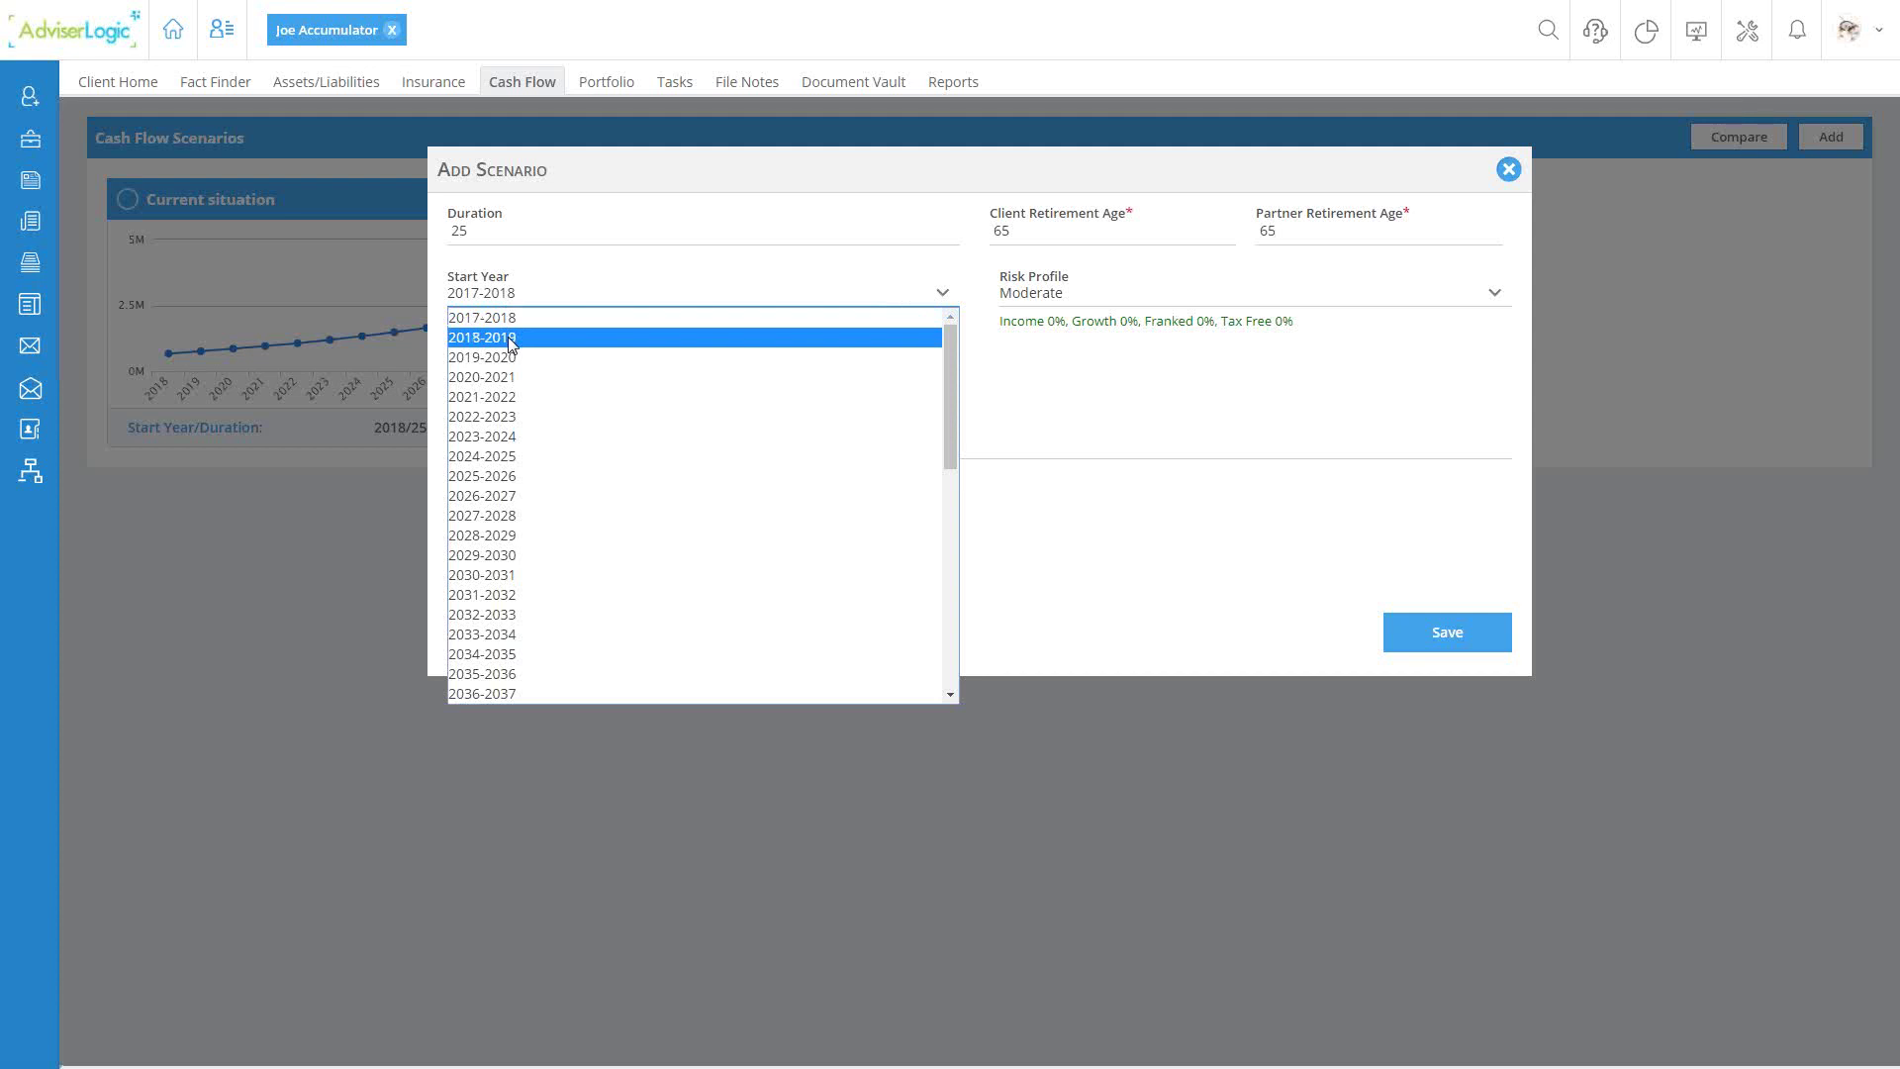
pyautogui.click(446, 297)
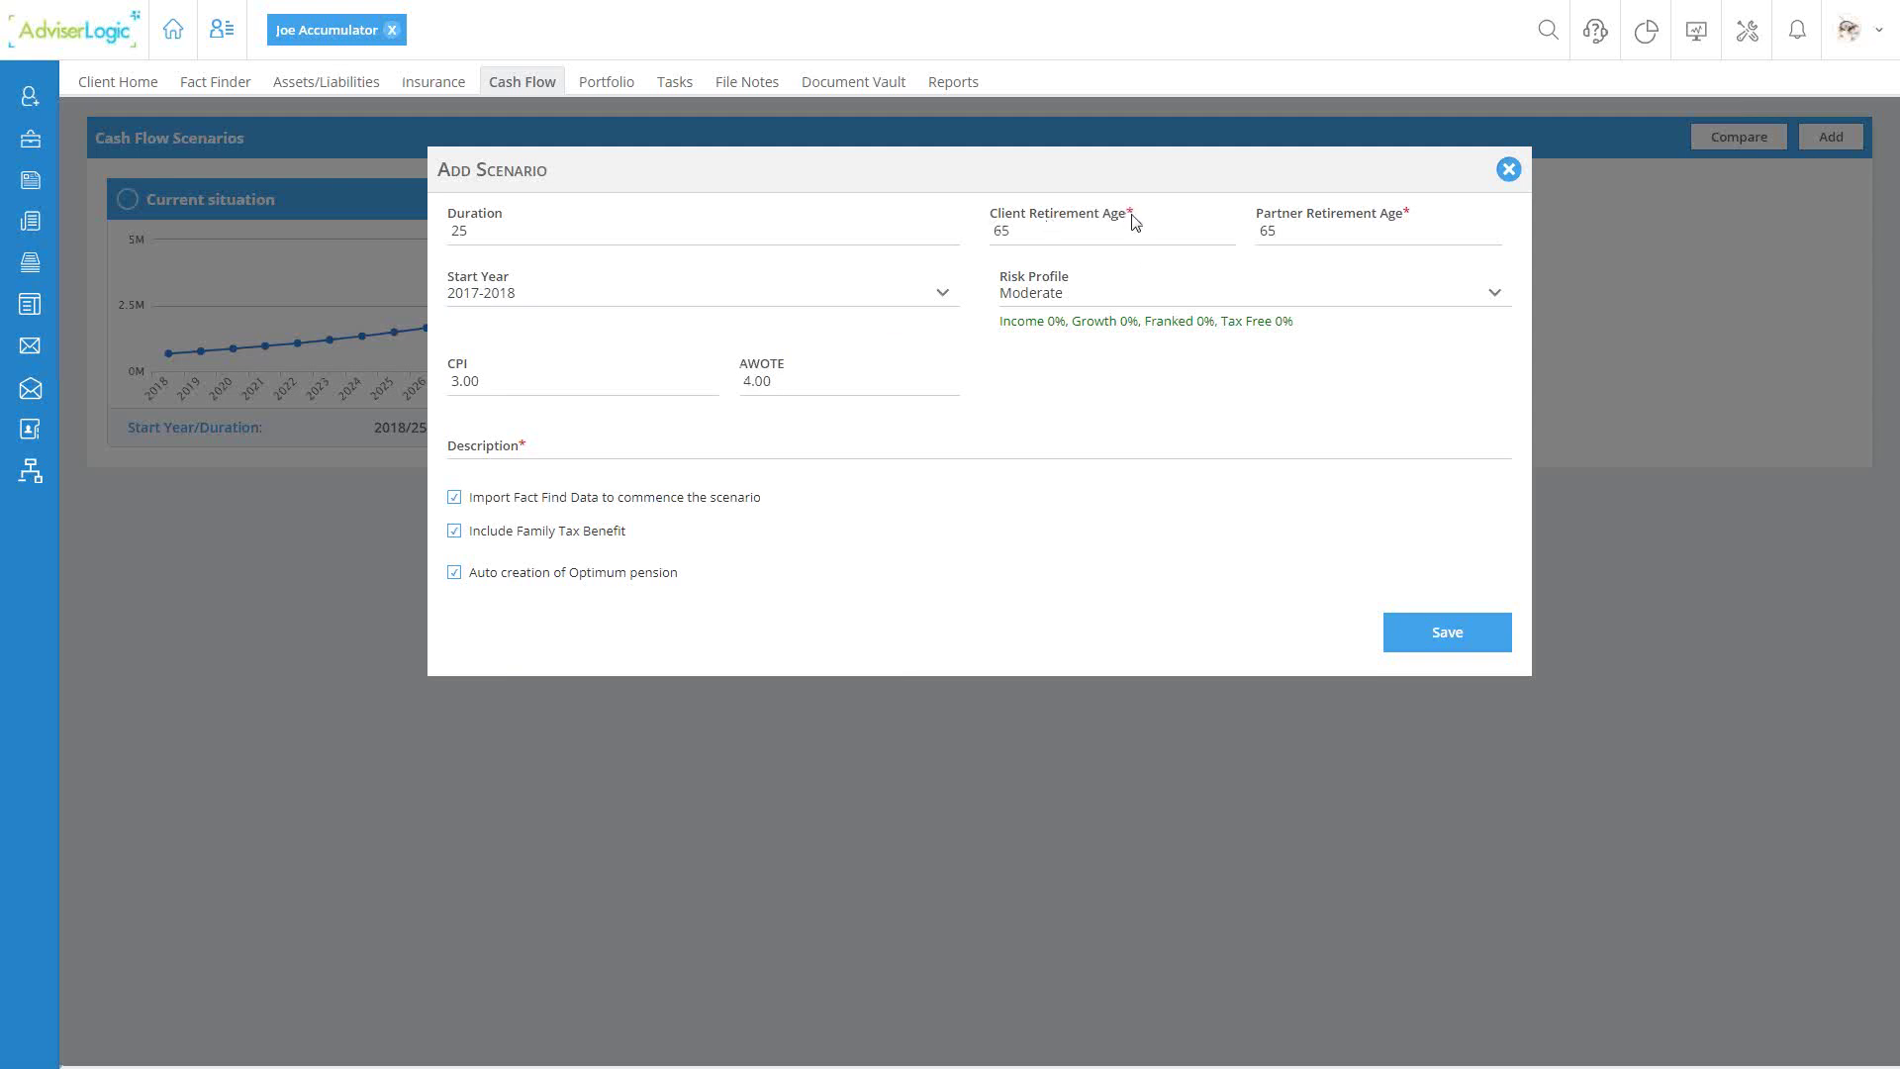
# Step: Set the partner retirement age to 63 in the new scenario
pyautogui.doubleClick(1268, 230)
pyautogui.doubleClick(1000, 232)
pyautogui.doubleClick(1270, 236)
pyautogui.write('63')
pyautogui.click(1006, 286)
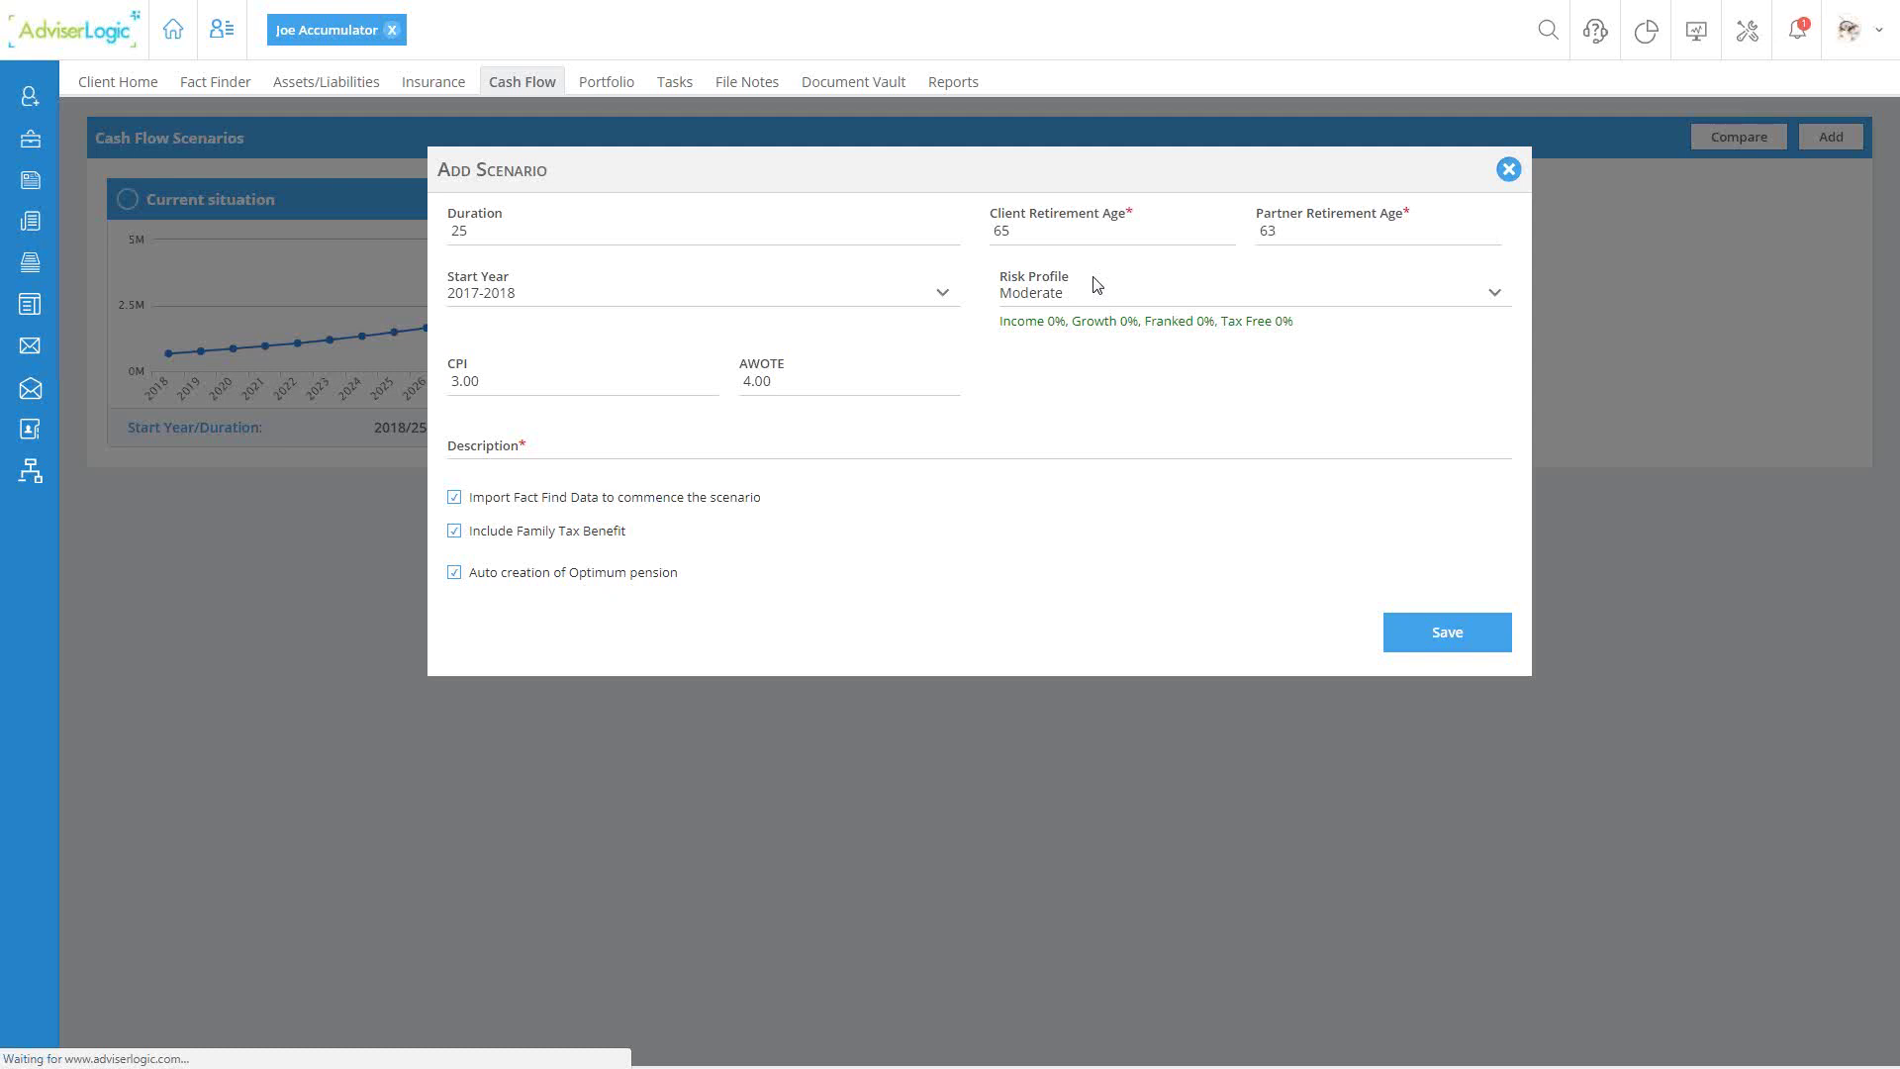
# Step: Choose the Moderately defensive risk profile for the scenario and enter "Pay down mortgage" as its description
pyautogui.moveTo(1000, 322); pyautogui.dragTo(1303, 323)
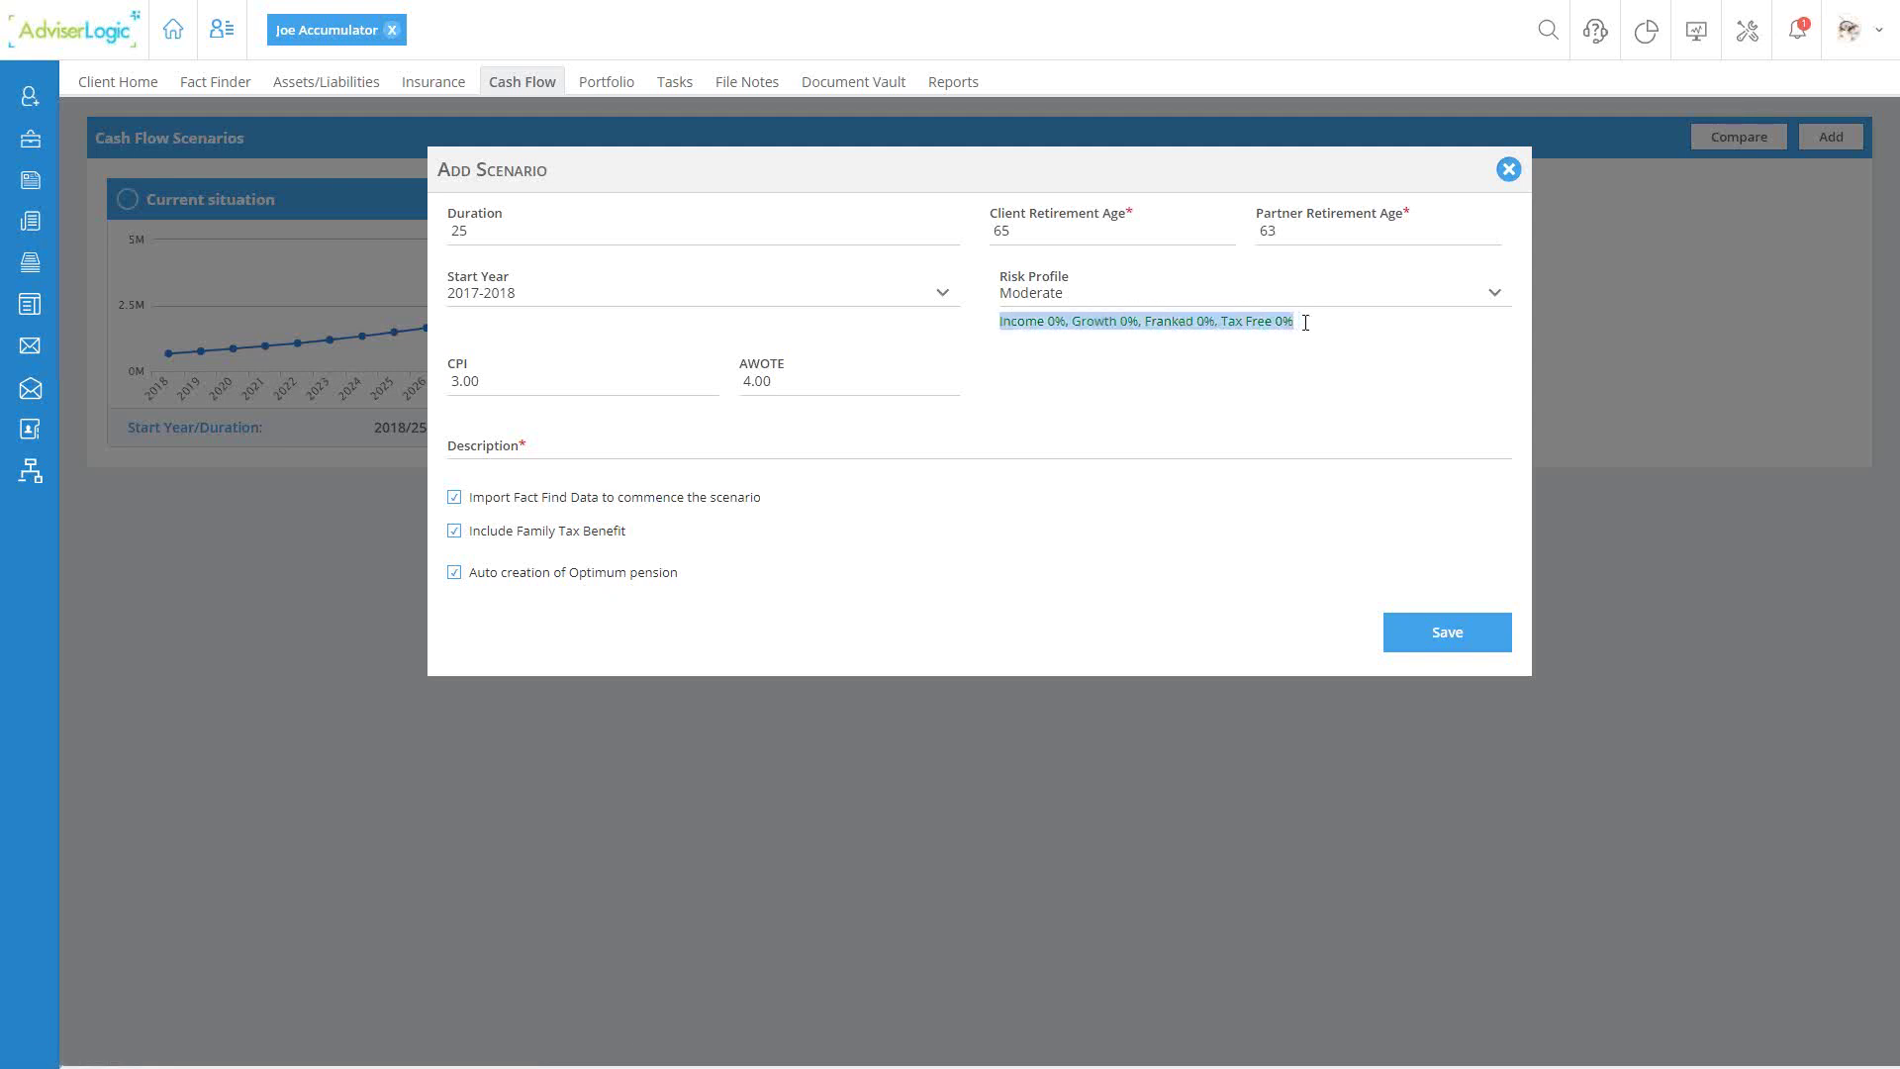
pyautogui.click(1055, 299)
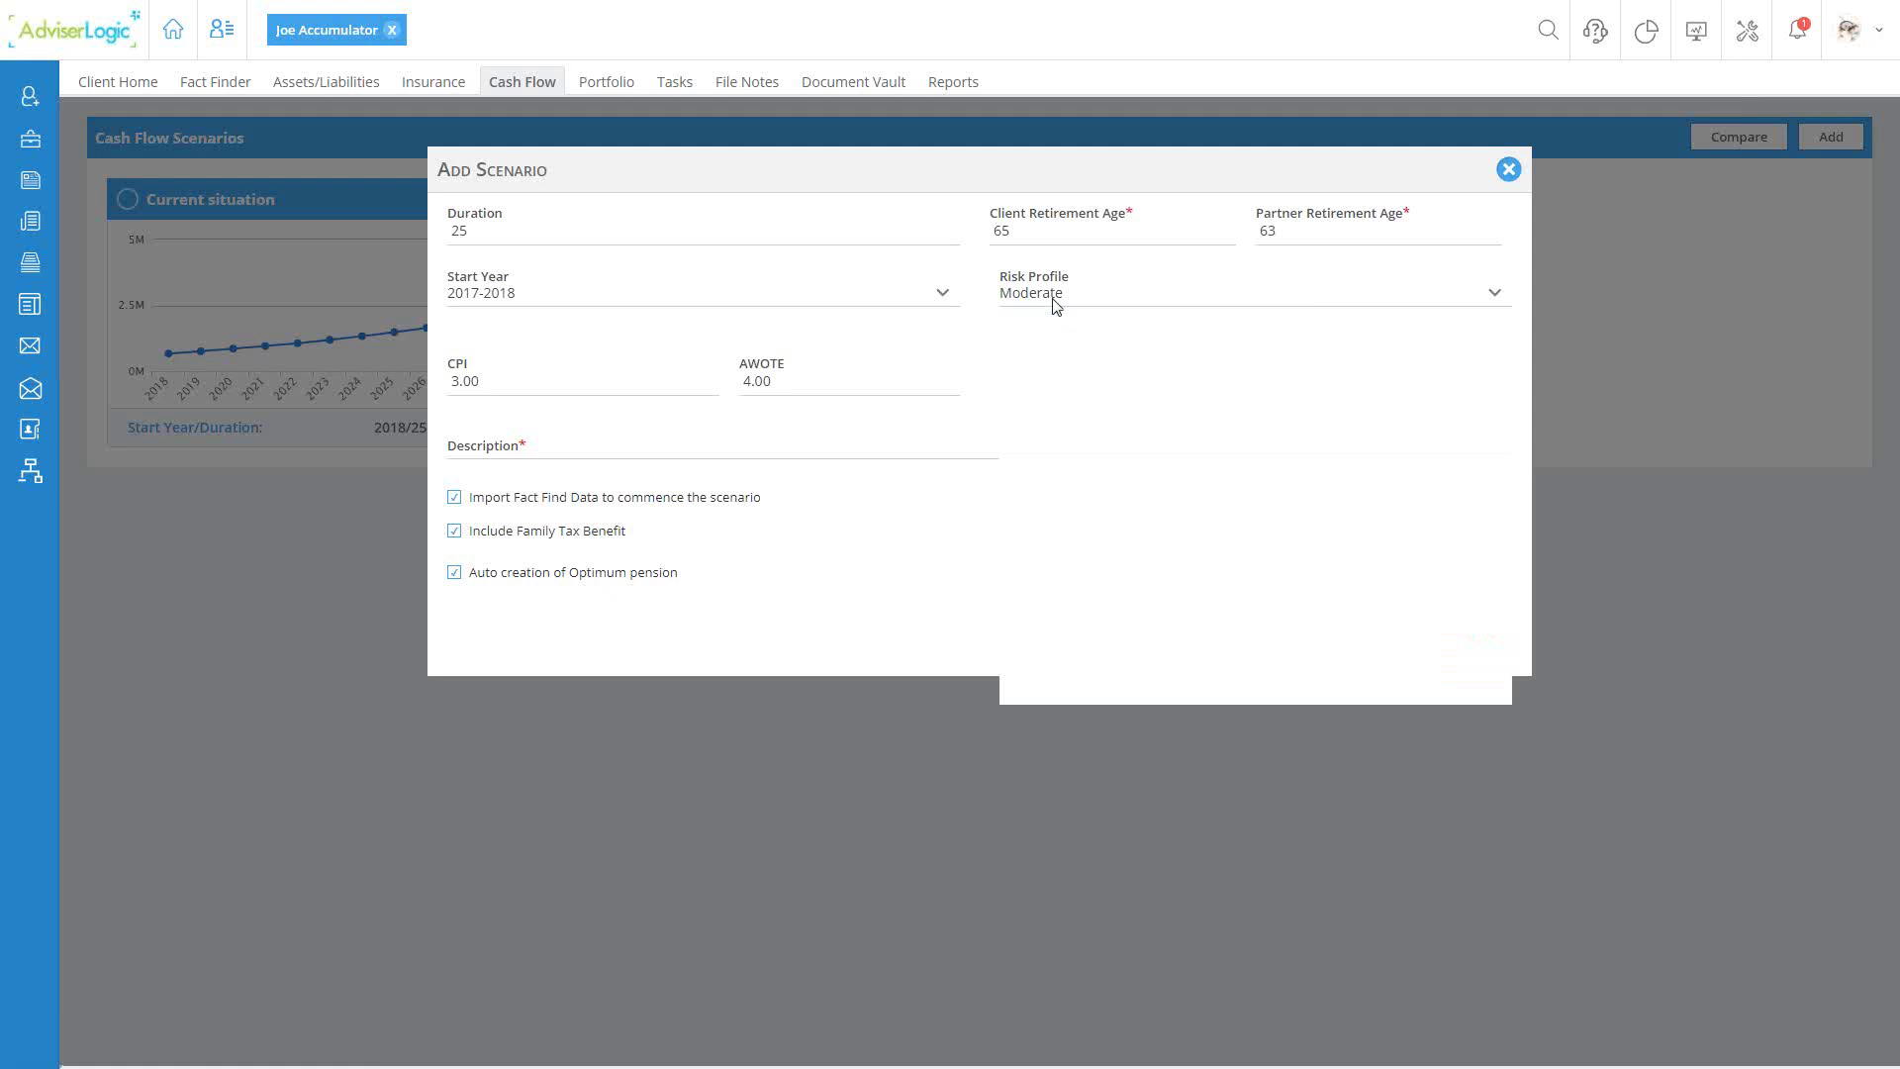
pyautogui.scroll(-2, 1143, 445)
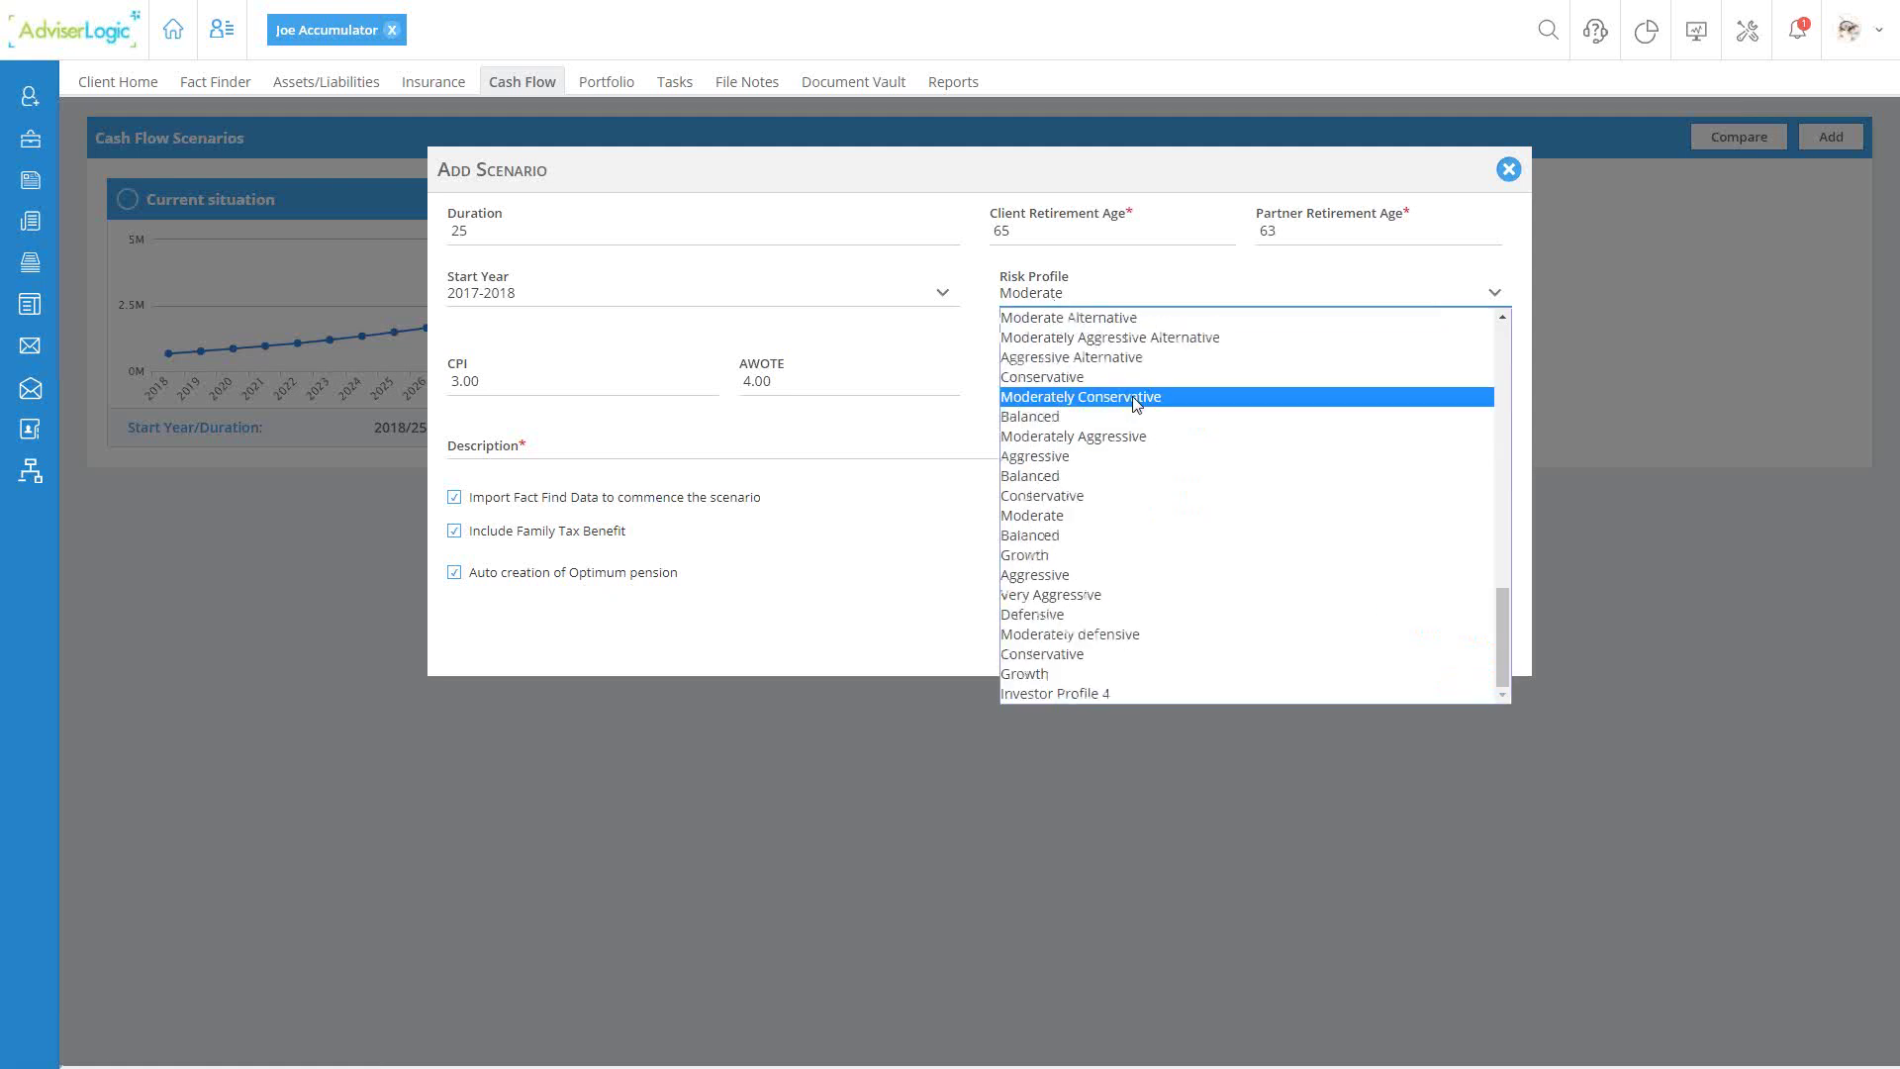
pyautogui.click(1071, 634)
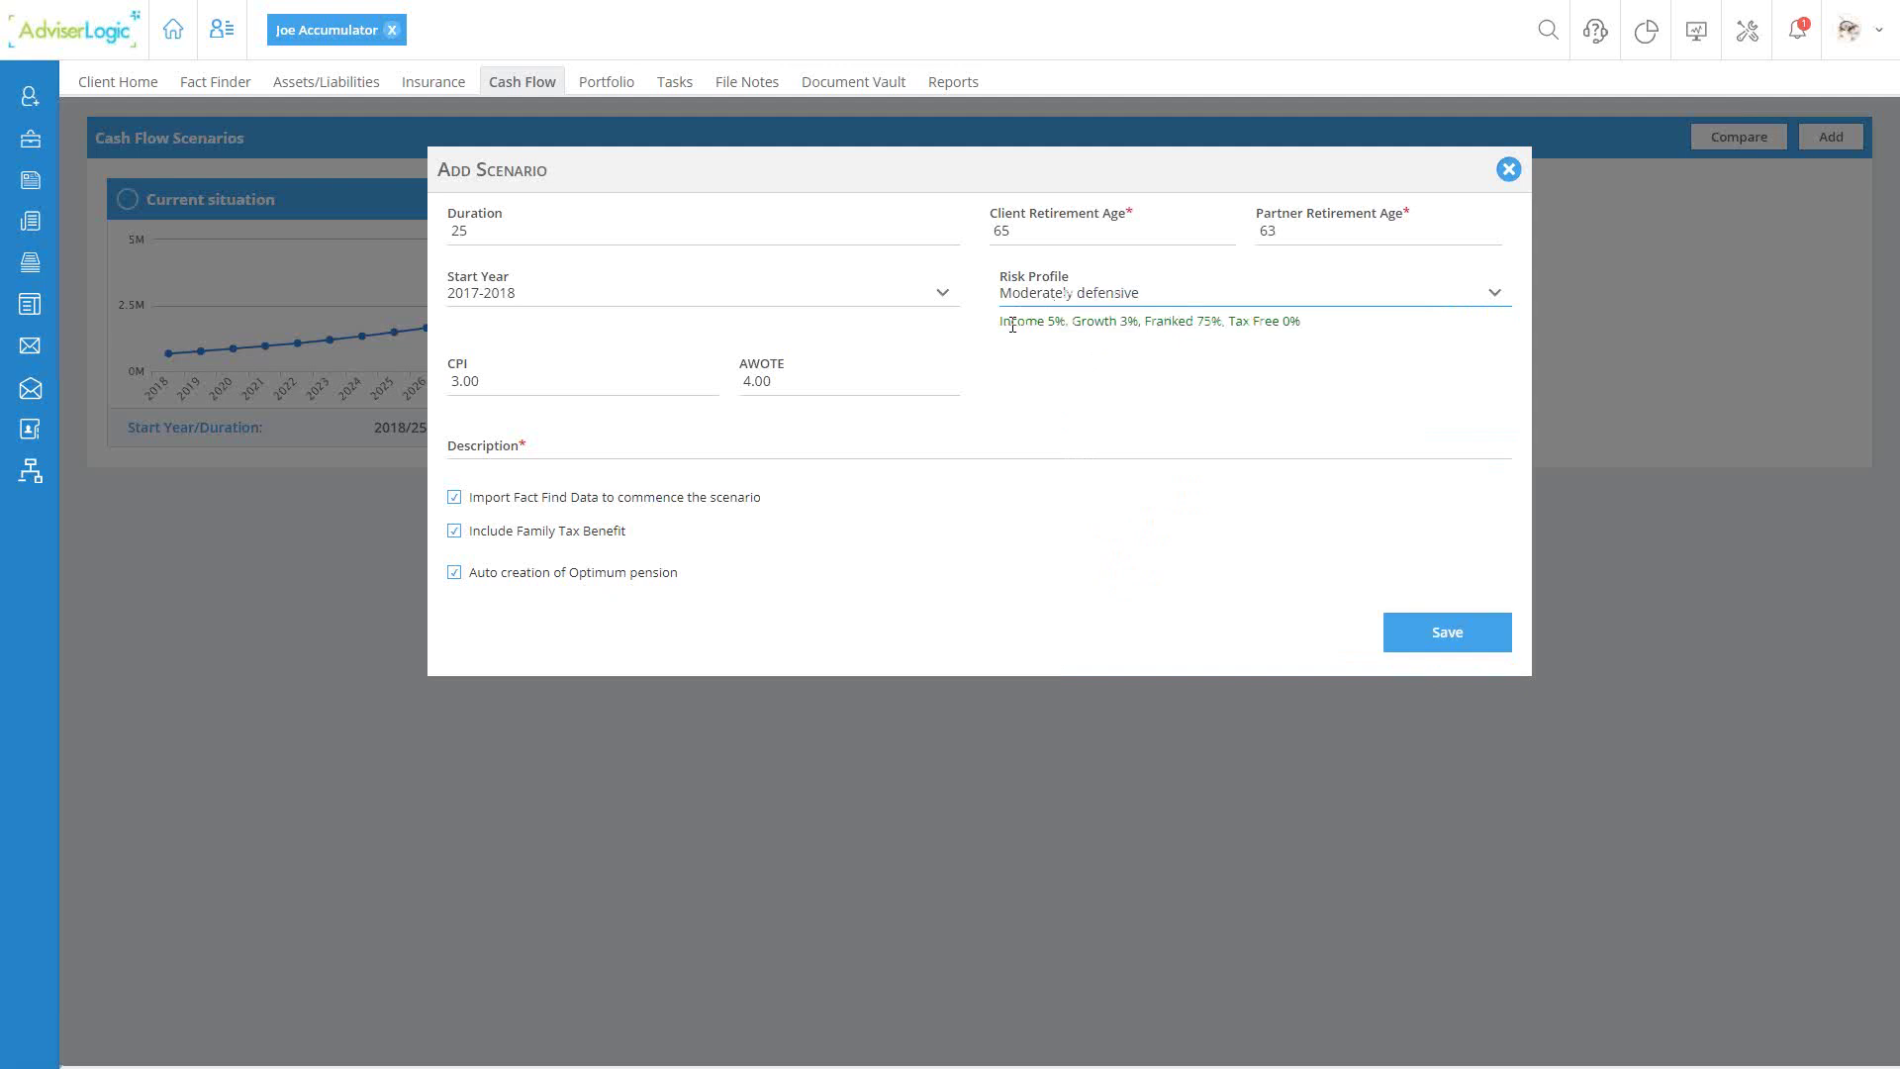
pyautogui.moveTo(1000, 321); pyautogui.dragTo(1316, 330)
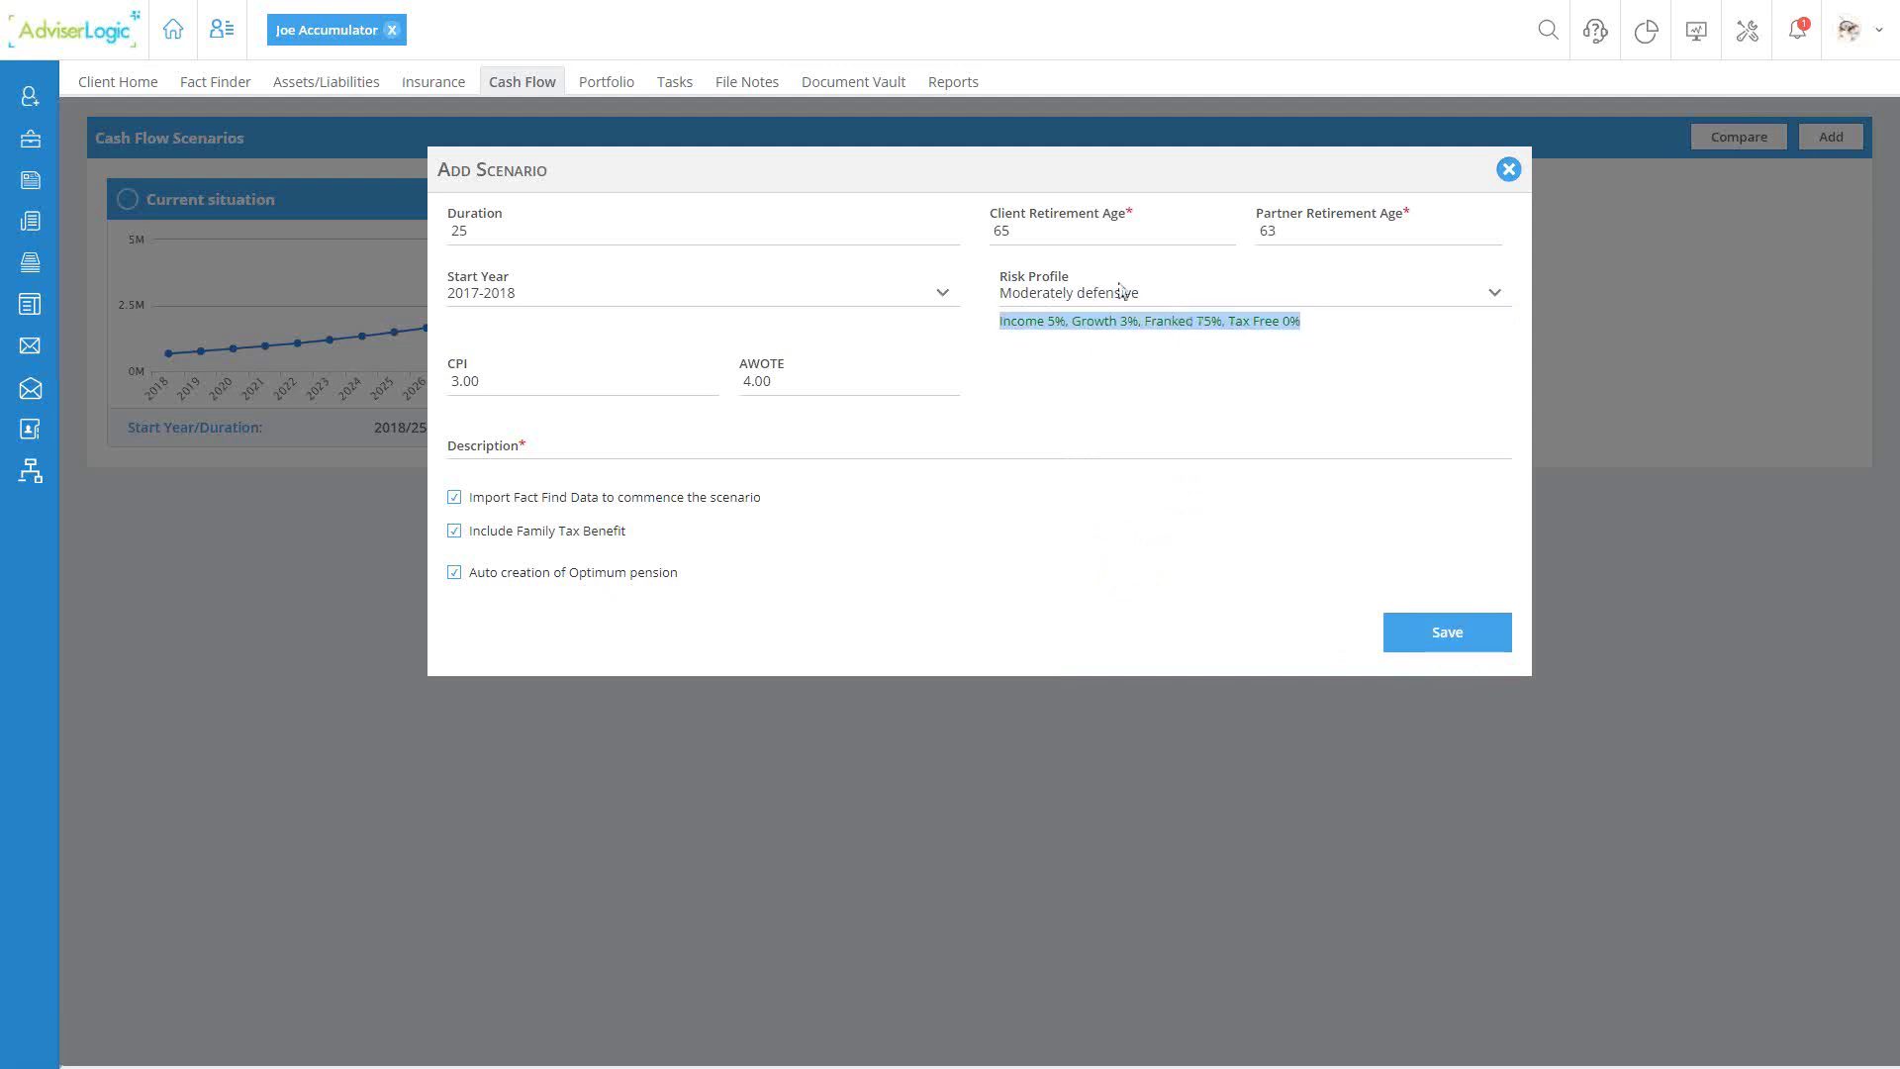
pyautogui.click(508, 458)
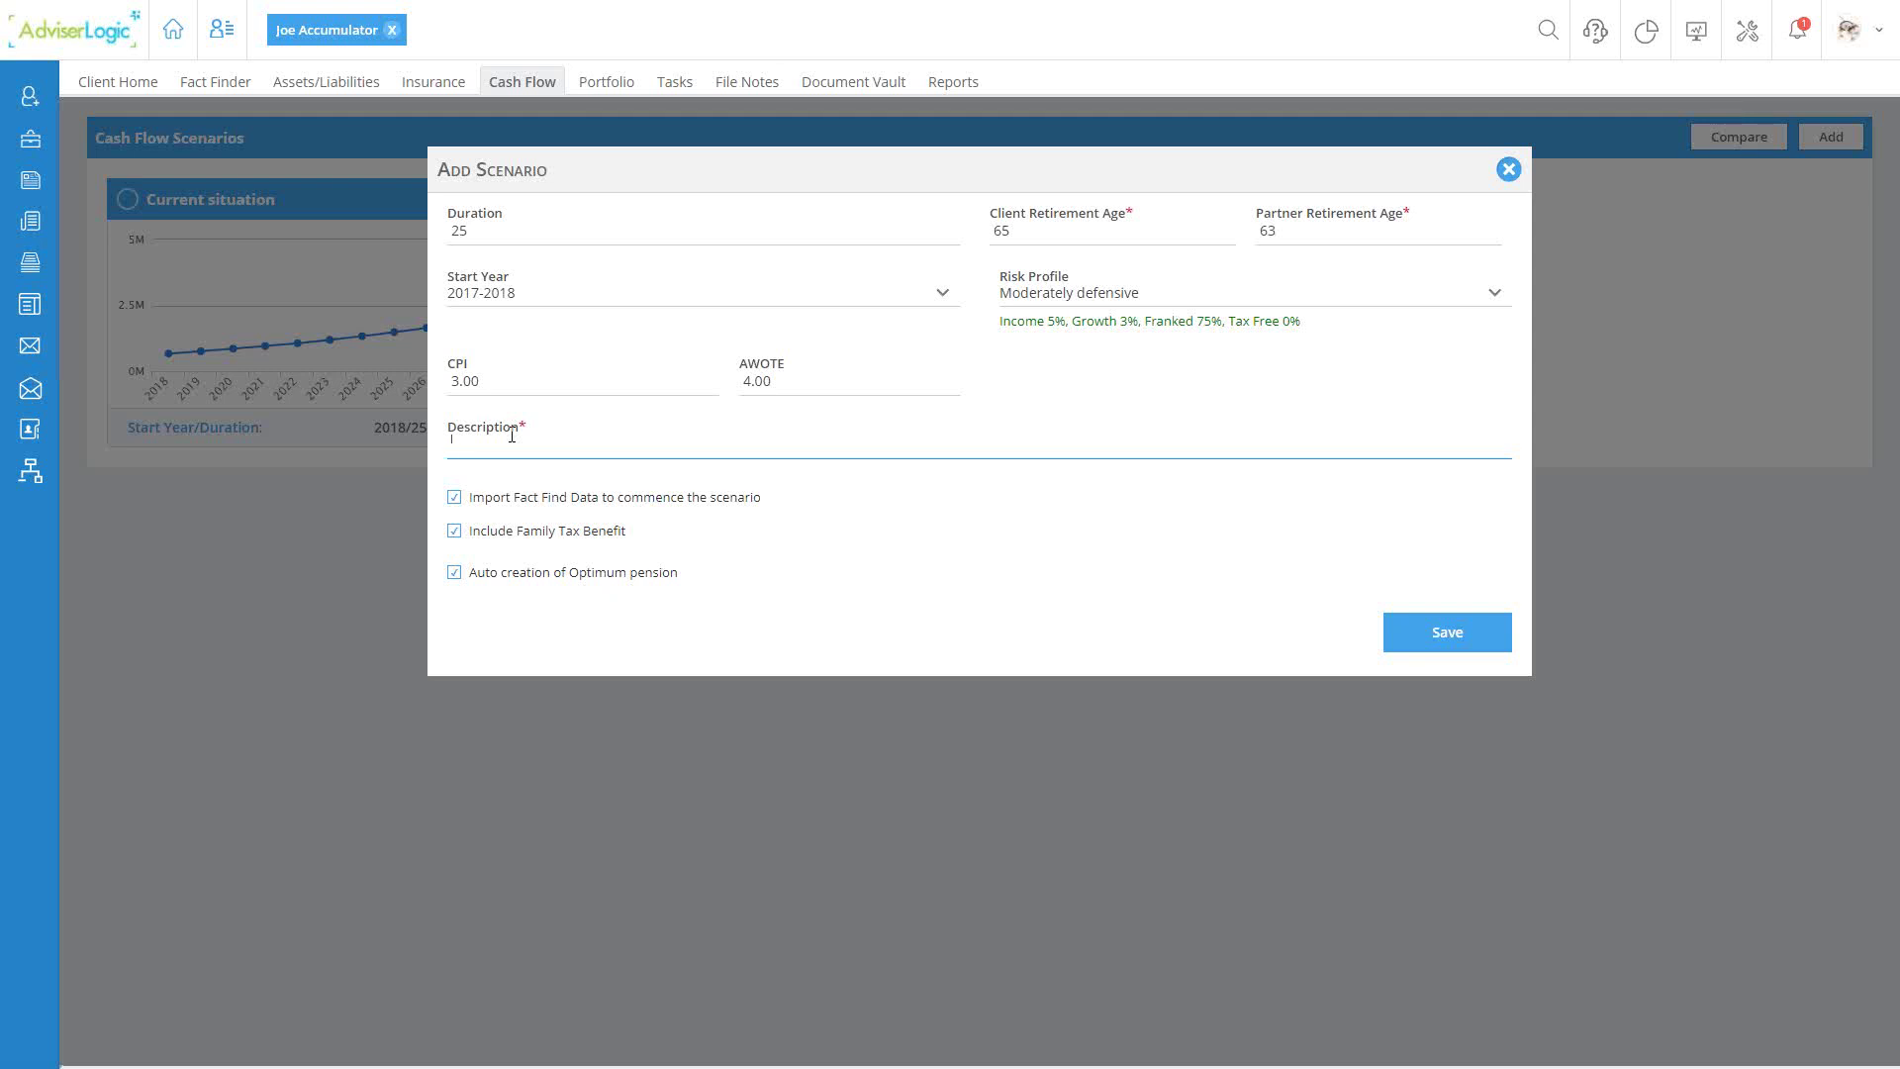
pyautogui.write('Pay down mortgage')
# Step: Save the scenario with fact find data import, Family Tax Benefit and automatic creation of the optimum pension all enabled
pyautogui.click(455, 531)
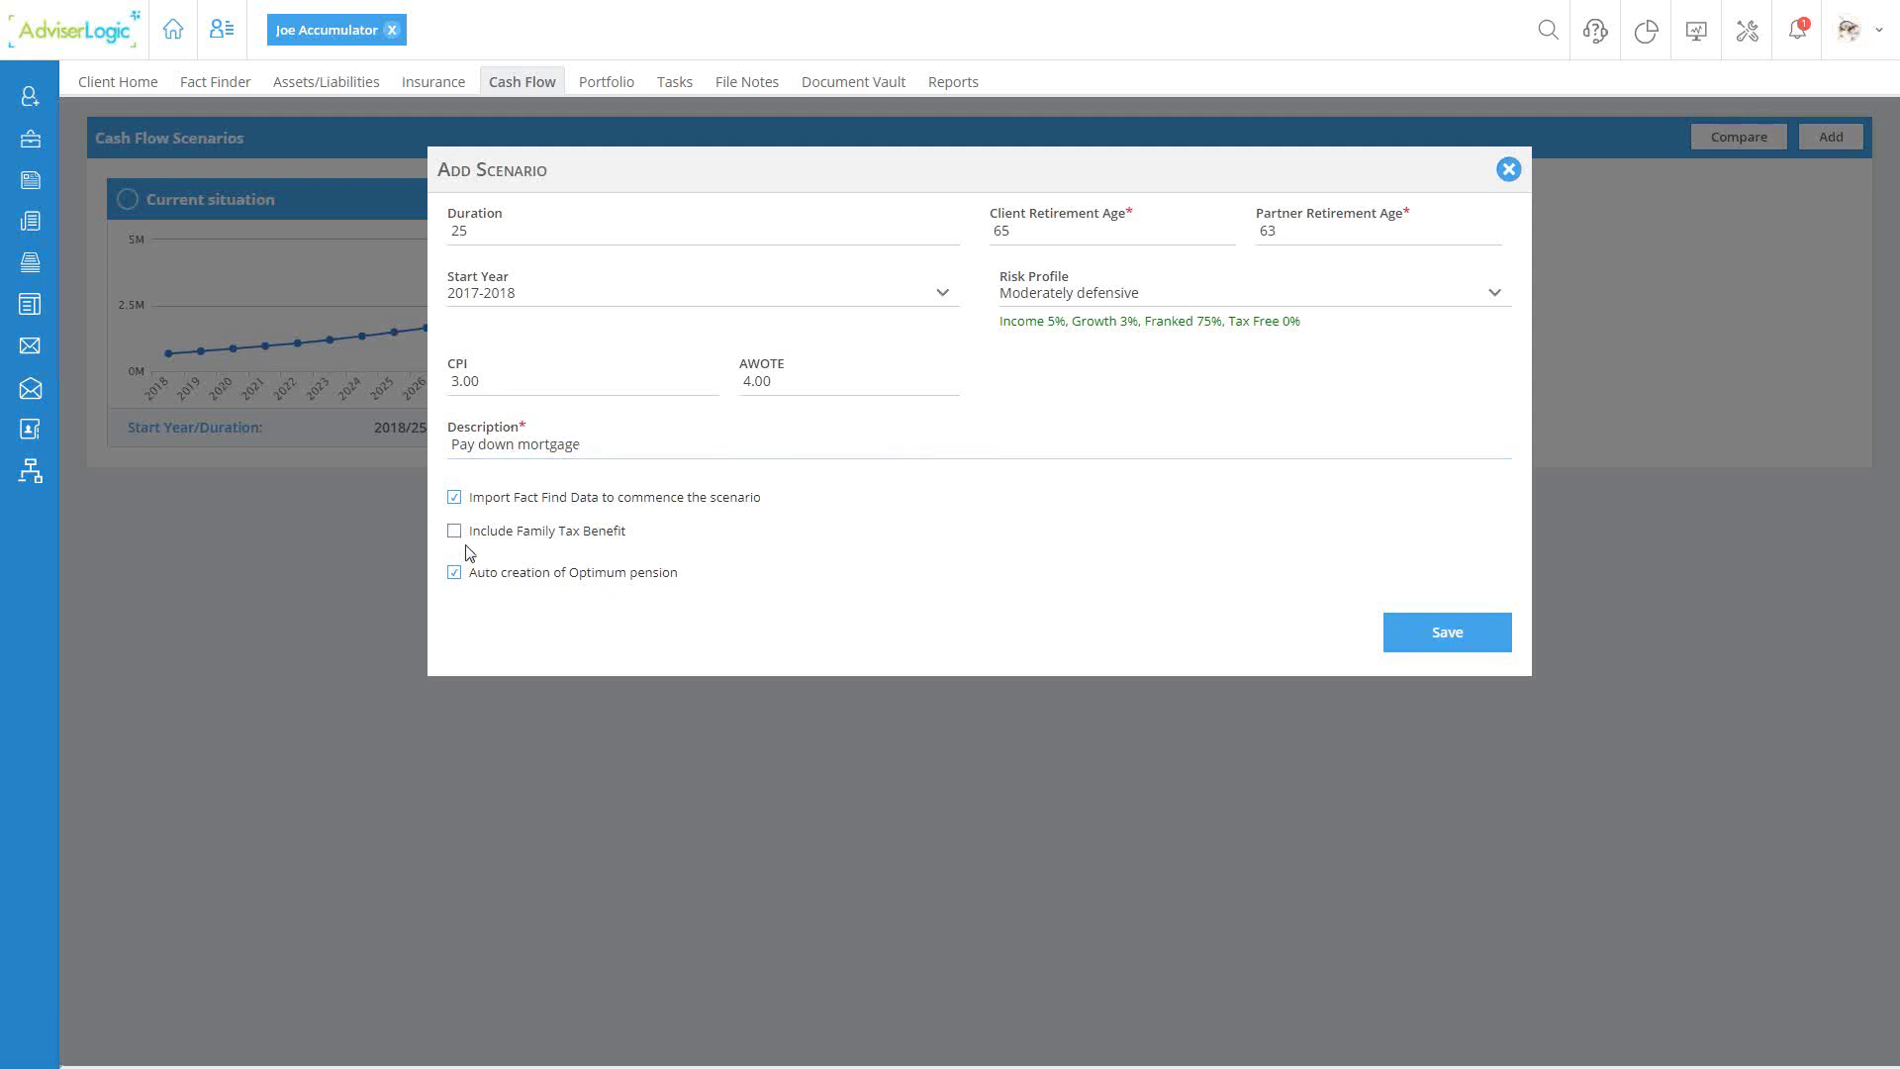
pyautogui.click(458, 534)
pyautogui.moveTo(762, 502); pyautogui.dragTo(471, 501)
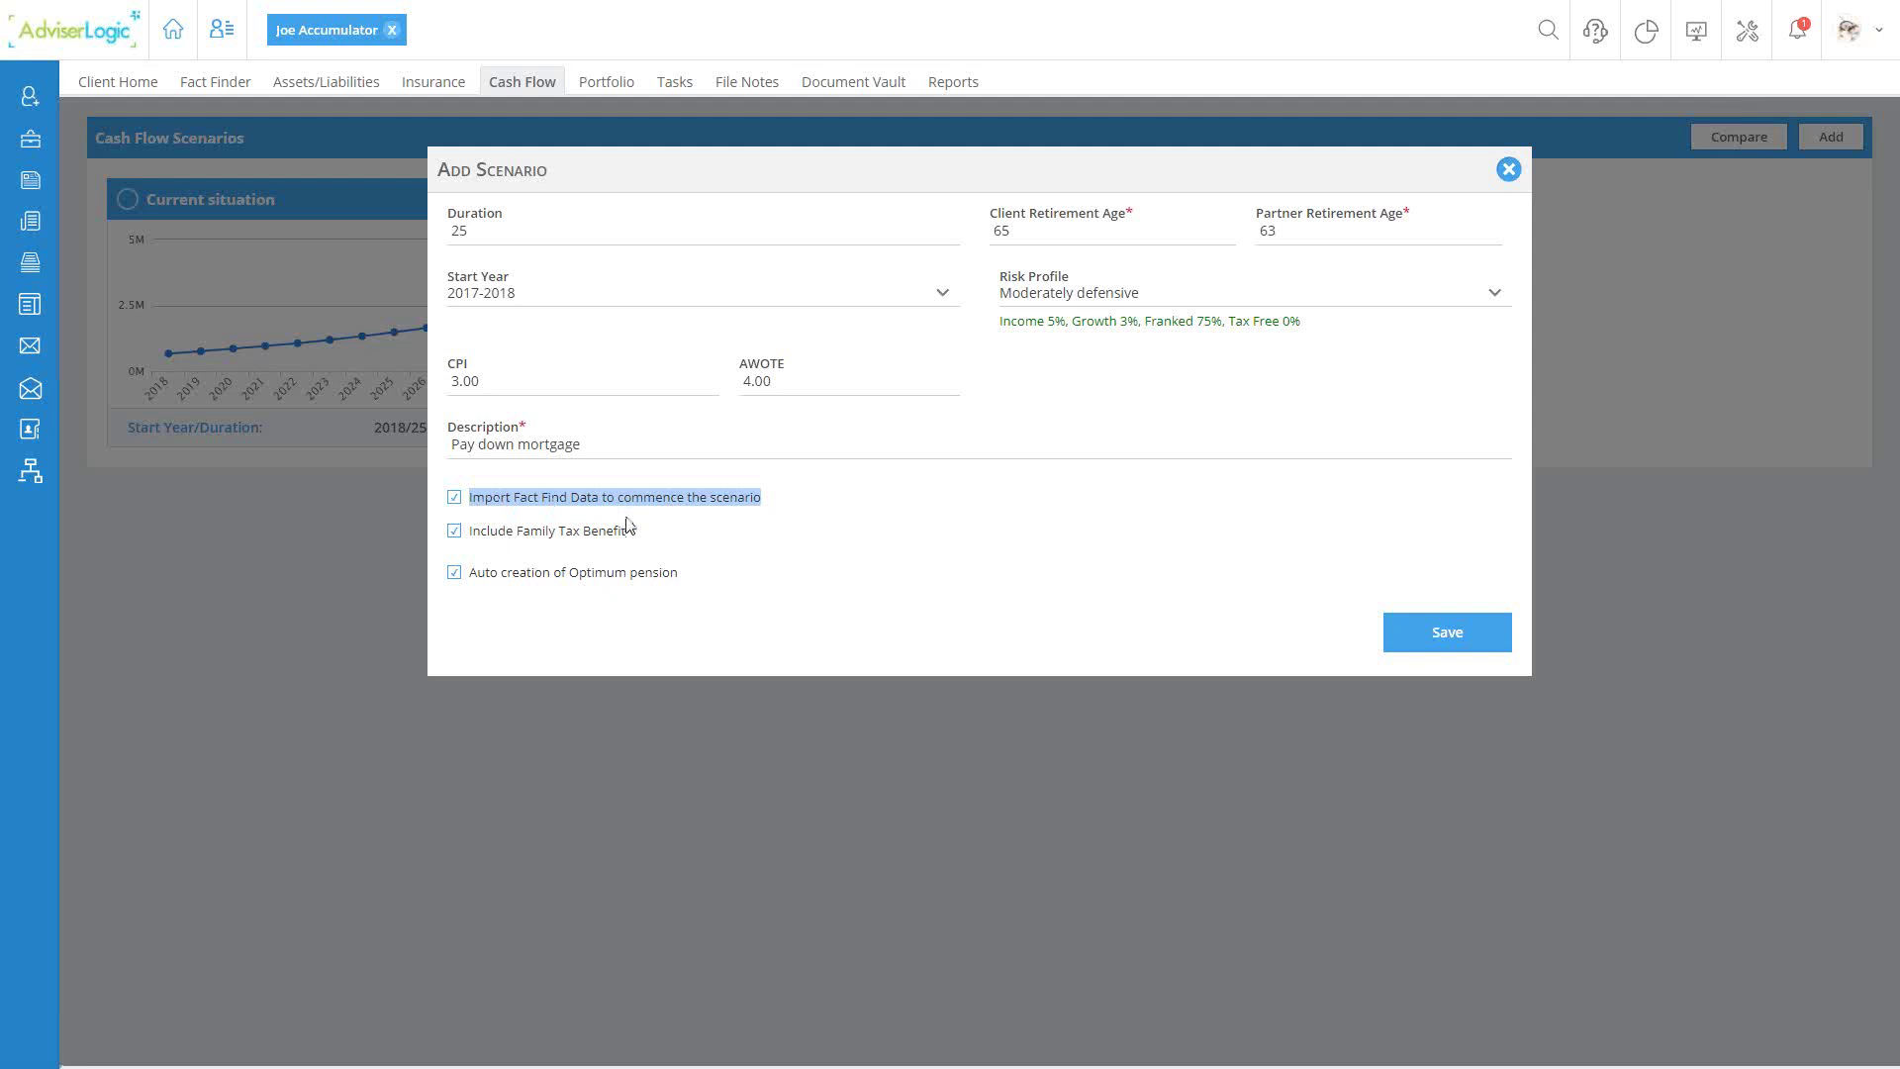
pyautogui.moveTo(627, 531); pyautogui.dragTo(470, 540)
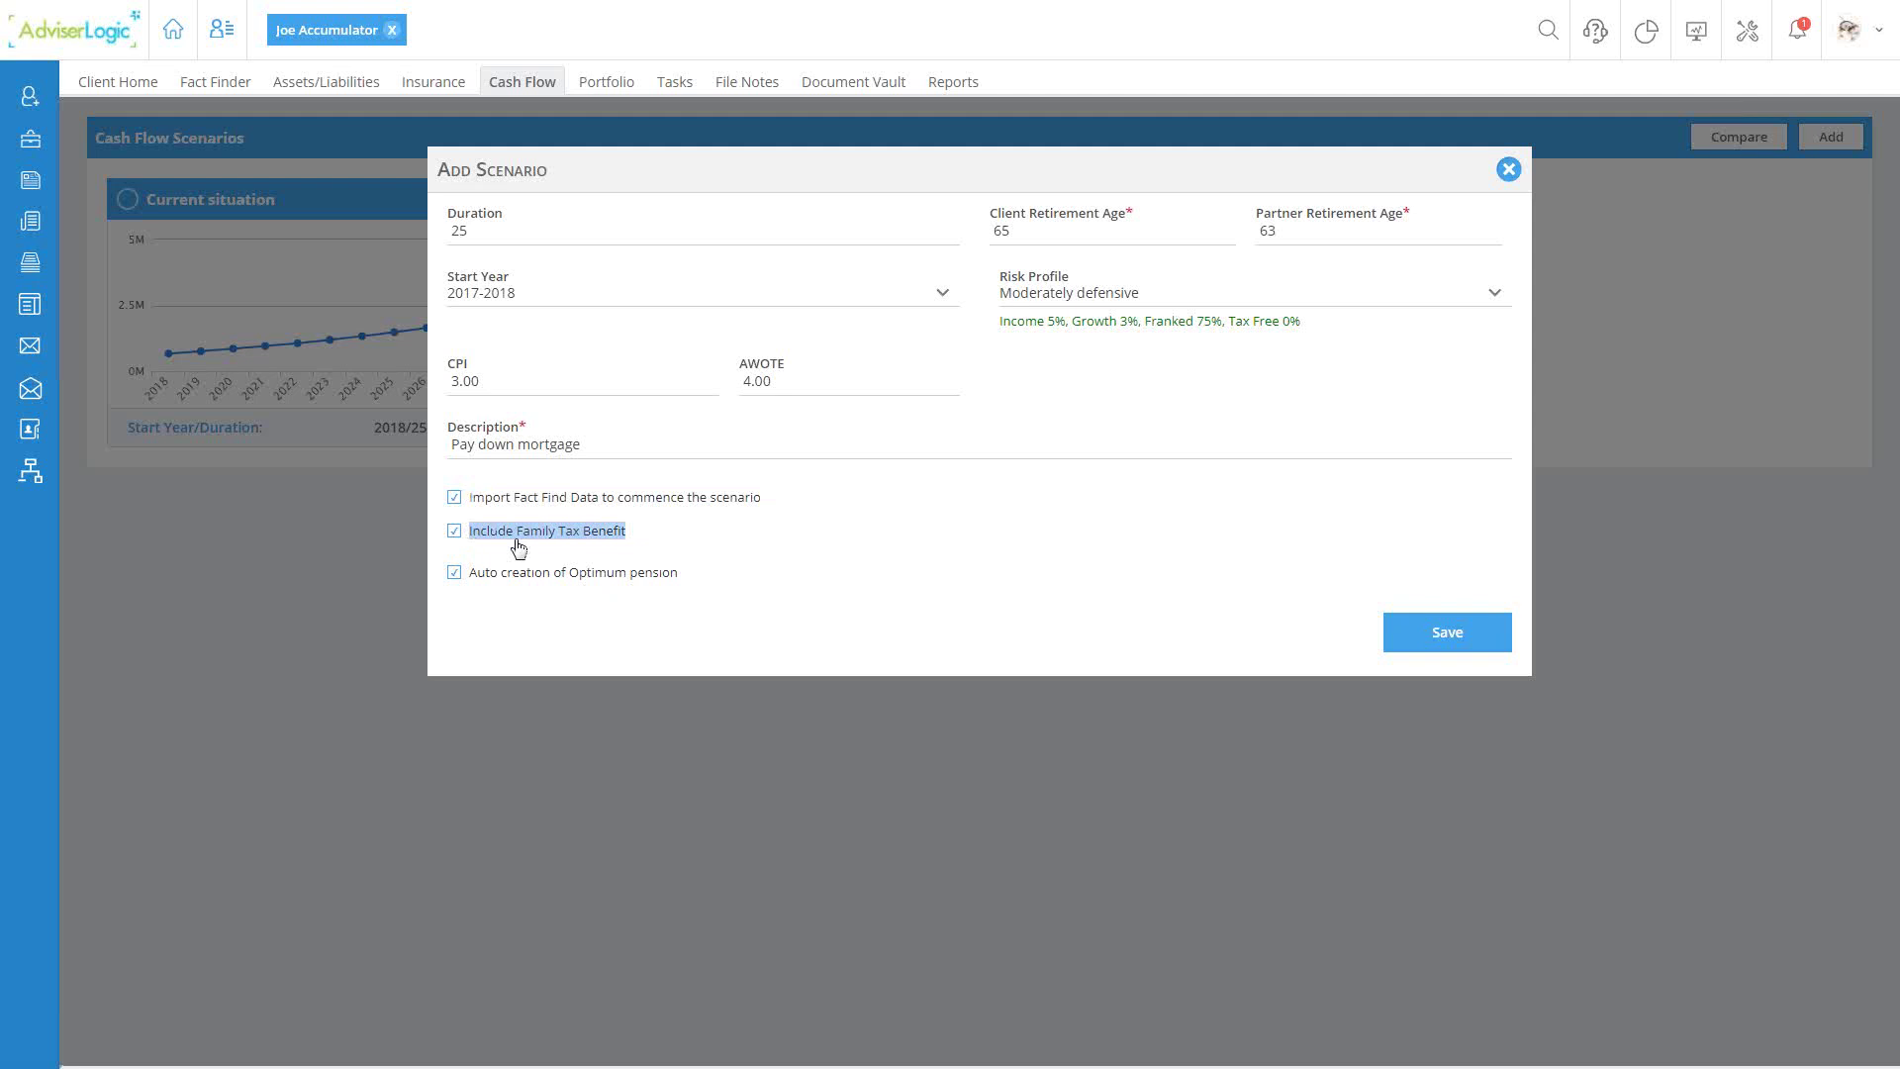
pyautogui.click(455, 533)
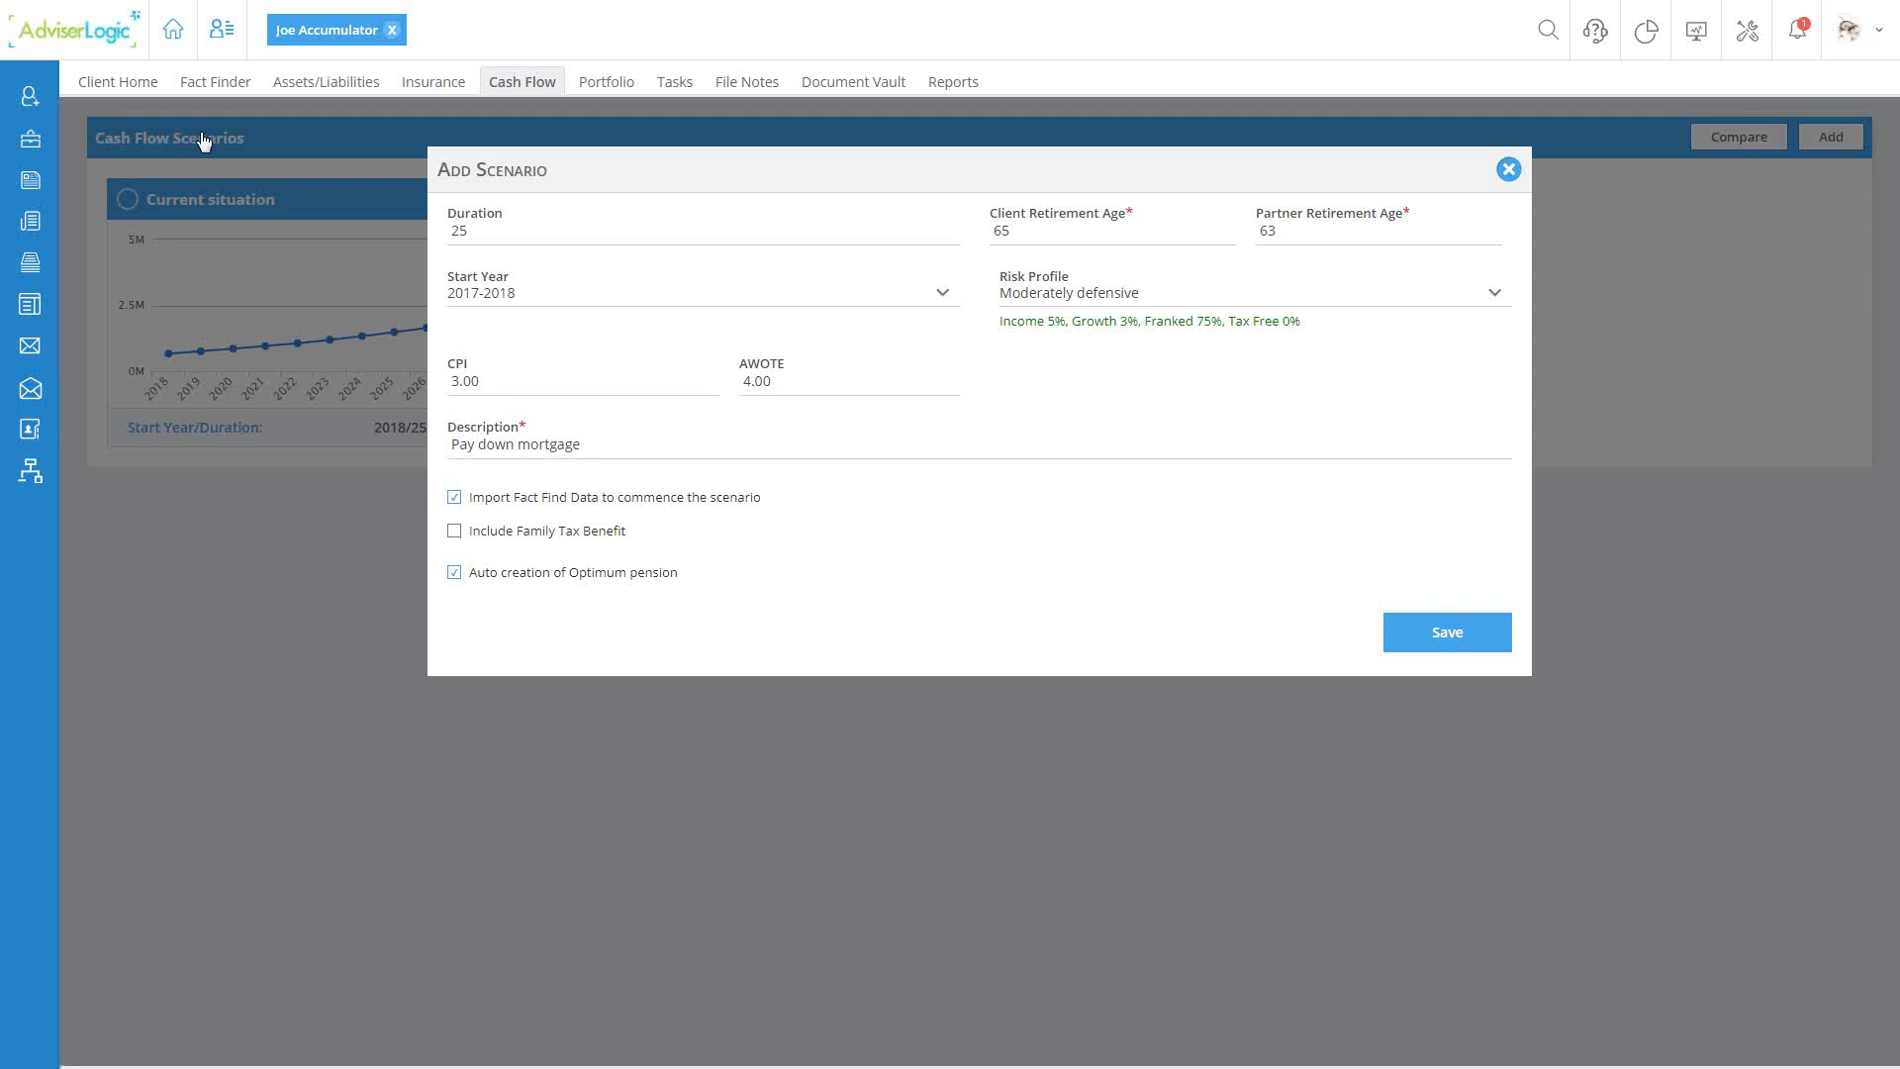
pyautogui.moveTo(214, 83)
pyautogui.click(454, 534)
pyautogui.moveTo(685, 586); pyautogui.dragTo(479, 584)
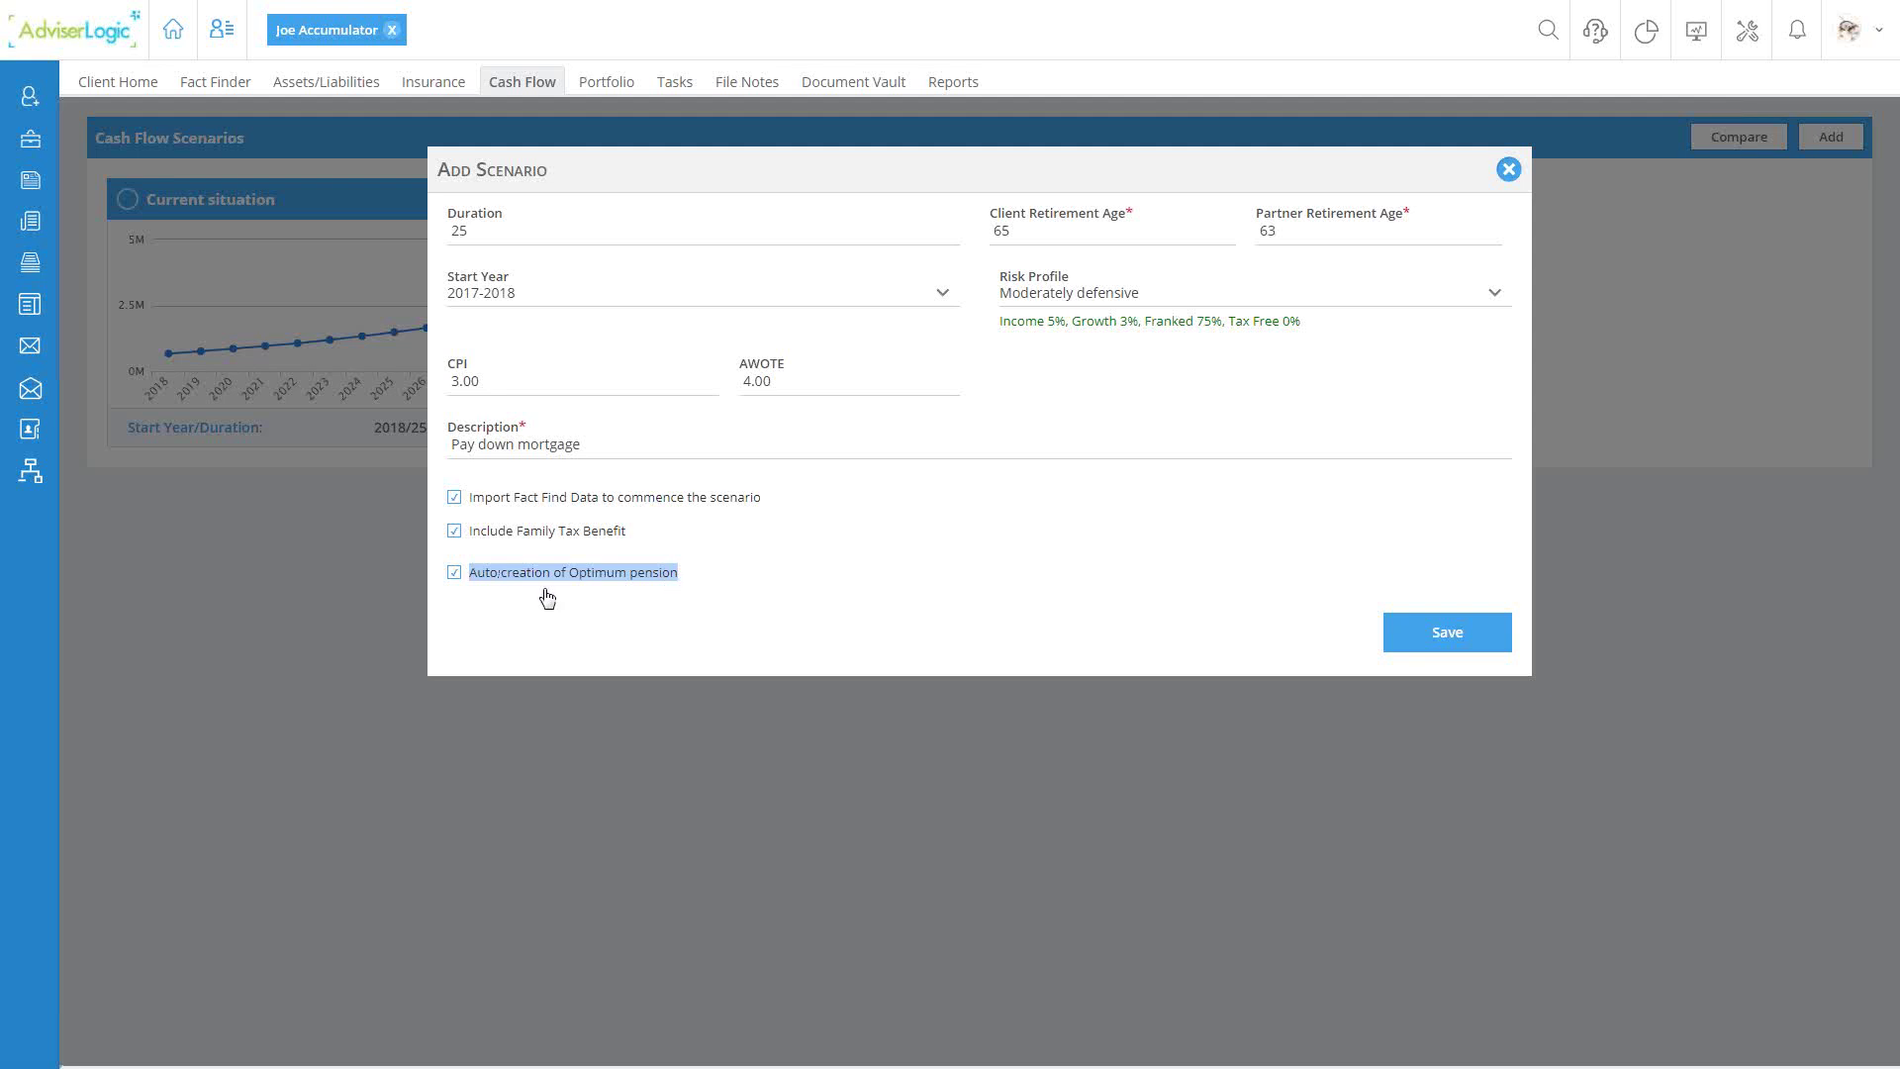
pyautogui.click(455, 574)
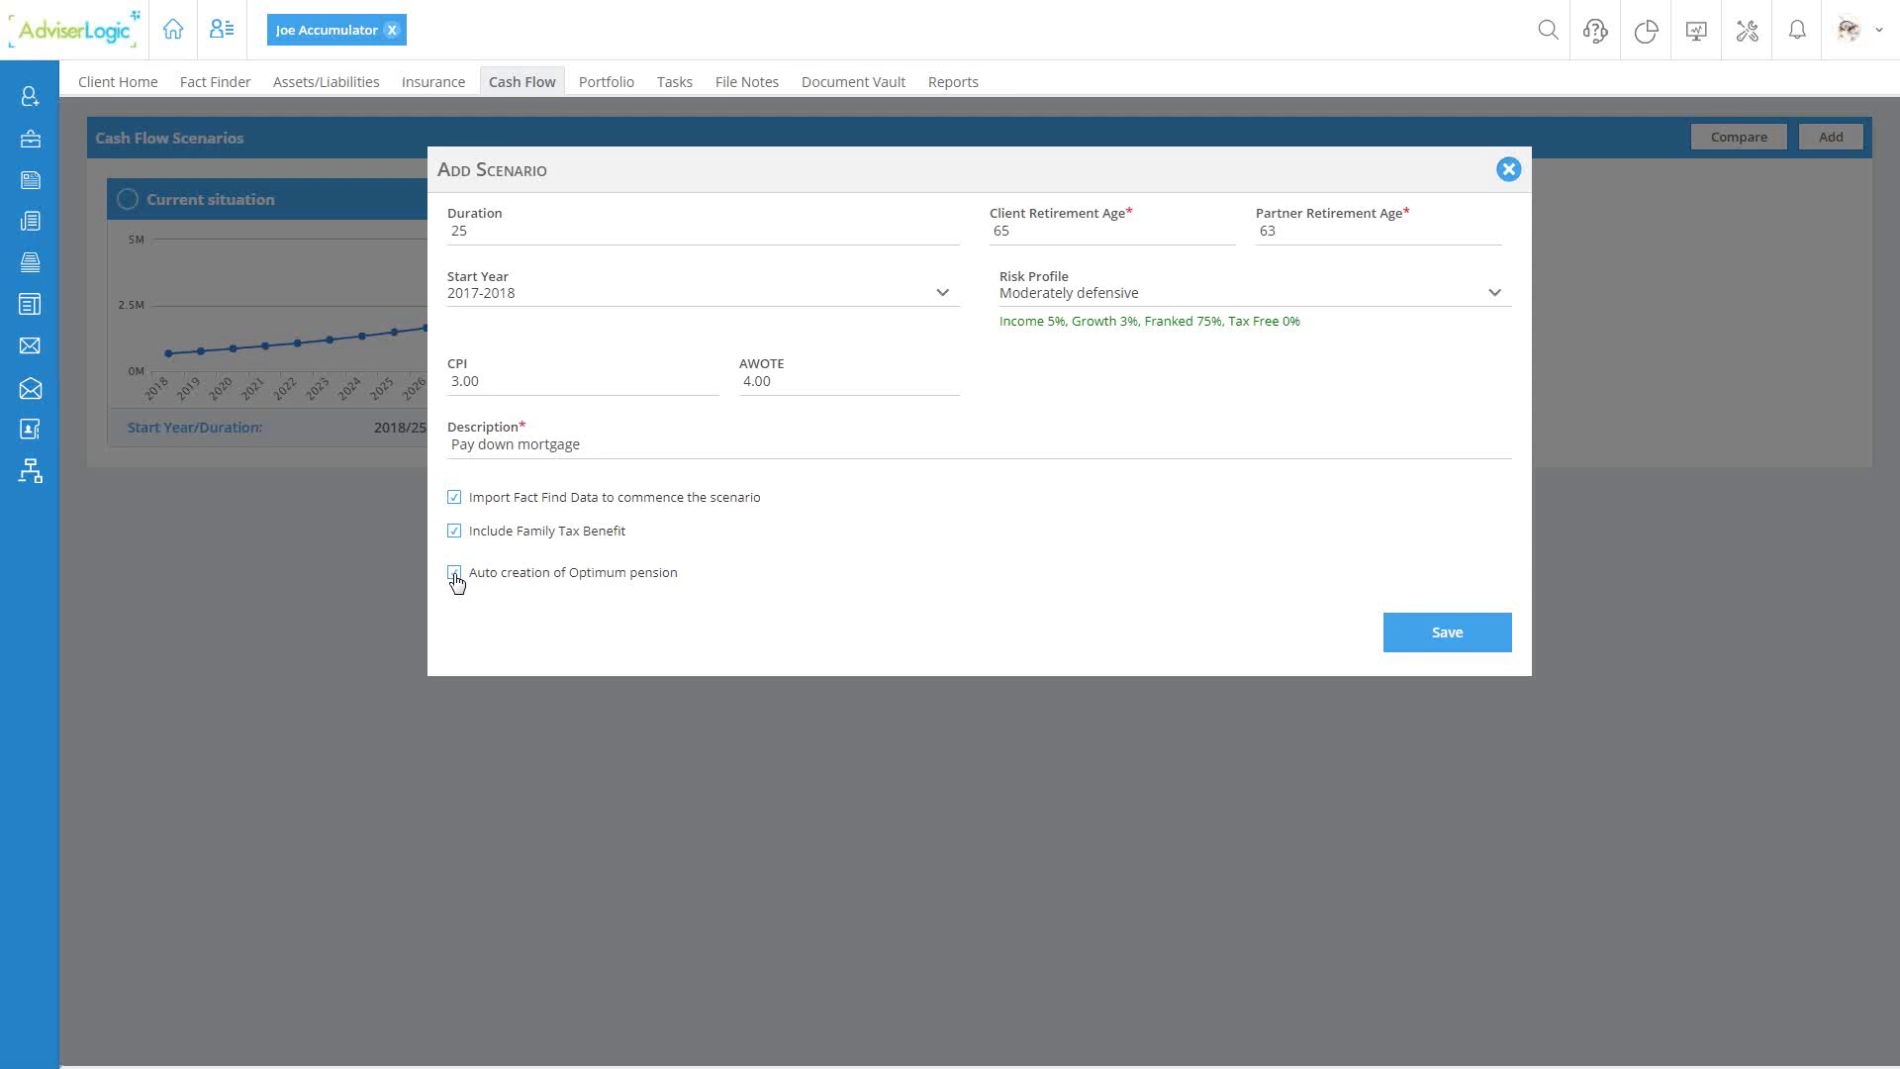
pyautogui.click(454, 574)
pyautogui.click(1426, 629)
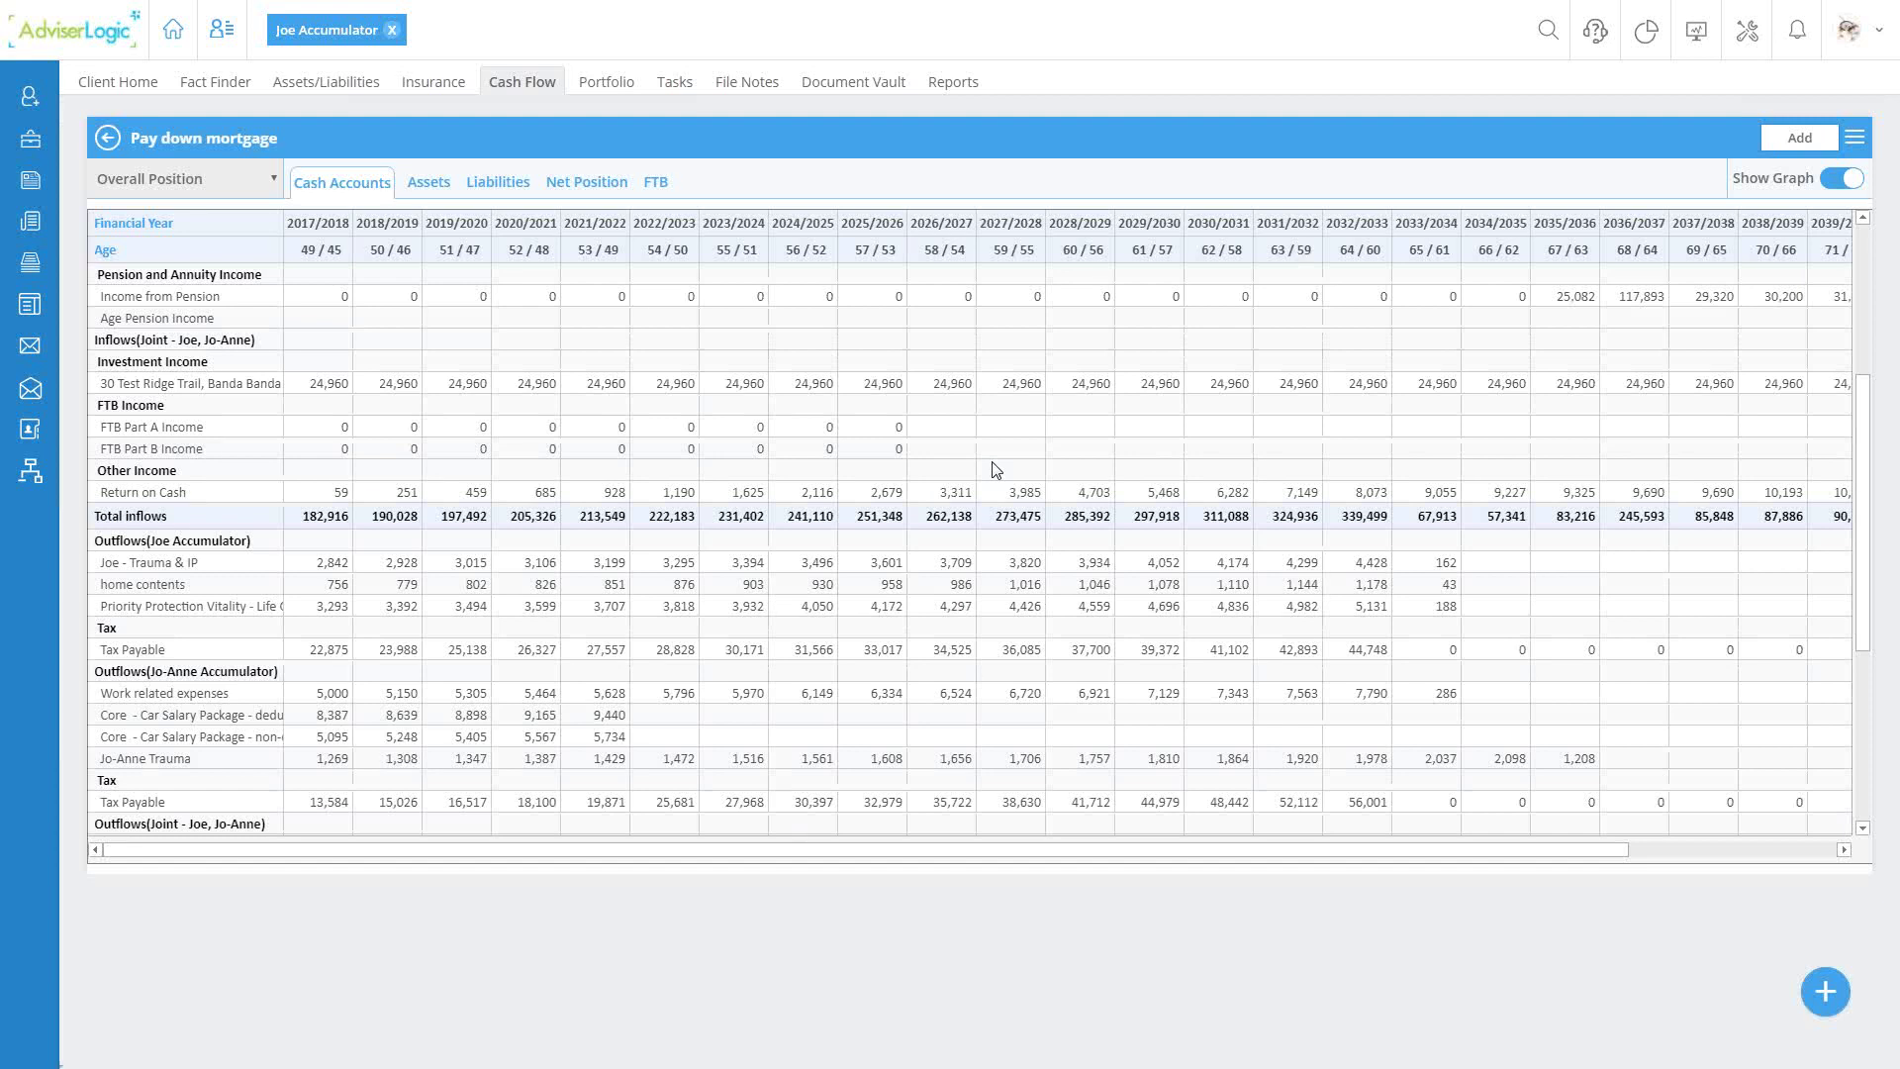
# Step: Review the available position views and the Overall Position inflows, highlighting Total inflows from 2017/2018 to 2022/2023
pyautogui.scroll(3, 869, 390)
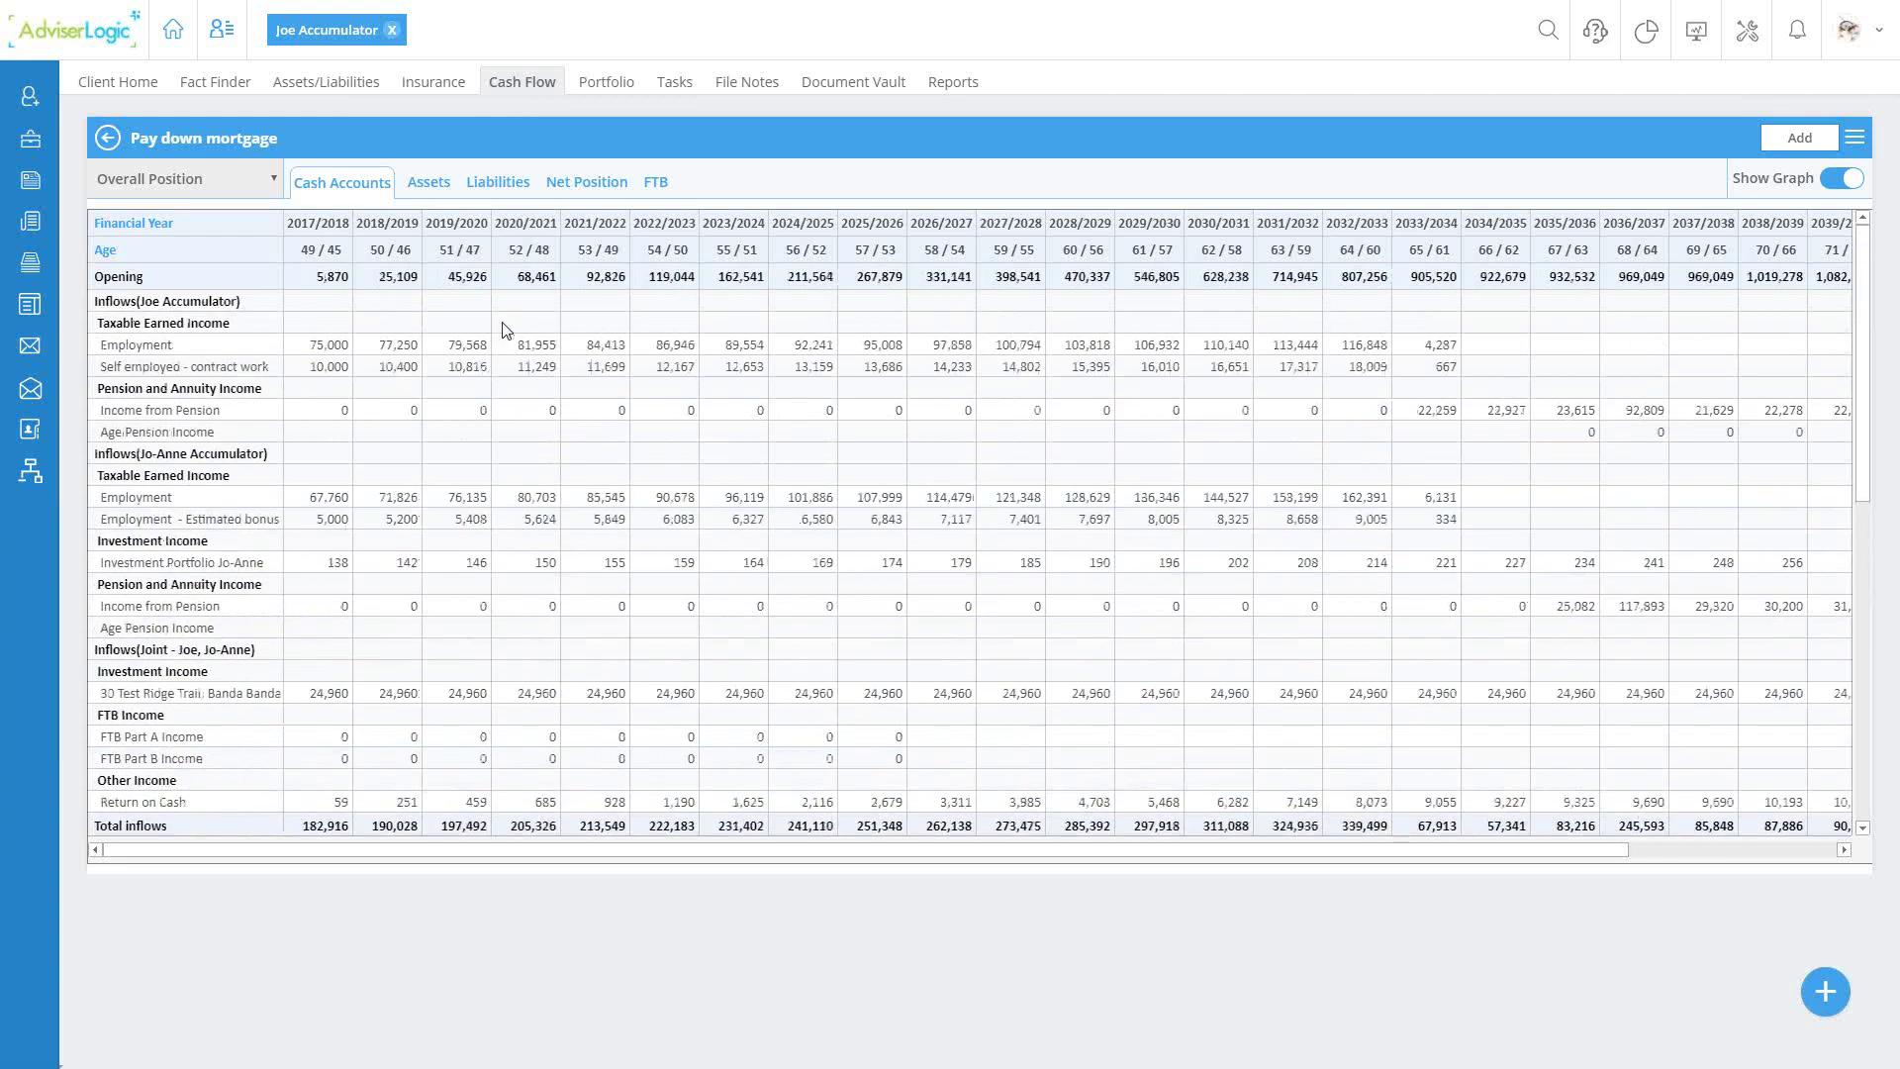
pyautogui.click(224, 184)
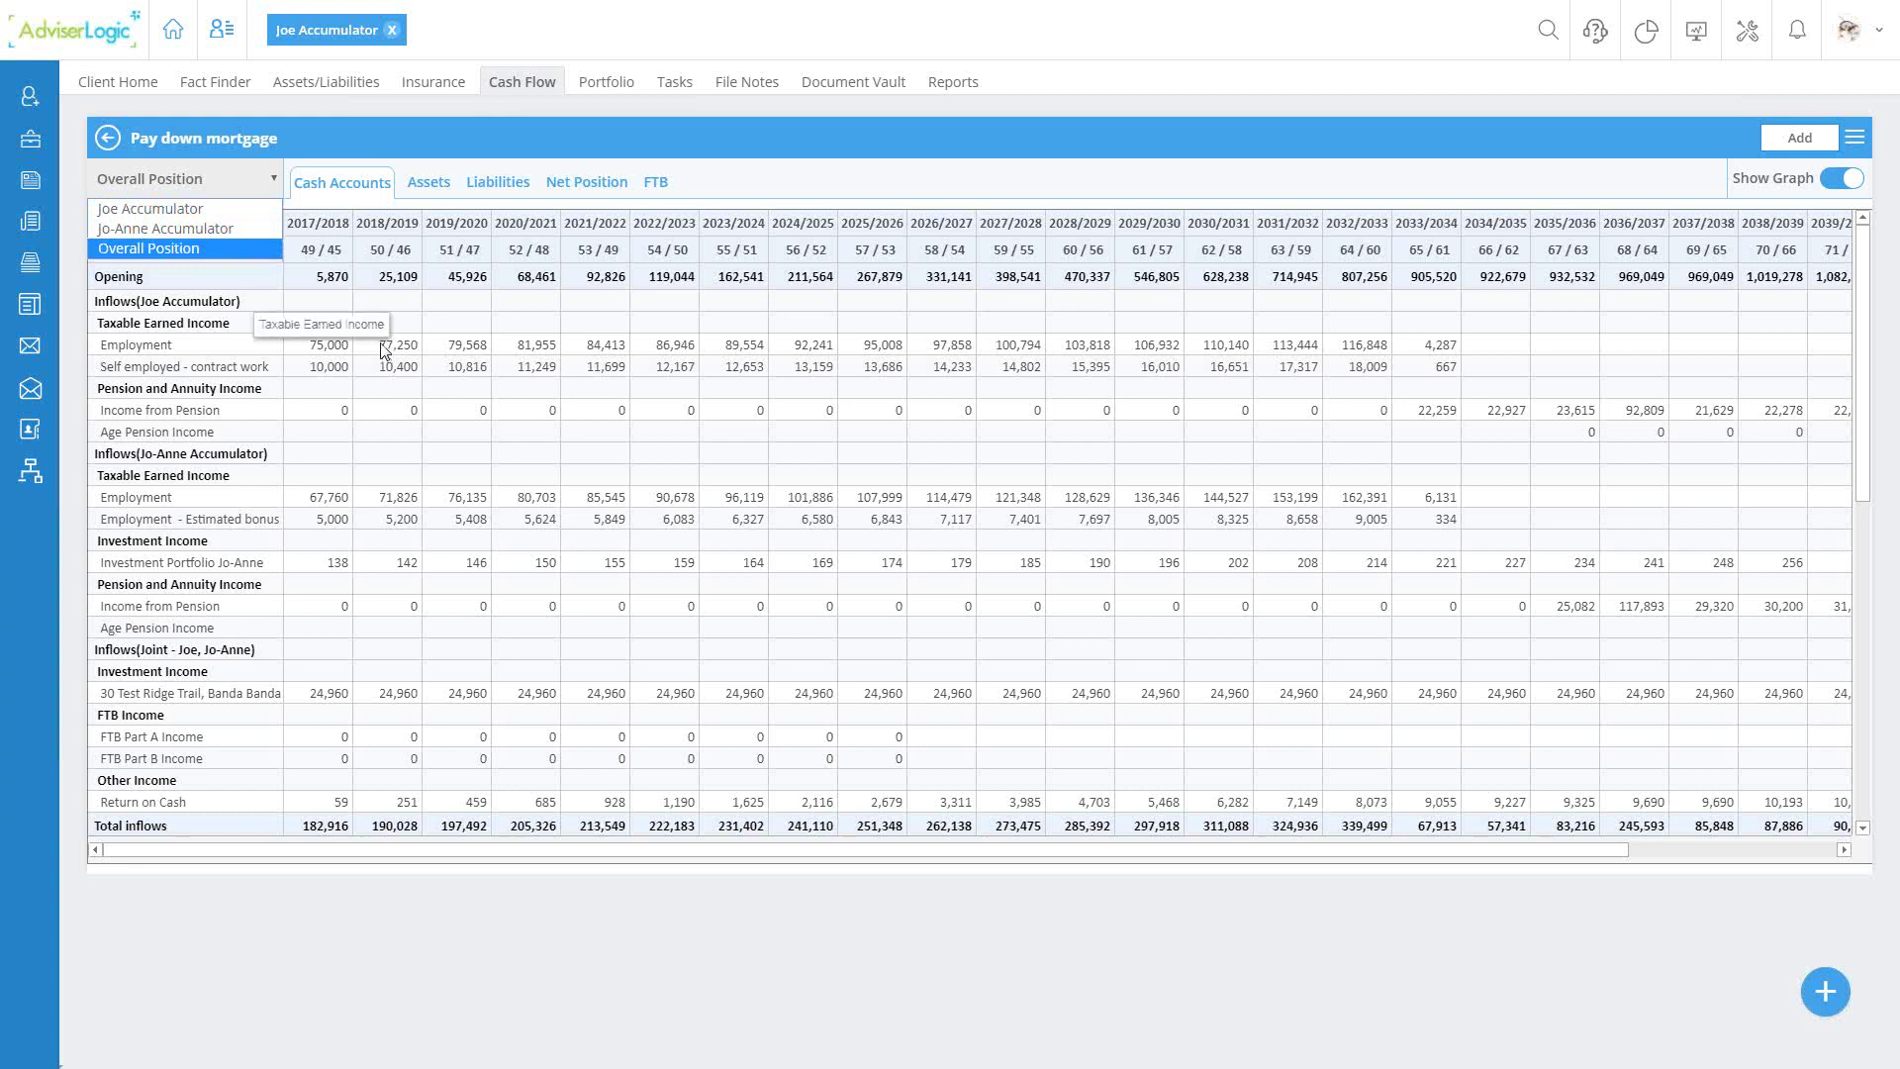
pyautogui.click(770, 188)
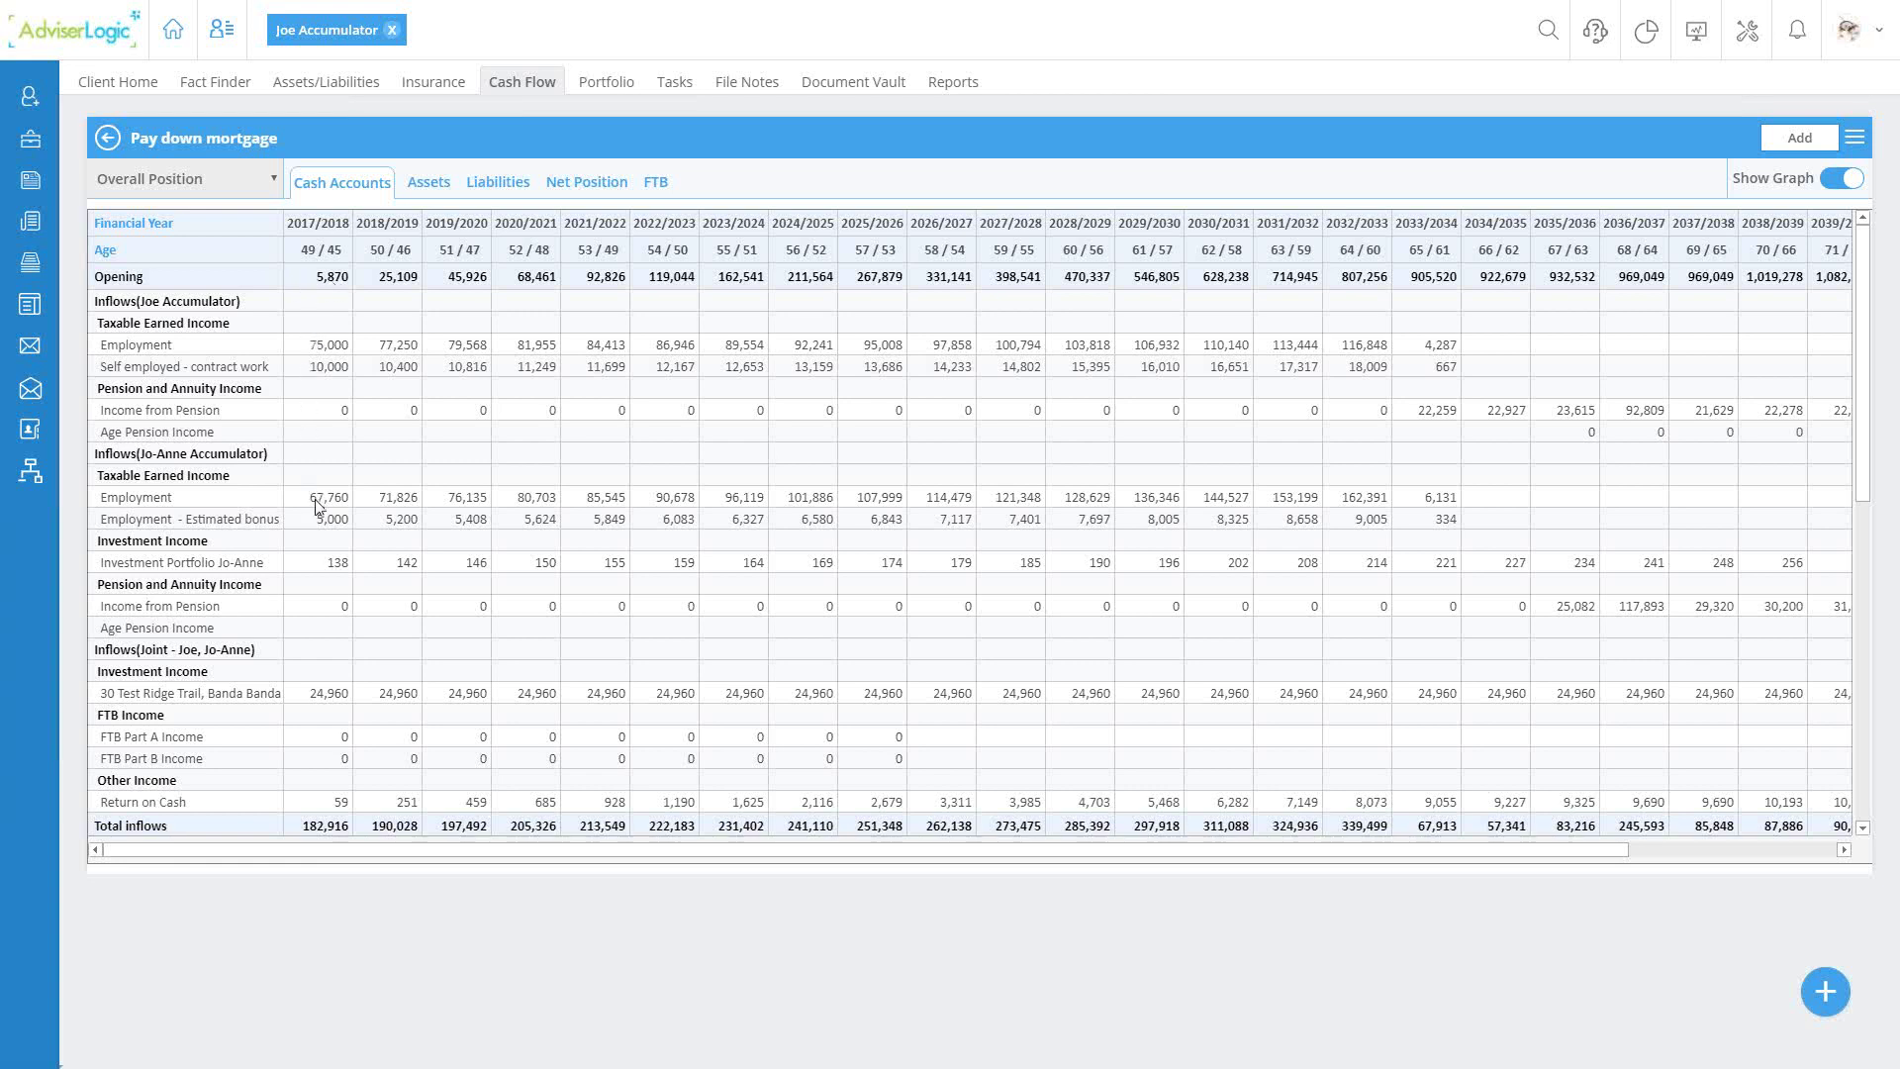
pyautogui.scroll(-1, 326, 513)
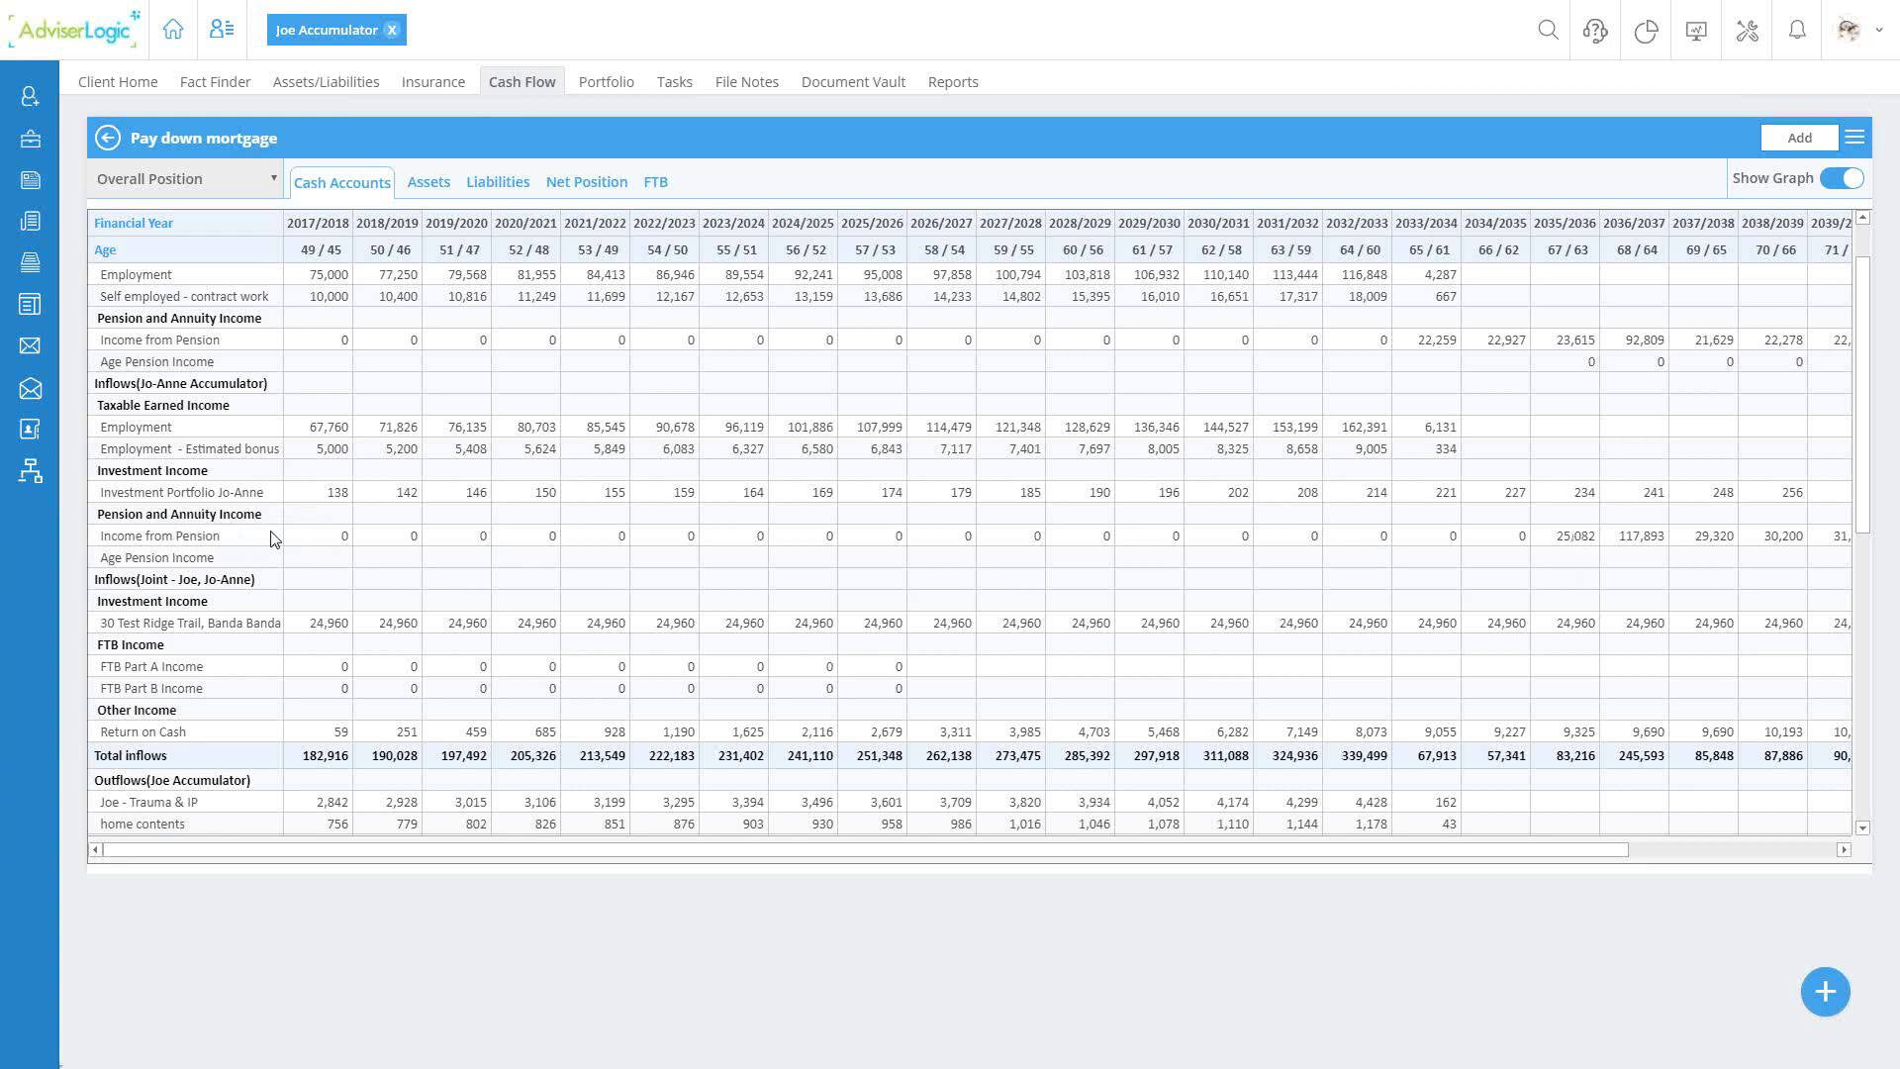
pyautogui.scroll(-1, 223, 530)
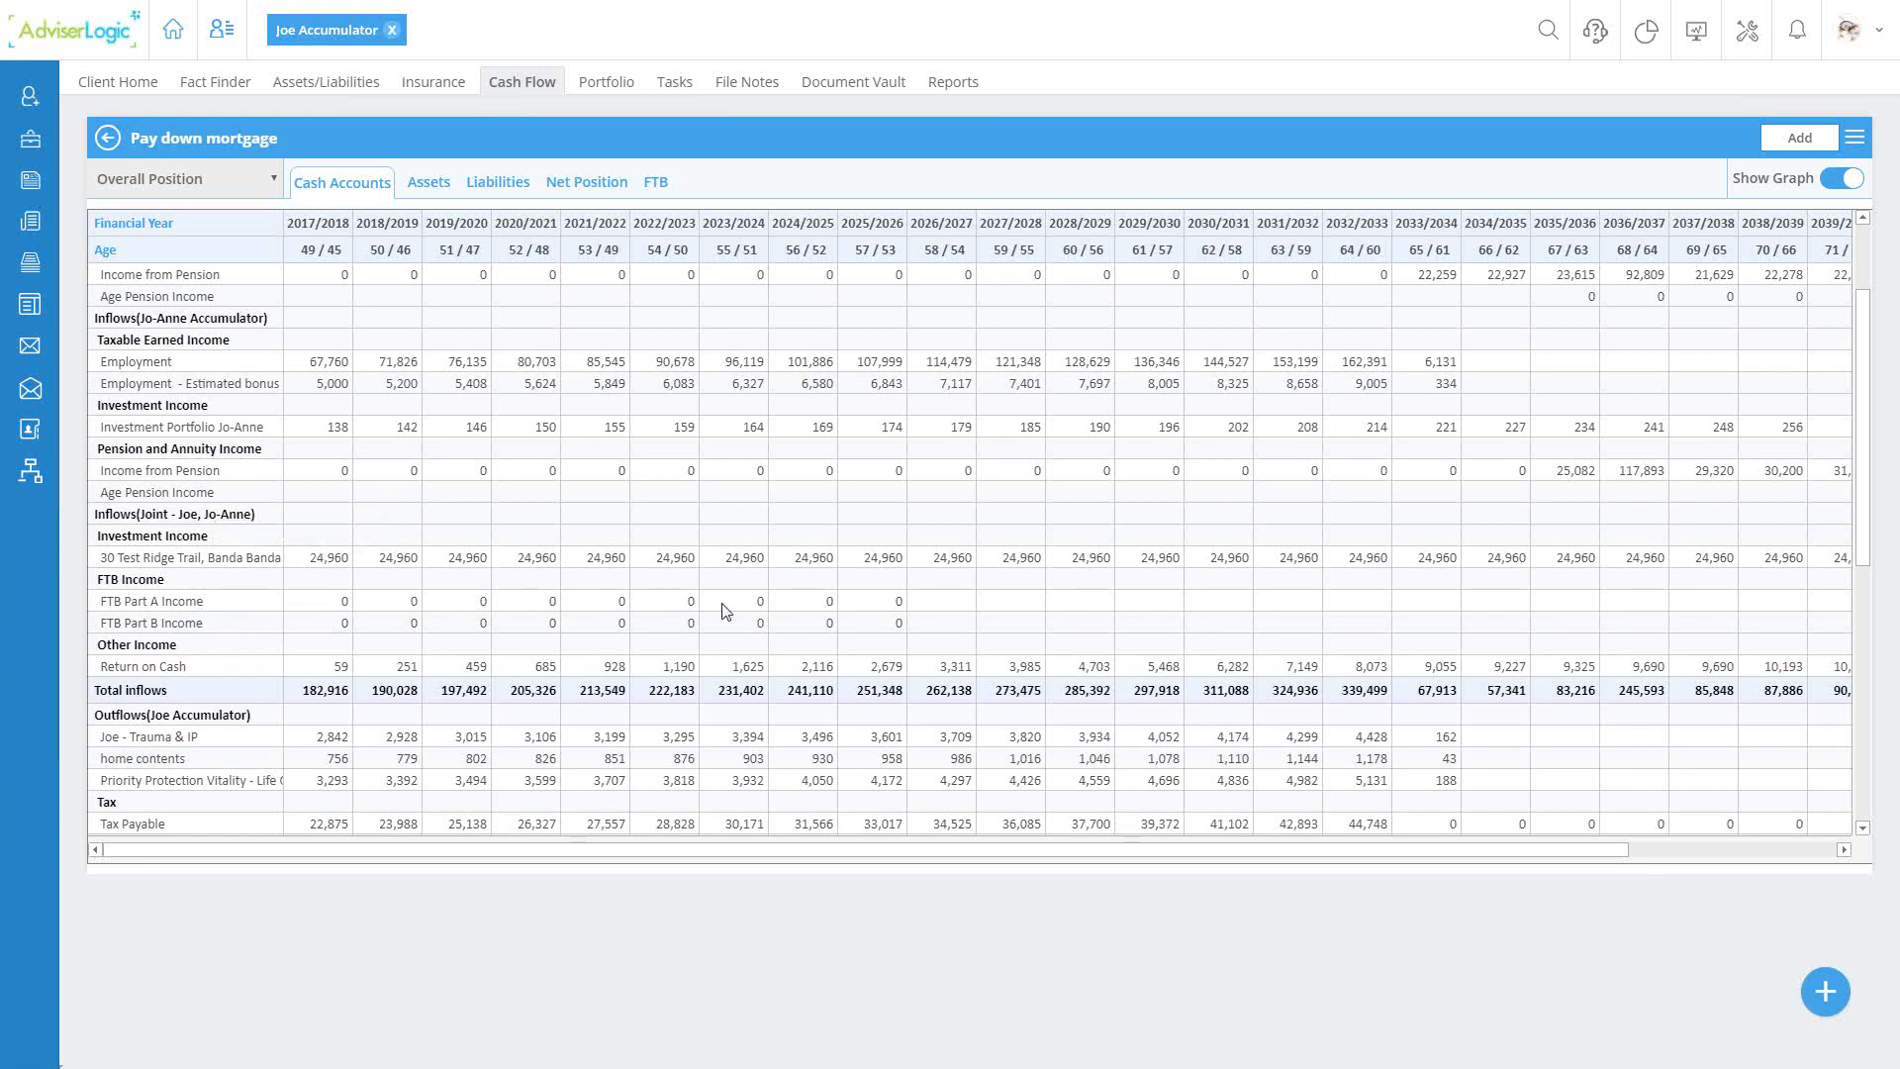
pyautogui.scroll(-1, 327, 588)
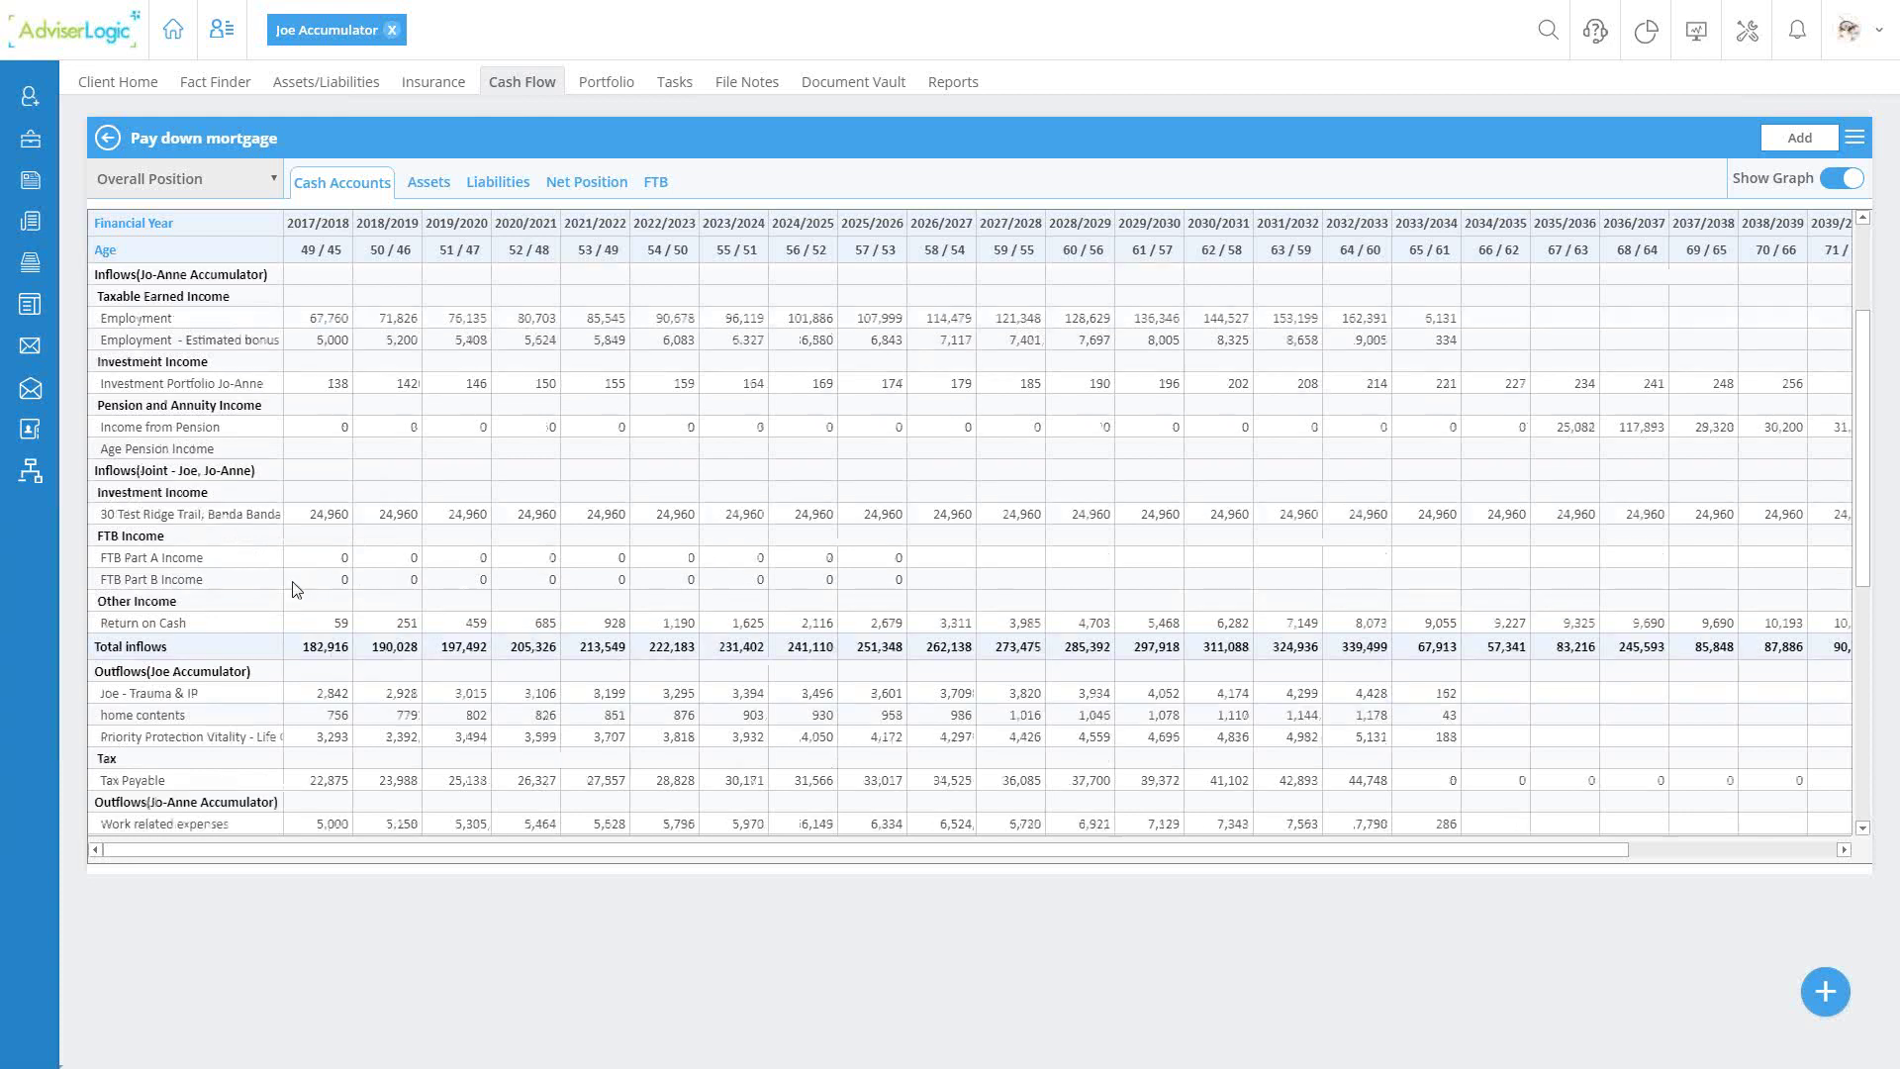
pyautogui.moveTo(108, 649); pyautogui.dragTo(637, 655)
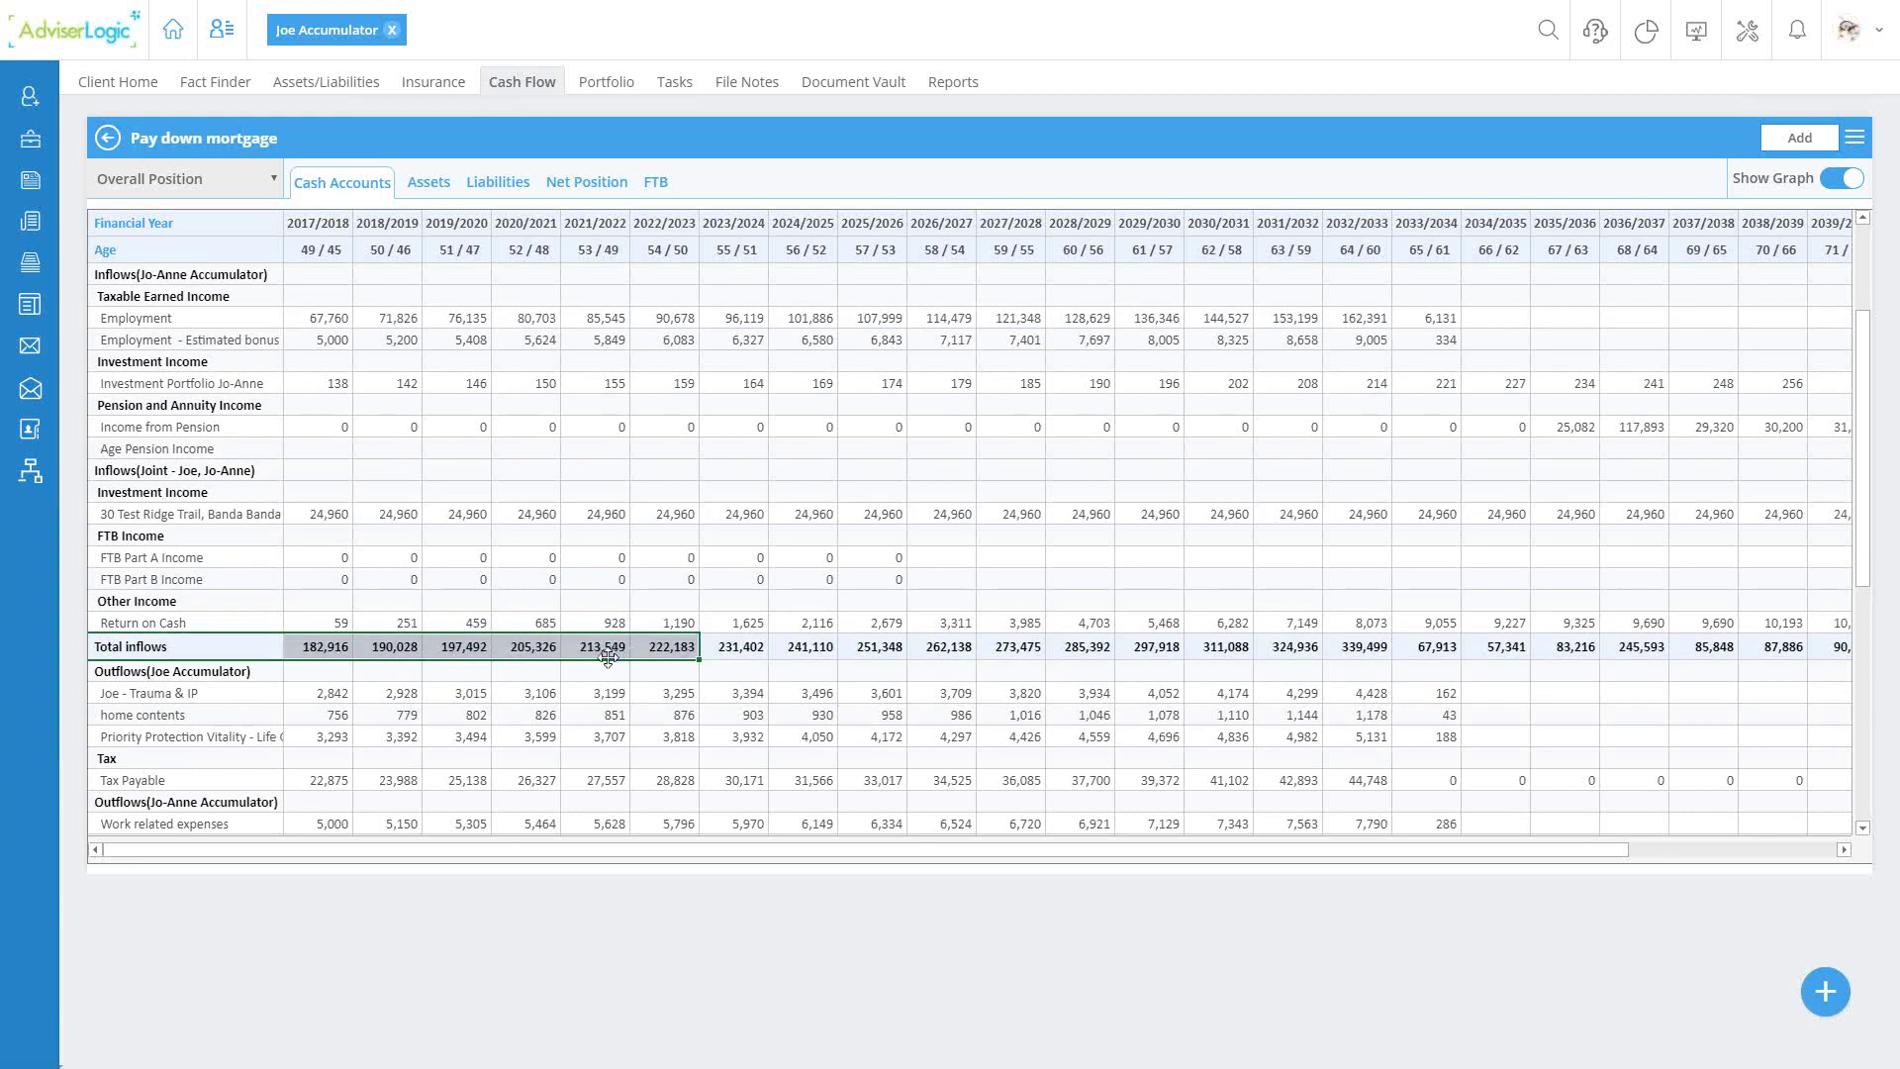
# Step: Examine the outflows, tax and loan repayments, highlighting the Cashflow row from 2017/2018 to 2020/2021
pyautogui.scroll(-2, 319, 649)
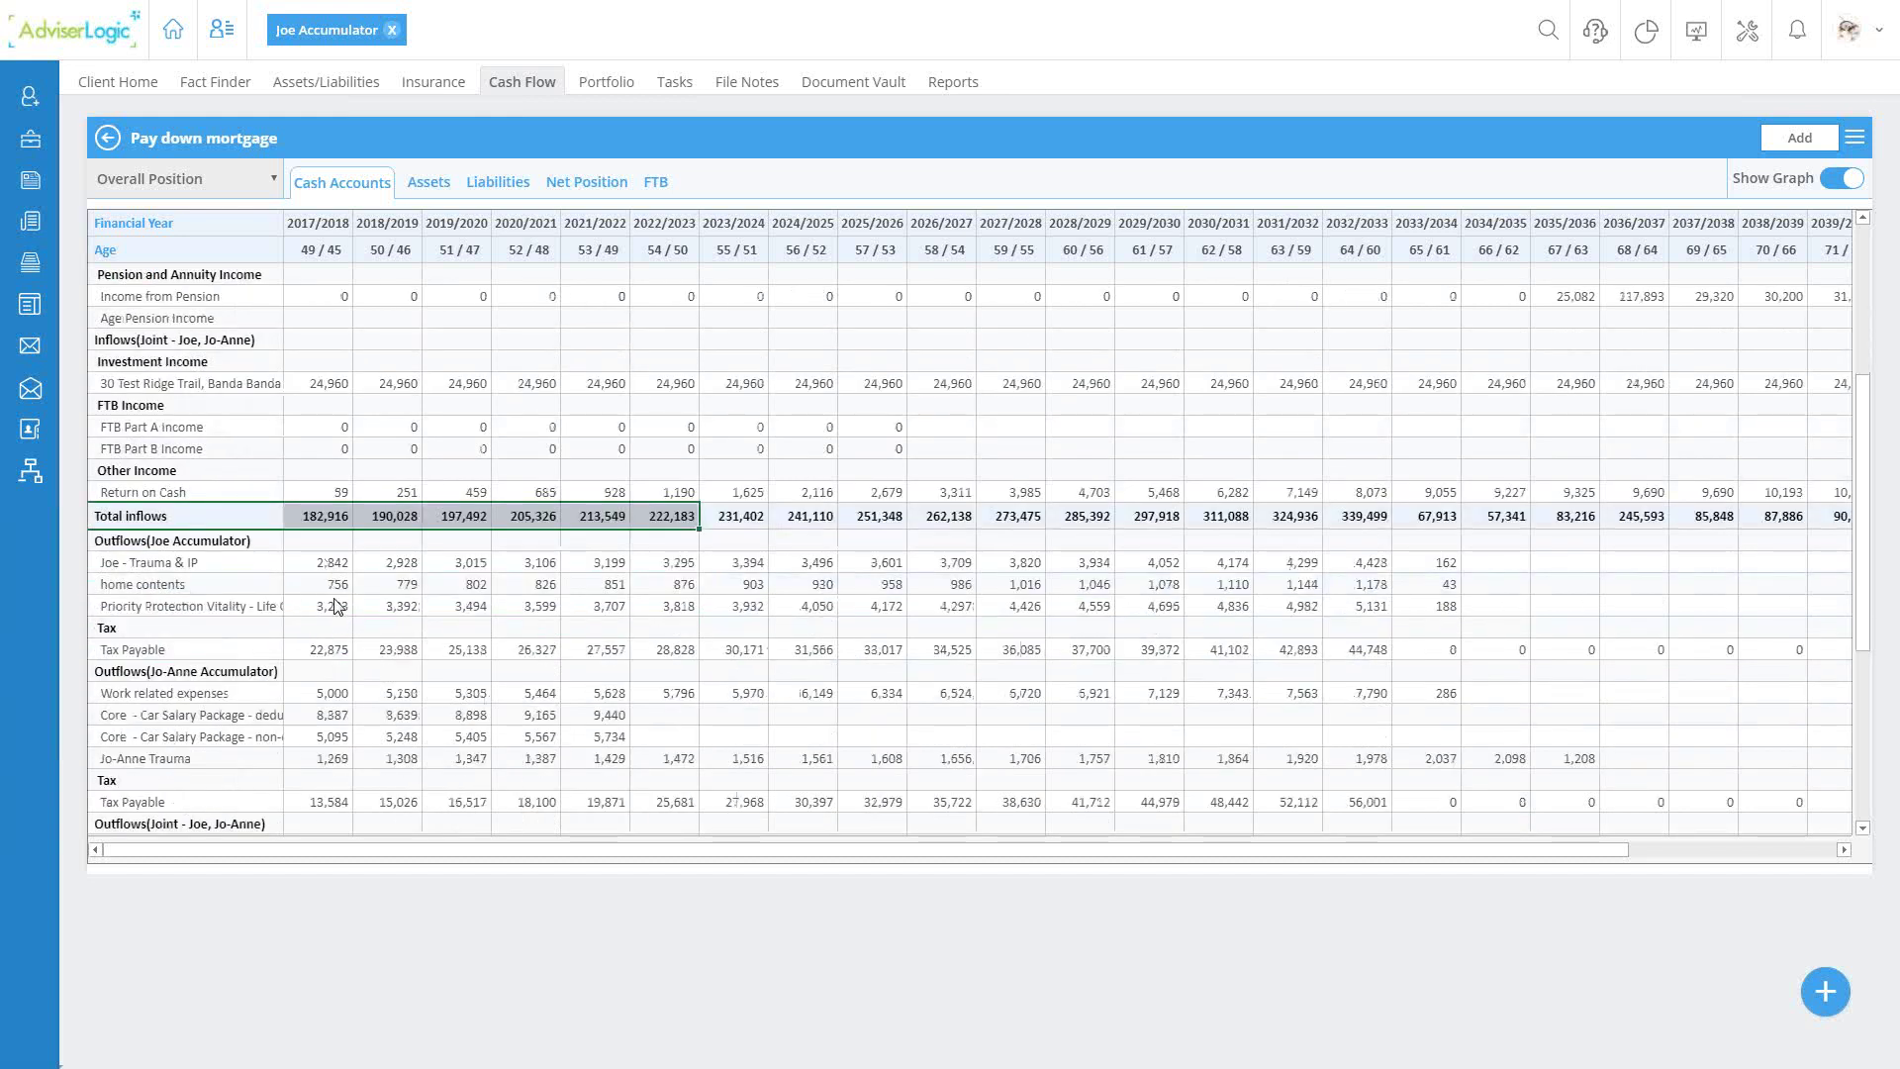
pyautogui.scroll(-1, 334, 602)
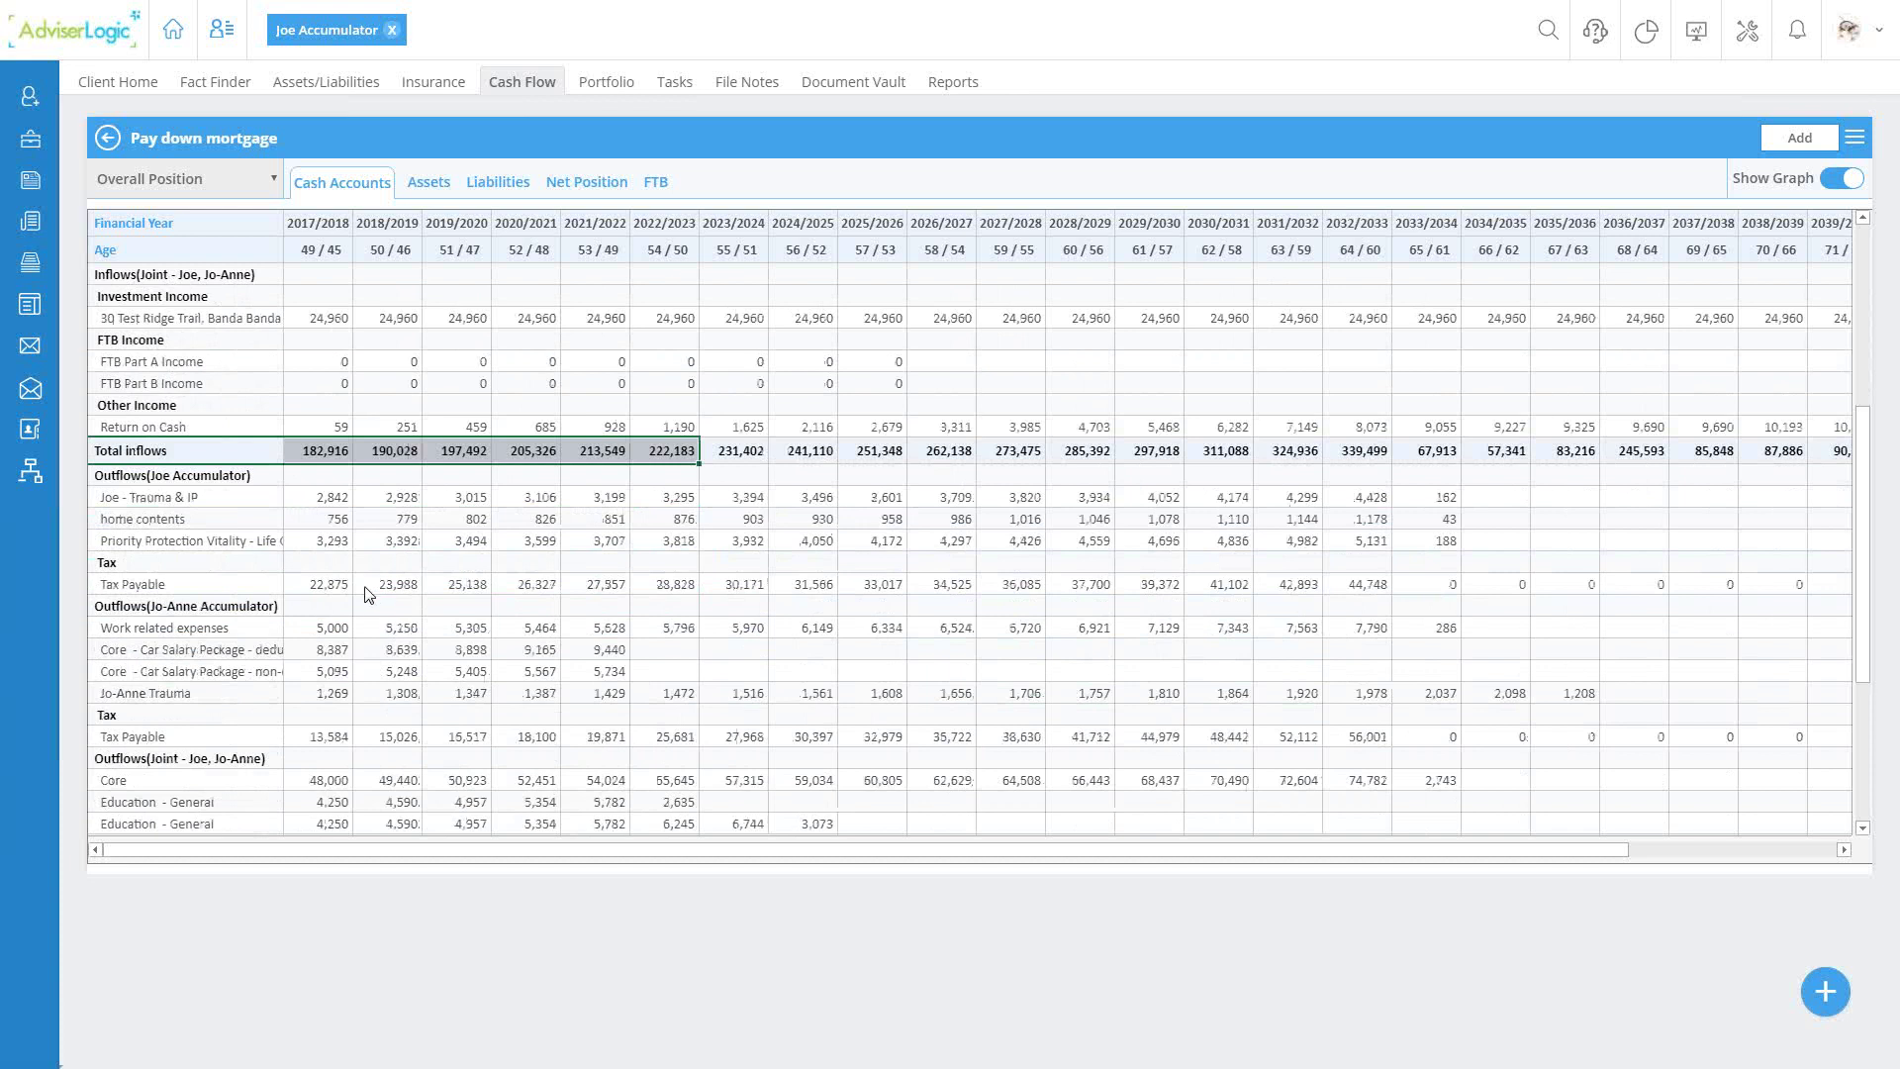
pyautogui.scroll(-1, 335, 673)
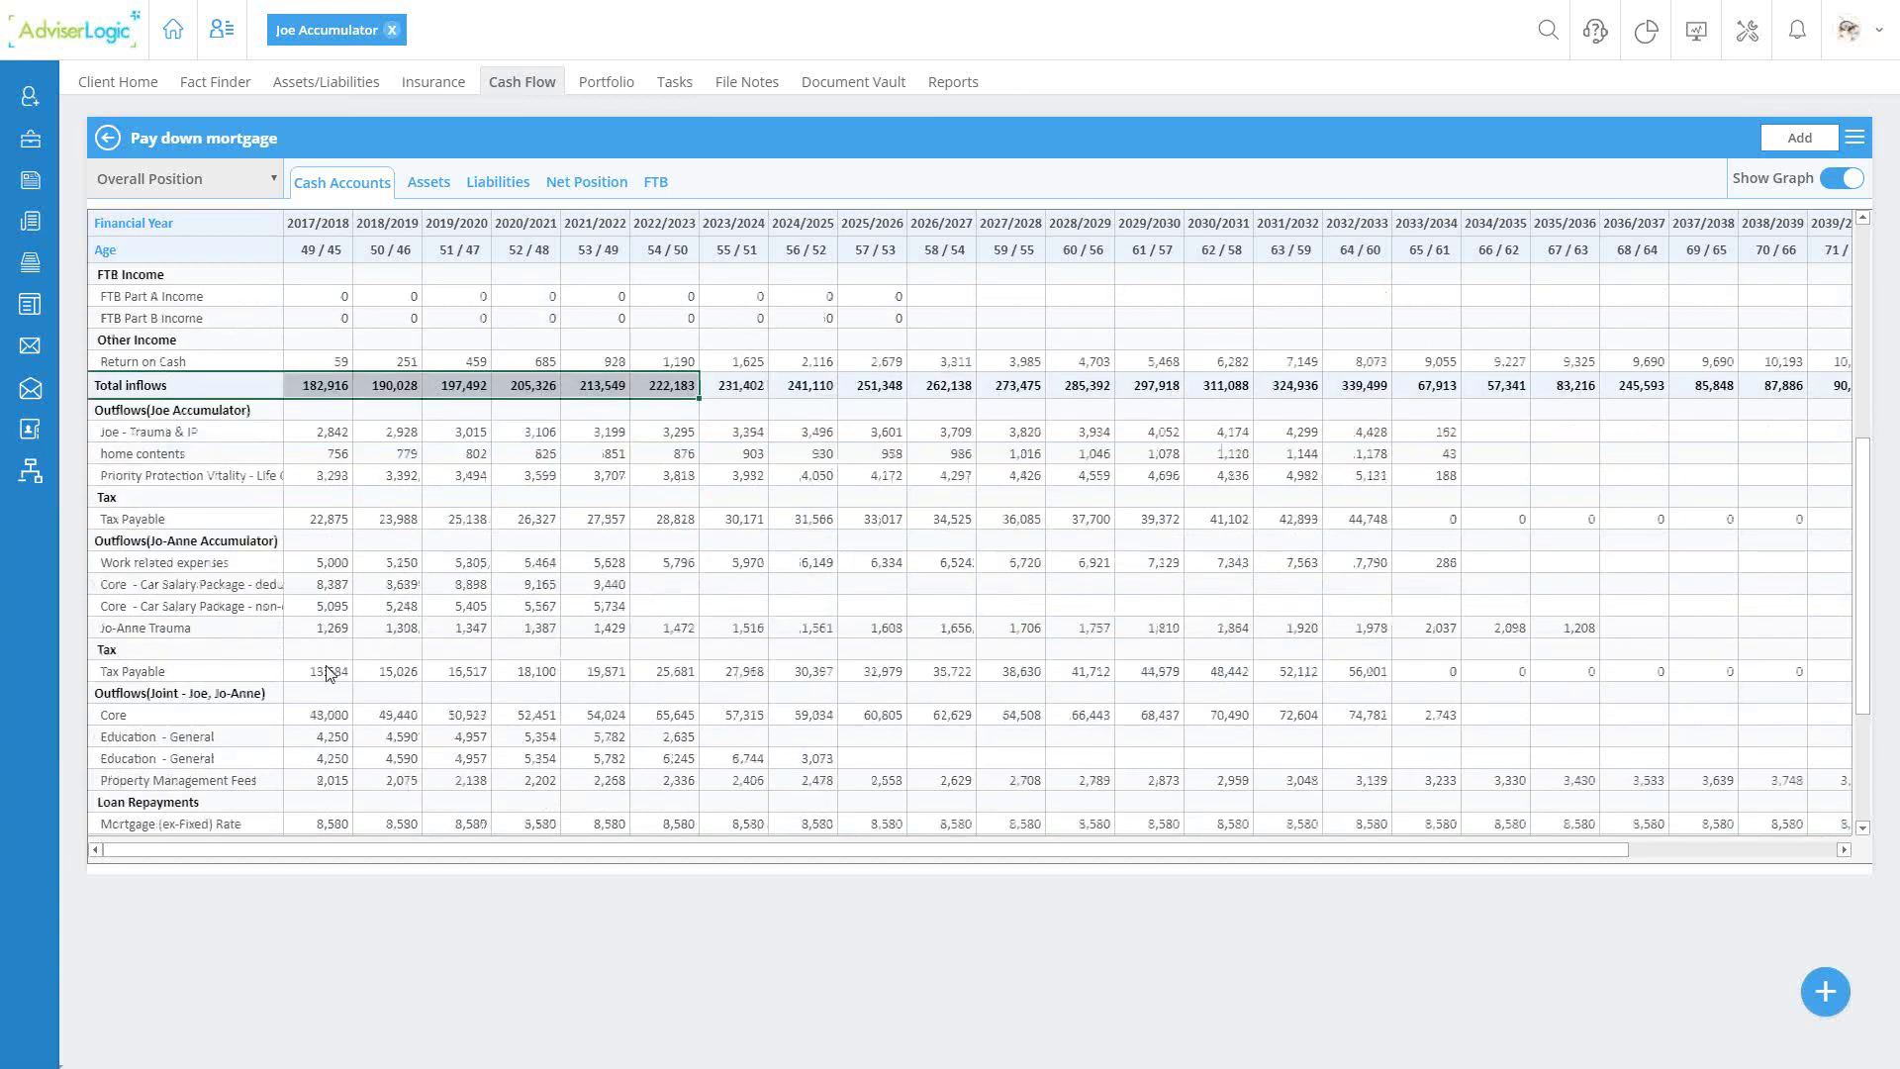
pyautogui.scroll(-1, 334, 673)
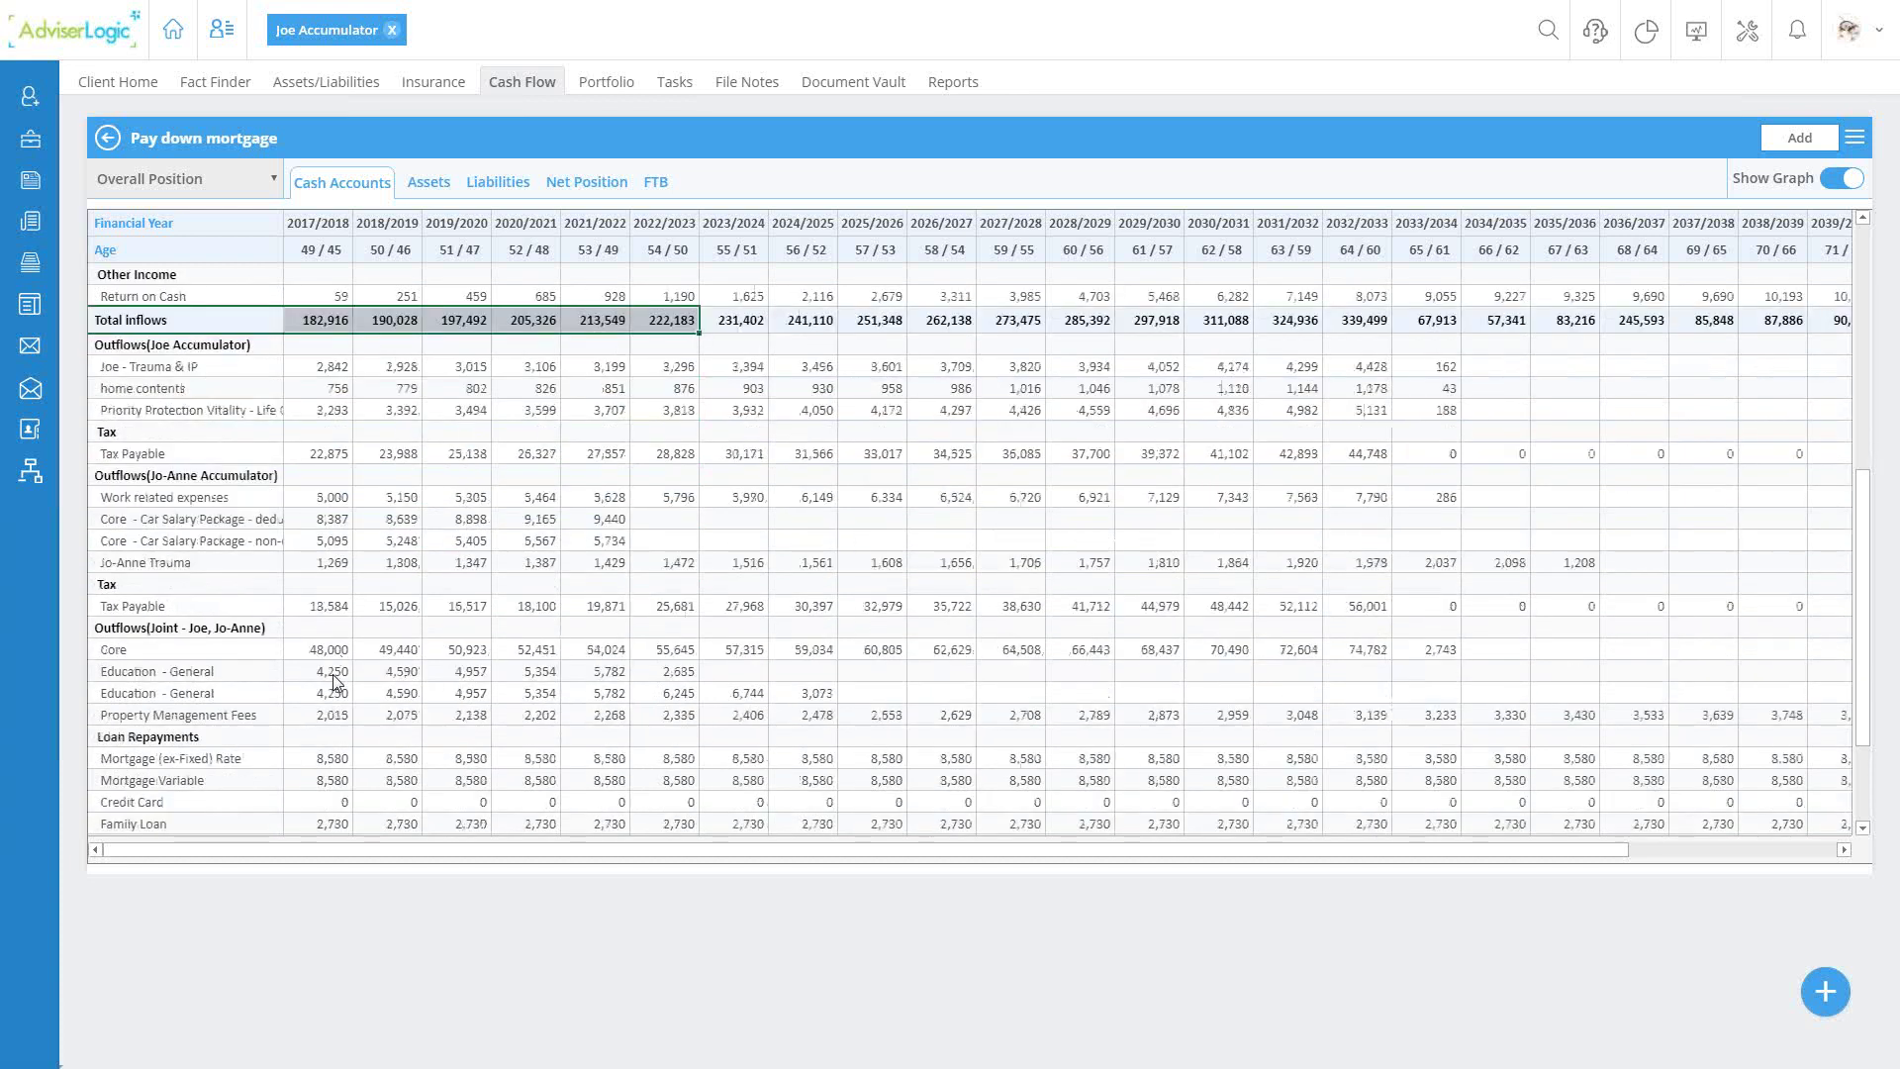
pyautogui.scroll(-1, 334, 683)
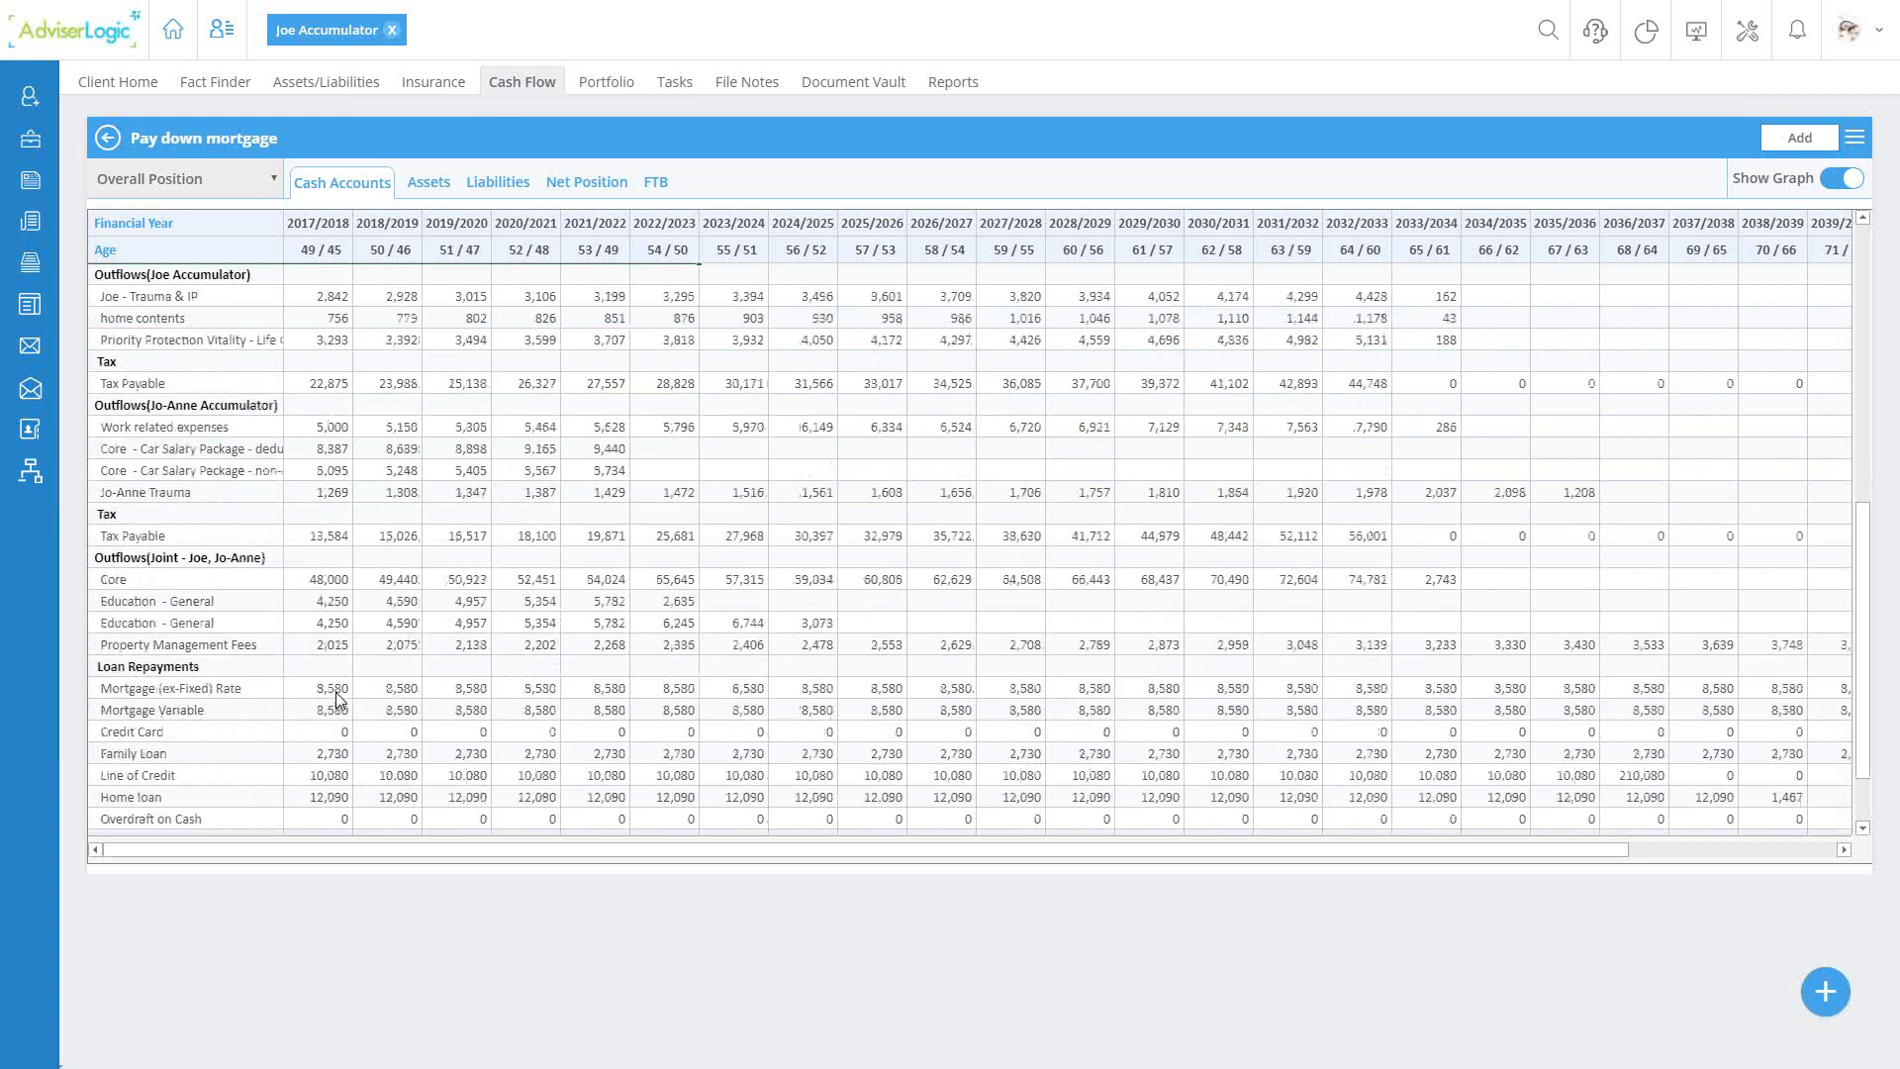
pyautogui.scroll(-1, 337, 699)
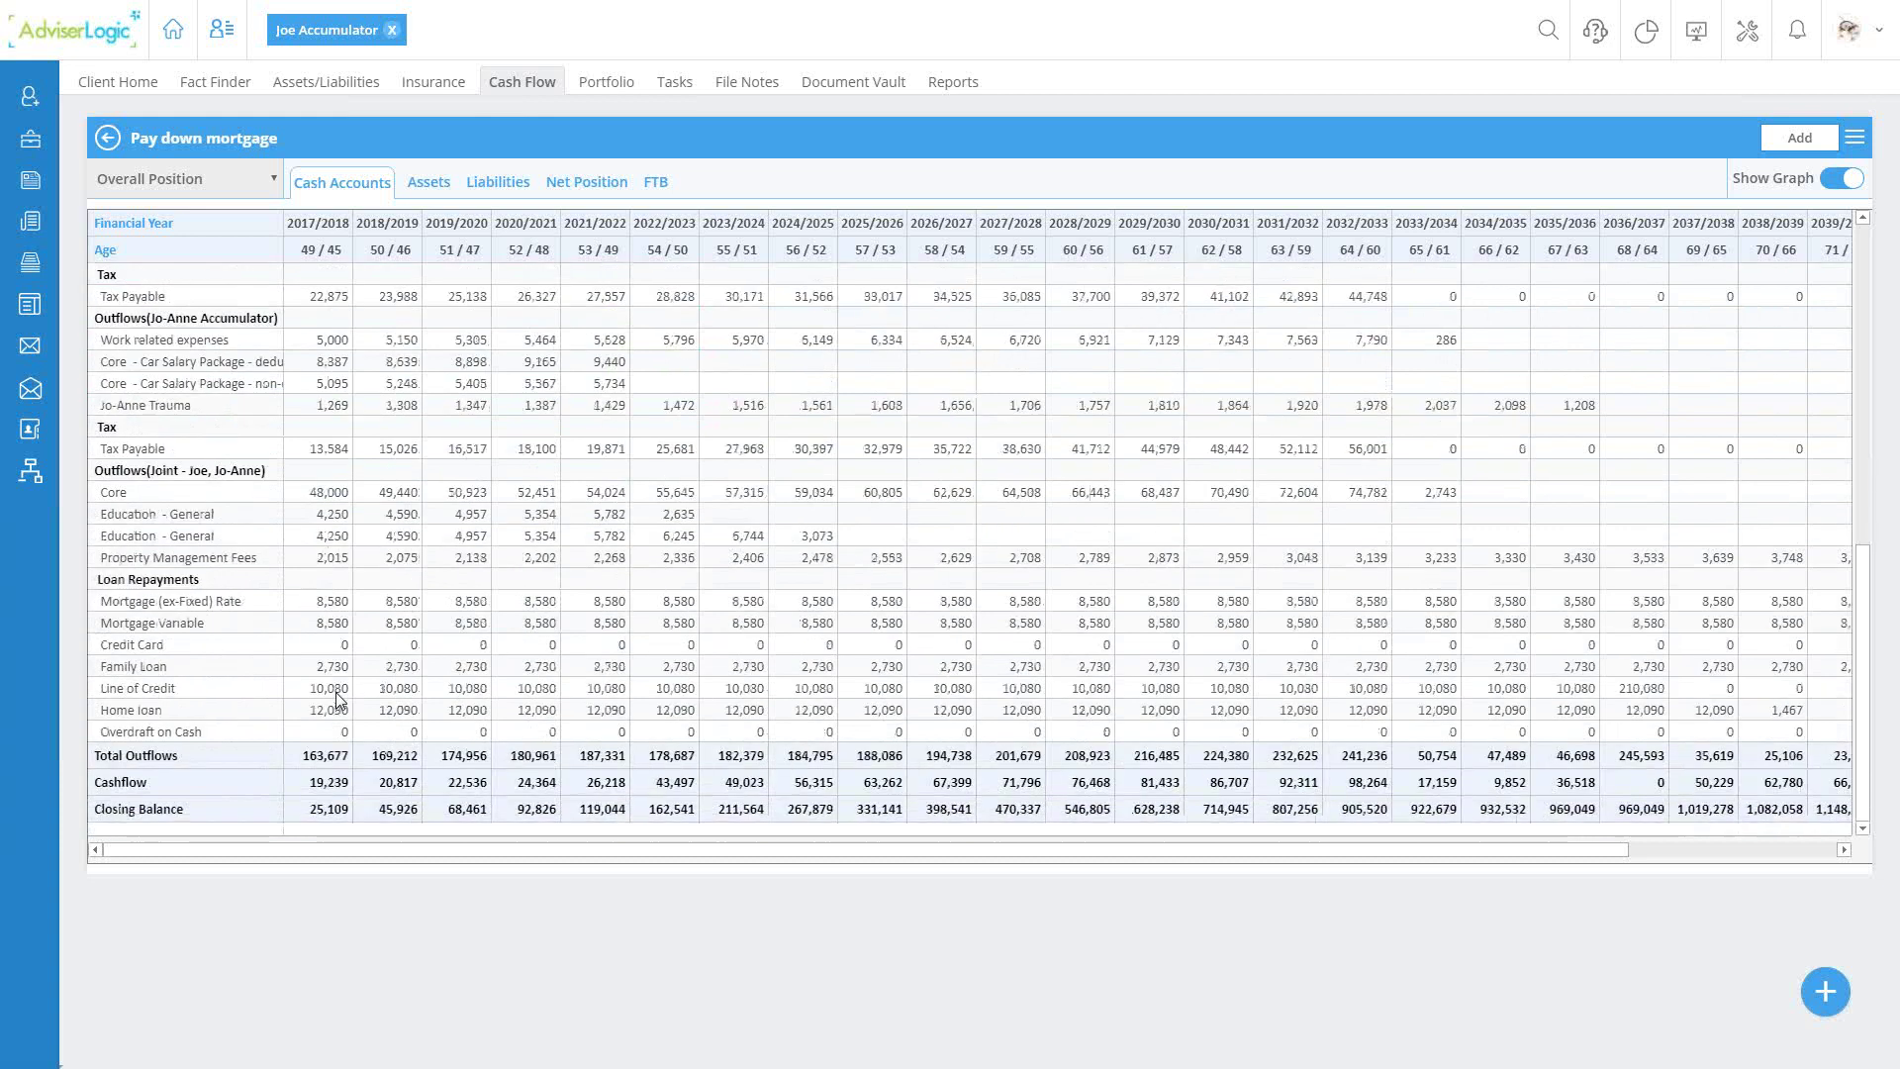
pyautogui.click(103, 789)
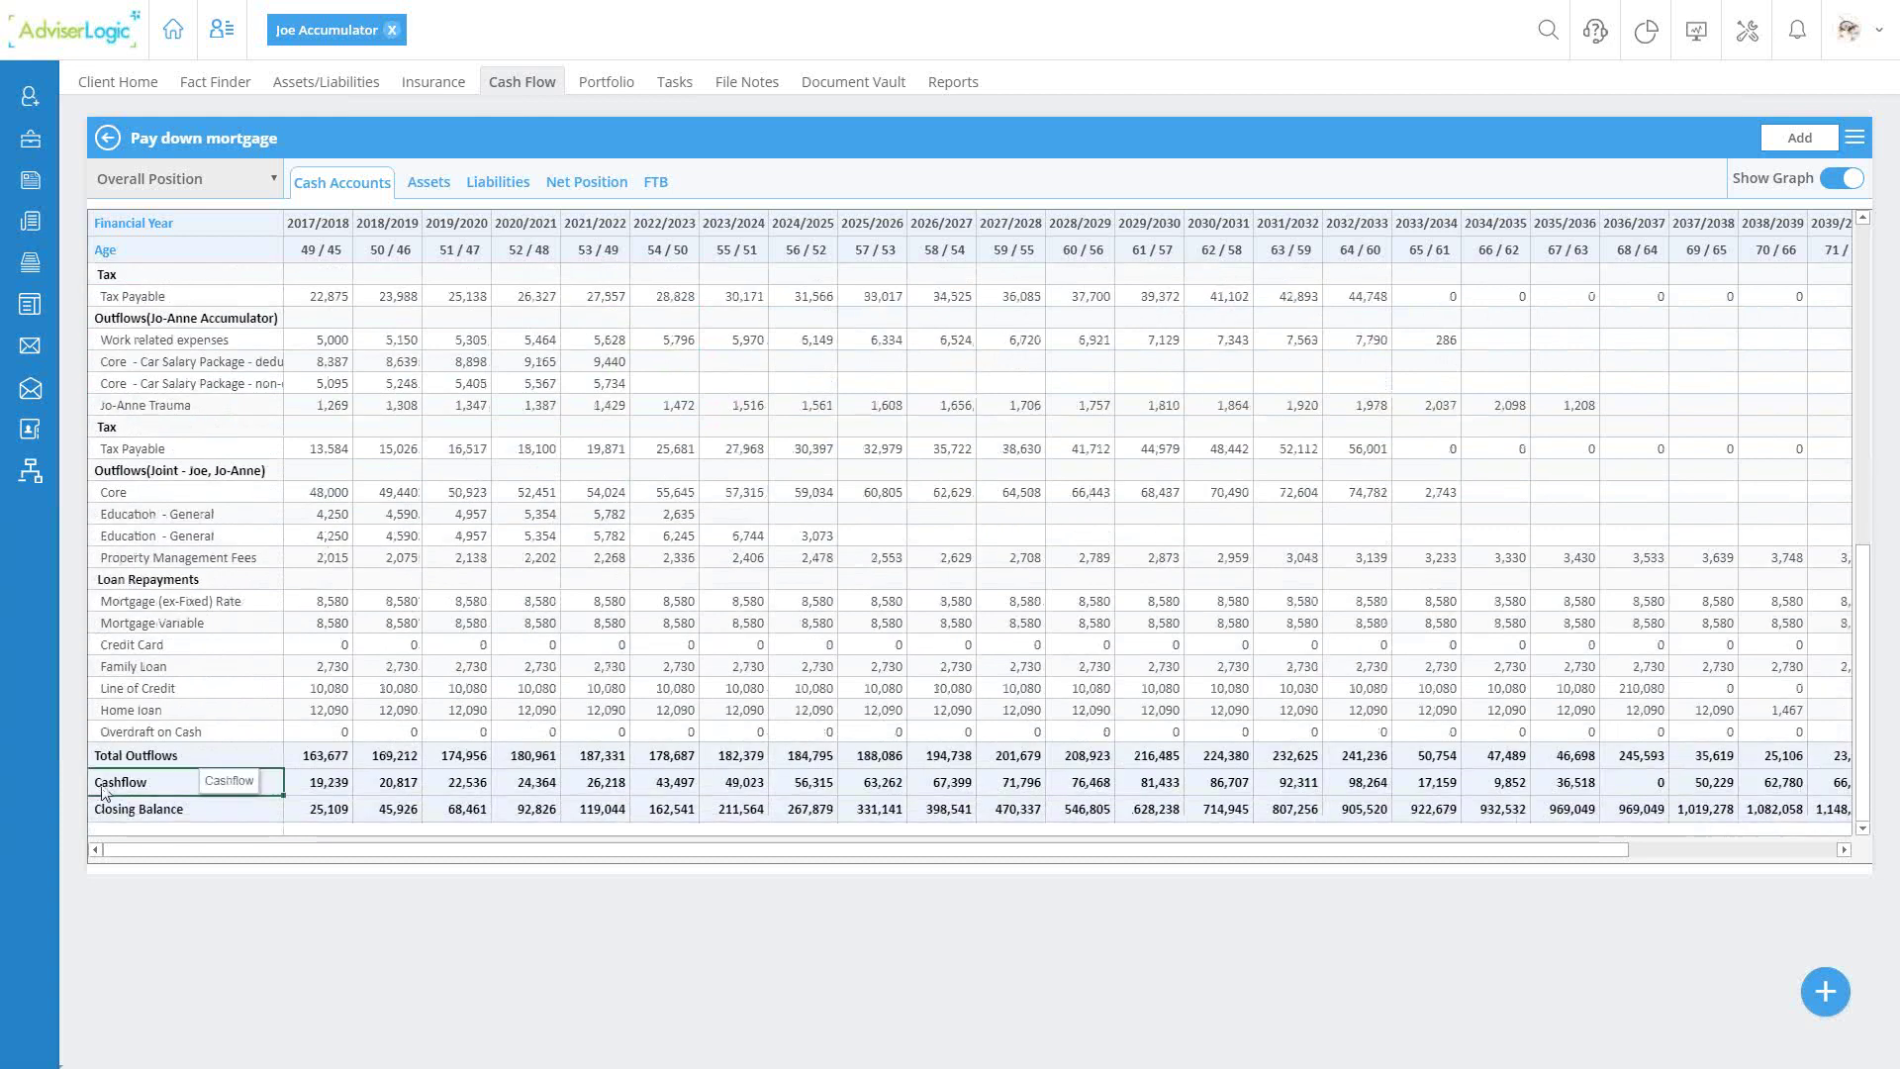
pyautogui.moveTo(103, 789); pyautogui.dragTo(541, 779)
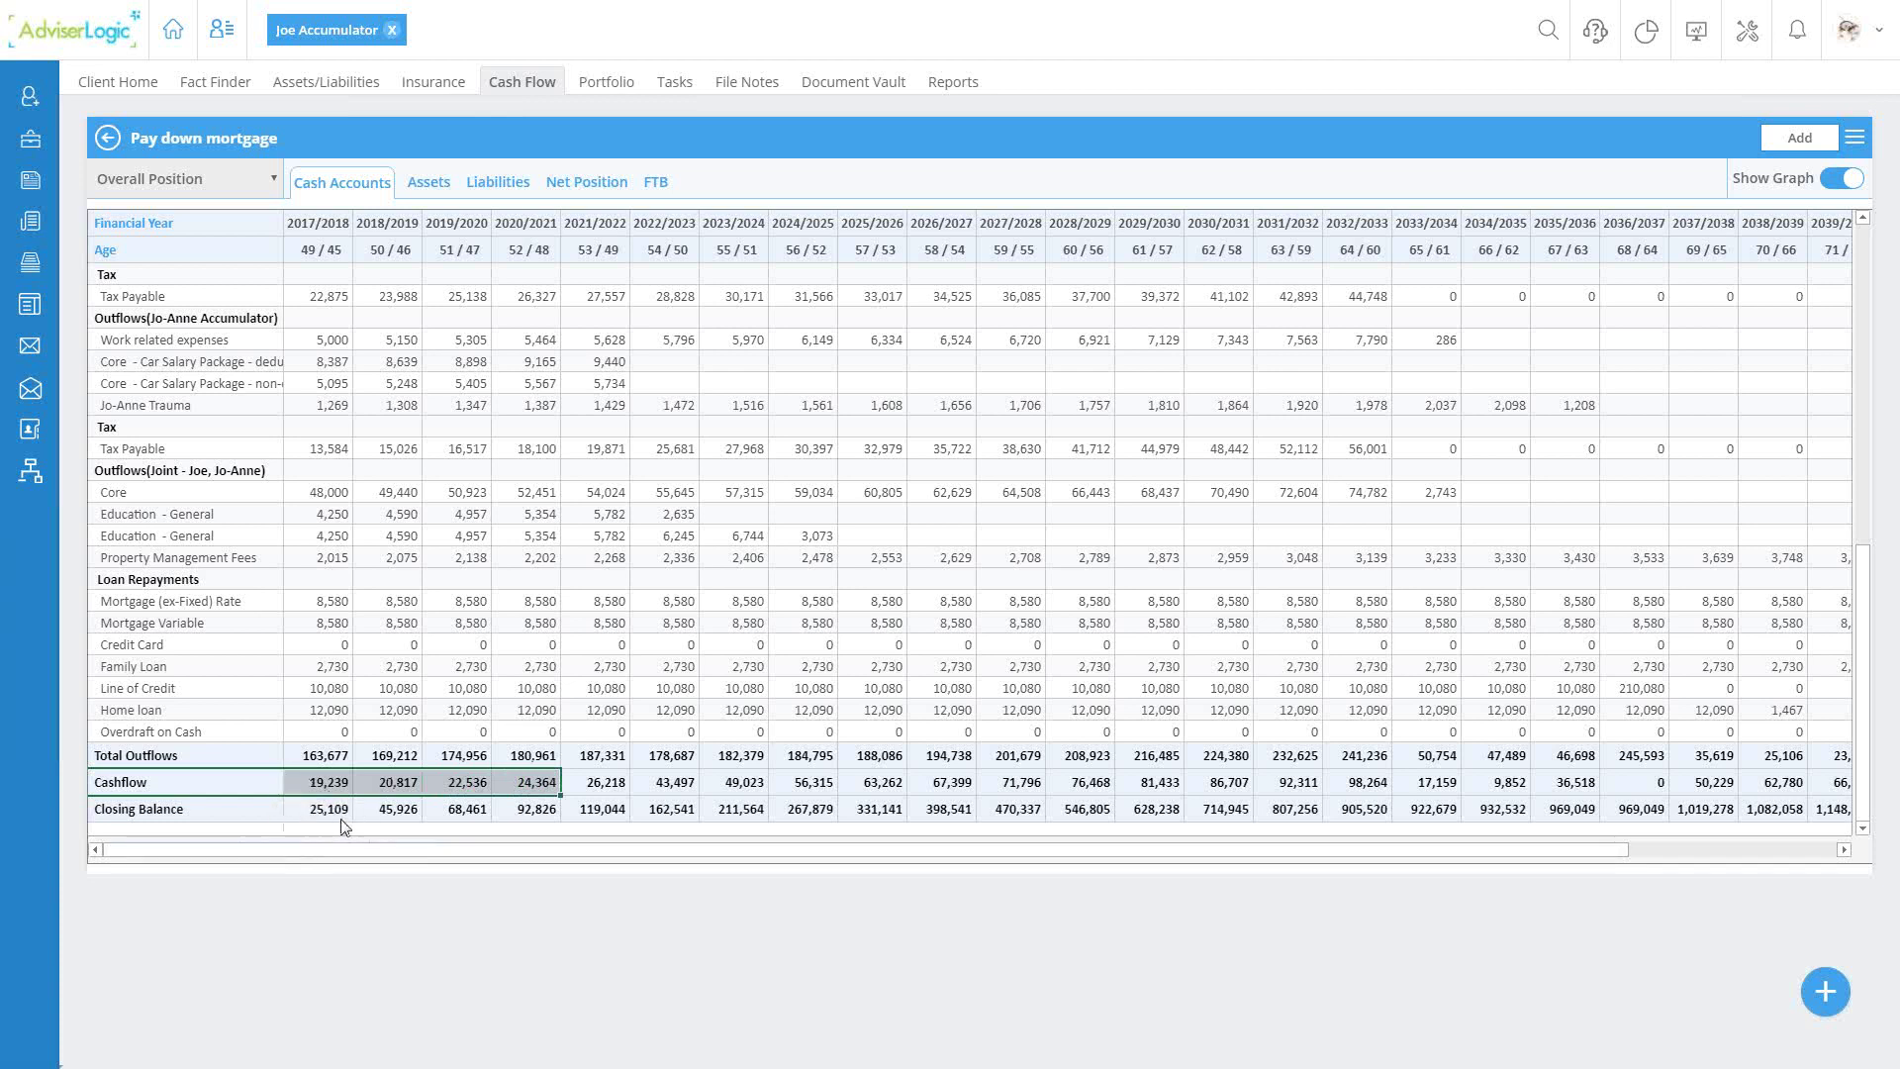
# Step: Compare the projected inflows, outflows and closing balances across the whole Overall Position cash accounts table
pyautogui.scroll(4, 343, 827)
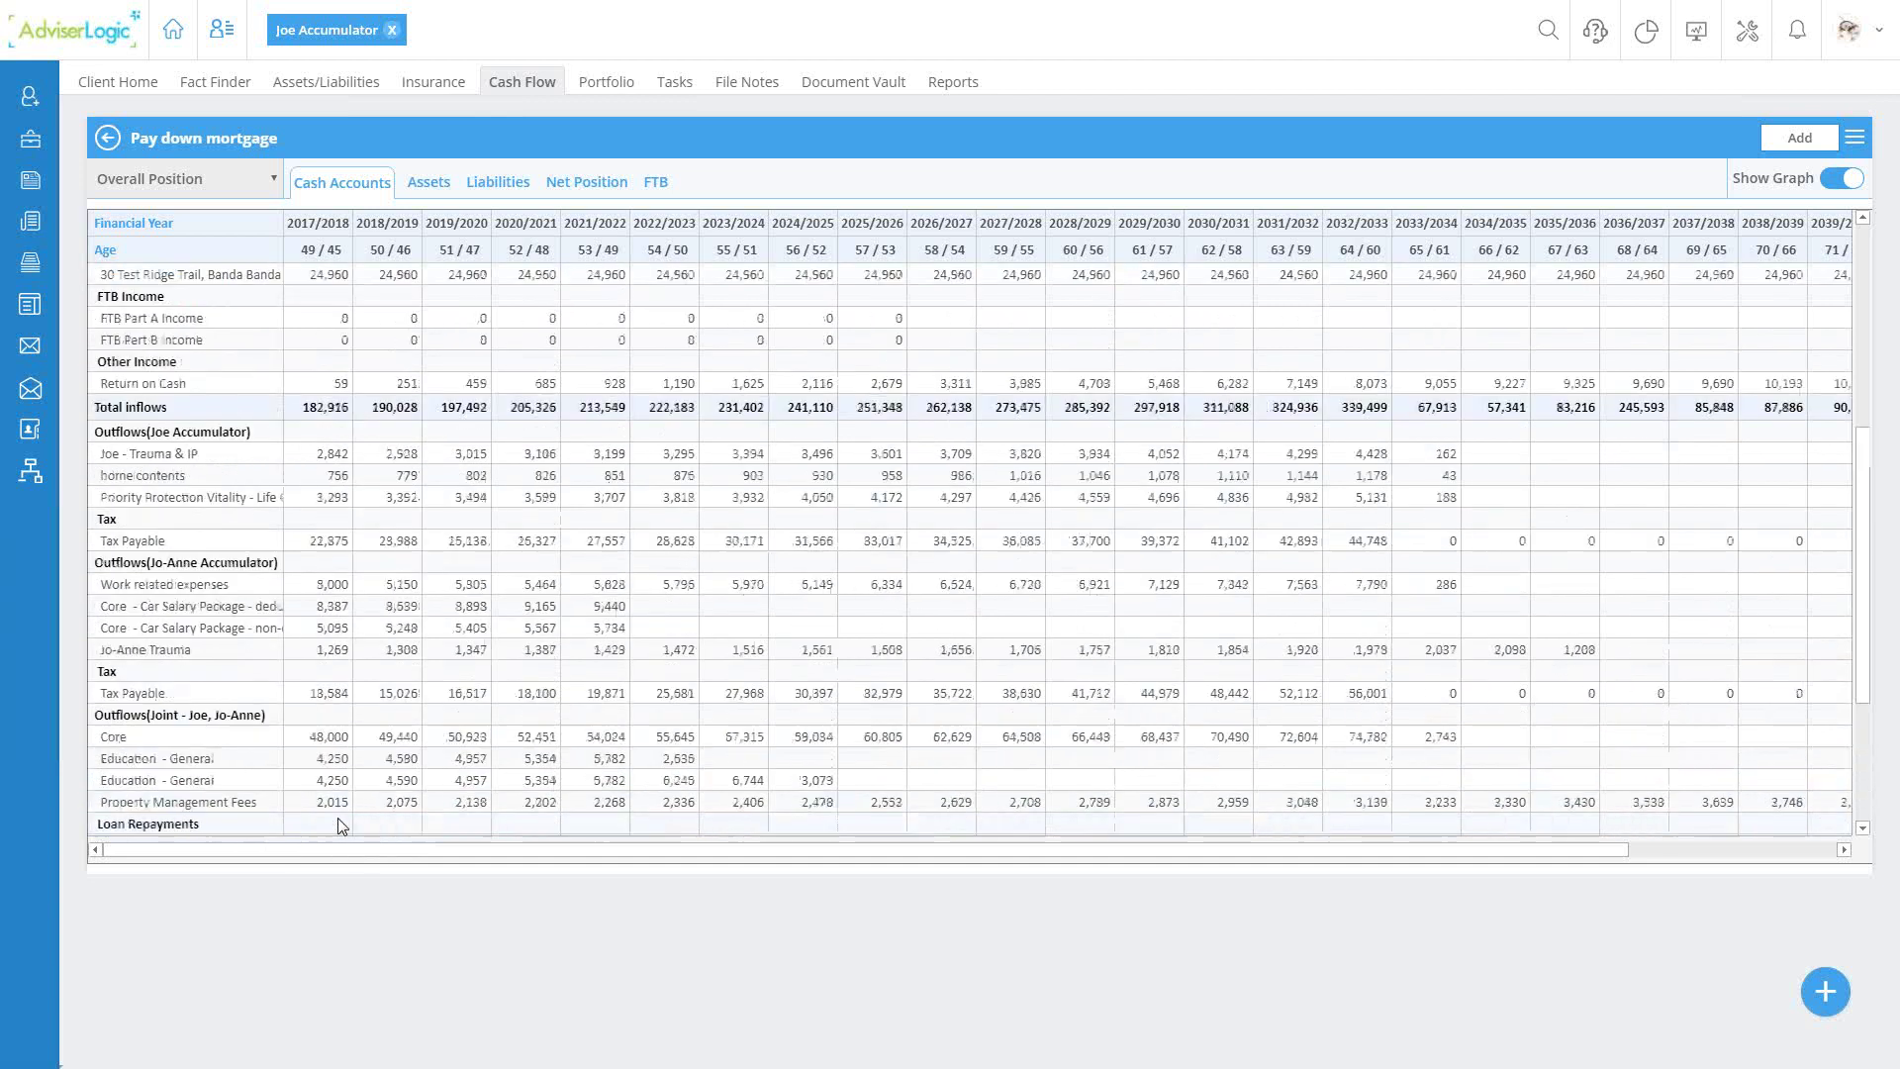
pyautogui.scroll(3, 341, 824)
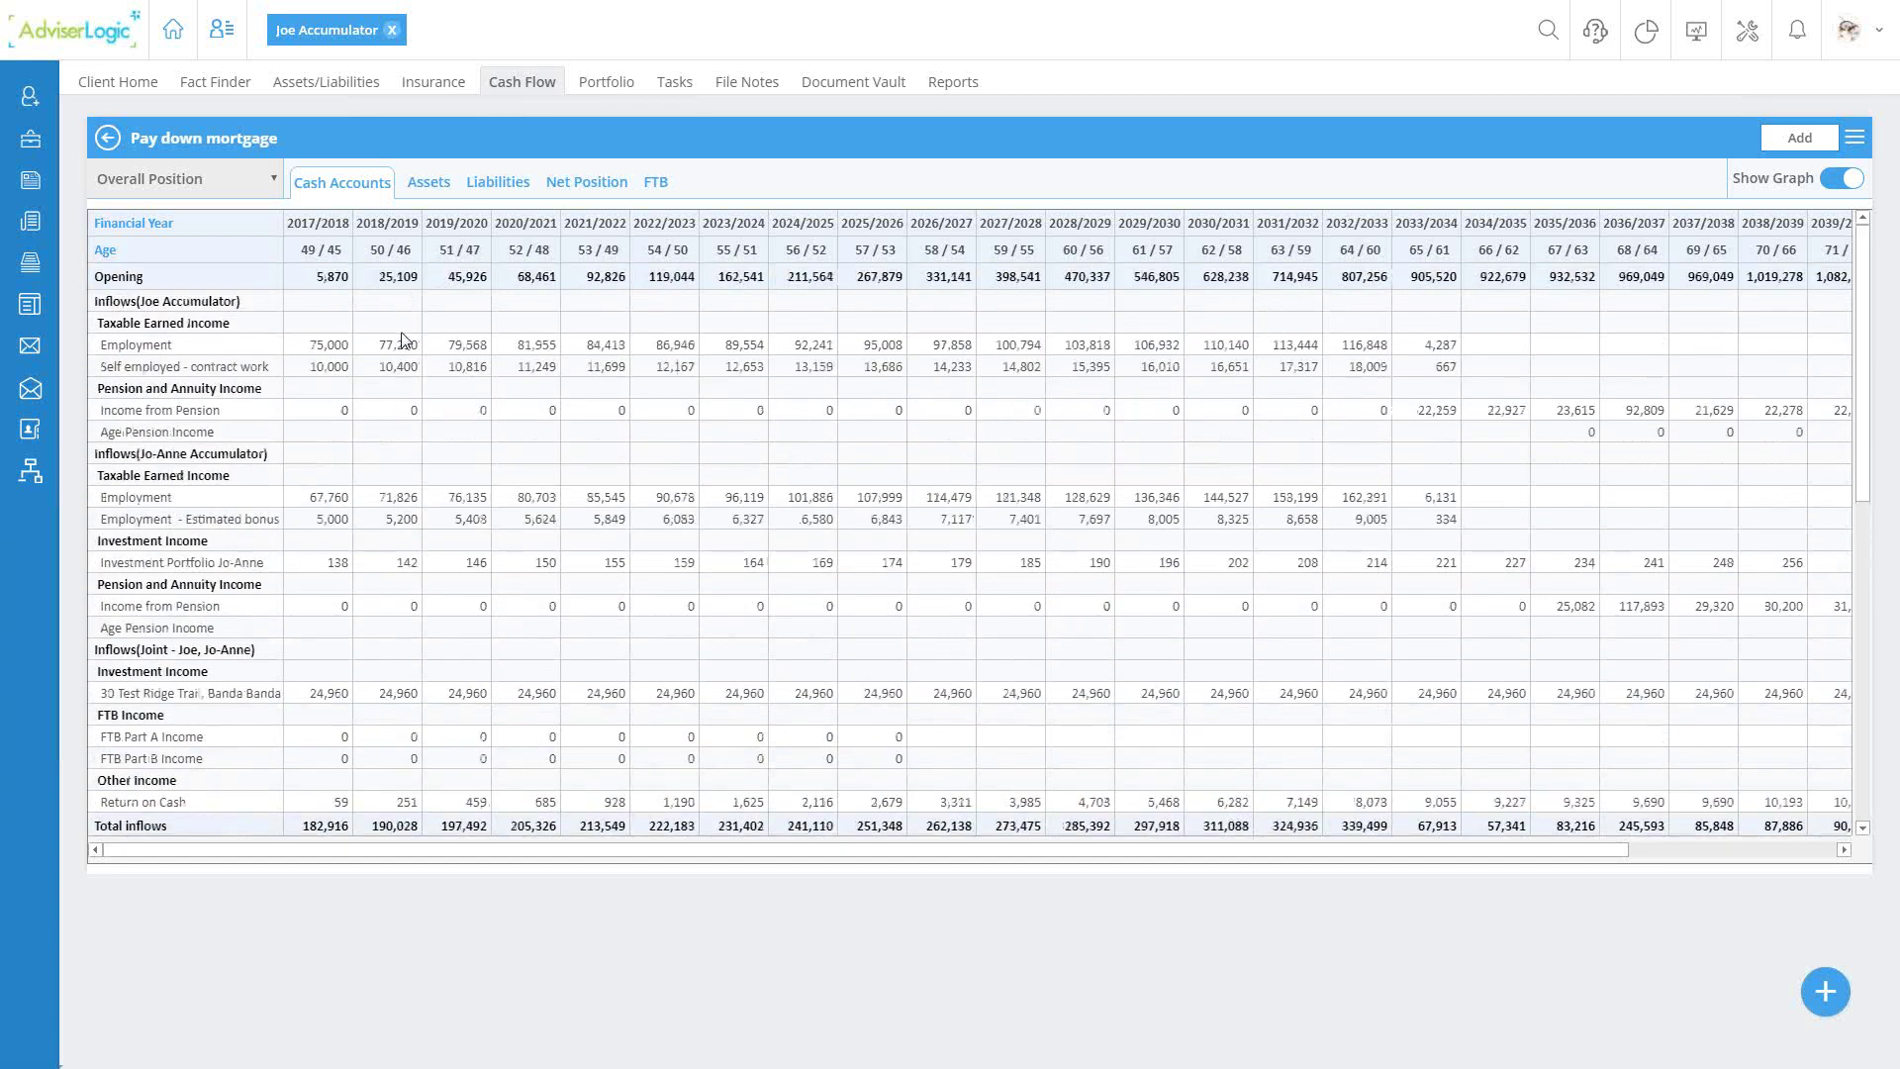
pyautogui.scroll(-5, 396, 485)
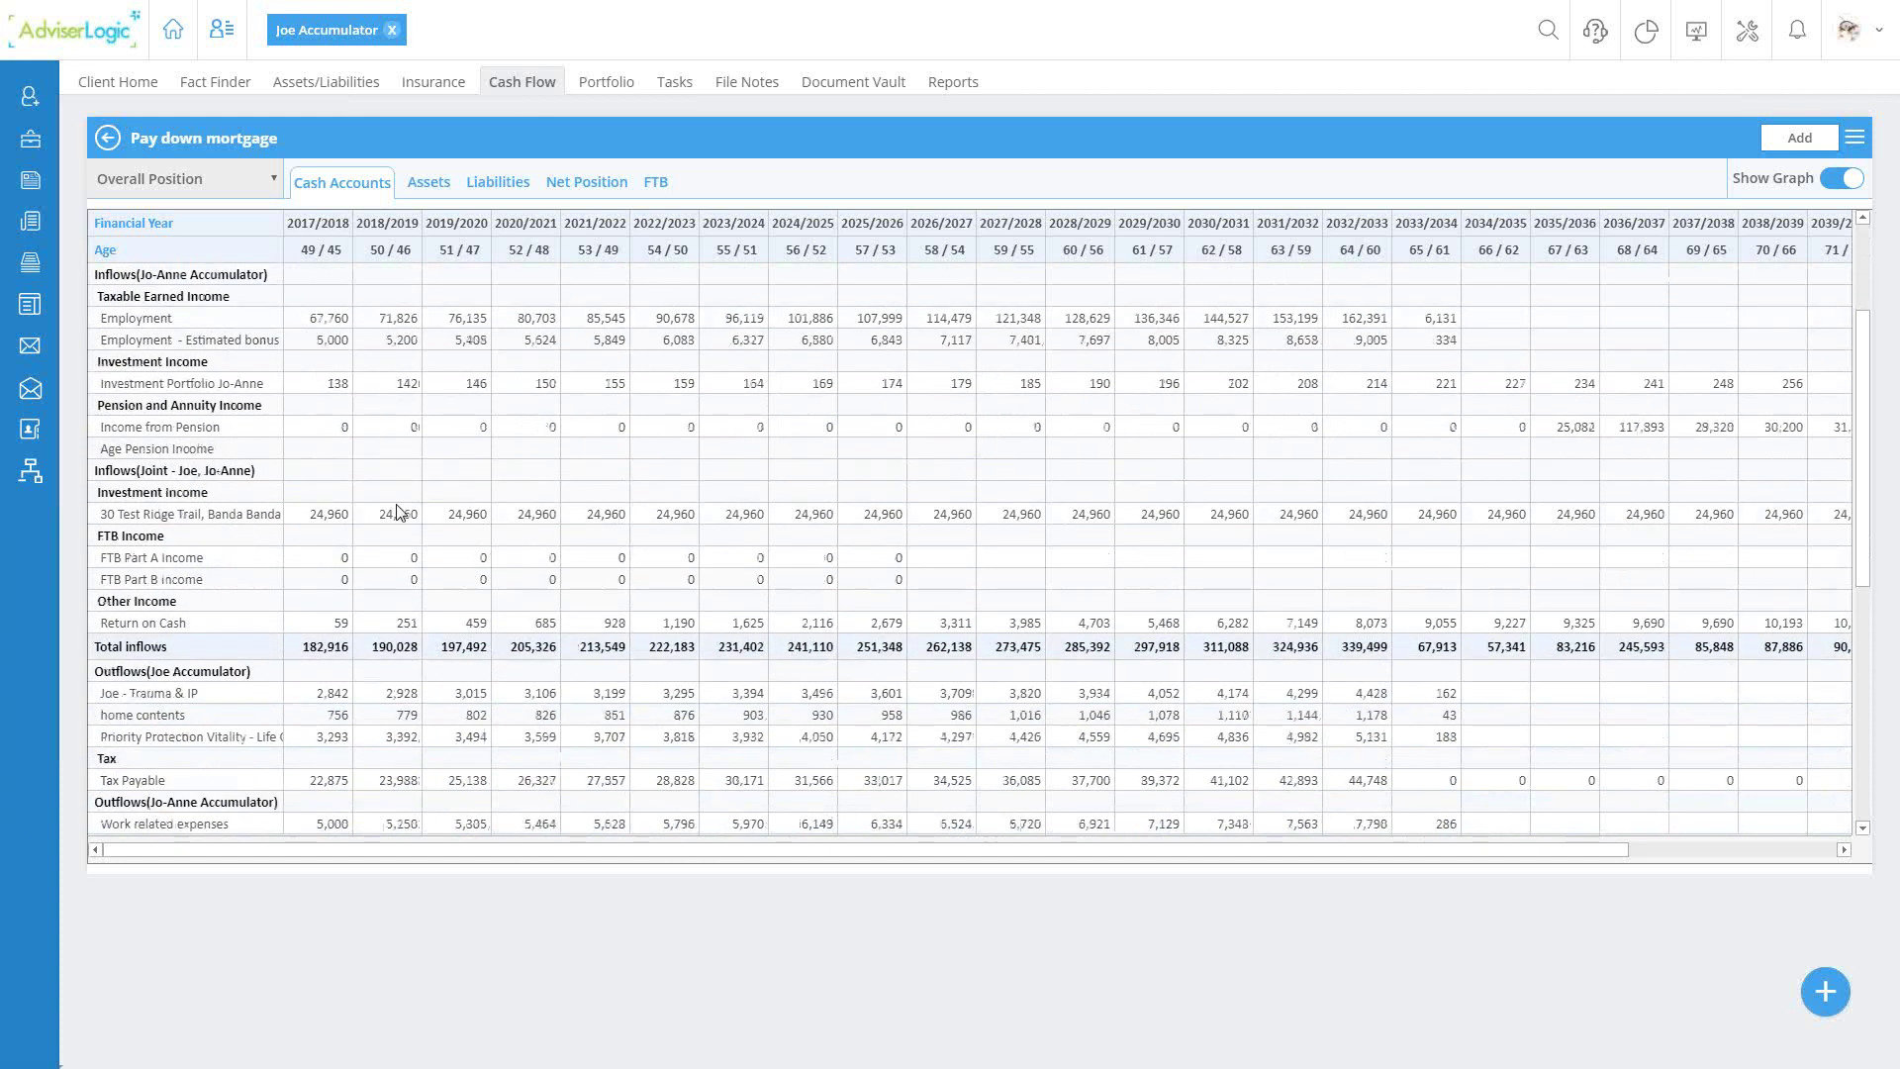
pyautogui.scroll(-5, 401, 528)
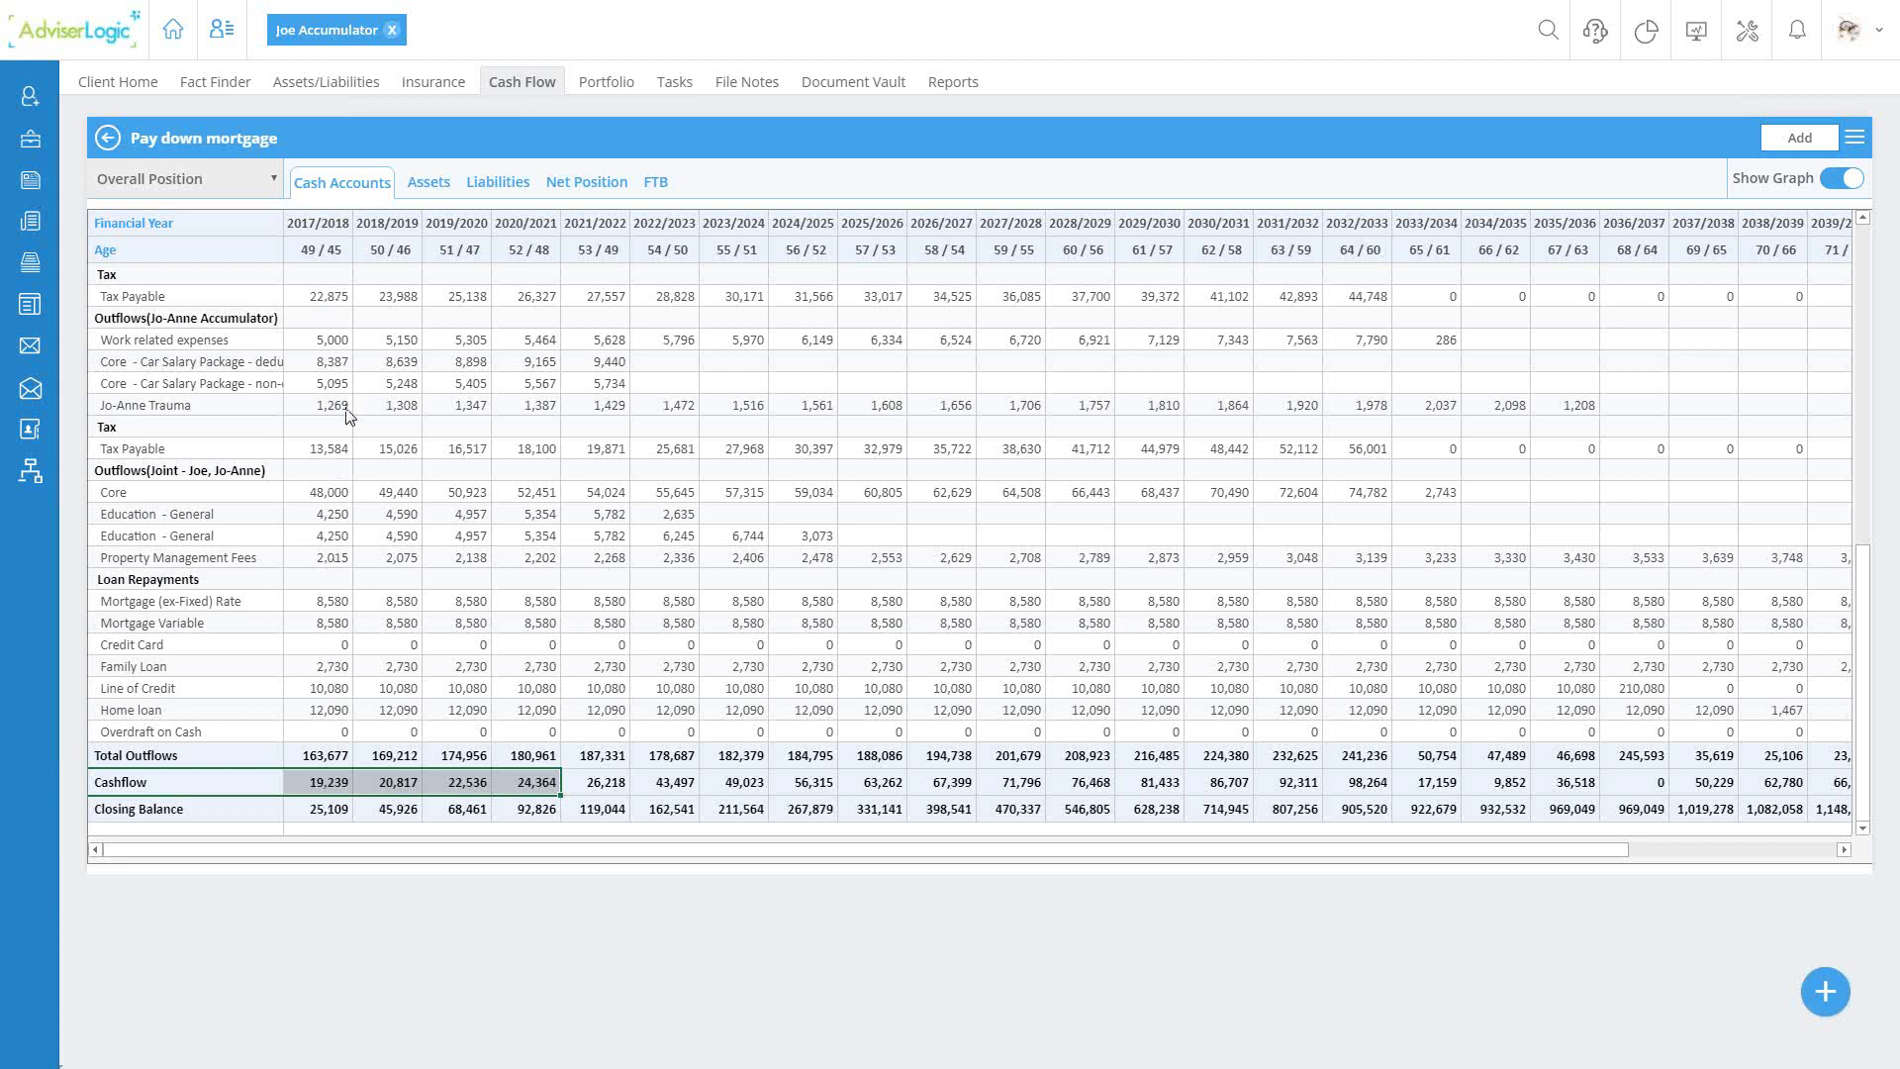
pyautogui.scroll(4, 347, 371)
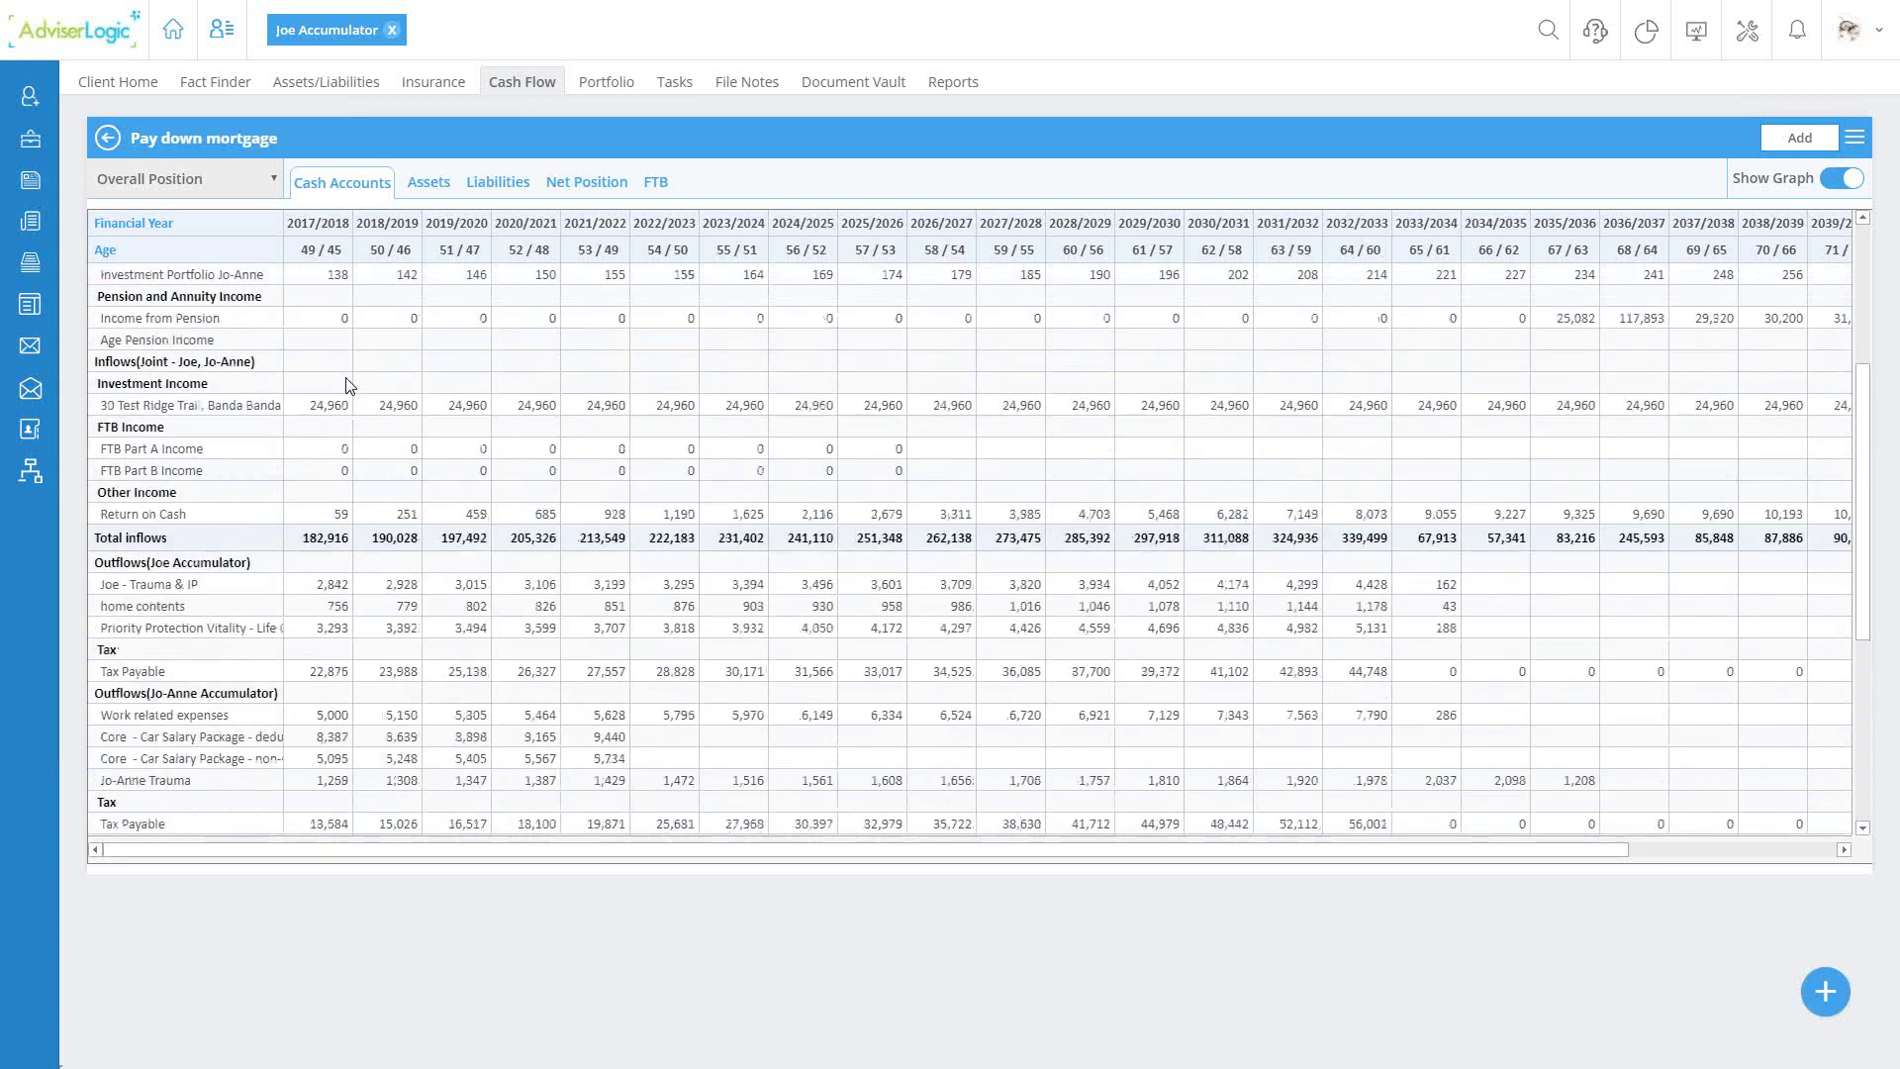
pyautogui.scroll(3, 347, 386)
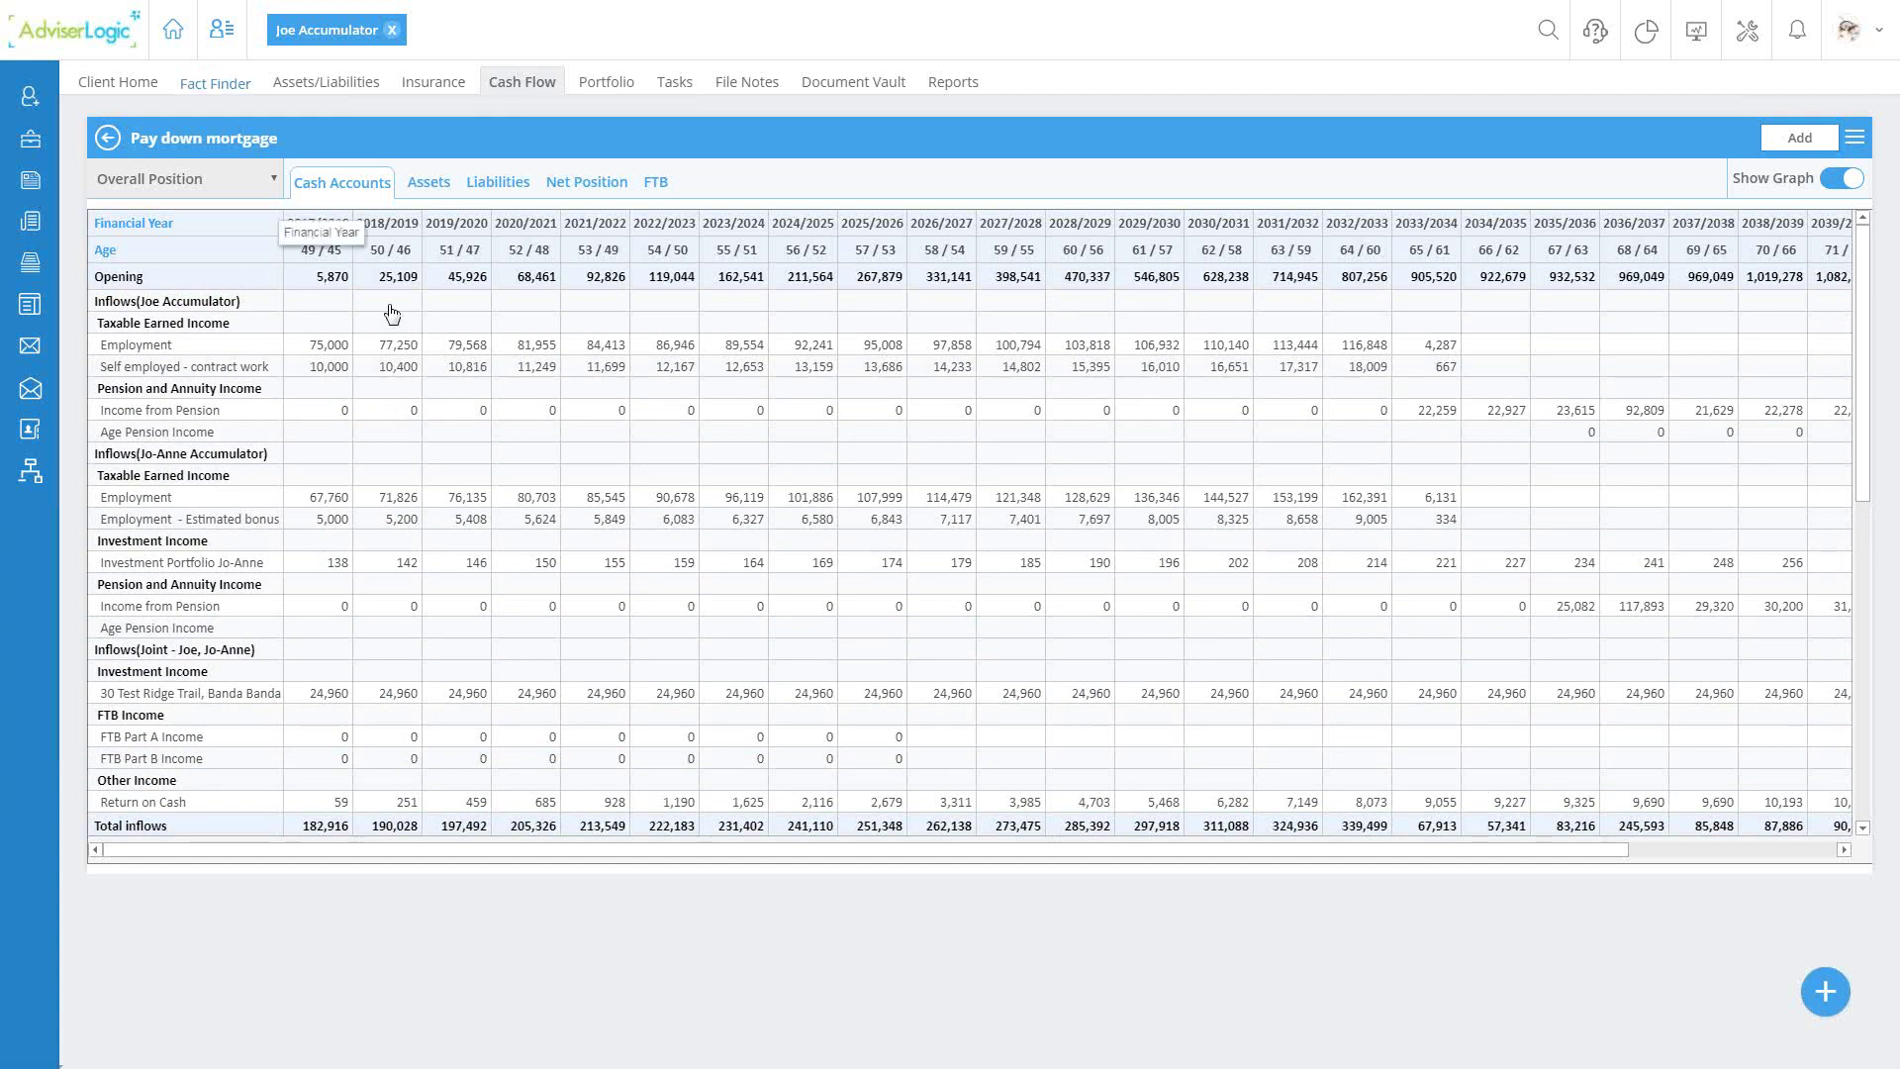
pyautogui.moveTo(204, 91)
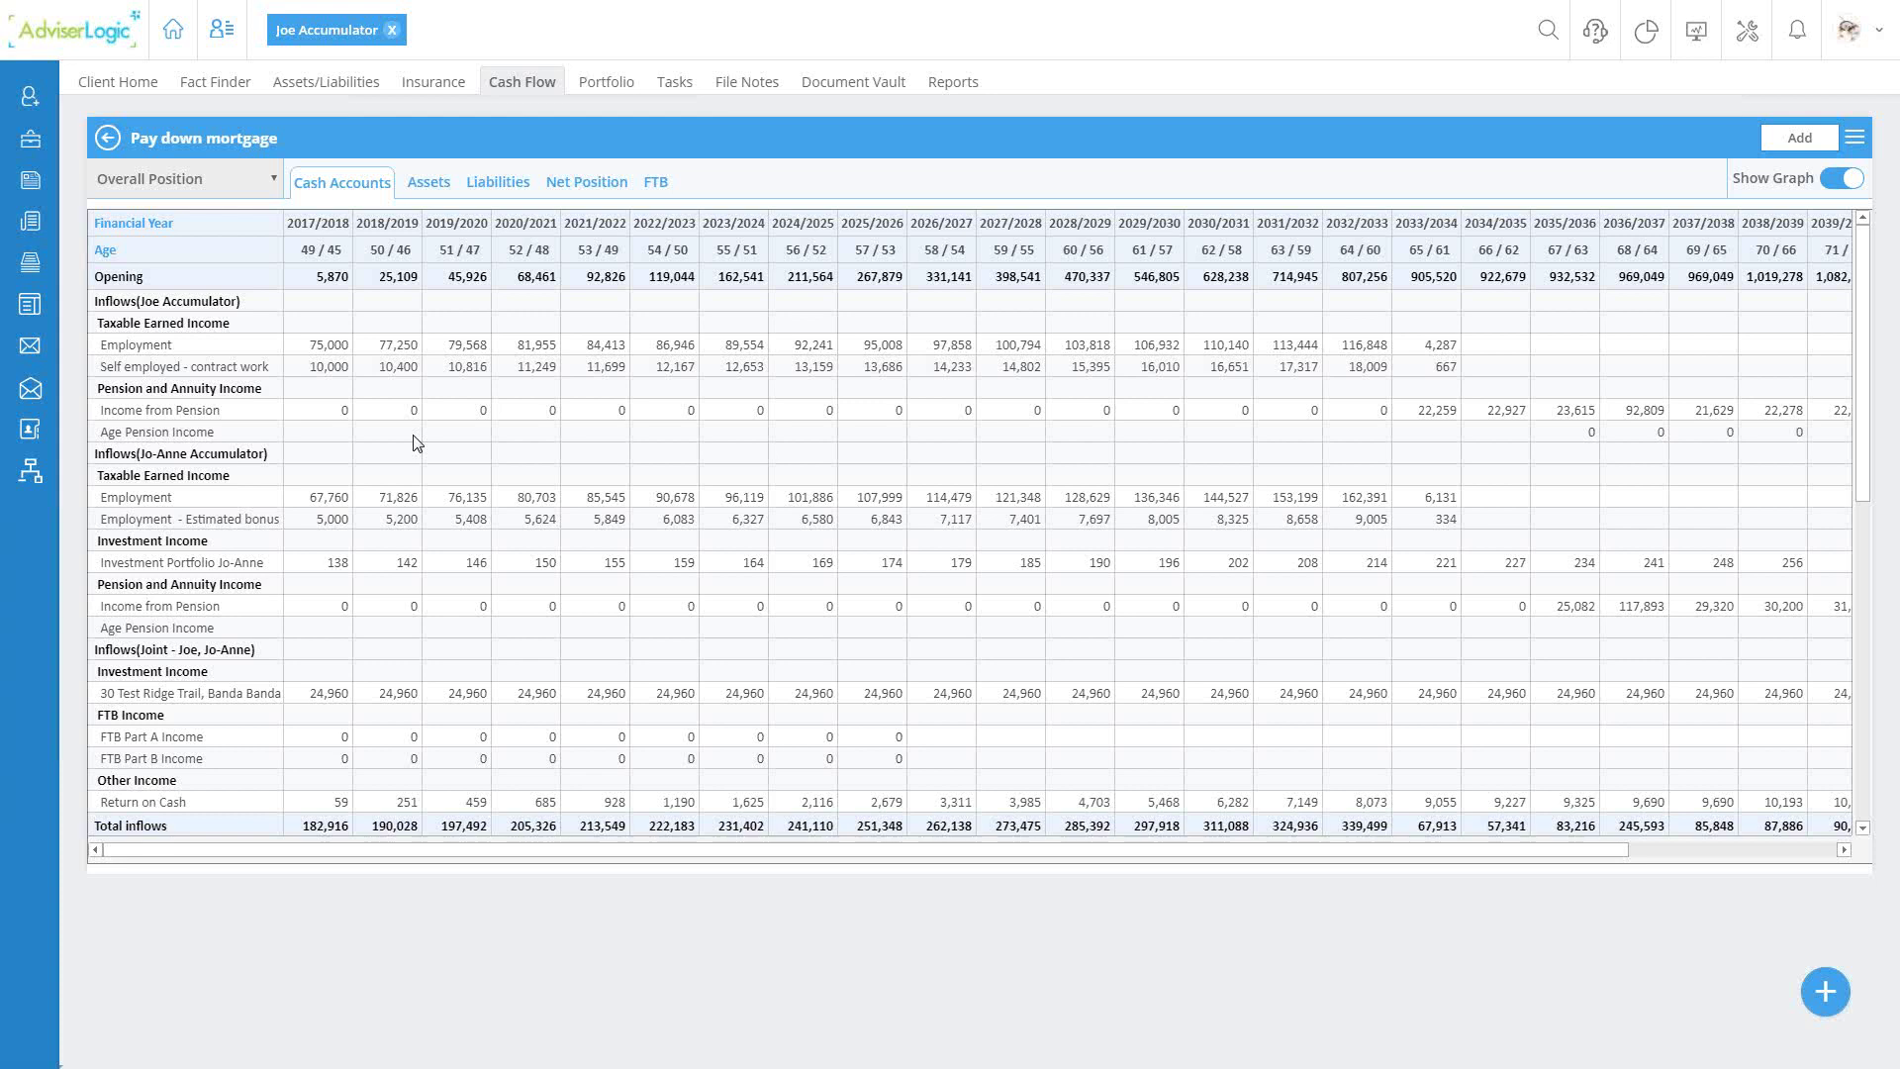
pyautogui.scroll(-5, 406, 475)
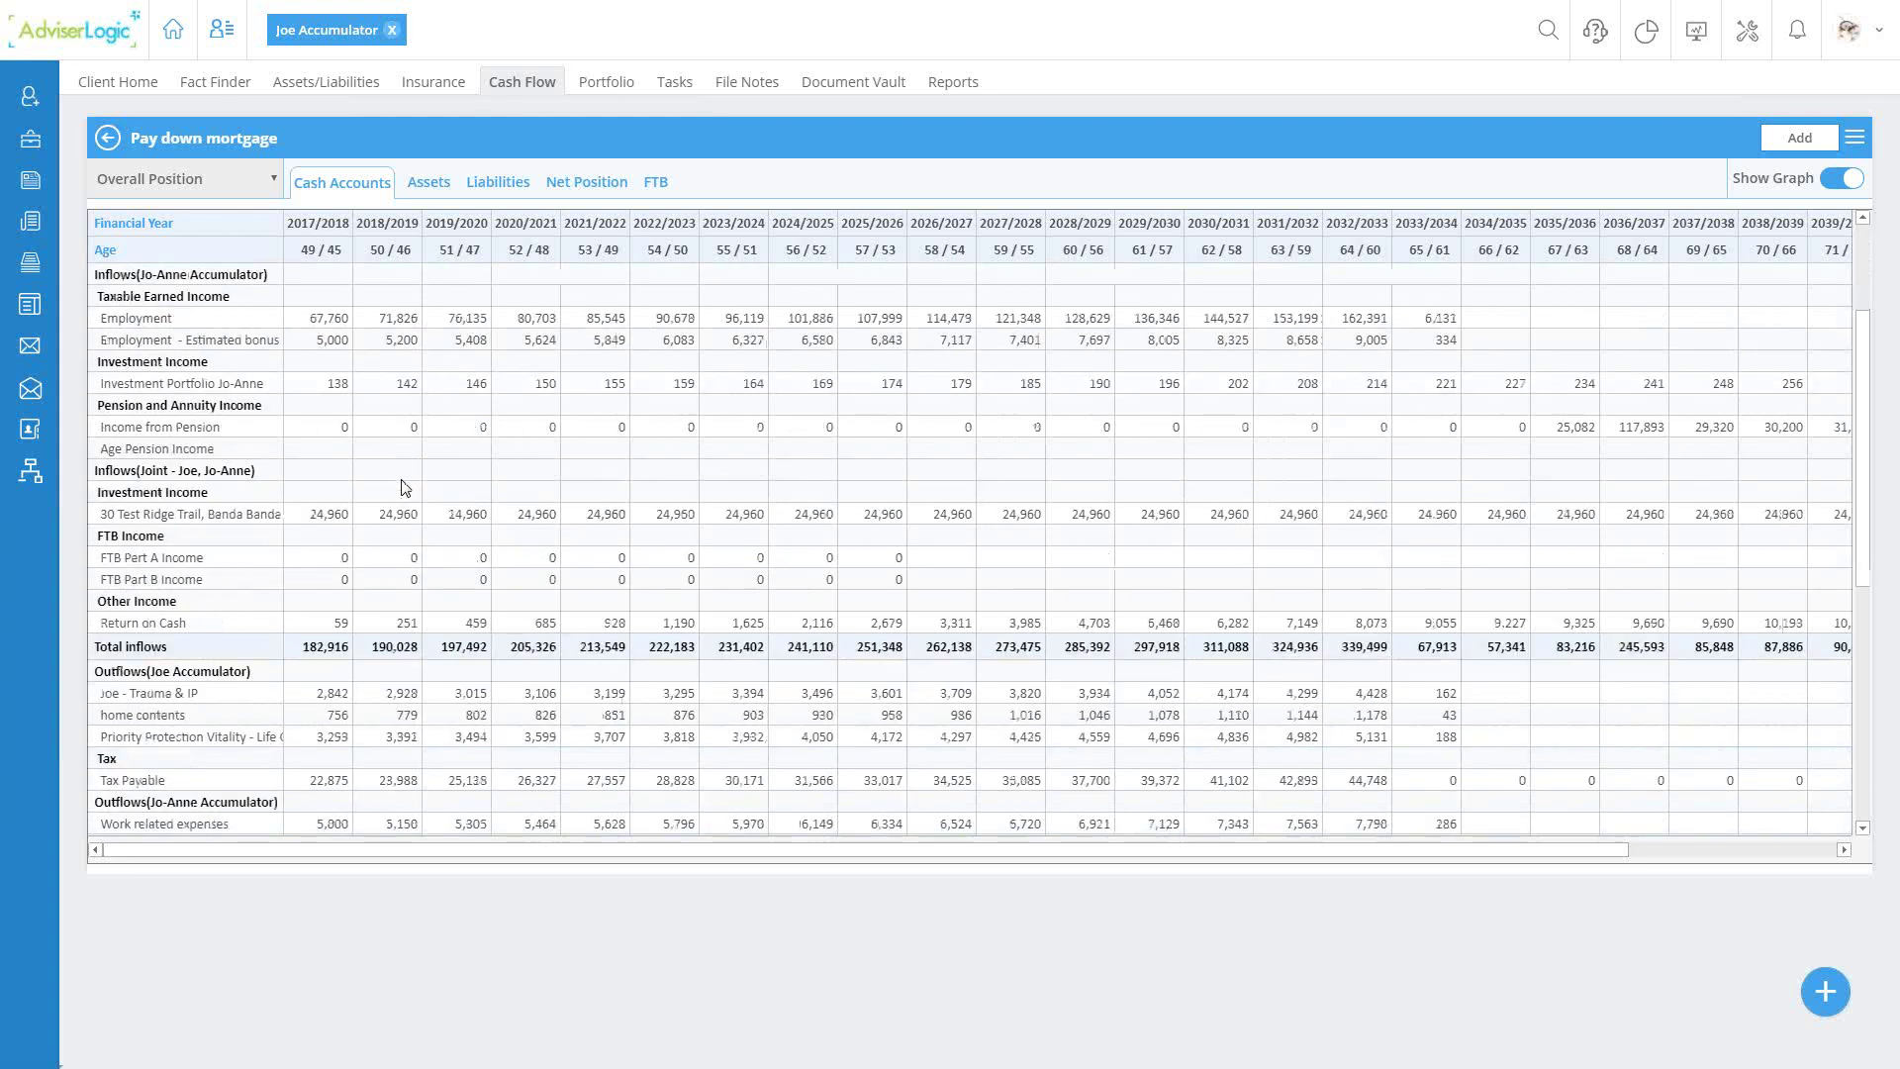
pyautogui.scroll(-3, 386, 591)
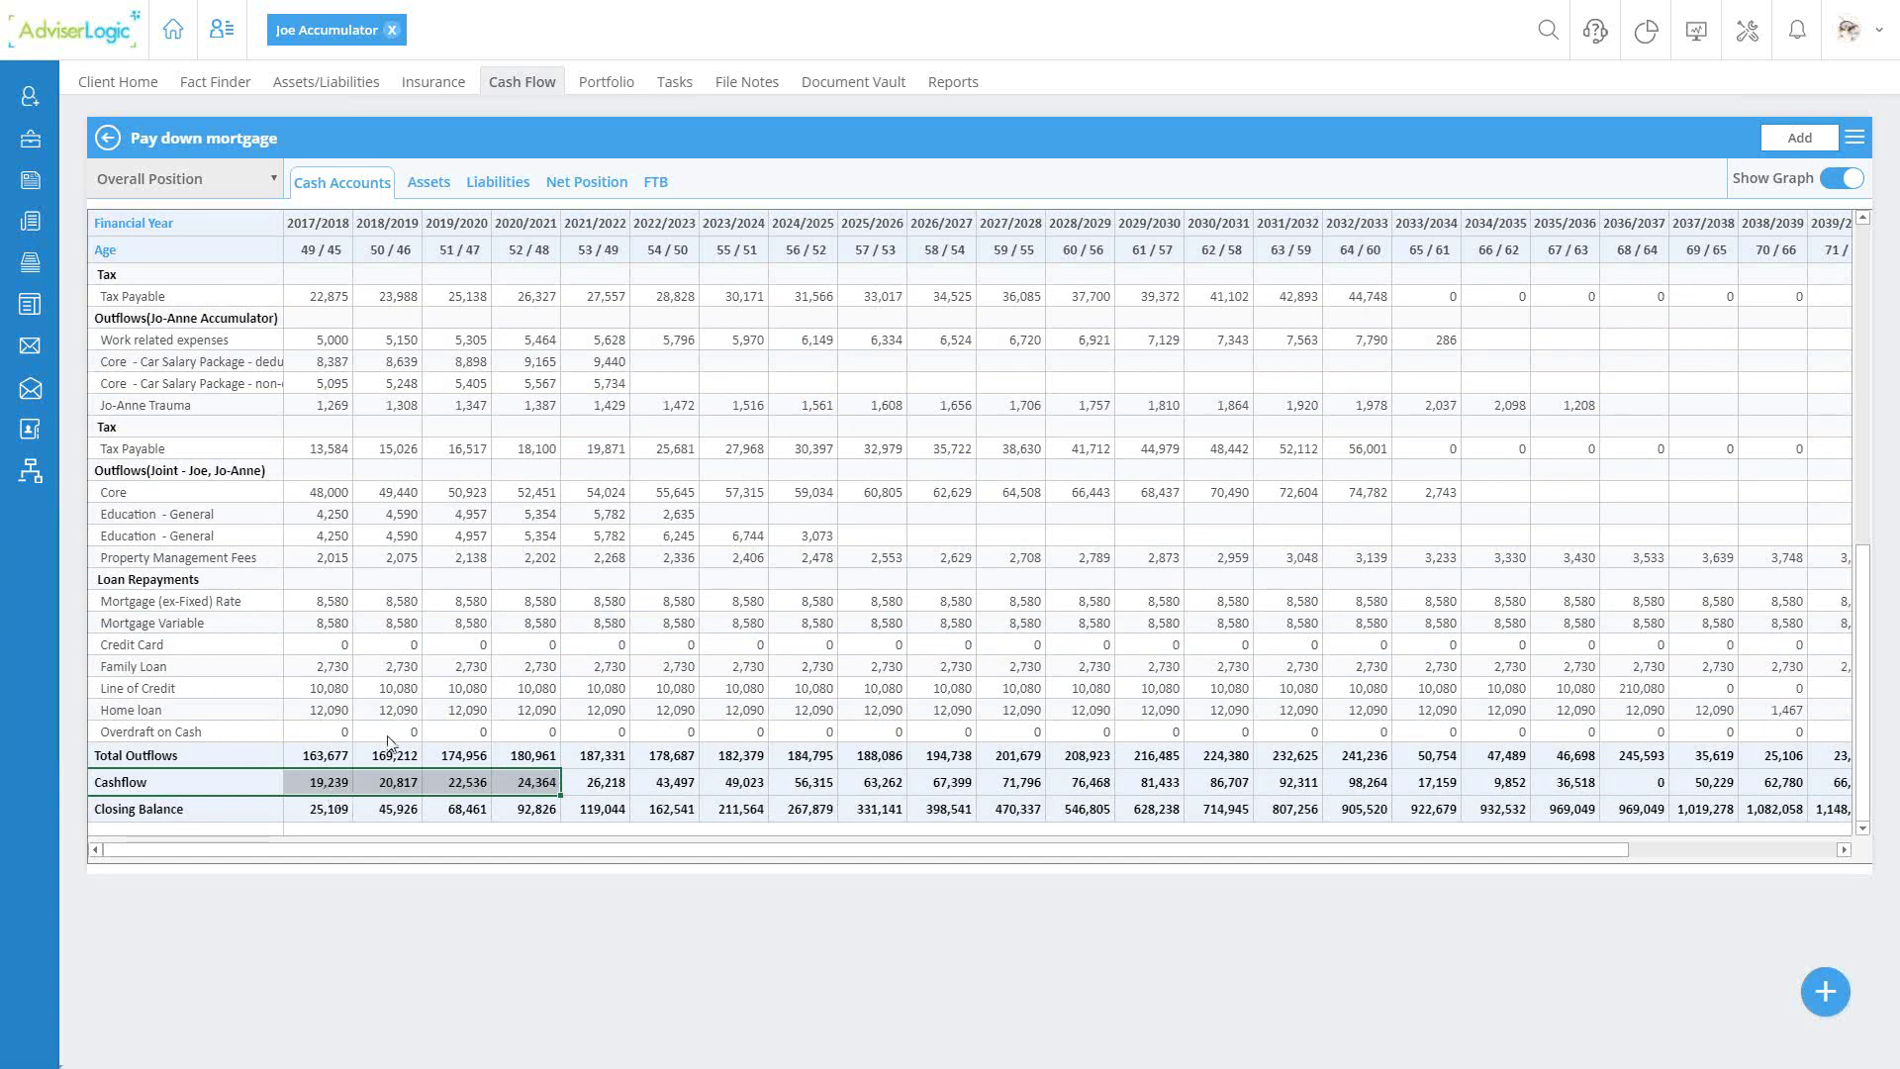
pyautogui.scroll(5, 392, 738)
pyautogui.scroll(2, 392, 739)
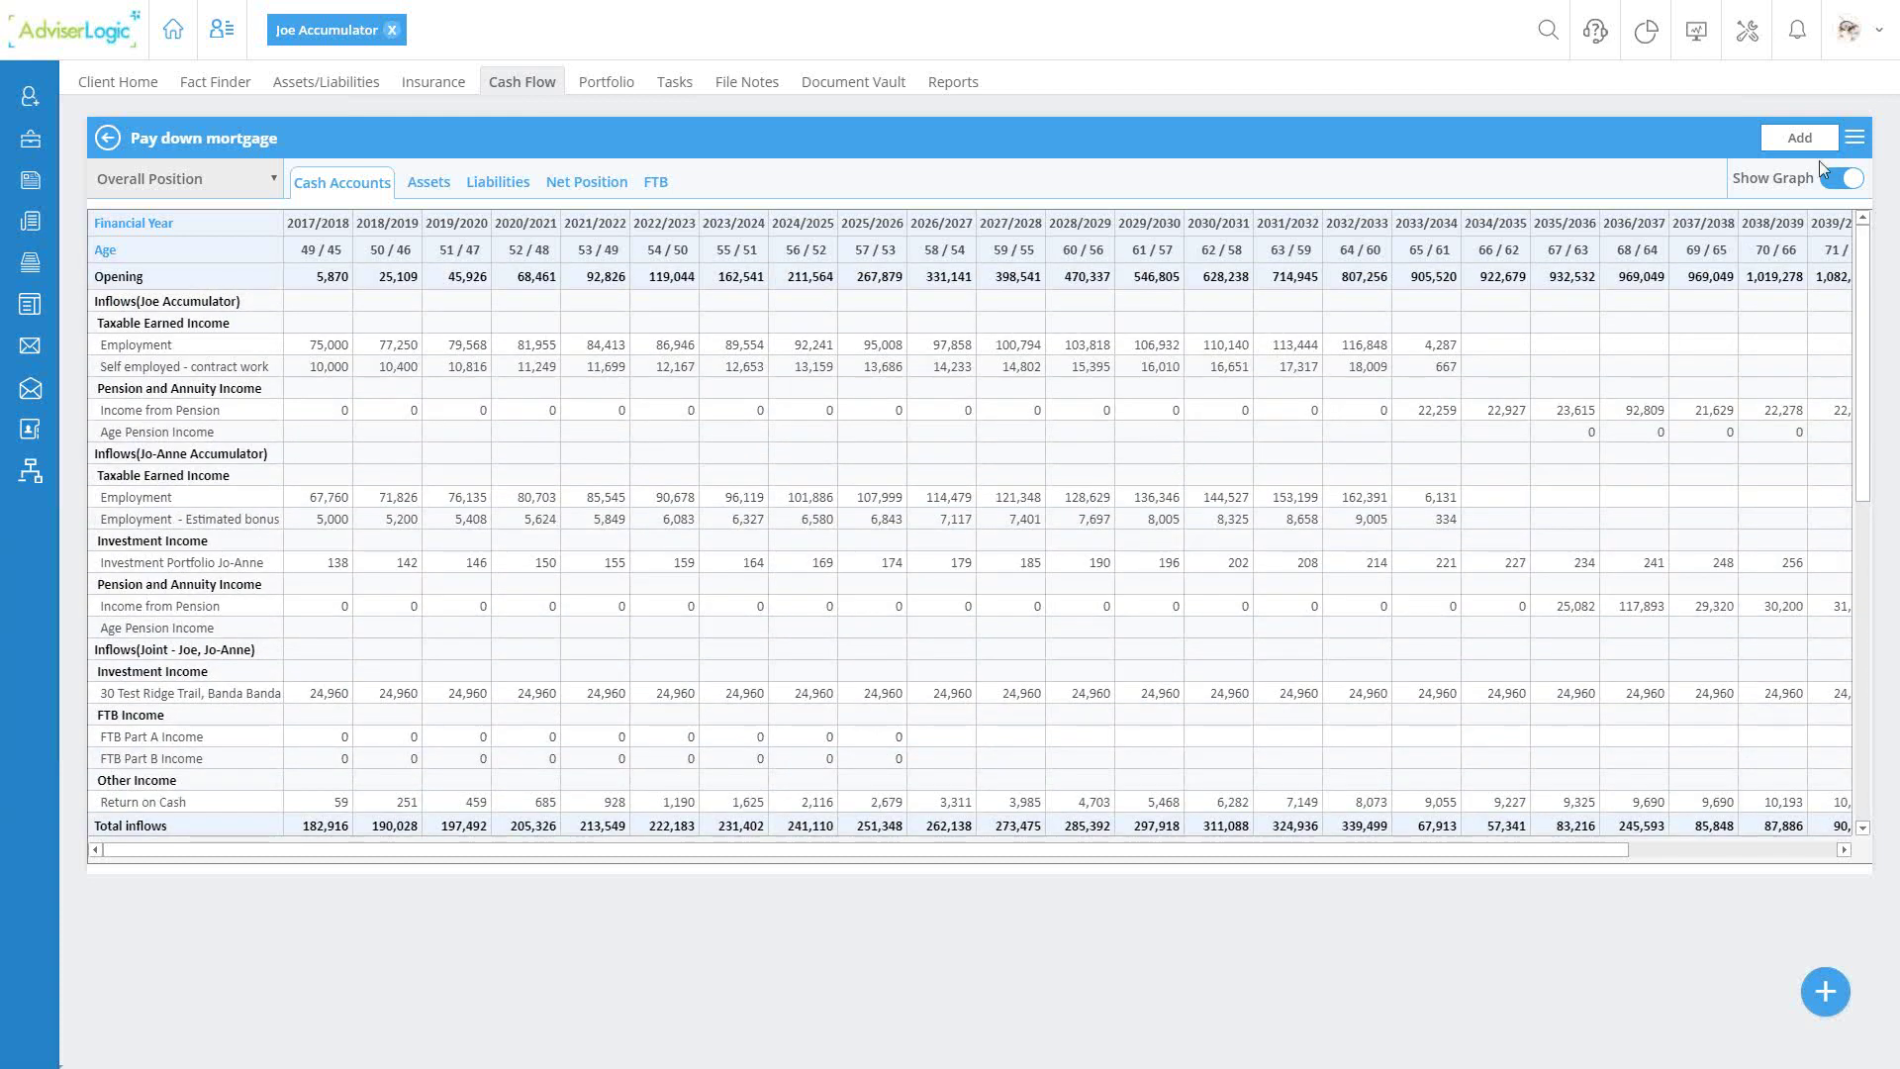
# Step: Look over the scenario's options for editing, copying, exporting and locking
pyautogui.click(1853, 141)
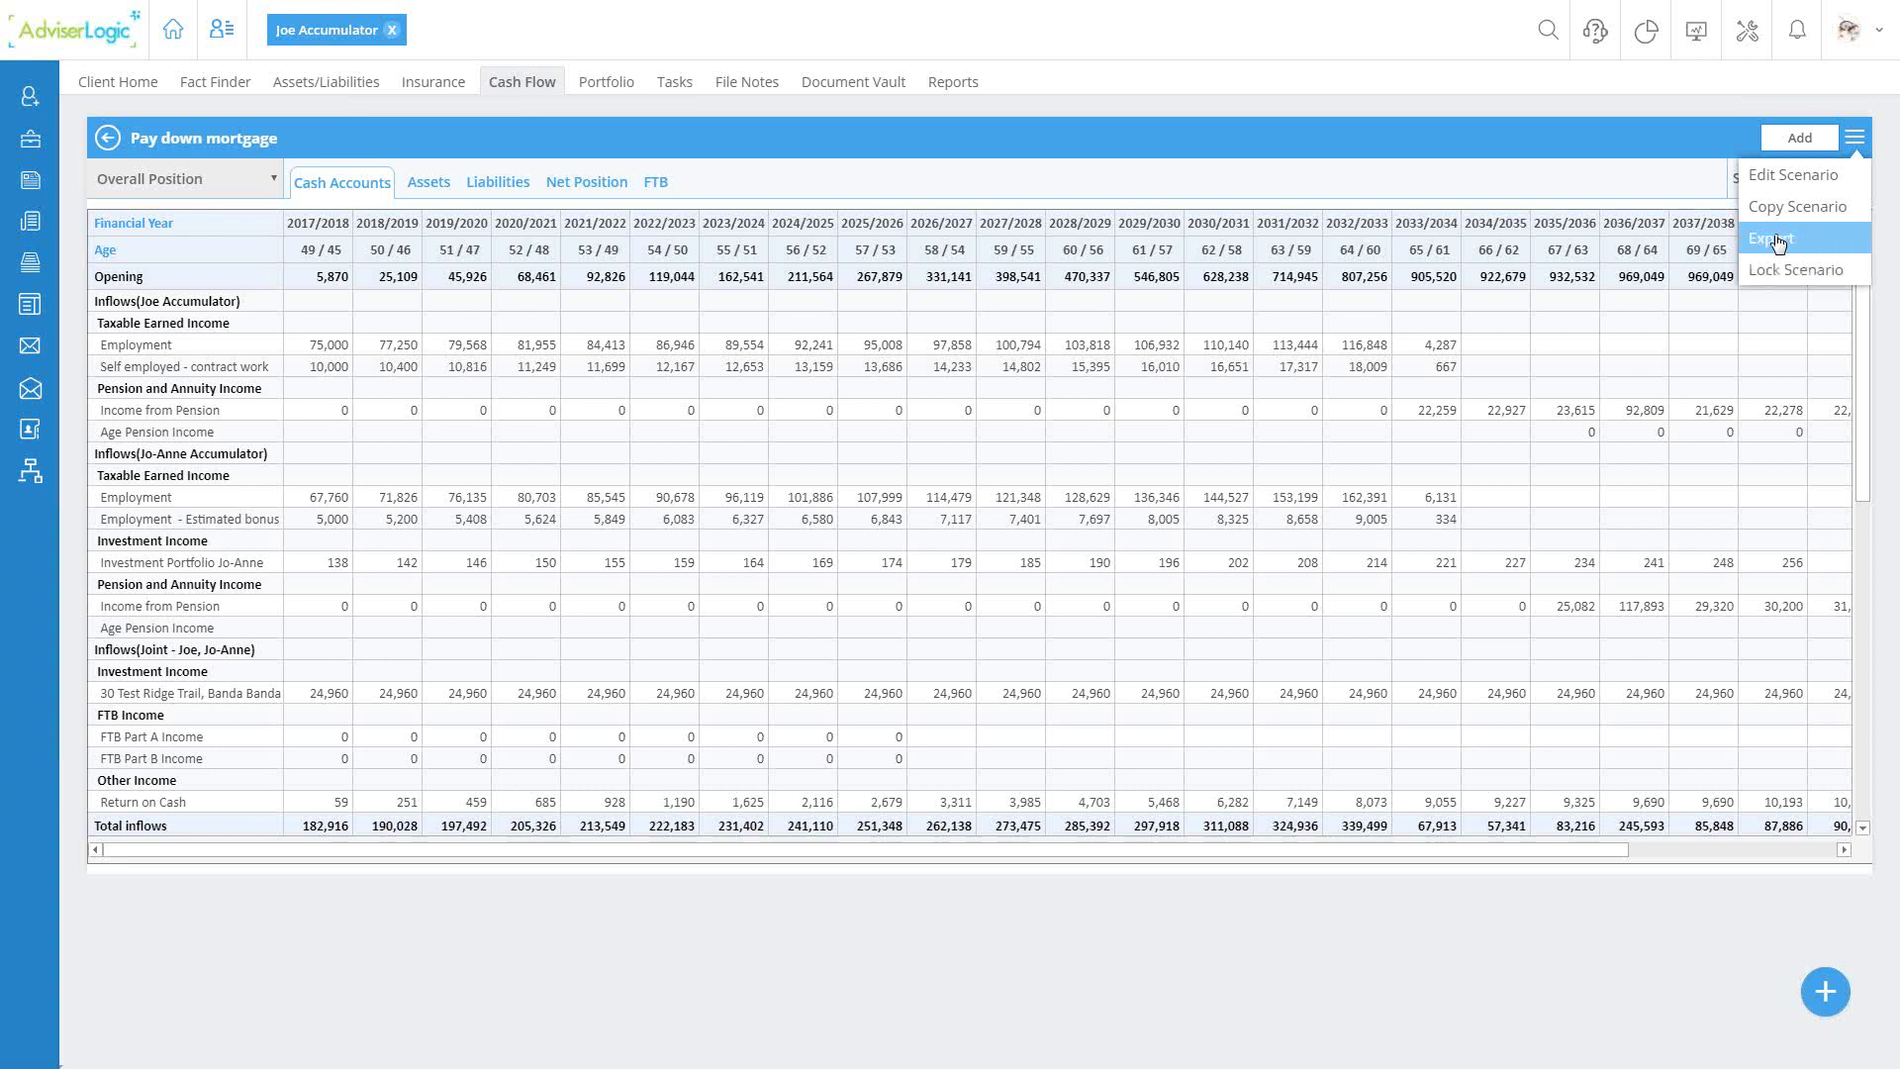
pyautogui.click(1821, 210)
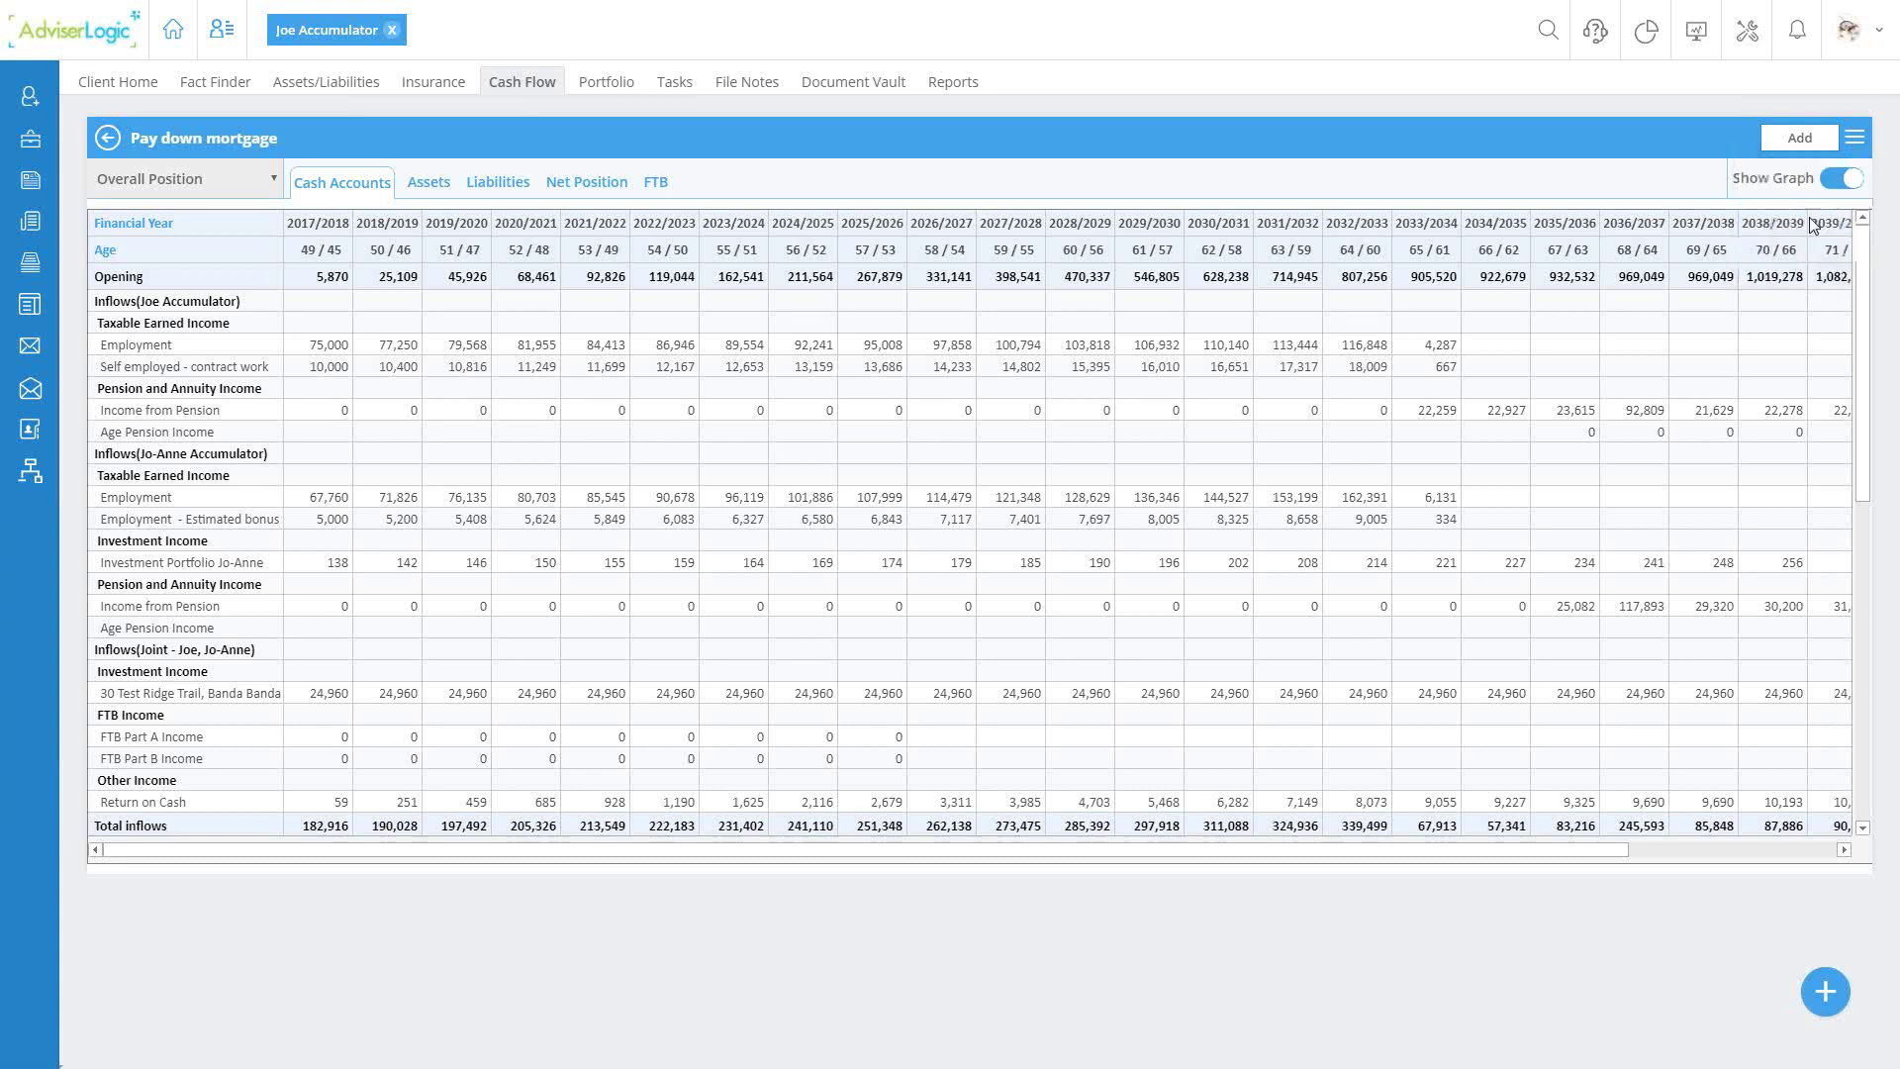
pyautogui.click(1865, 144)
# Step: Set the amount of the partner's Employment income to 80,000 and save the change
pyautogui.click(325, 511)
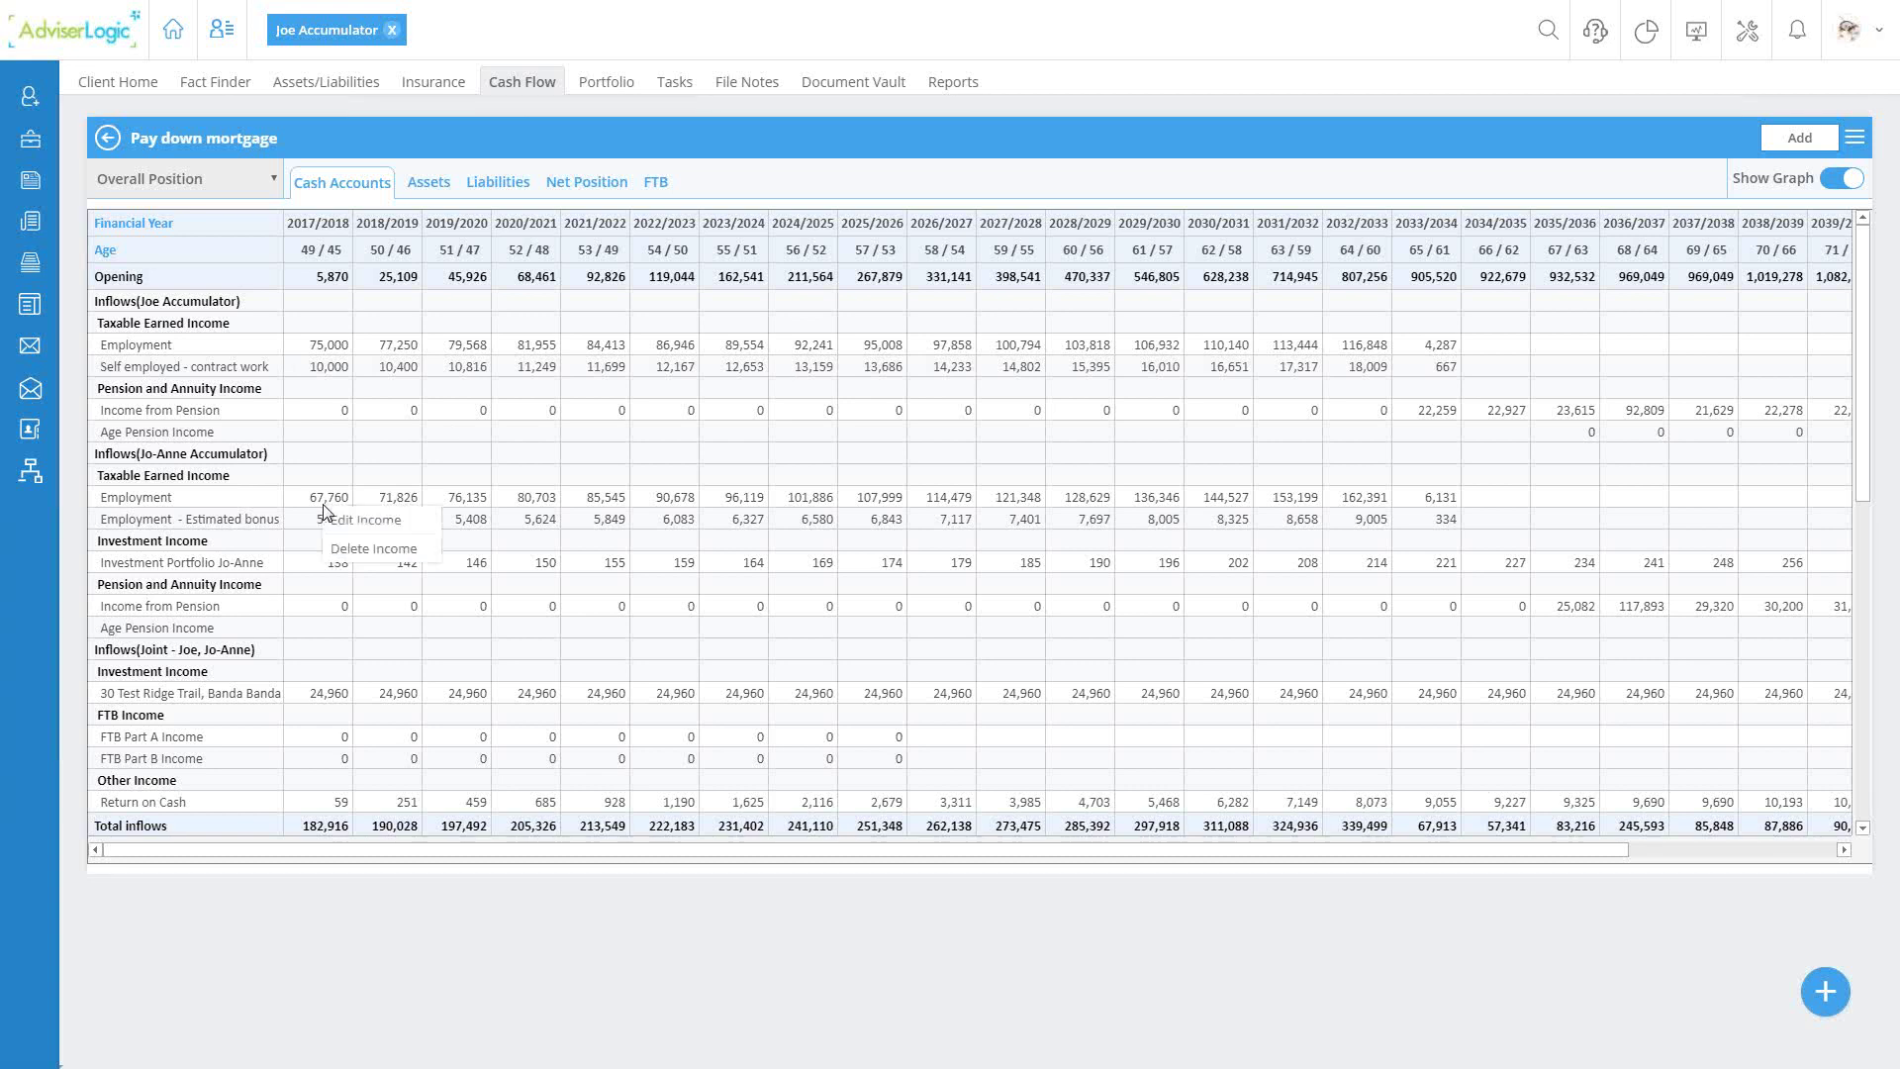
pyautogui.click(370, 525)
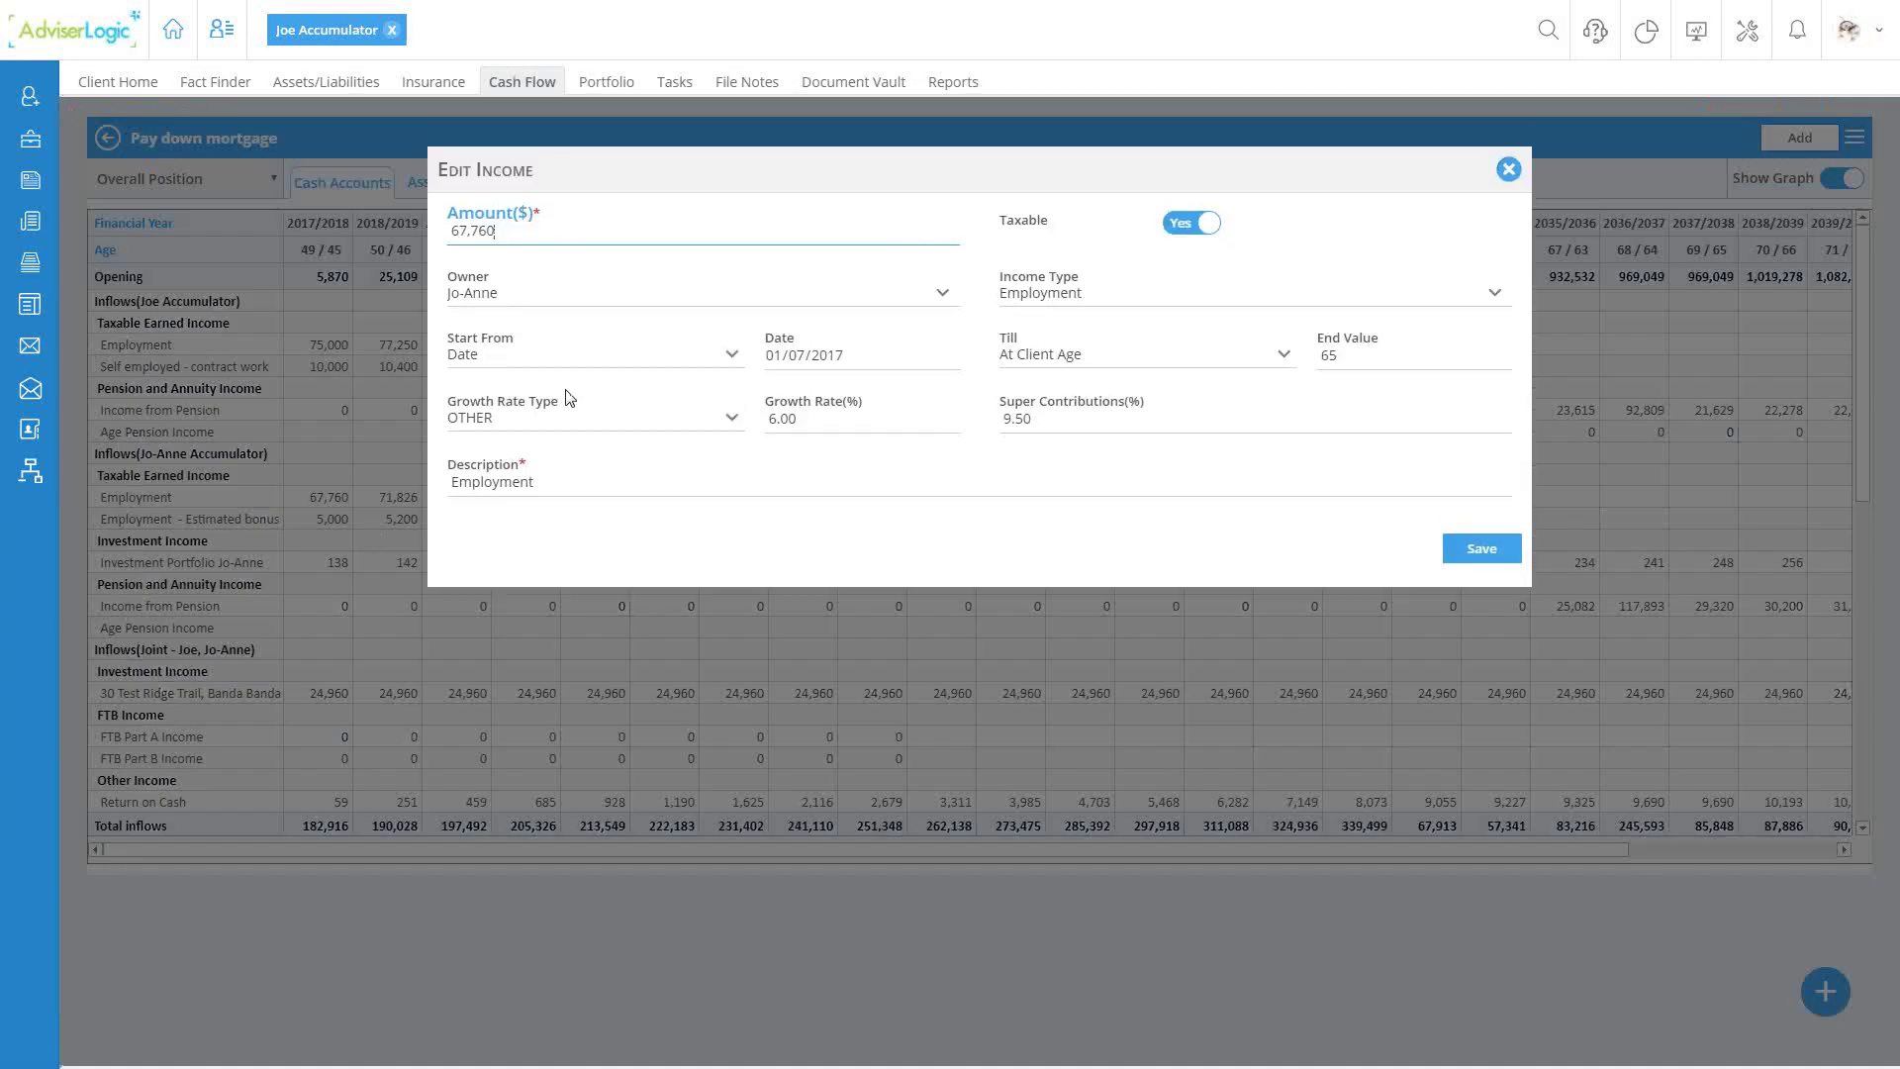
pyautogui.moveTo(514, 231); pyautogui.dragTo(447, 232)
pyautogui.write('800000')
pyautogui.click(1496, 550)
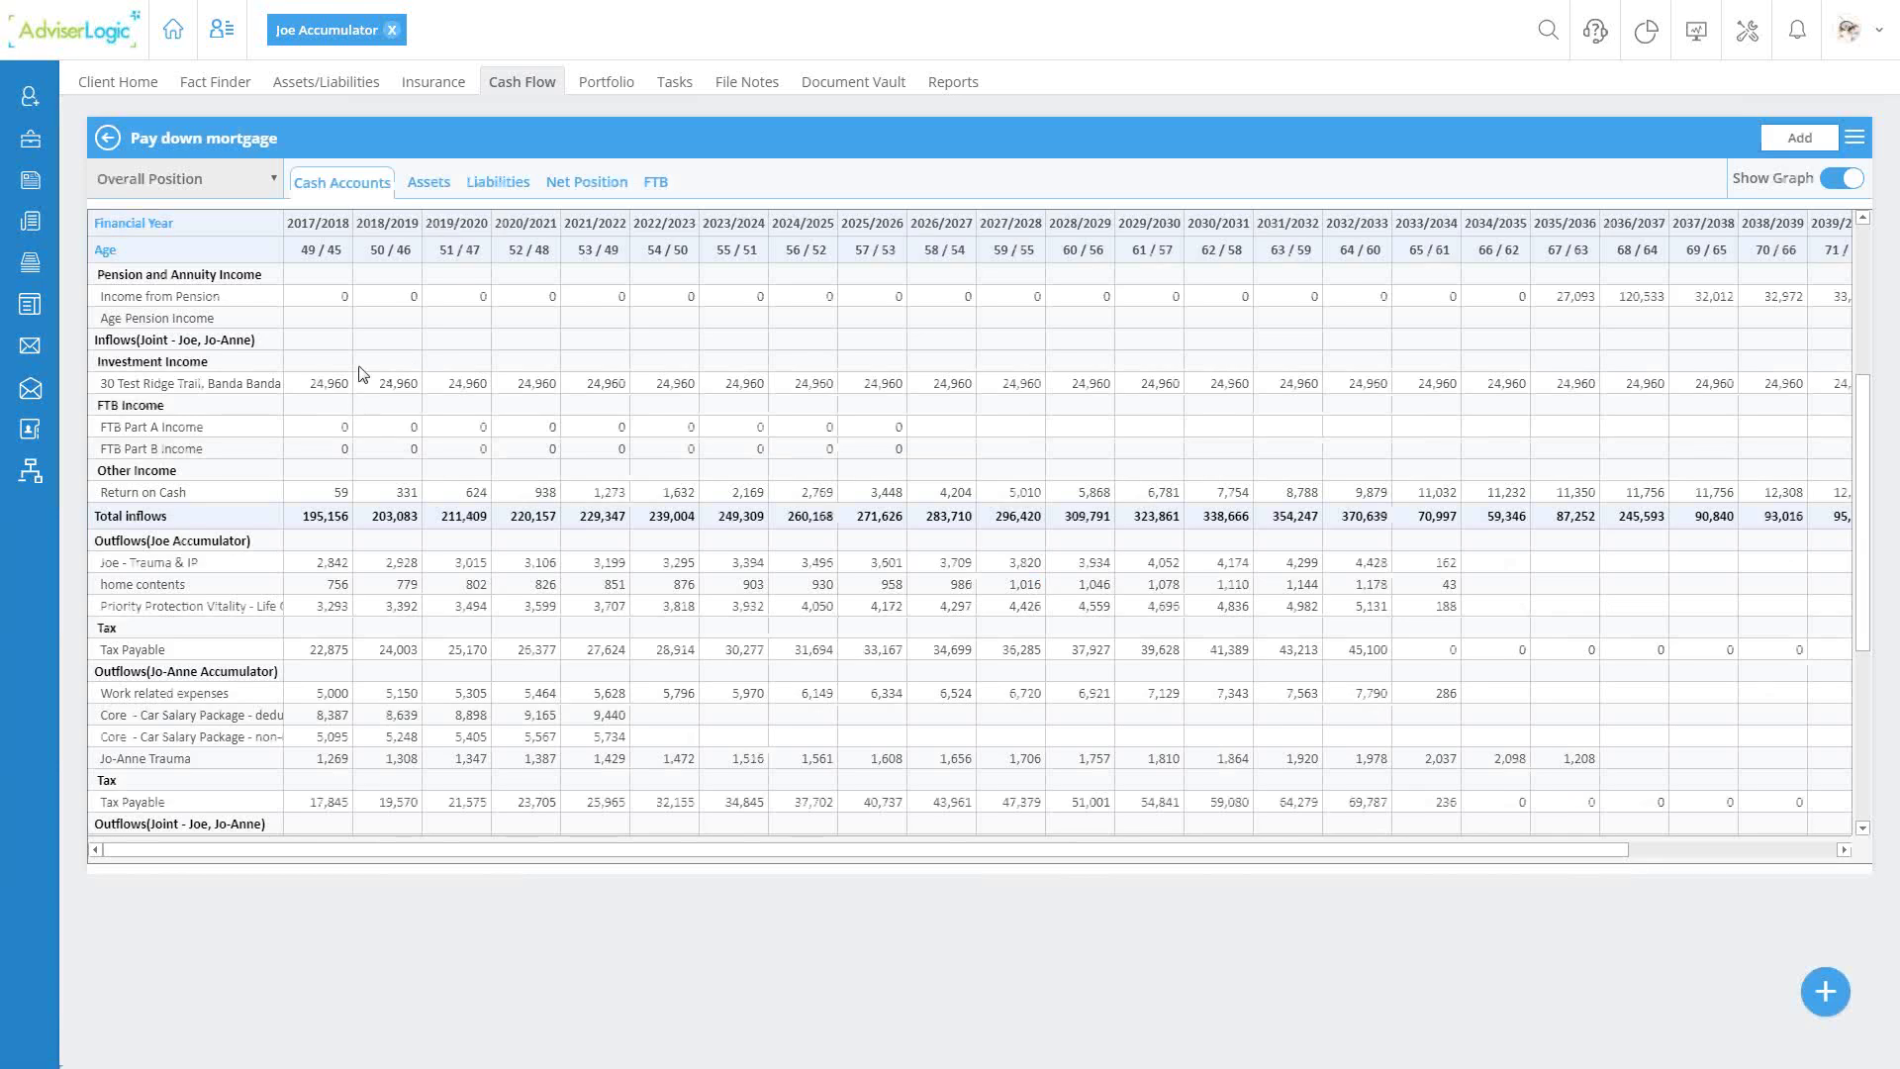
# Step: Check how the changed partner income affects total inflows, tax payable, cash flow and closing balance
pyautogui.scroll(3, 359, 375)
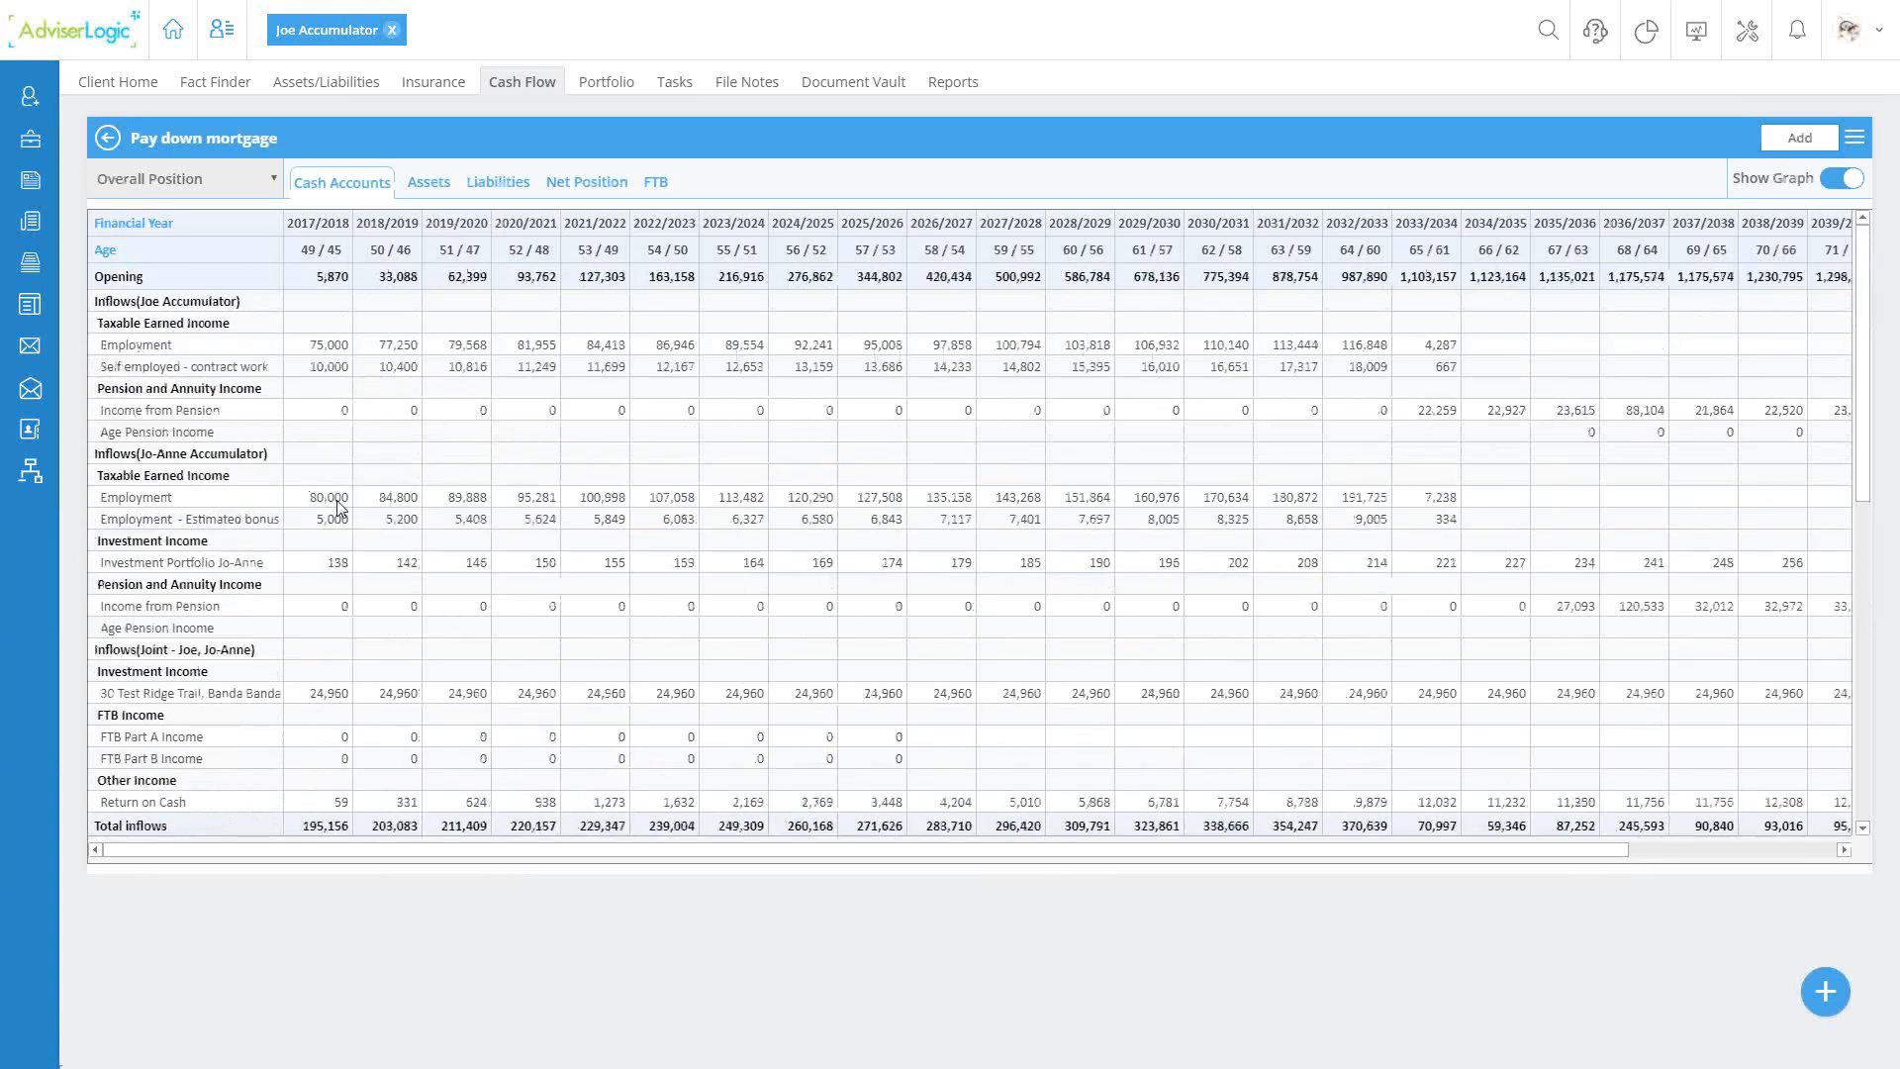
pyautogui.scroll(-4, 339, 507)
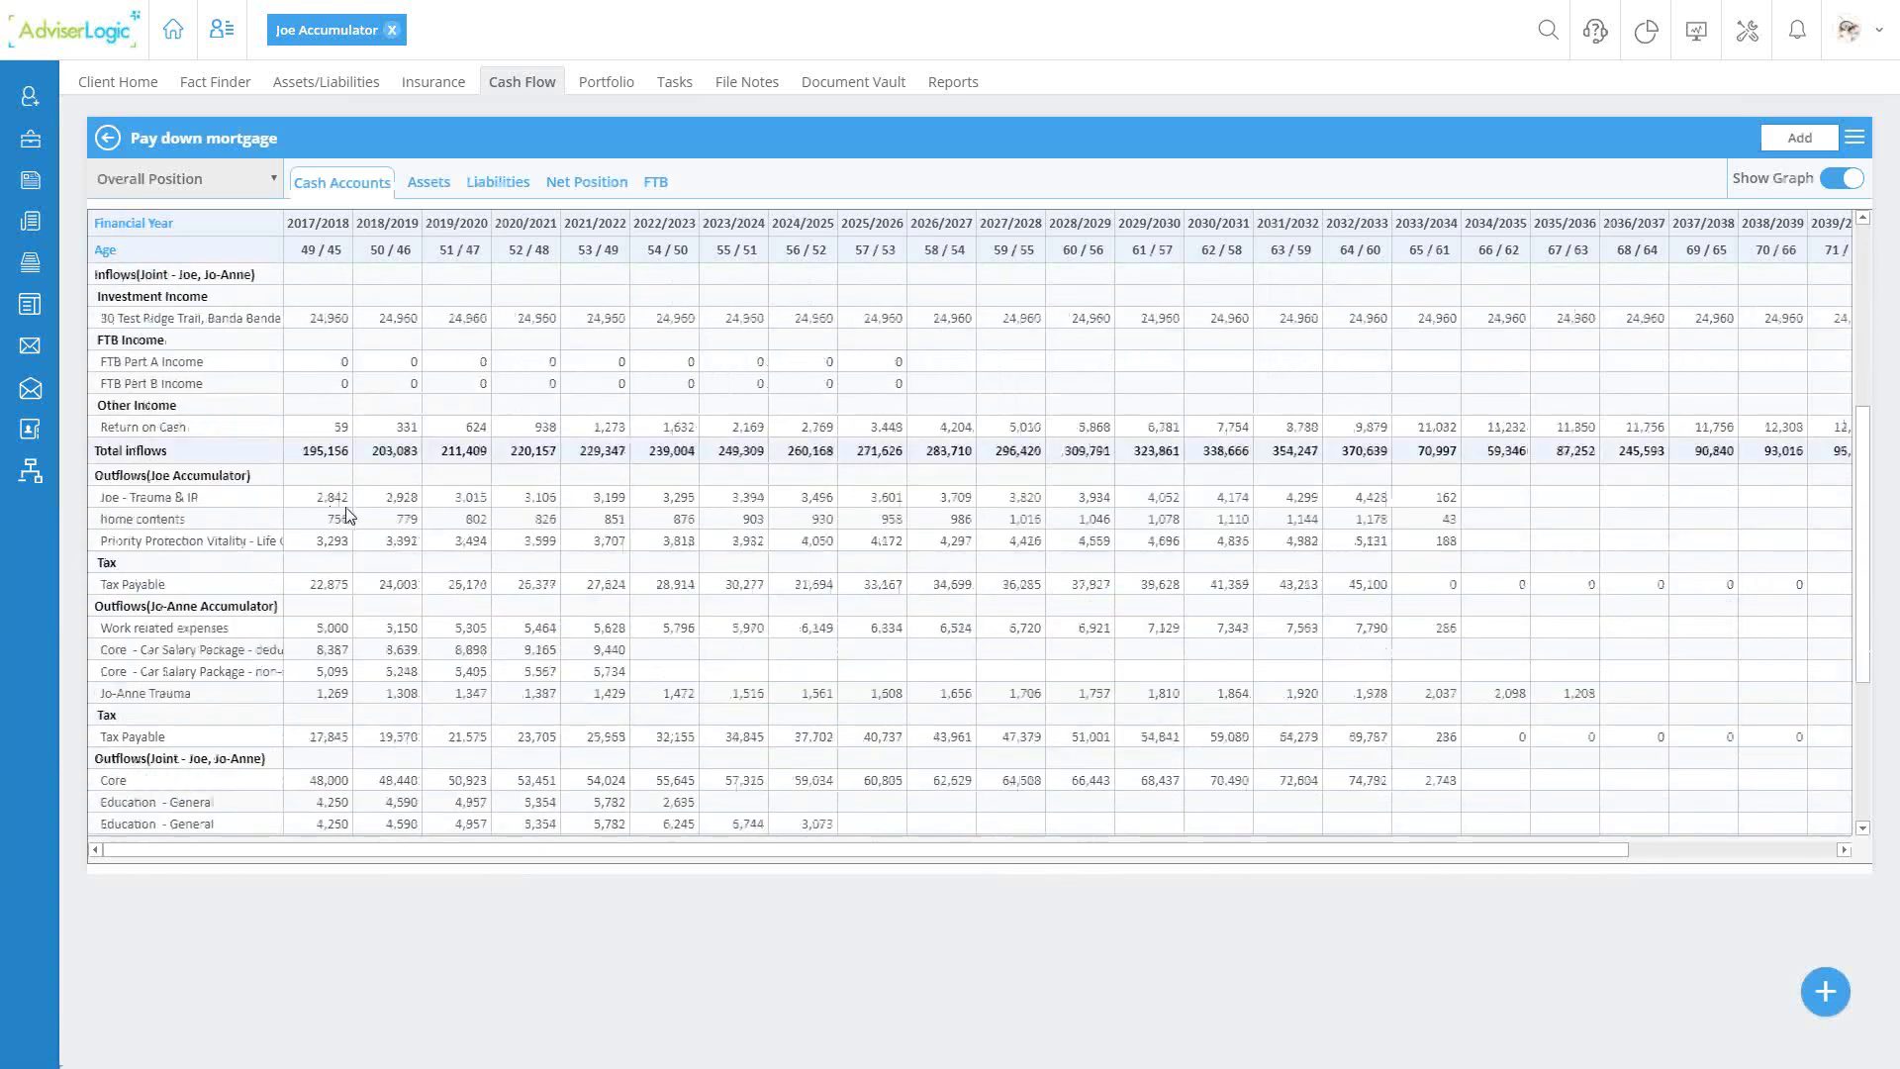
pyautogui.scroll(-2, 346, 520)
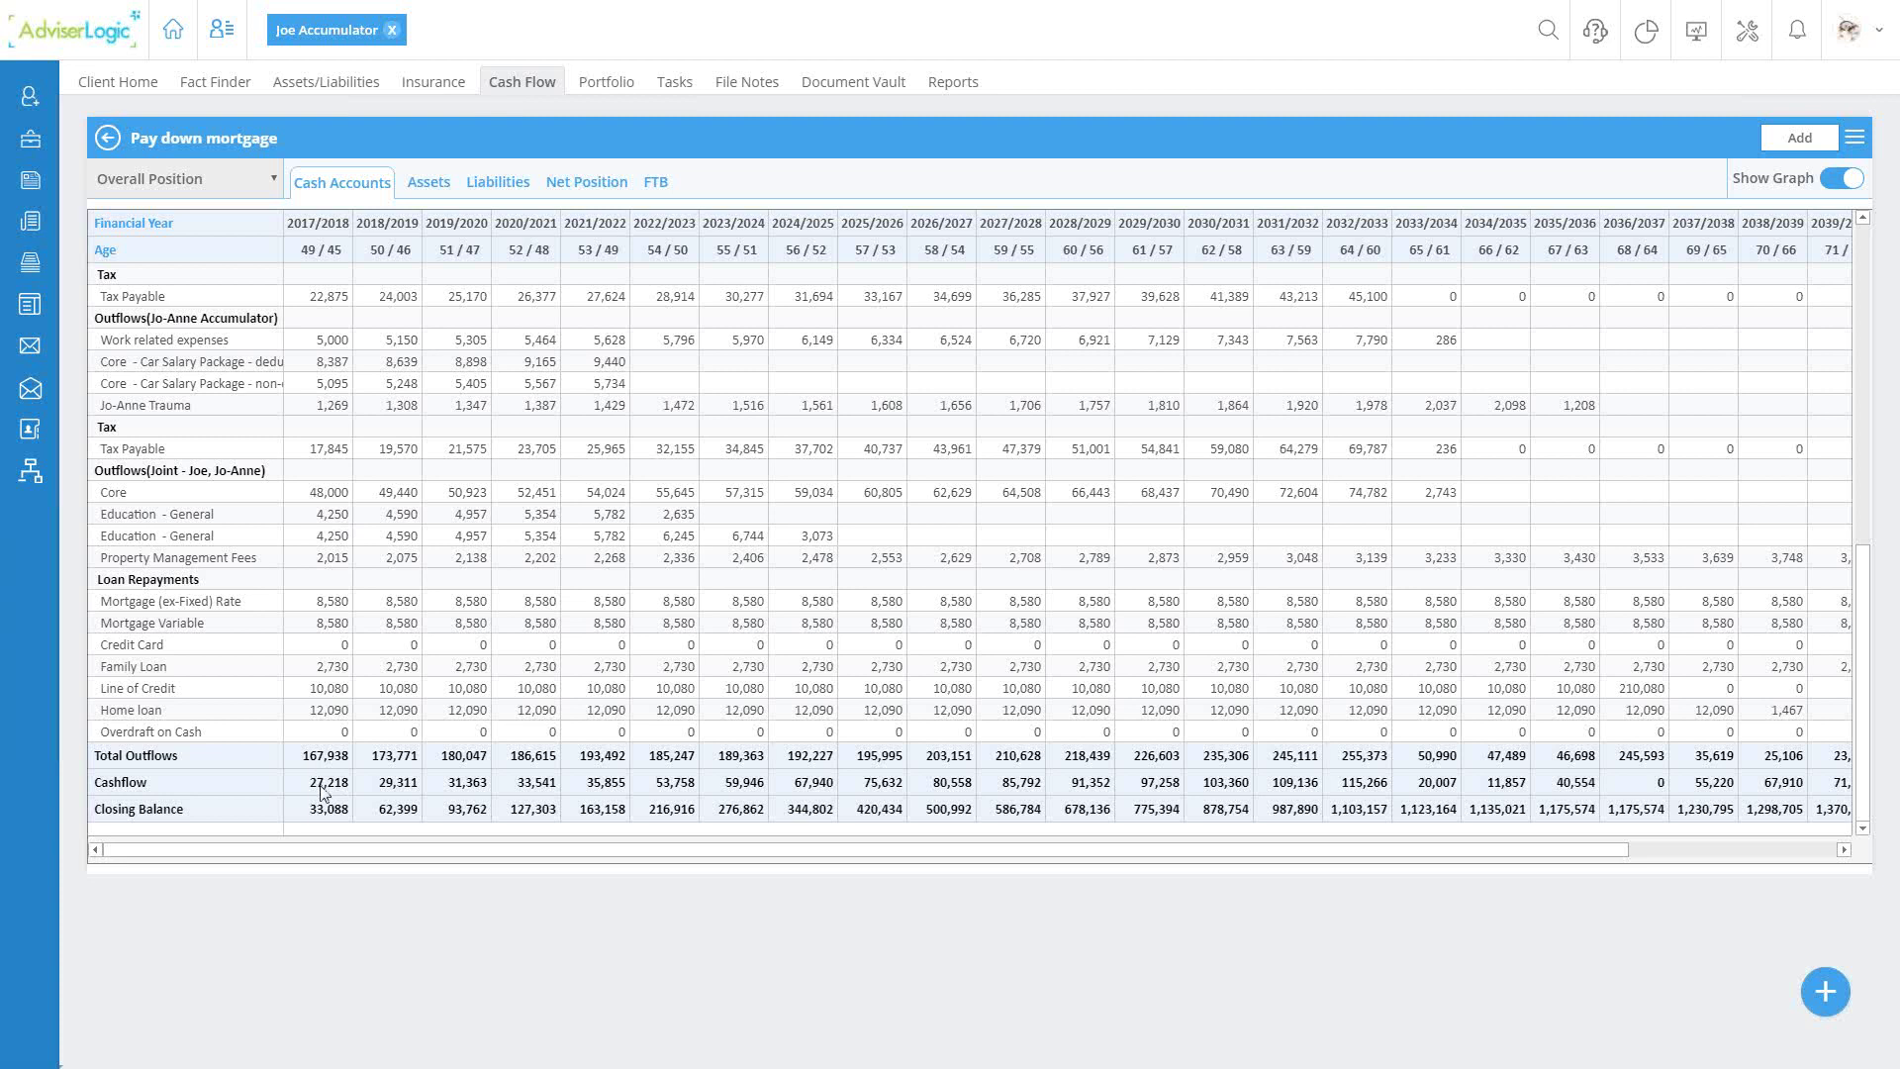
# Step: Set the partner's Employment income to run until At Partner Age with an end value of 50, and save
pyautogui.scroll(8, 322, 787)
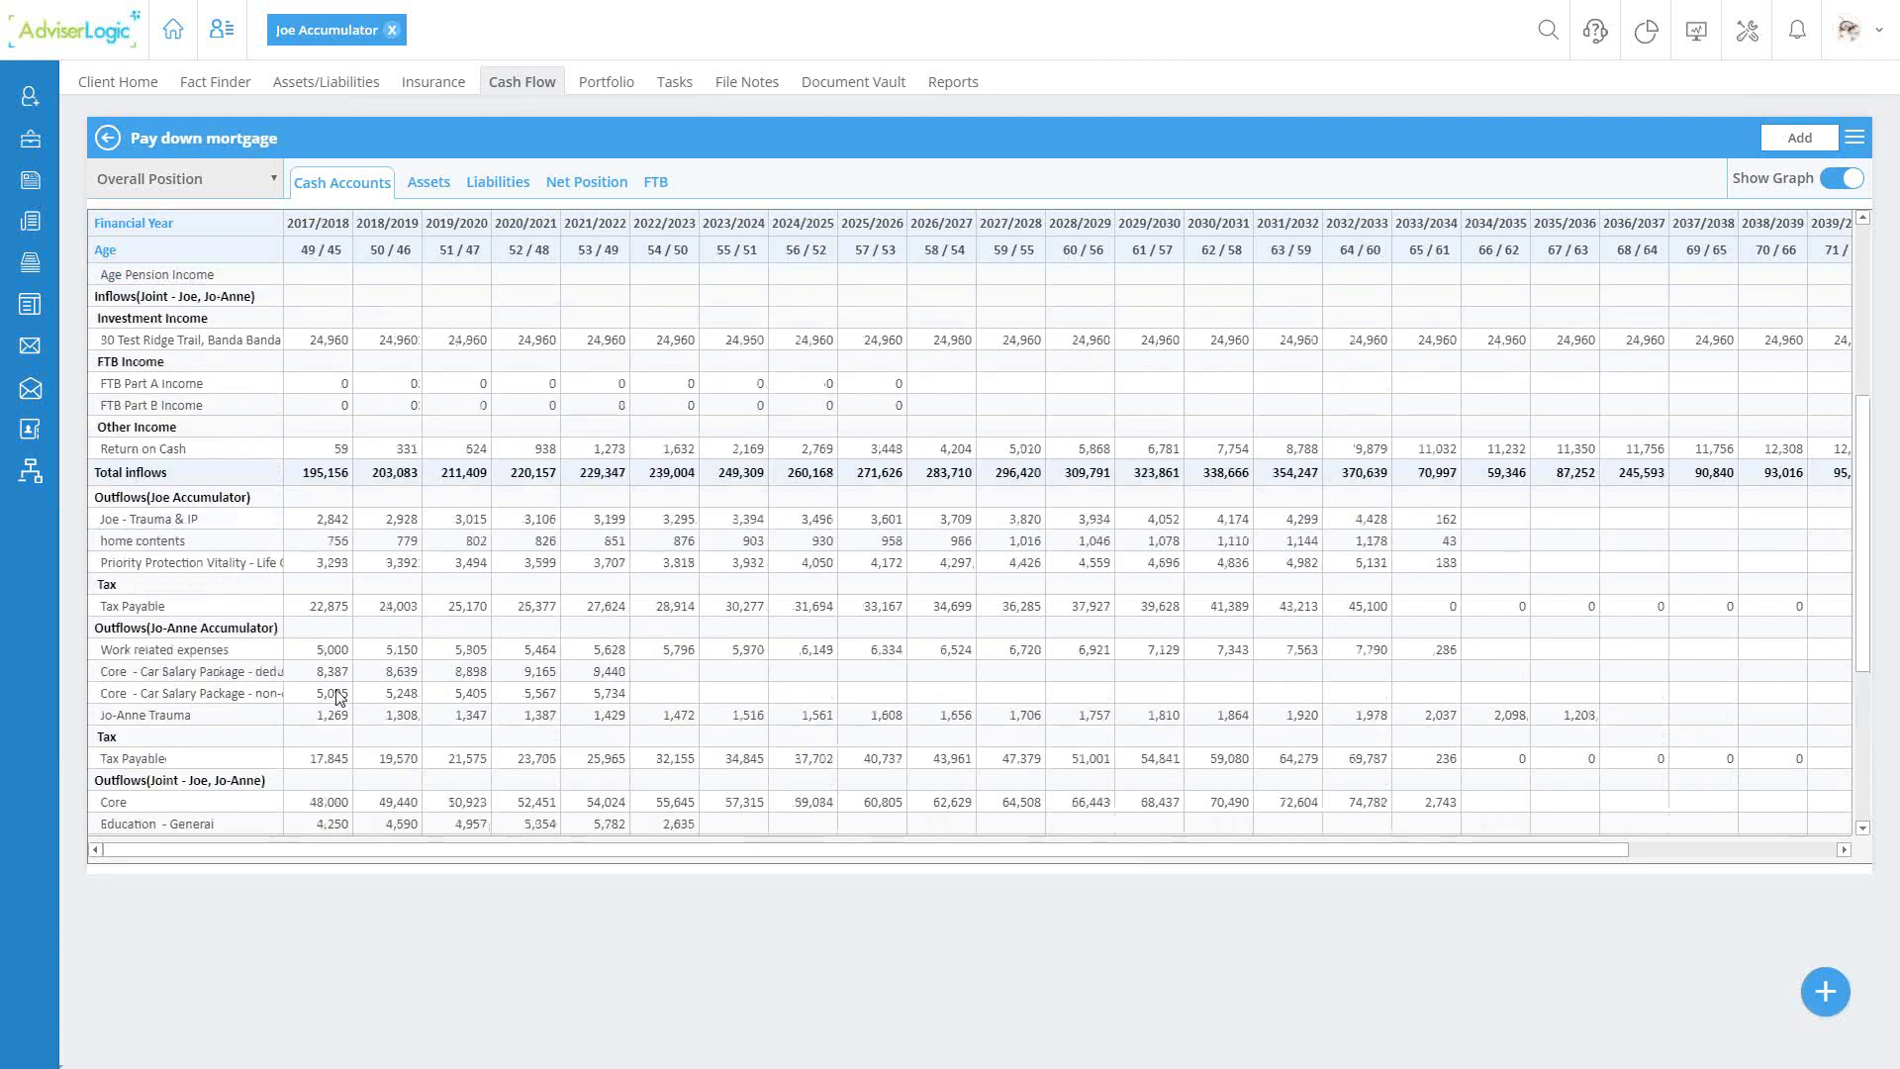
pyautogui.click(322, 505)
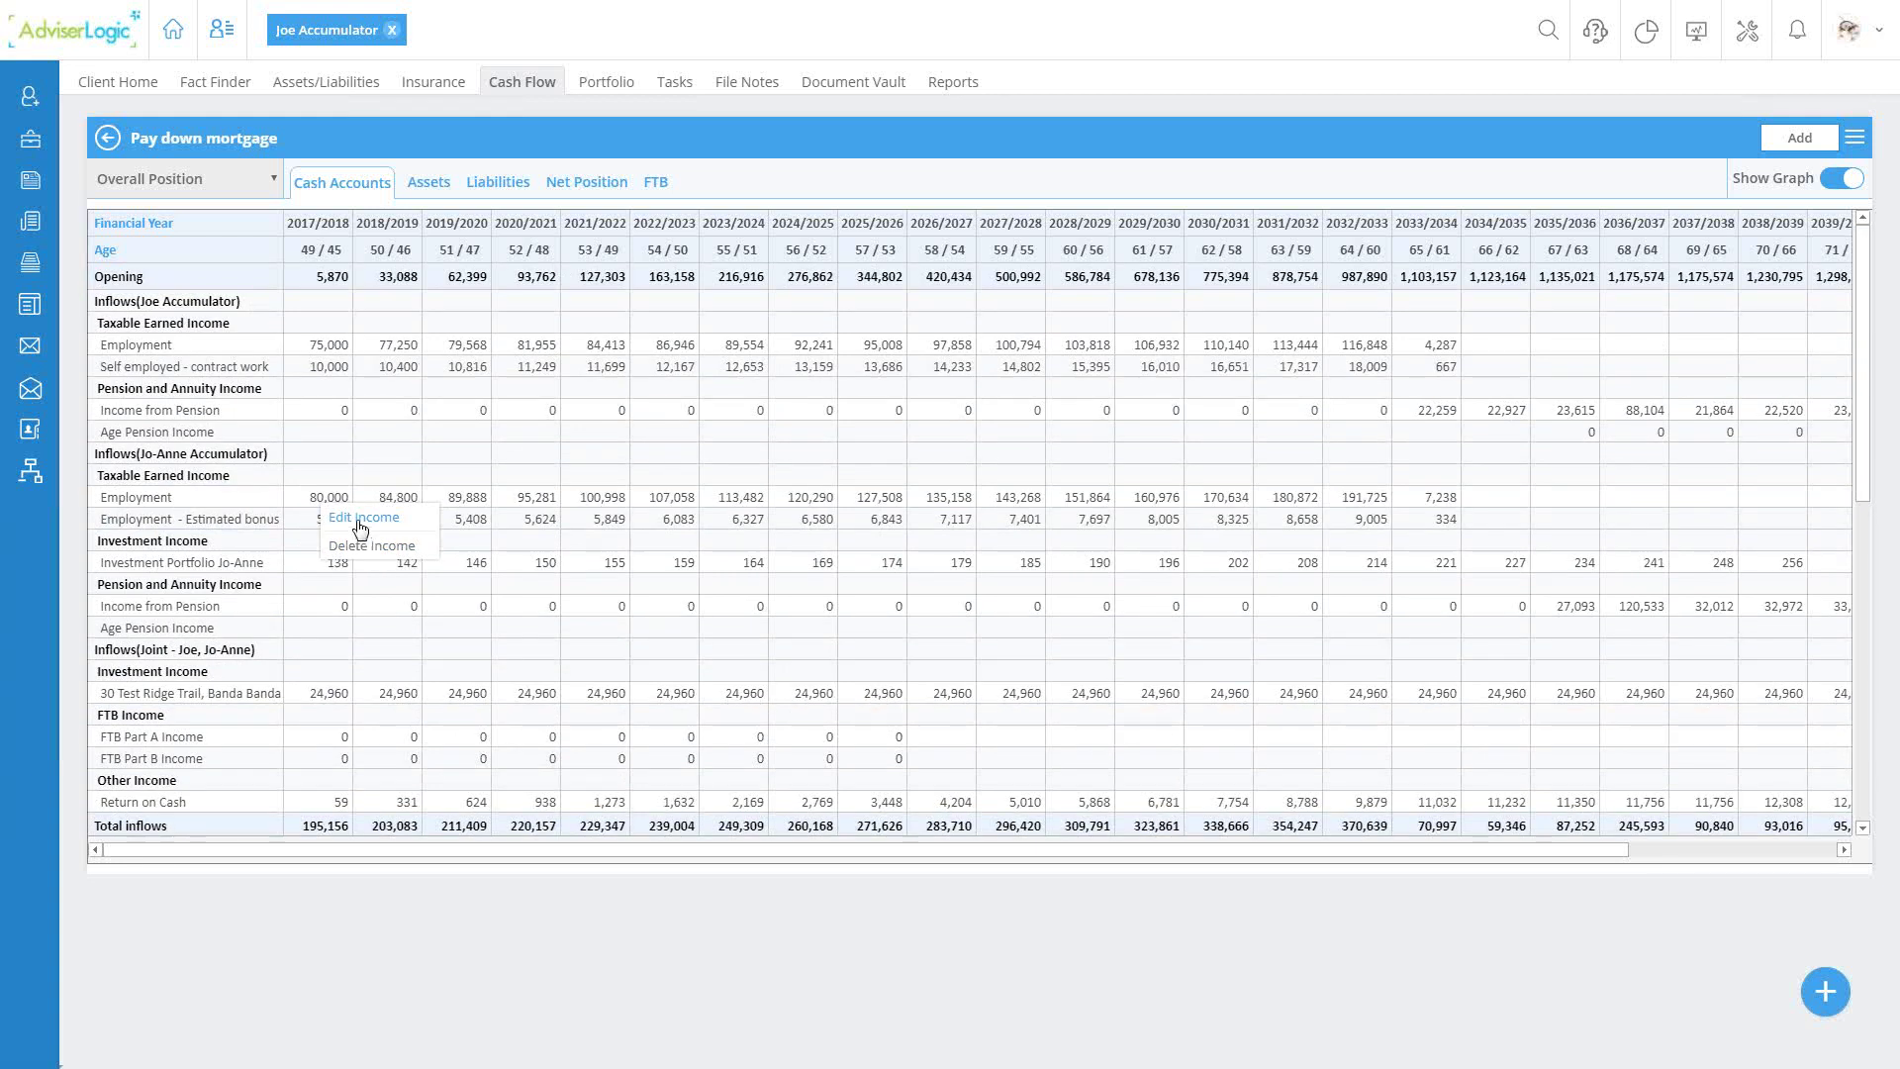
pyautogui.click(361, 520)
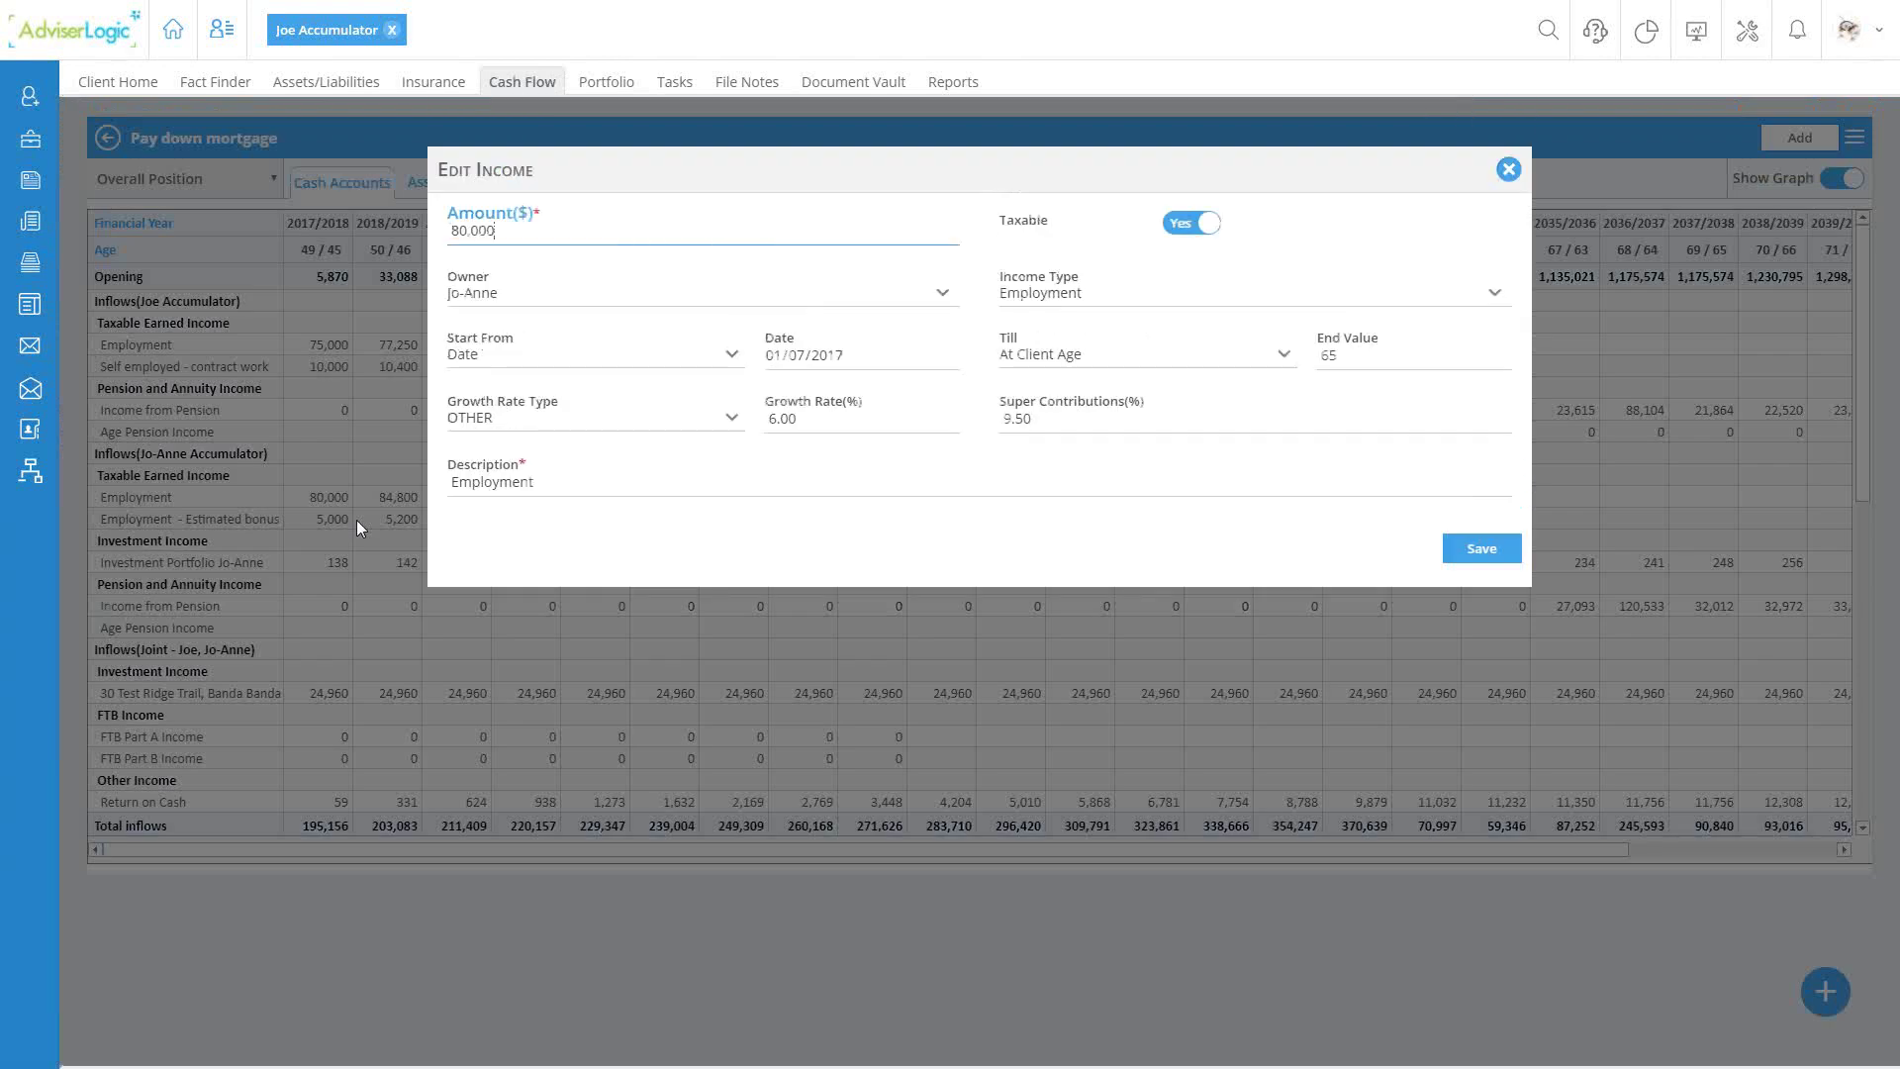
pyautogui.doubleClick(1366, 361)
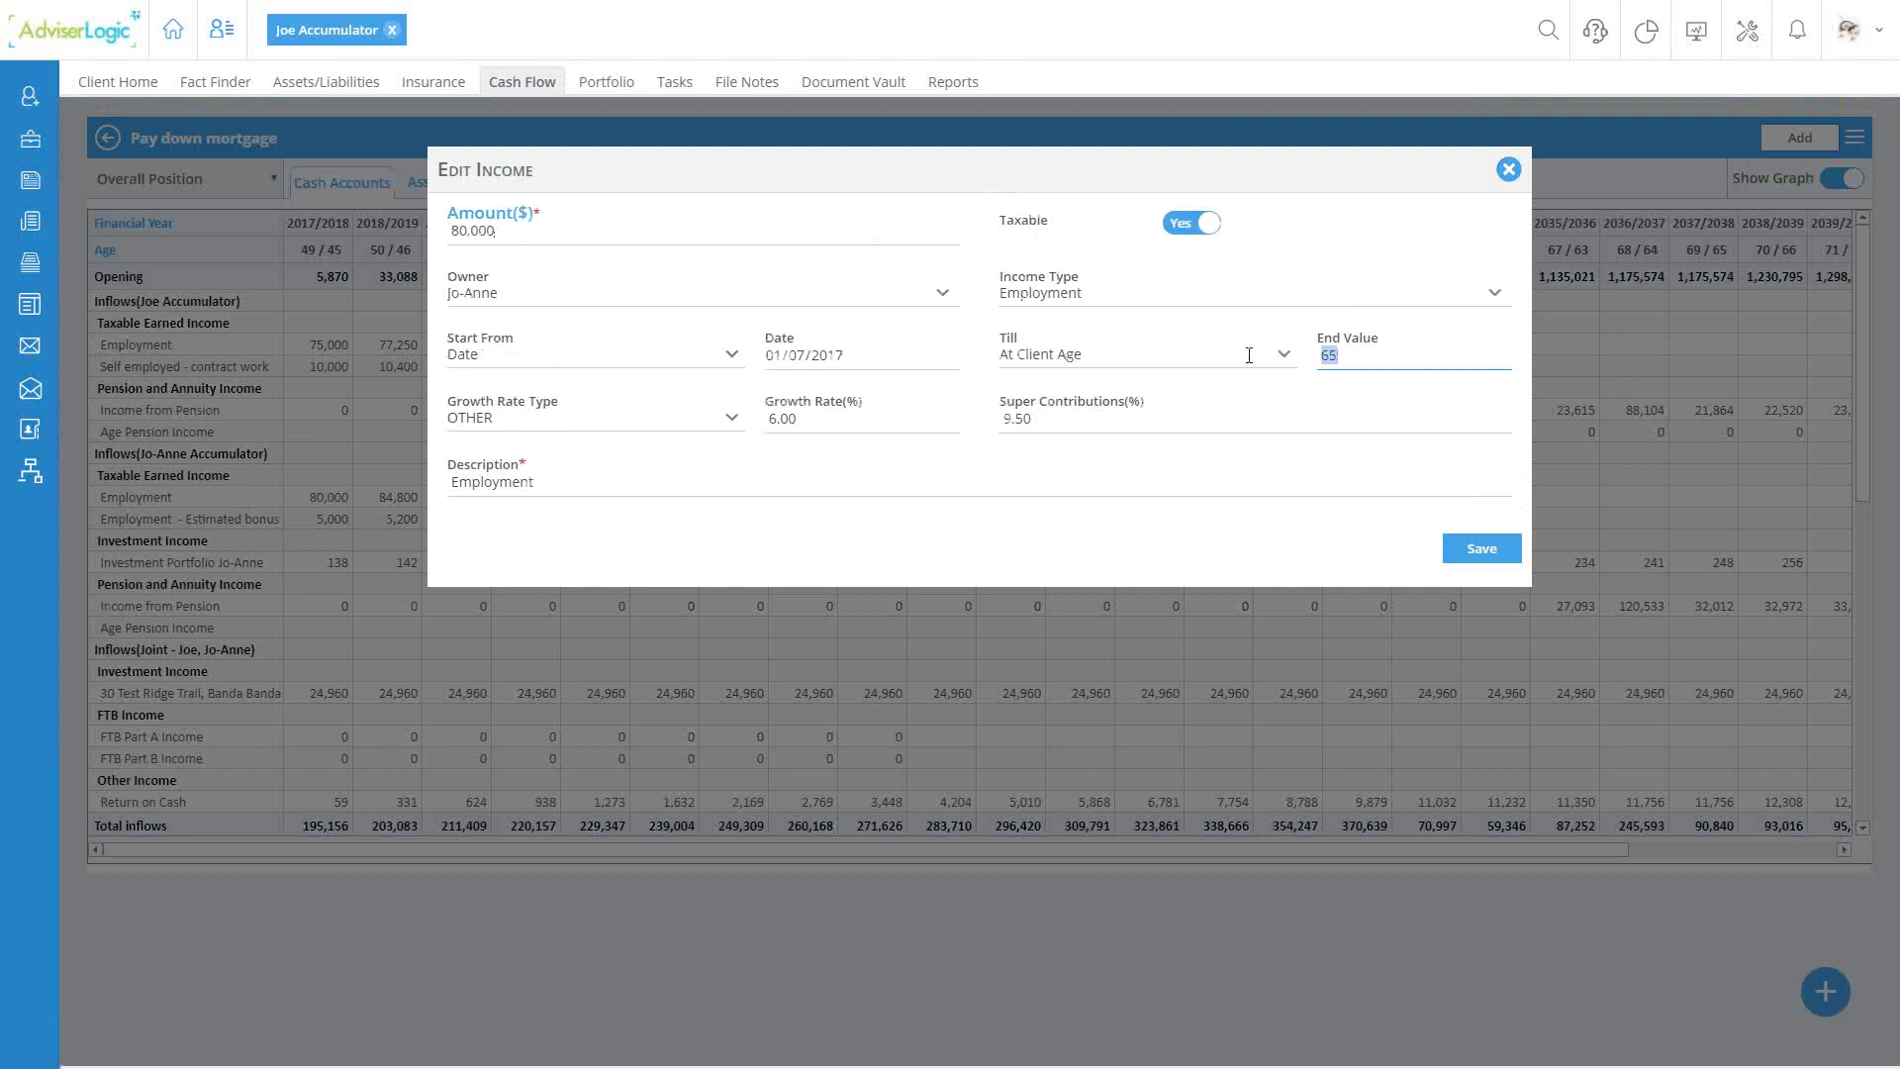
pyautogui.click(1196, 359)
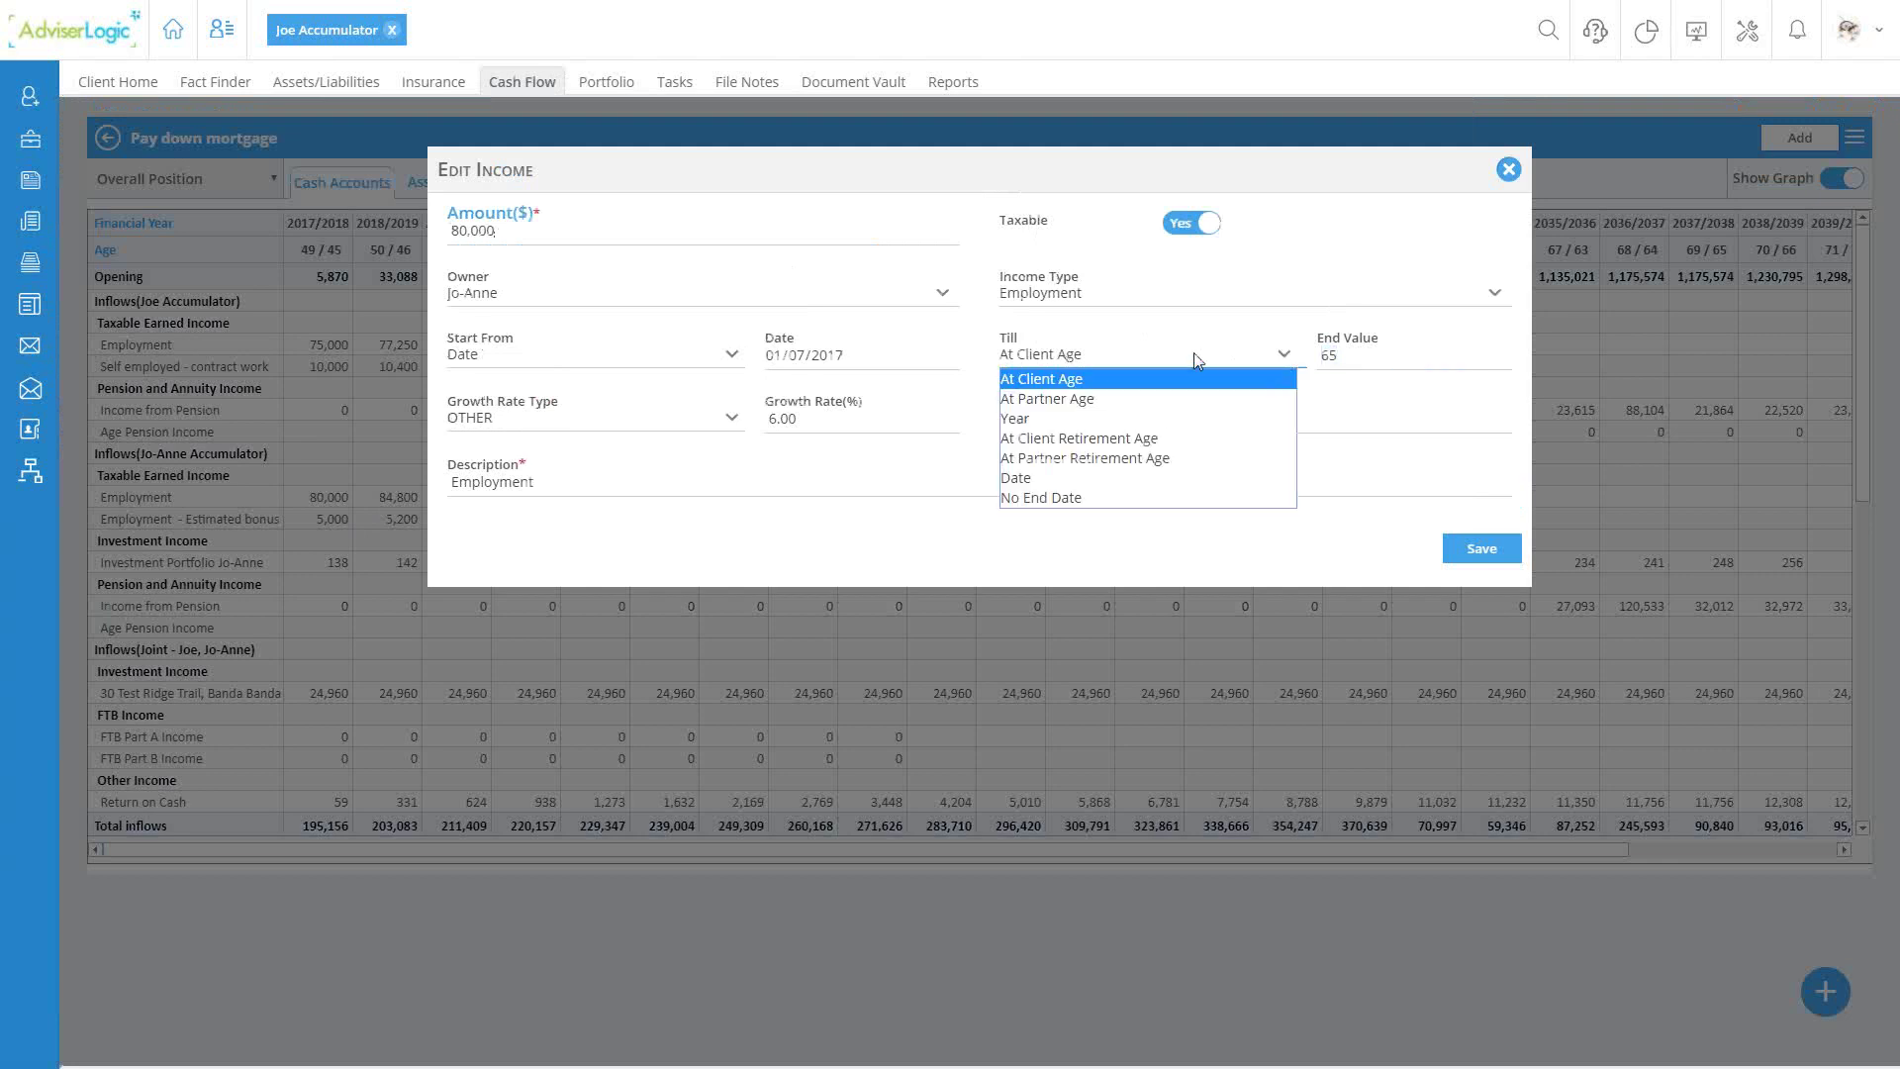
pyautogui.click(1055, 403)
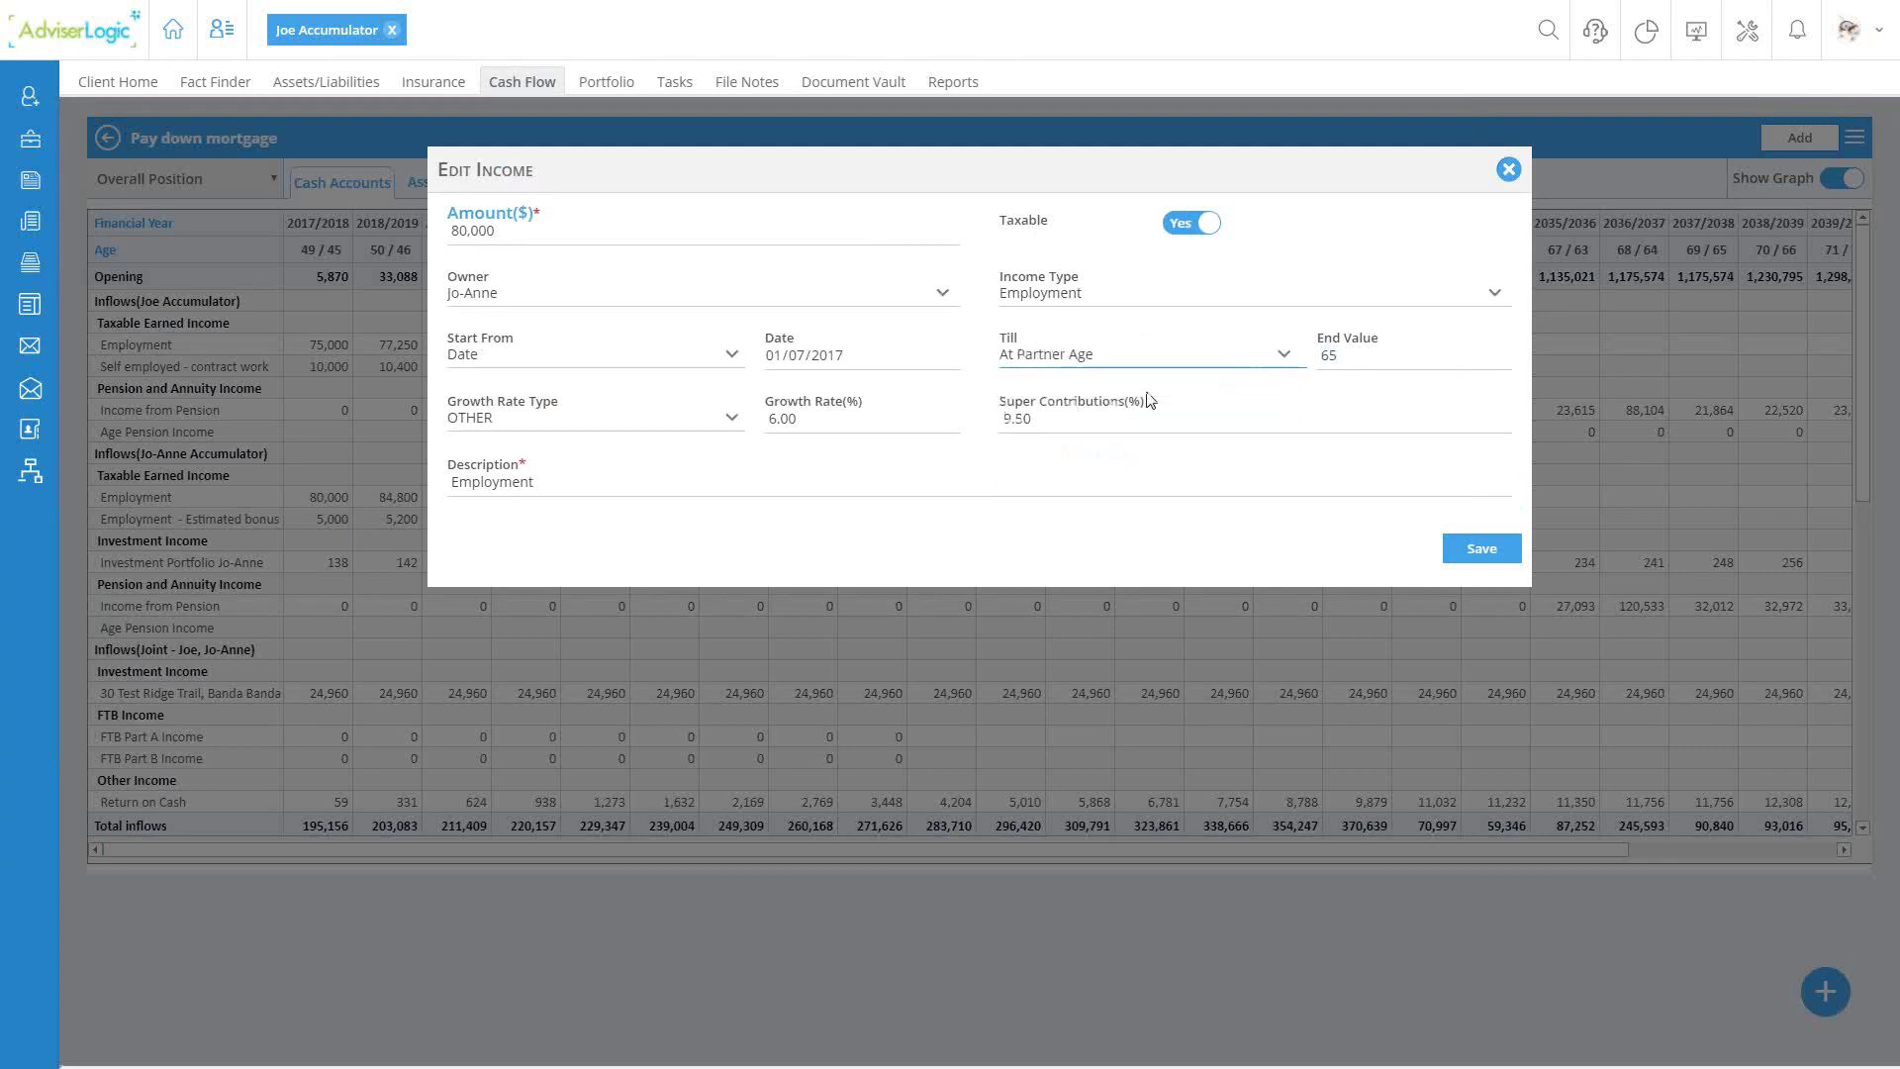
pyautogui.click(1322, 354)
pyautogui.write('50')
pyautogui.click(1468, 541)
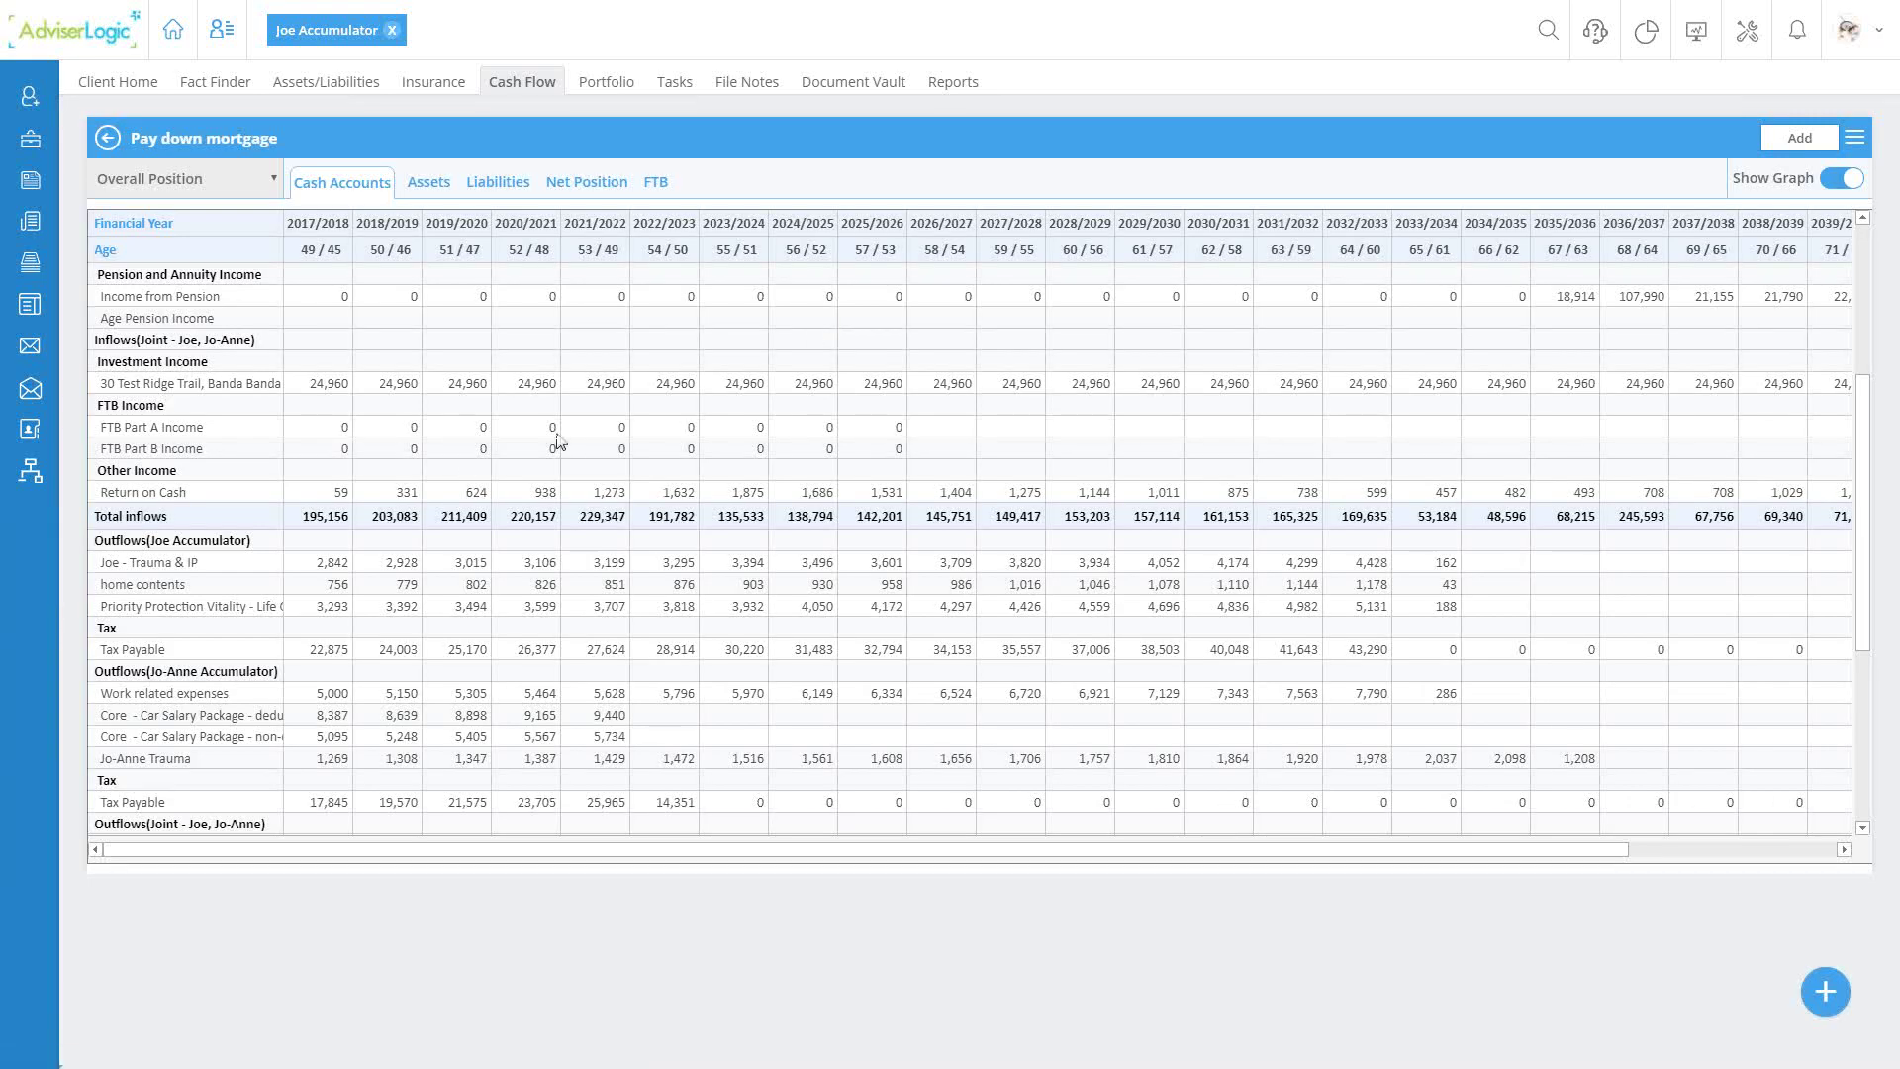
# Step: Check the reduced income's effect on the cash accounts and look over the edit and delete options for expense rows
pyautogui.rightClick(335, 571)
pyautogui.rightClick(336, 699)
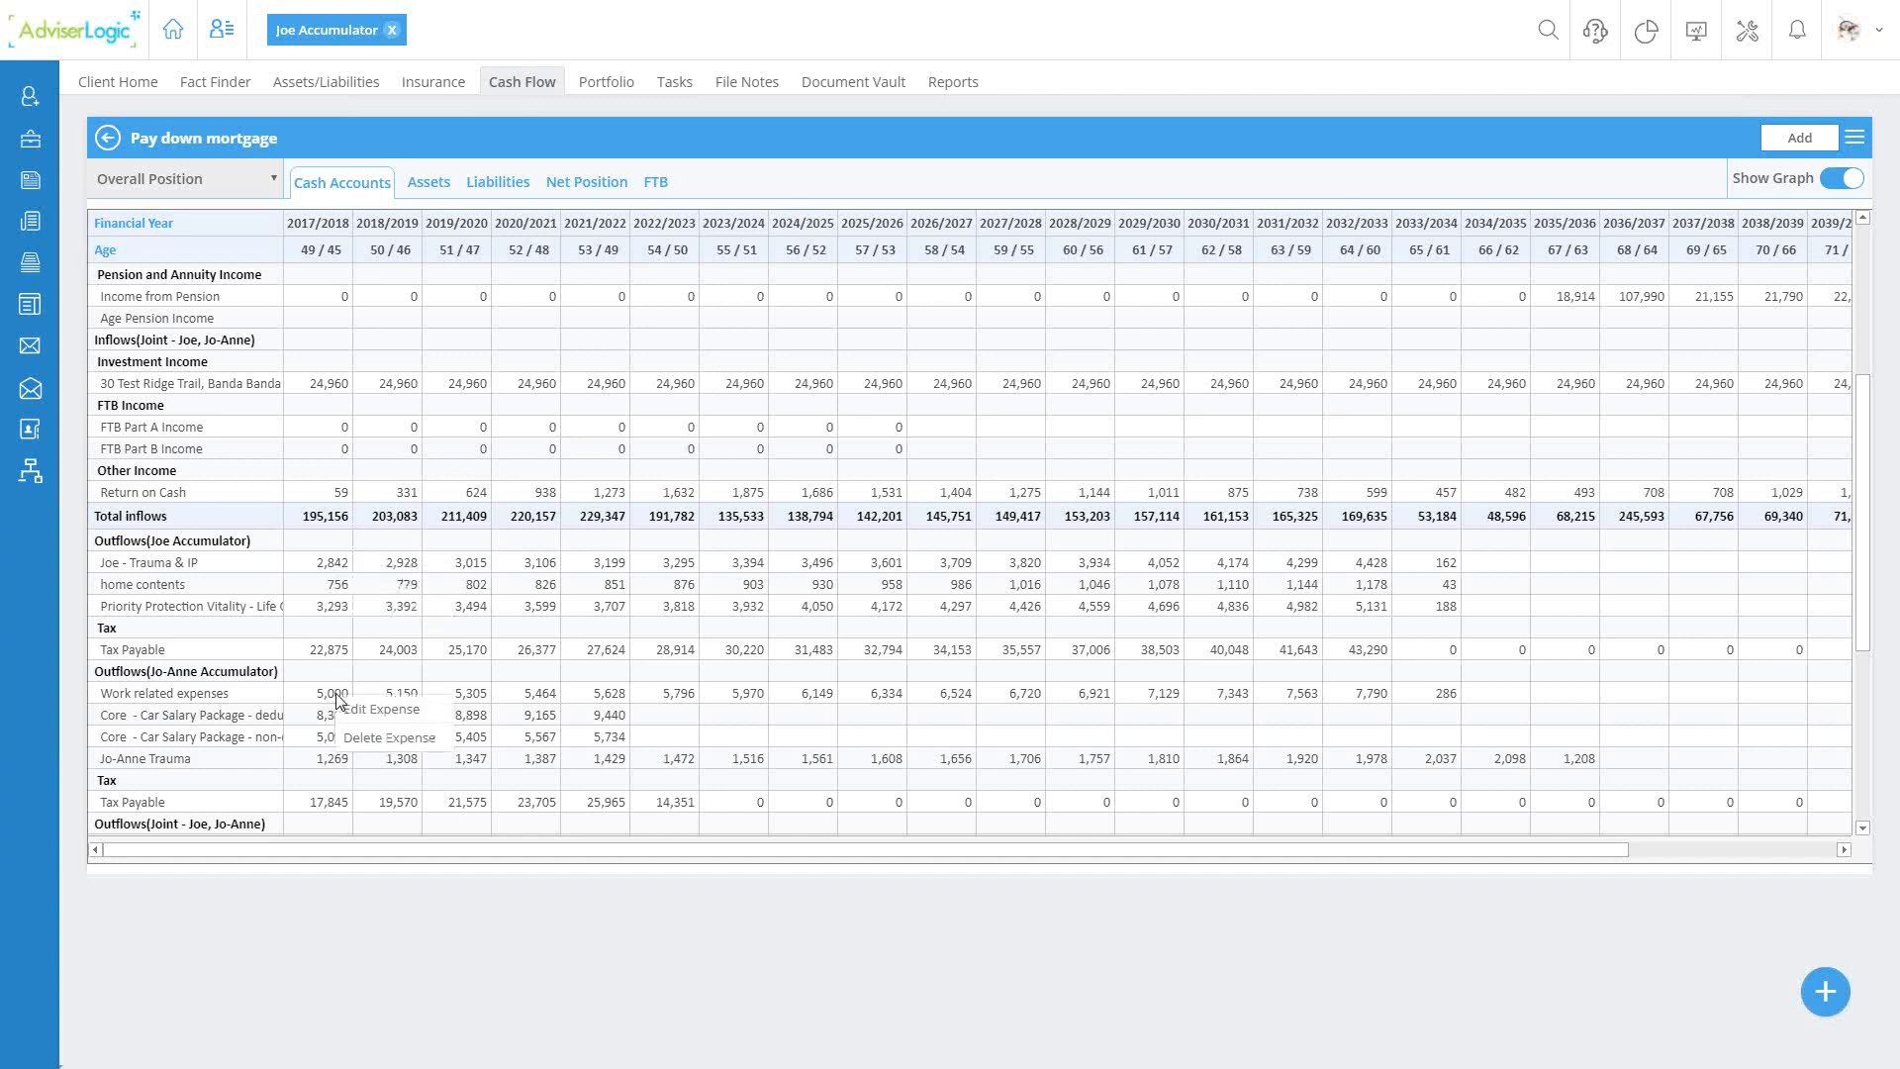
pyautogui.scroll(-3, 317, 752)
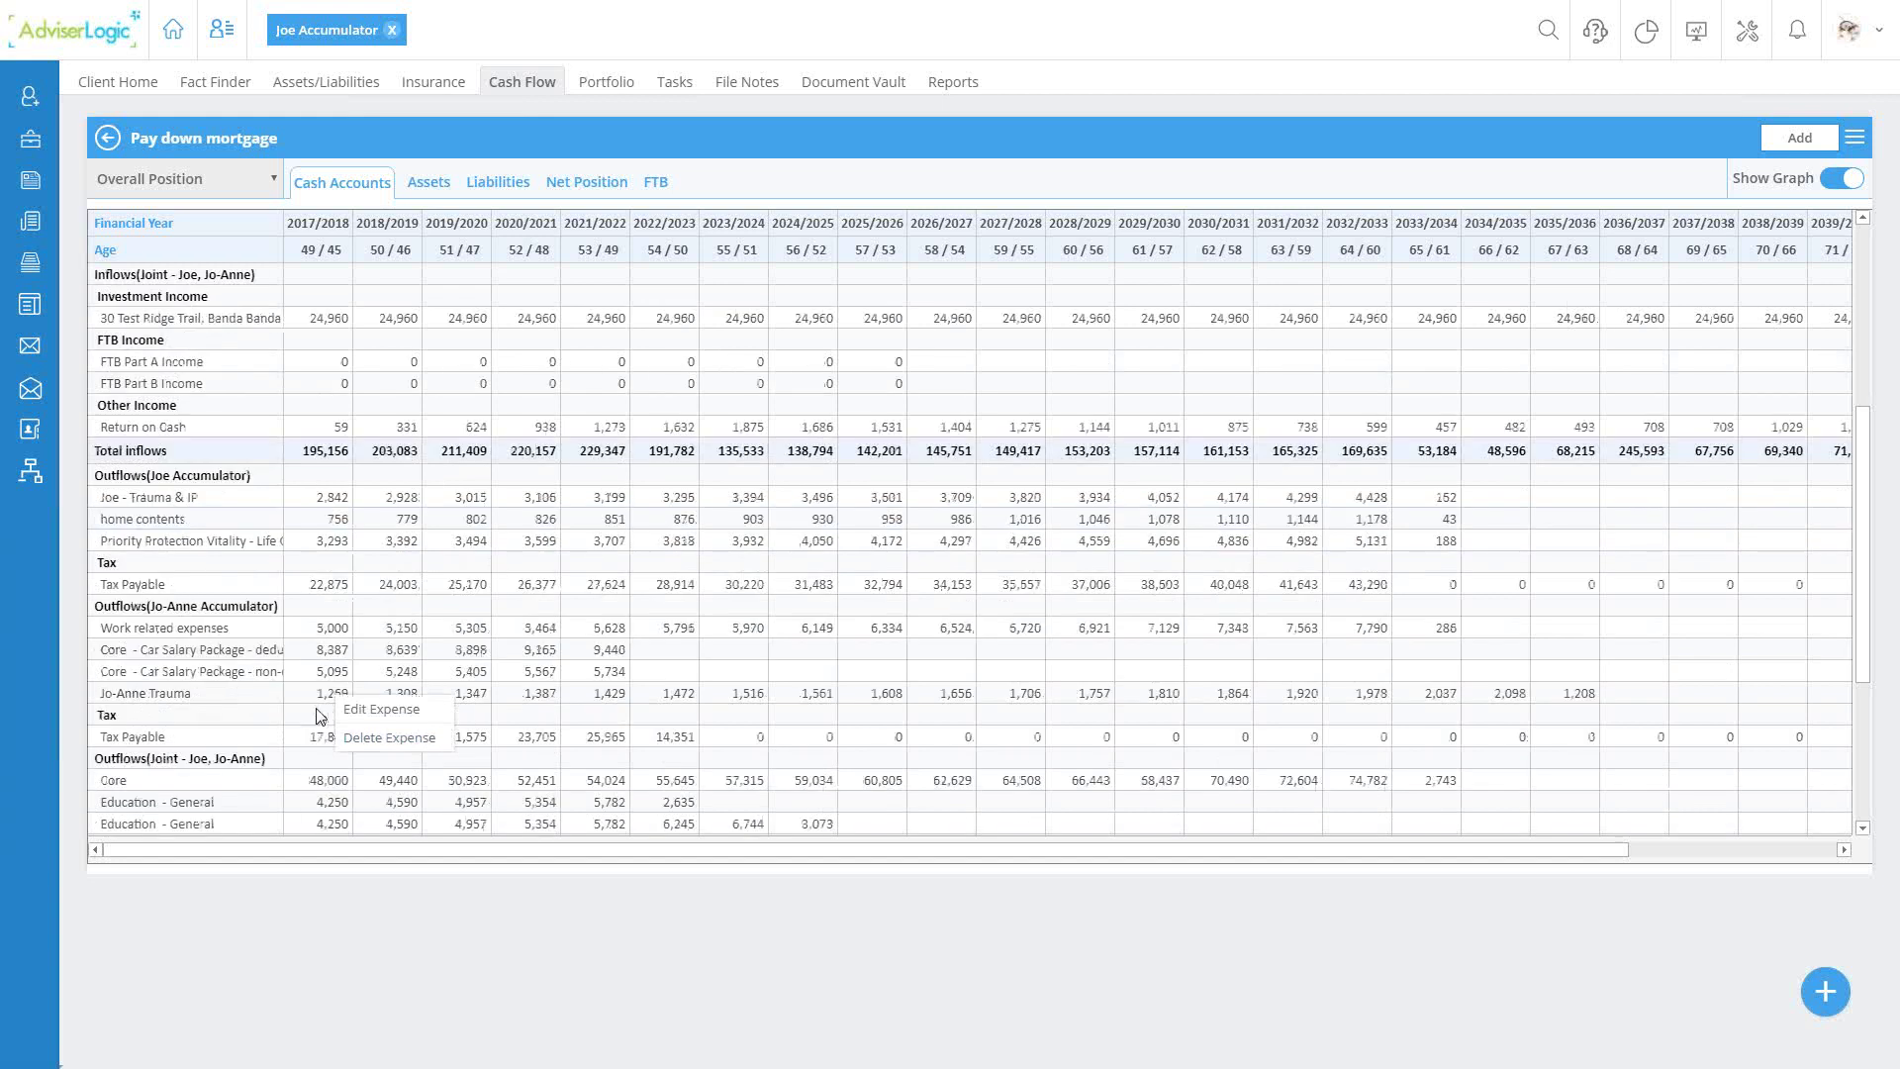
pyautogui.rightClick(317, 673)
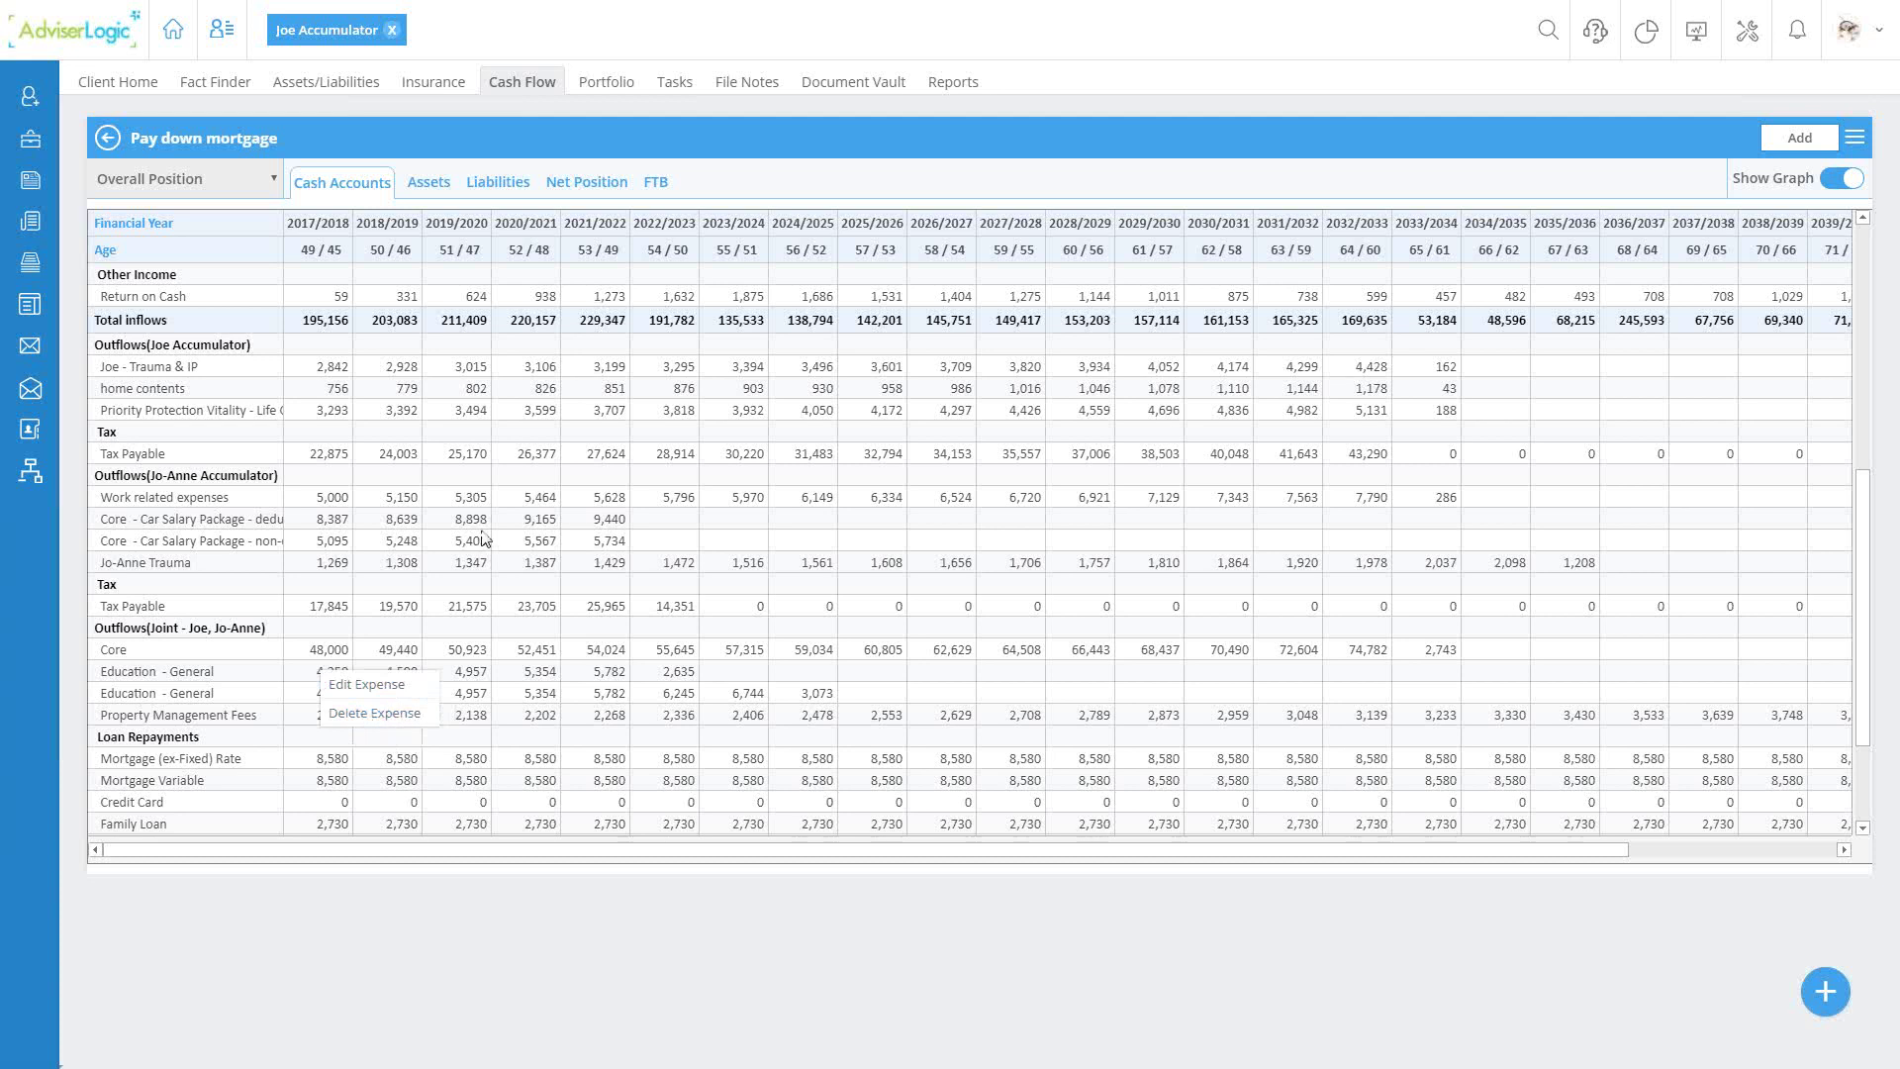
pyautogui.scroll(5, 472, 316)
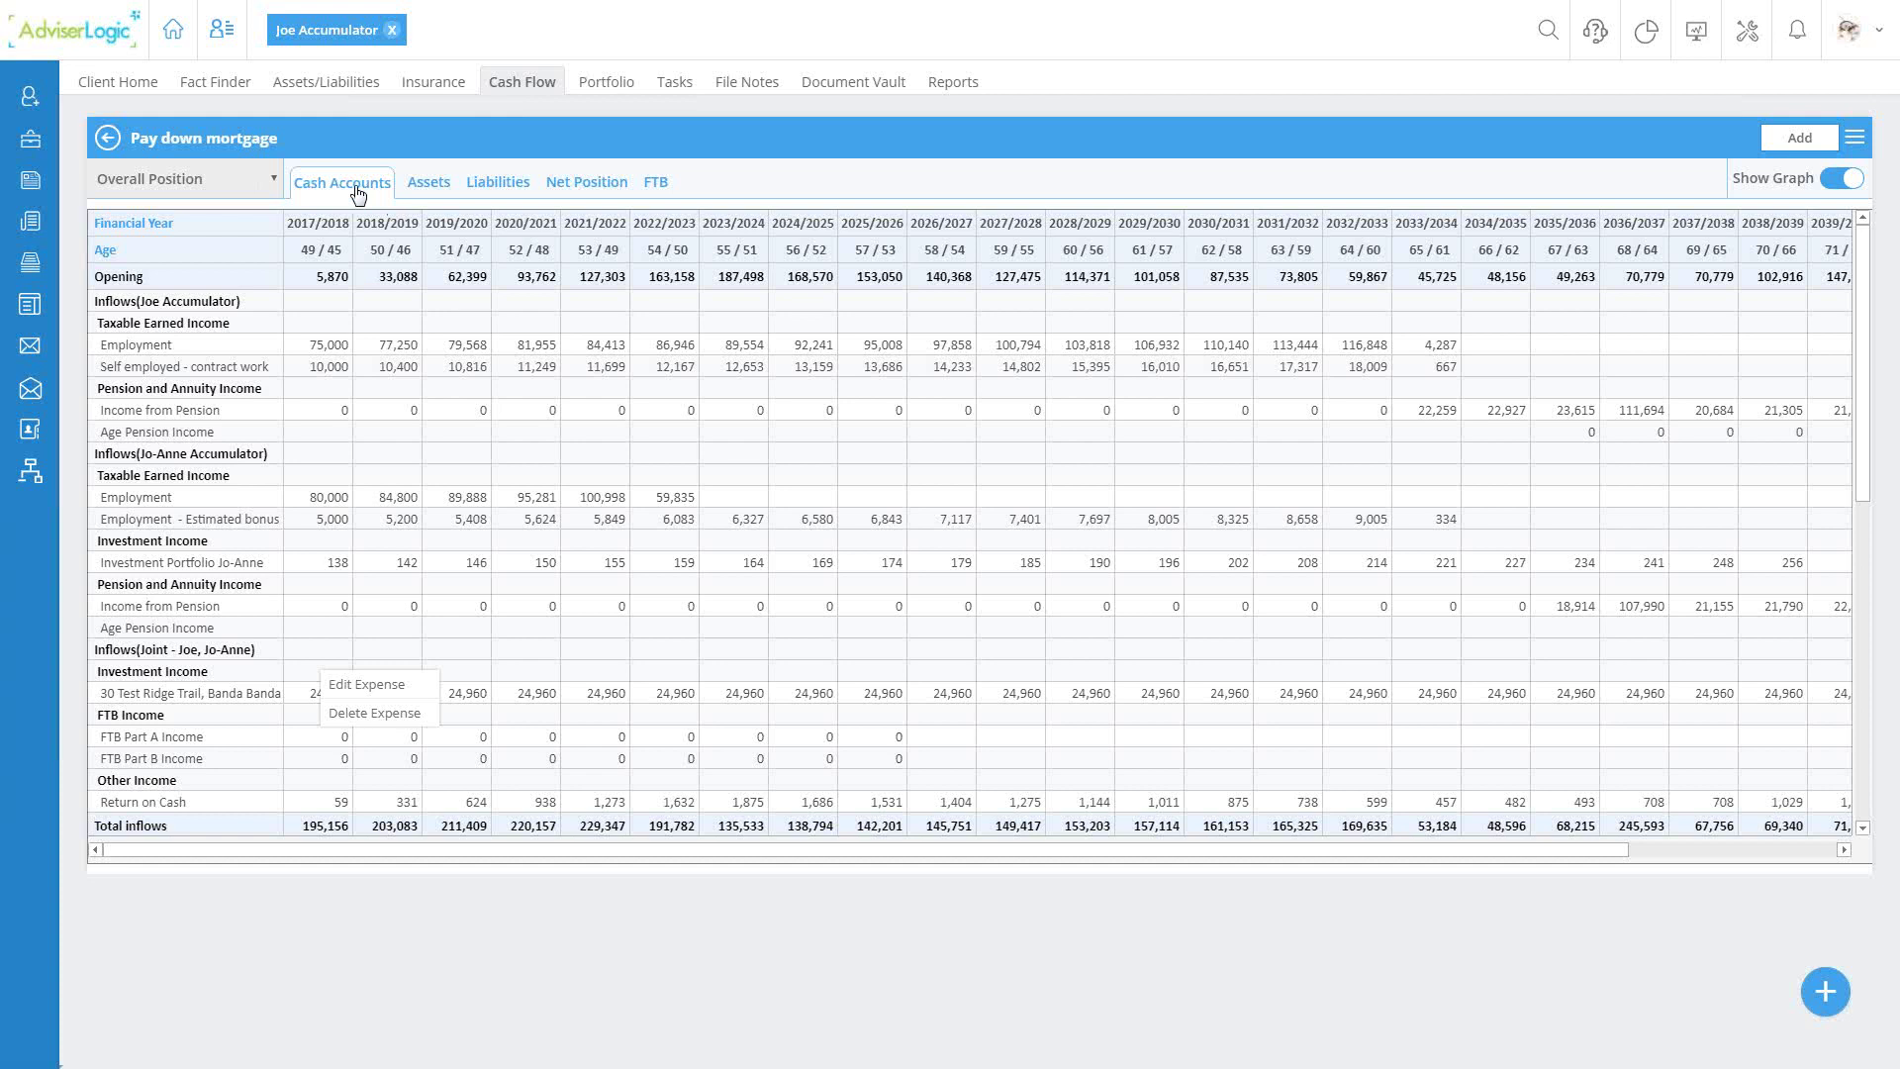
# Step: Add a redemption of type FULL with start year 2025-2026 to the jointly owned investment property asset and save it
pyautogui.click(428, 188)
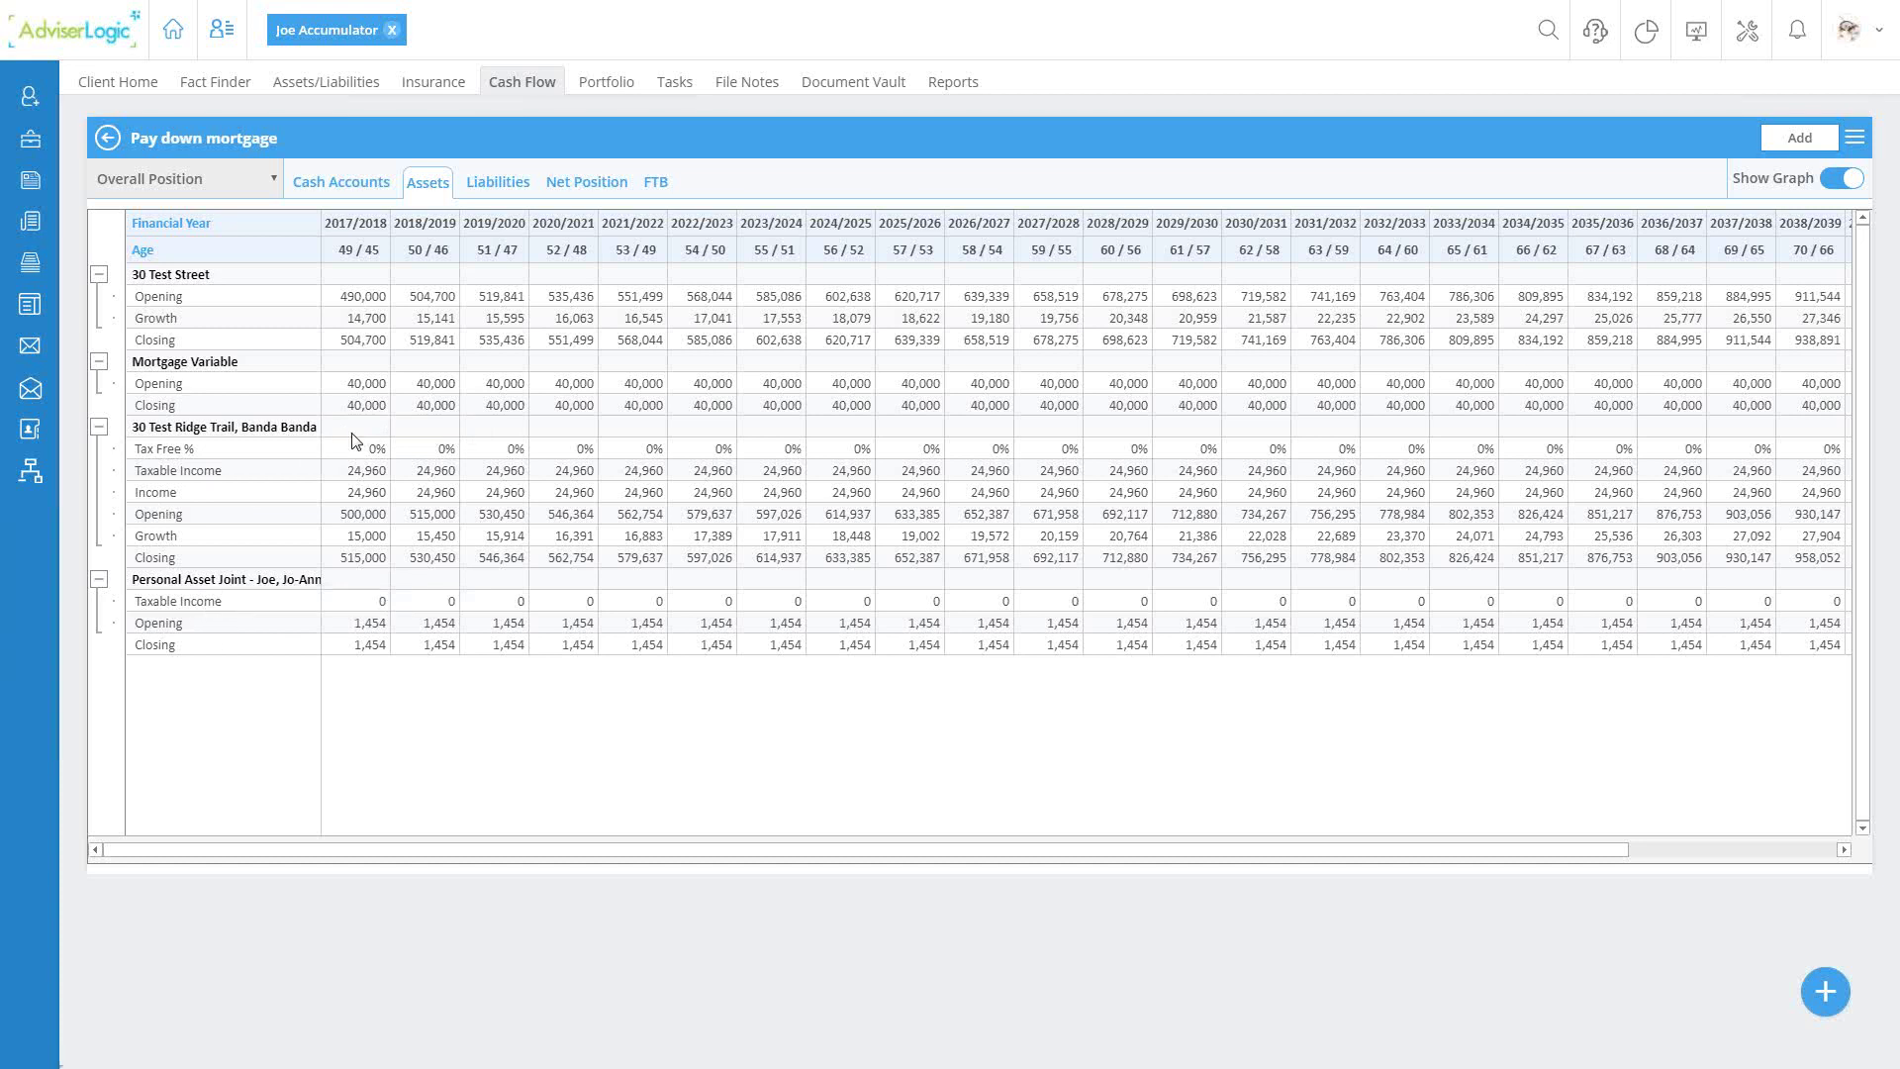
pyautogui.rightClick(355, 485)
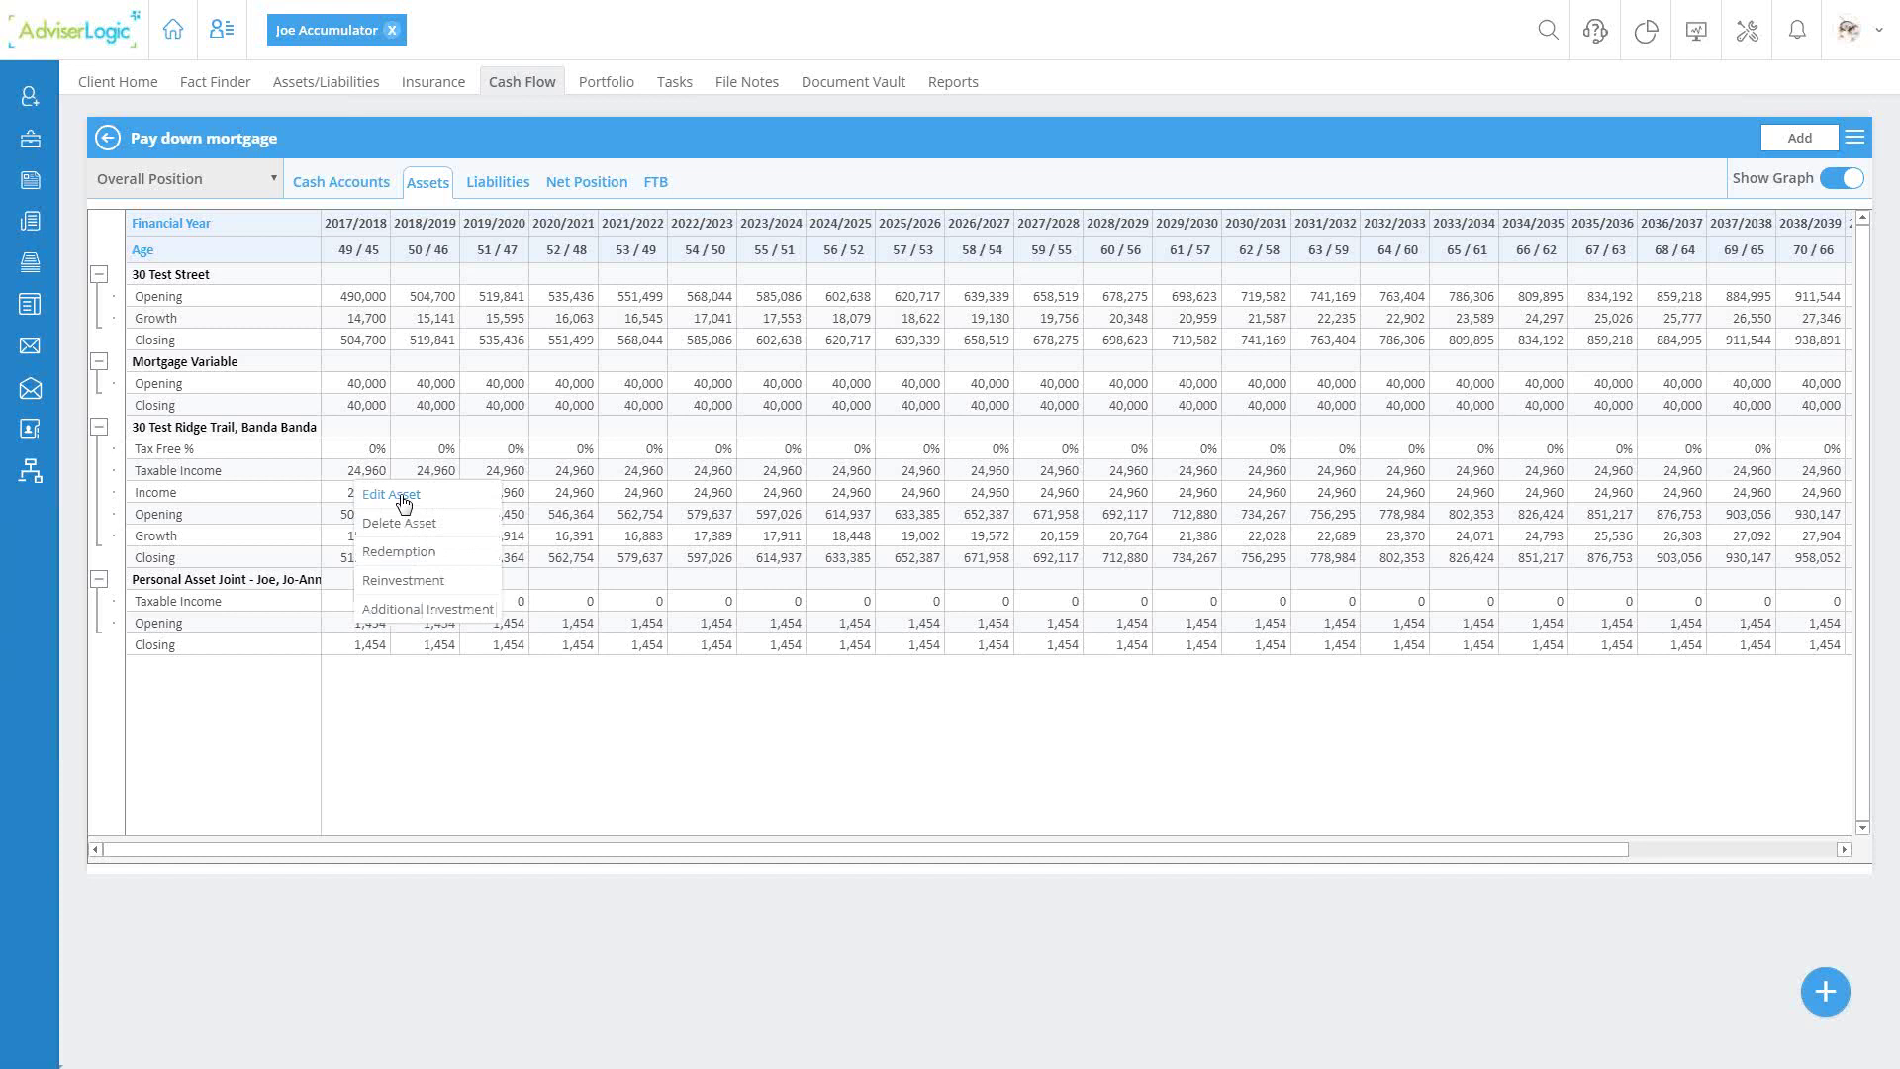
pyautogui.click(415, 557)
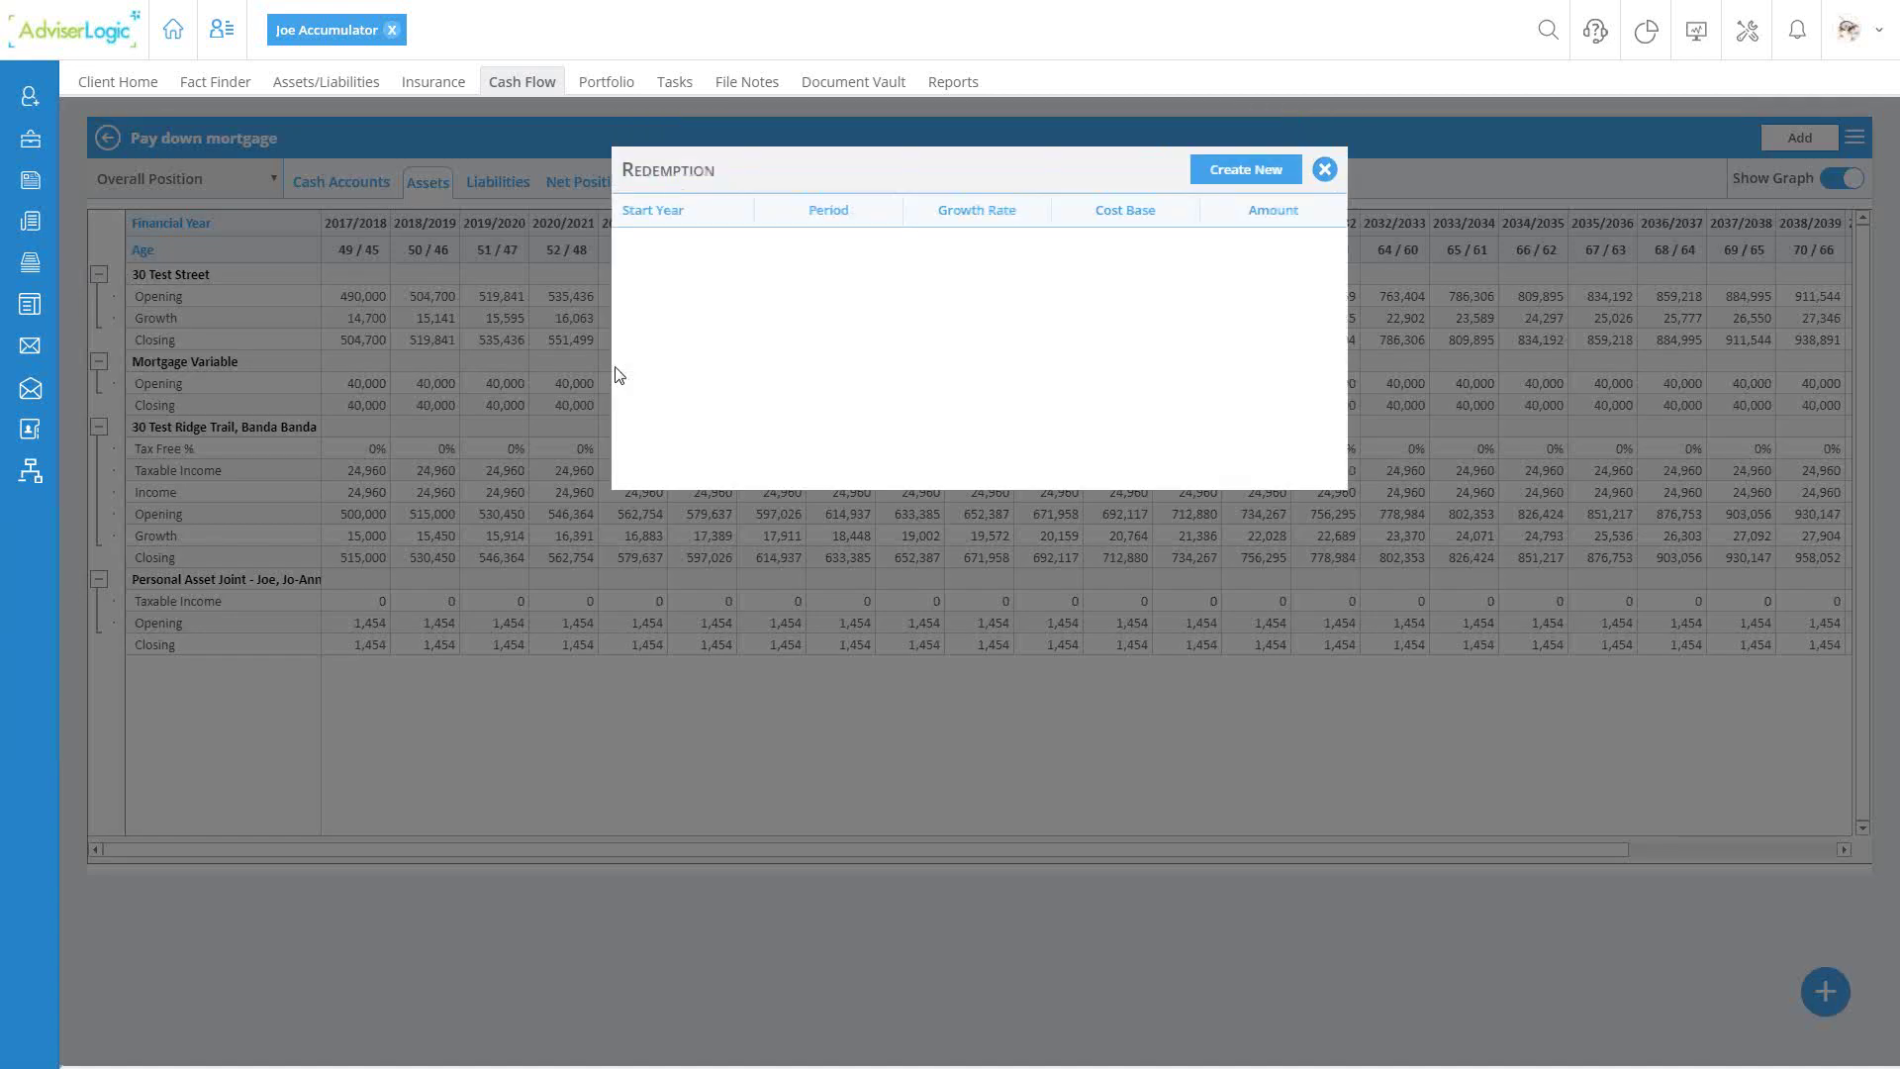
pyautogui.click(1235, 176)
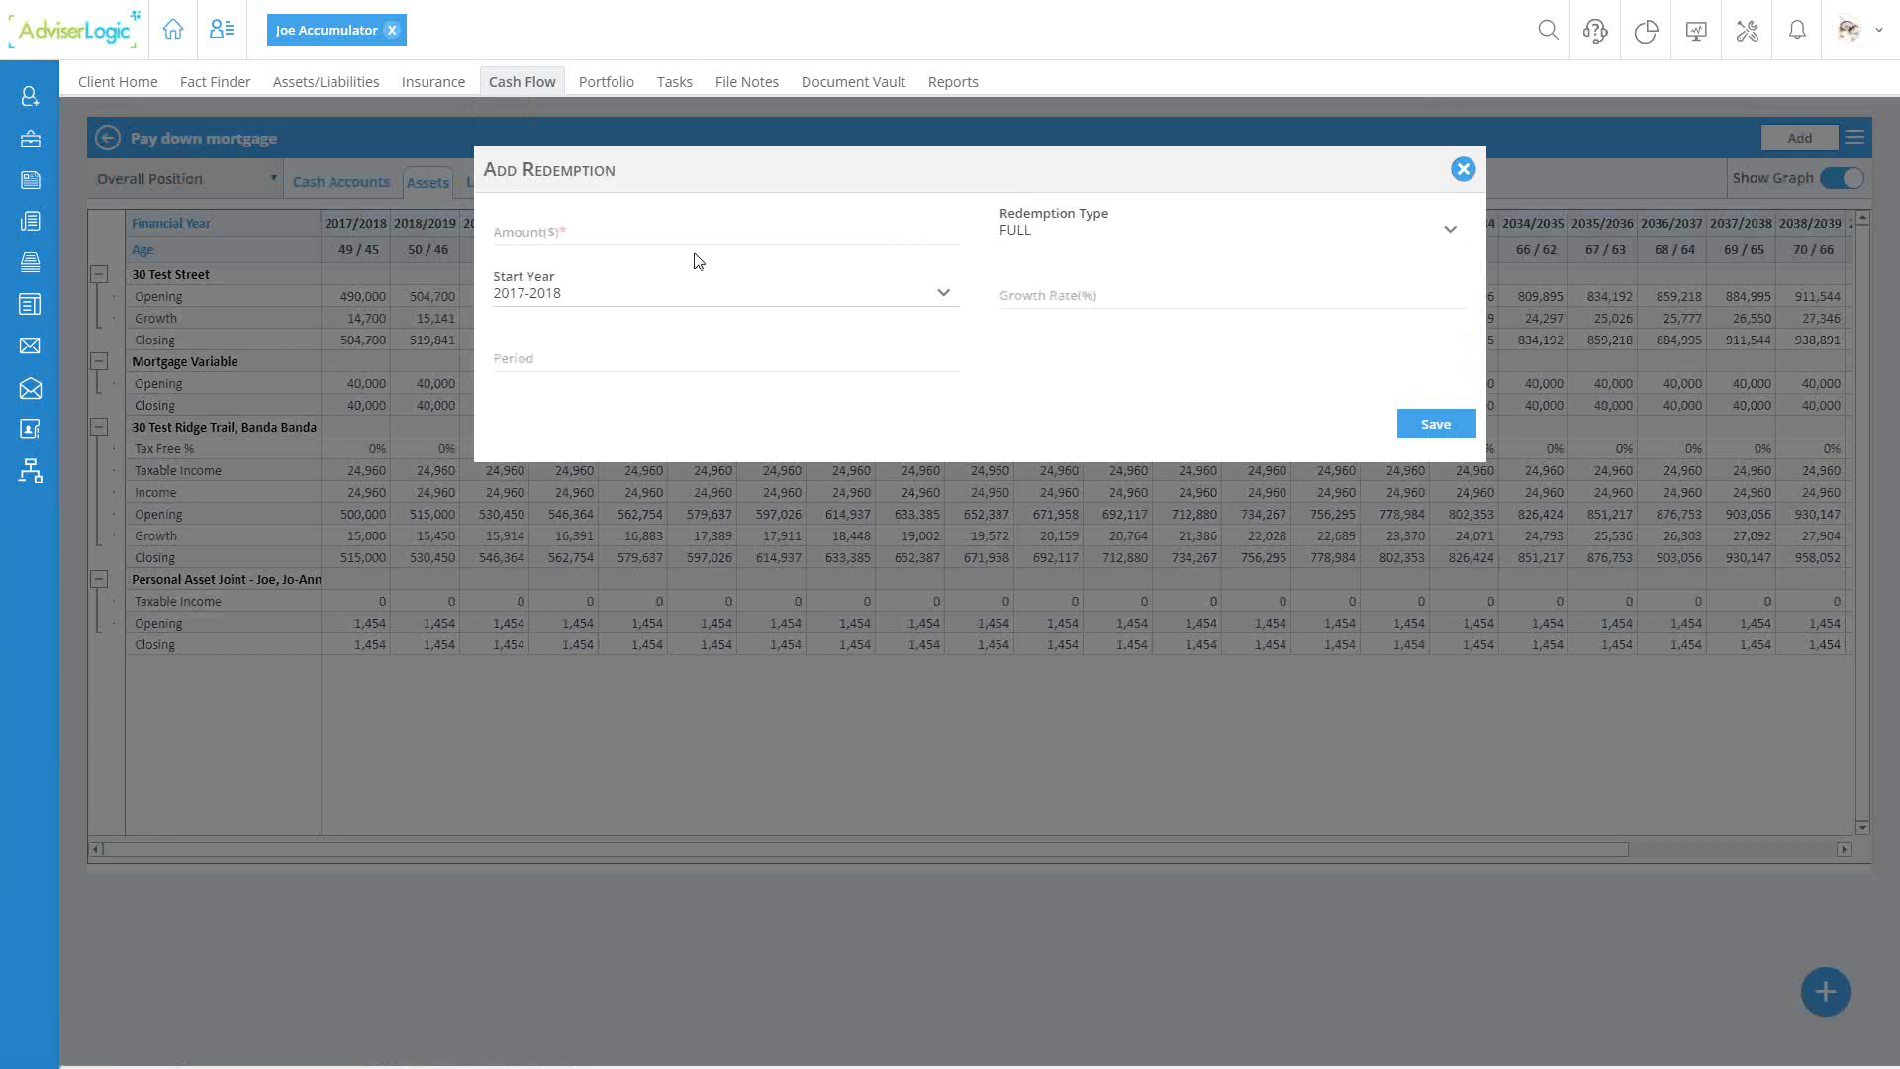
pyautogui.click(599, 293)
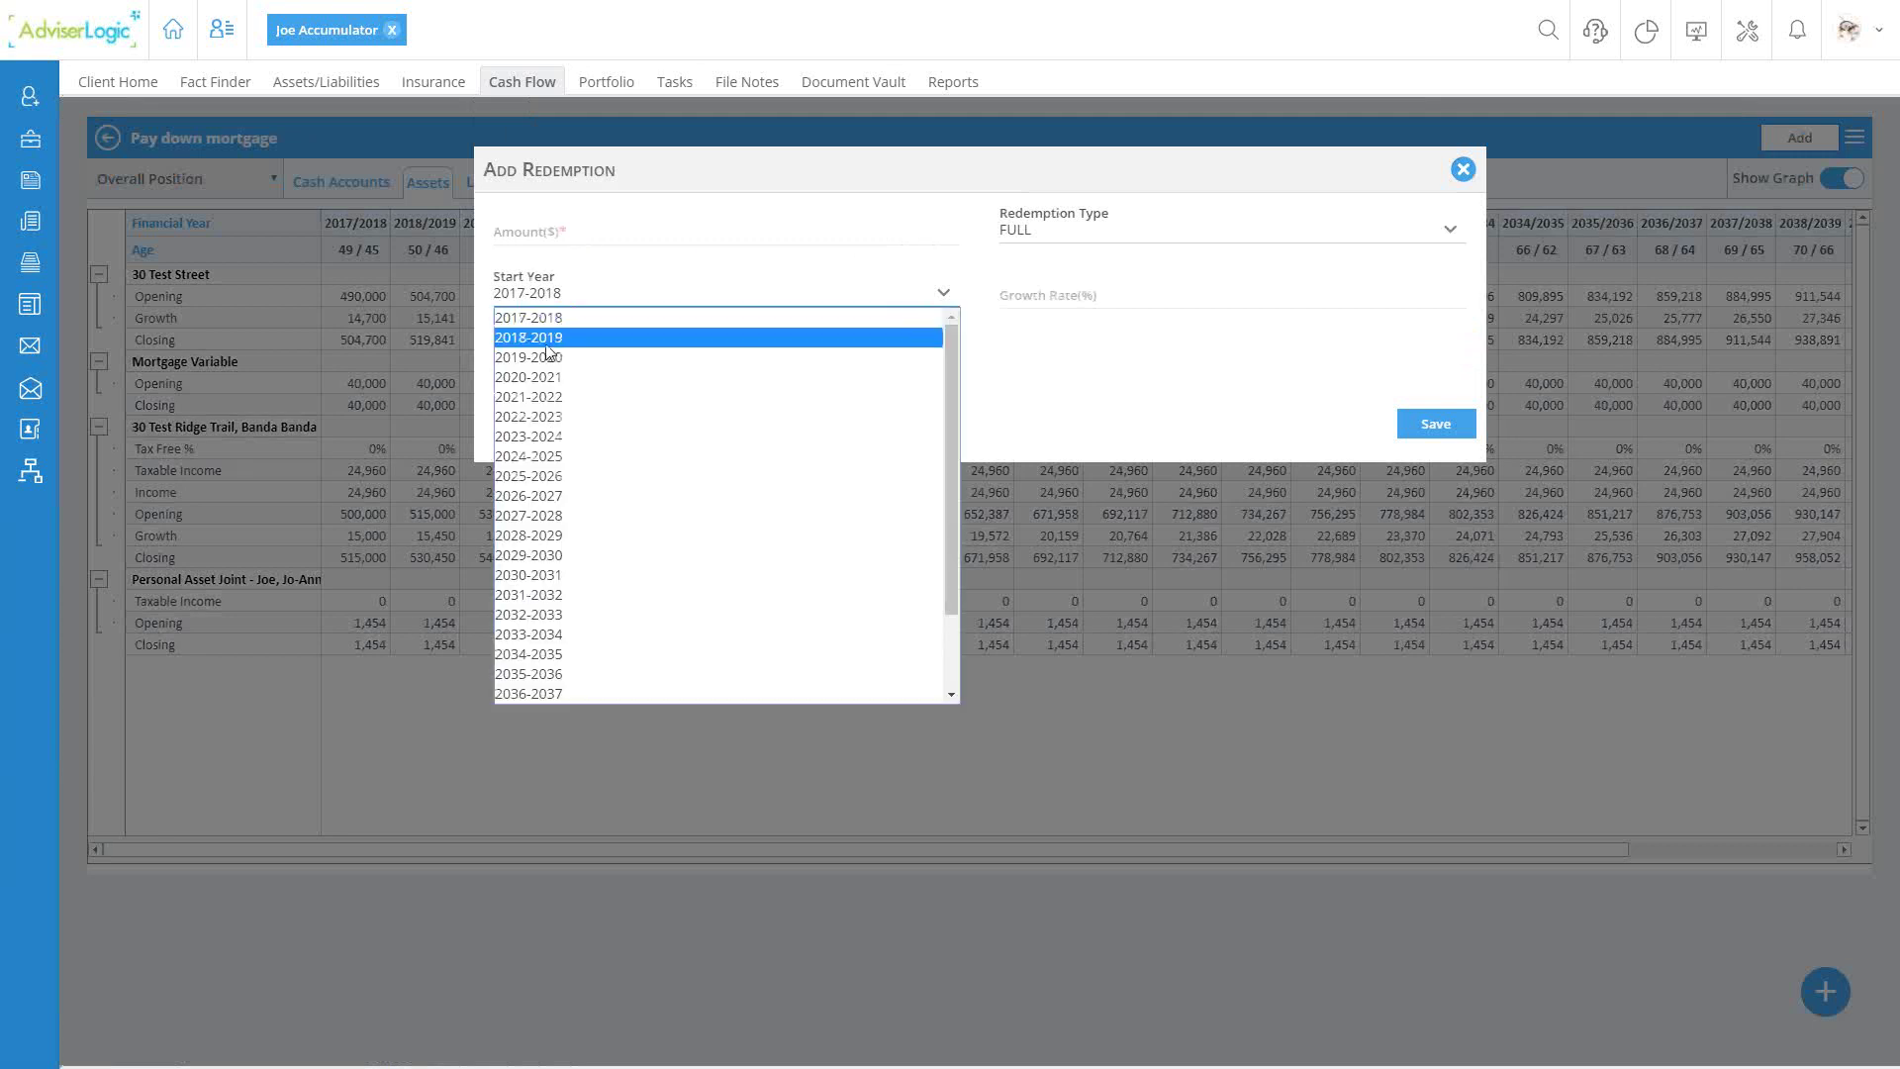
pyautogui.click(547, 476)
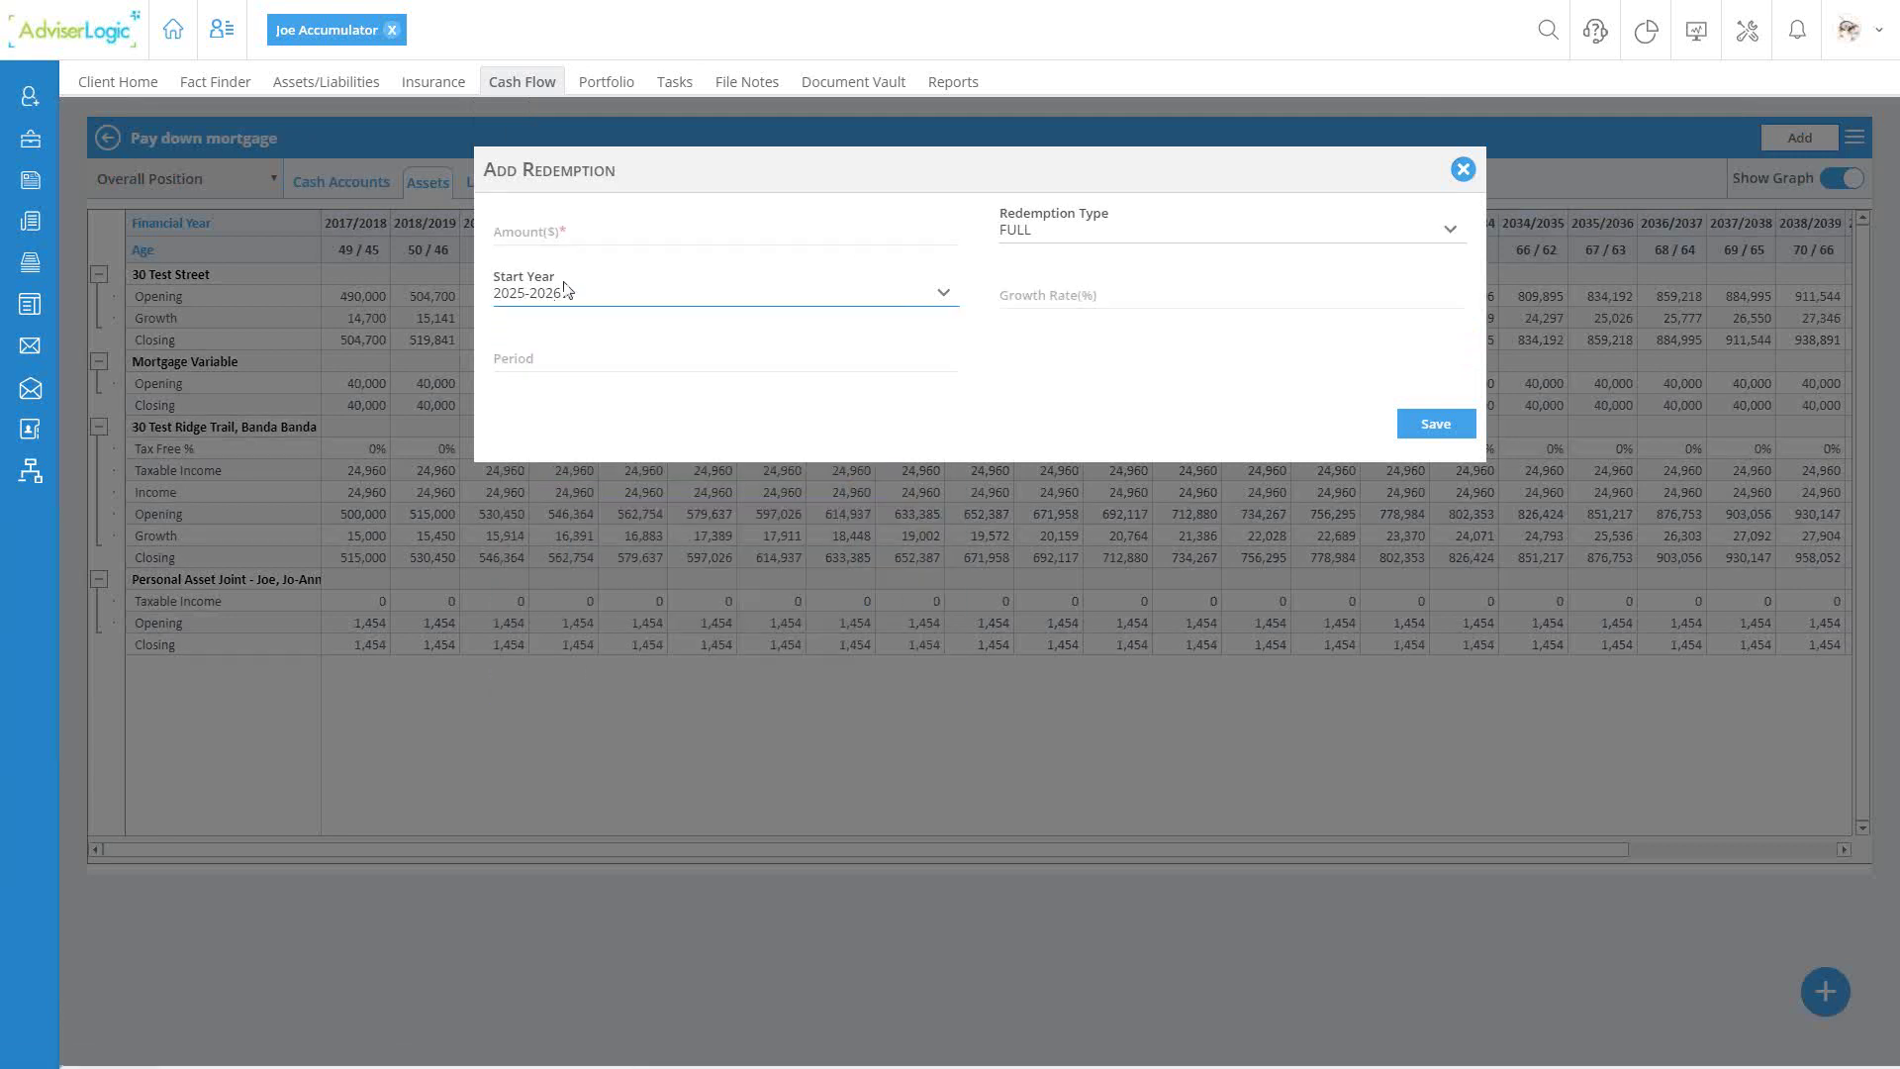
pyautogui.click(1078, 232)
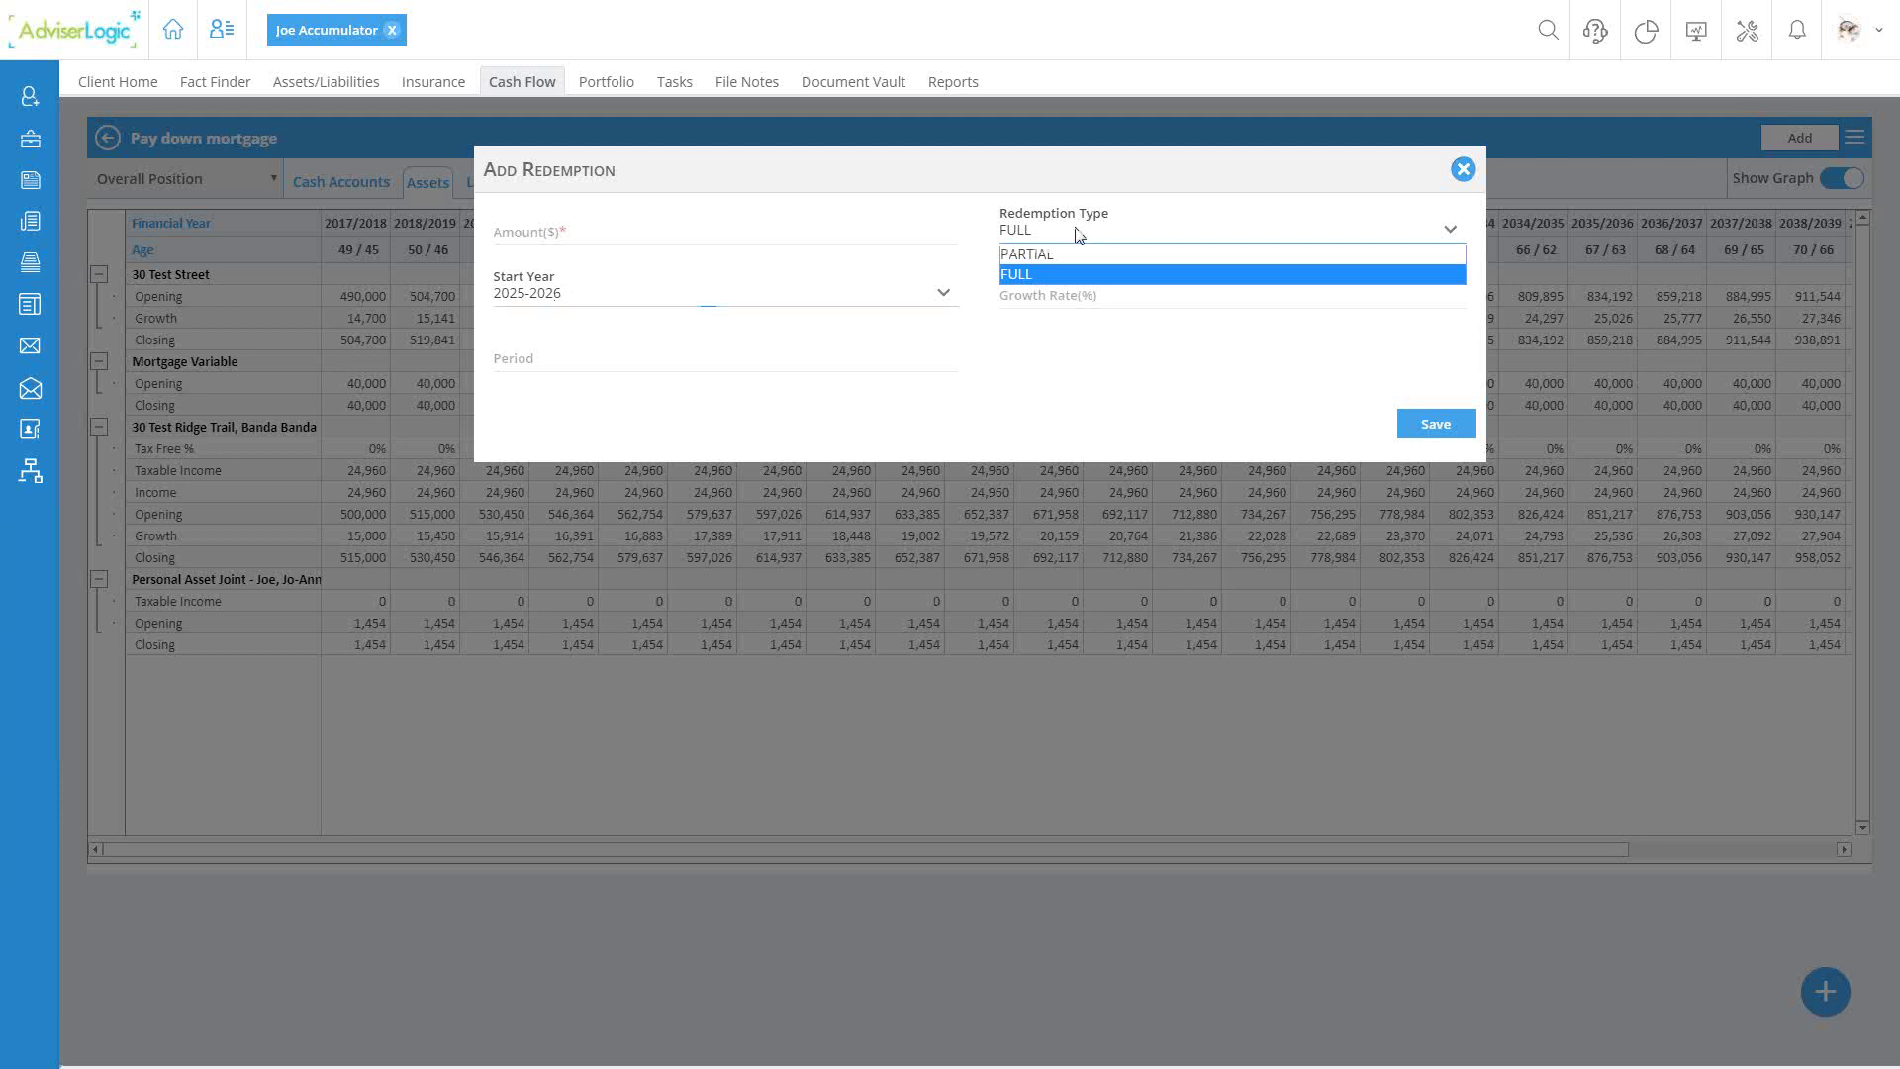
pyautogui.click(1030, 275)
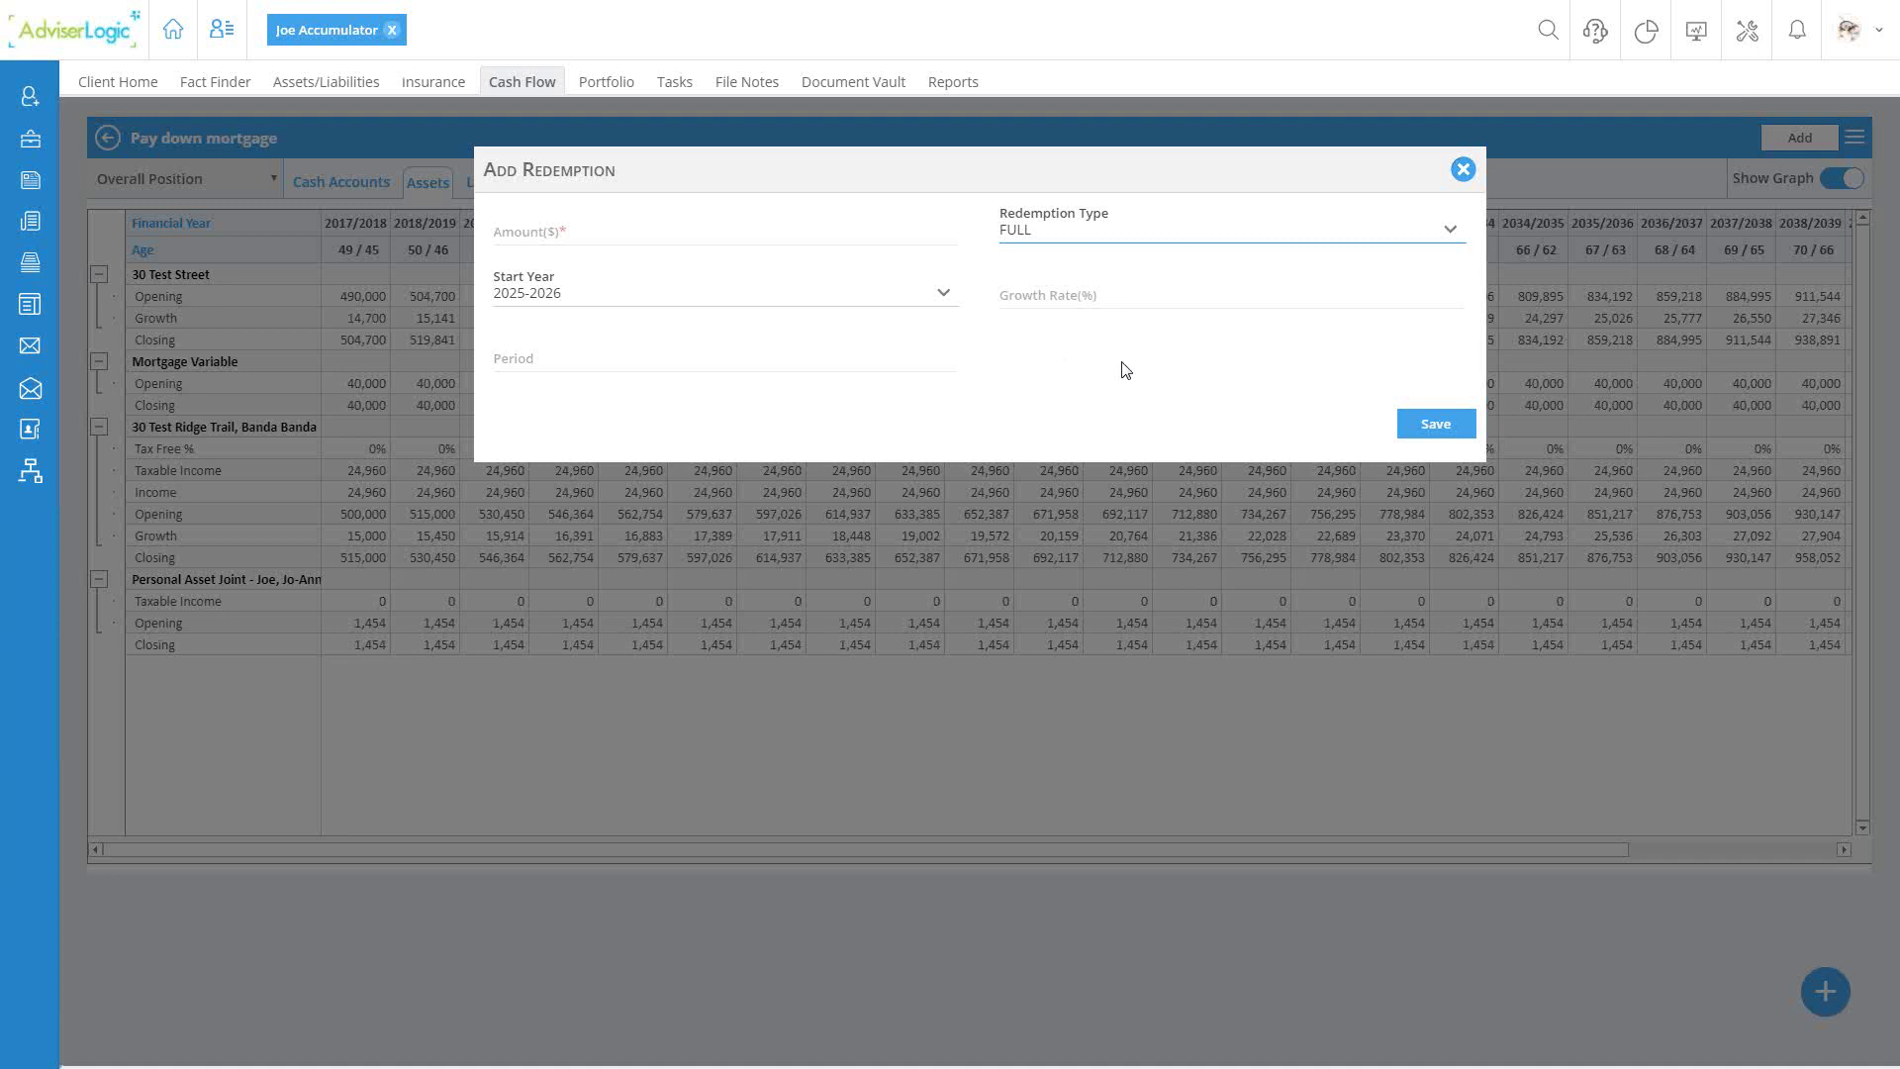
pyautogui.click(1436, 426)
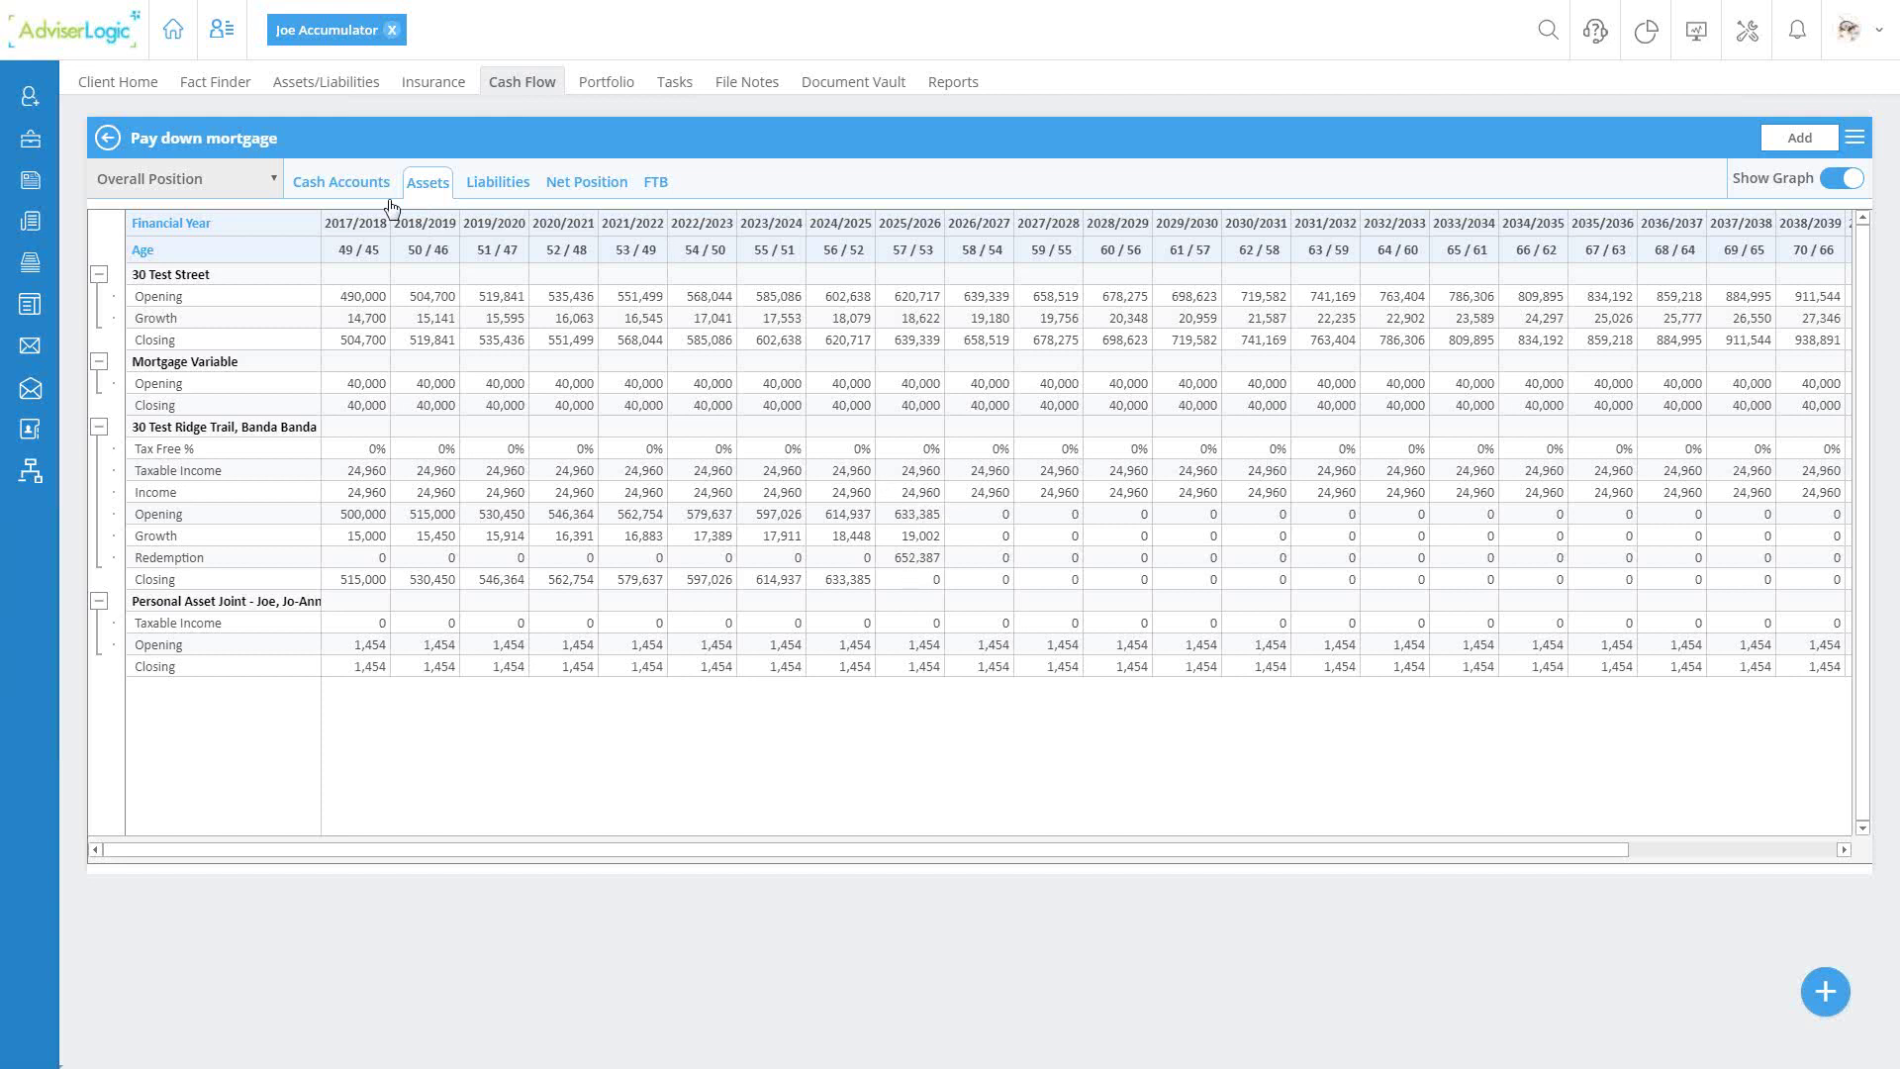
# Step: Check how the property redemption affects inflows, tax payable, cash flow and closing balance in the cash accounts
pyautogui.click(361, 185)
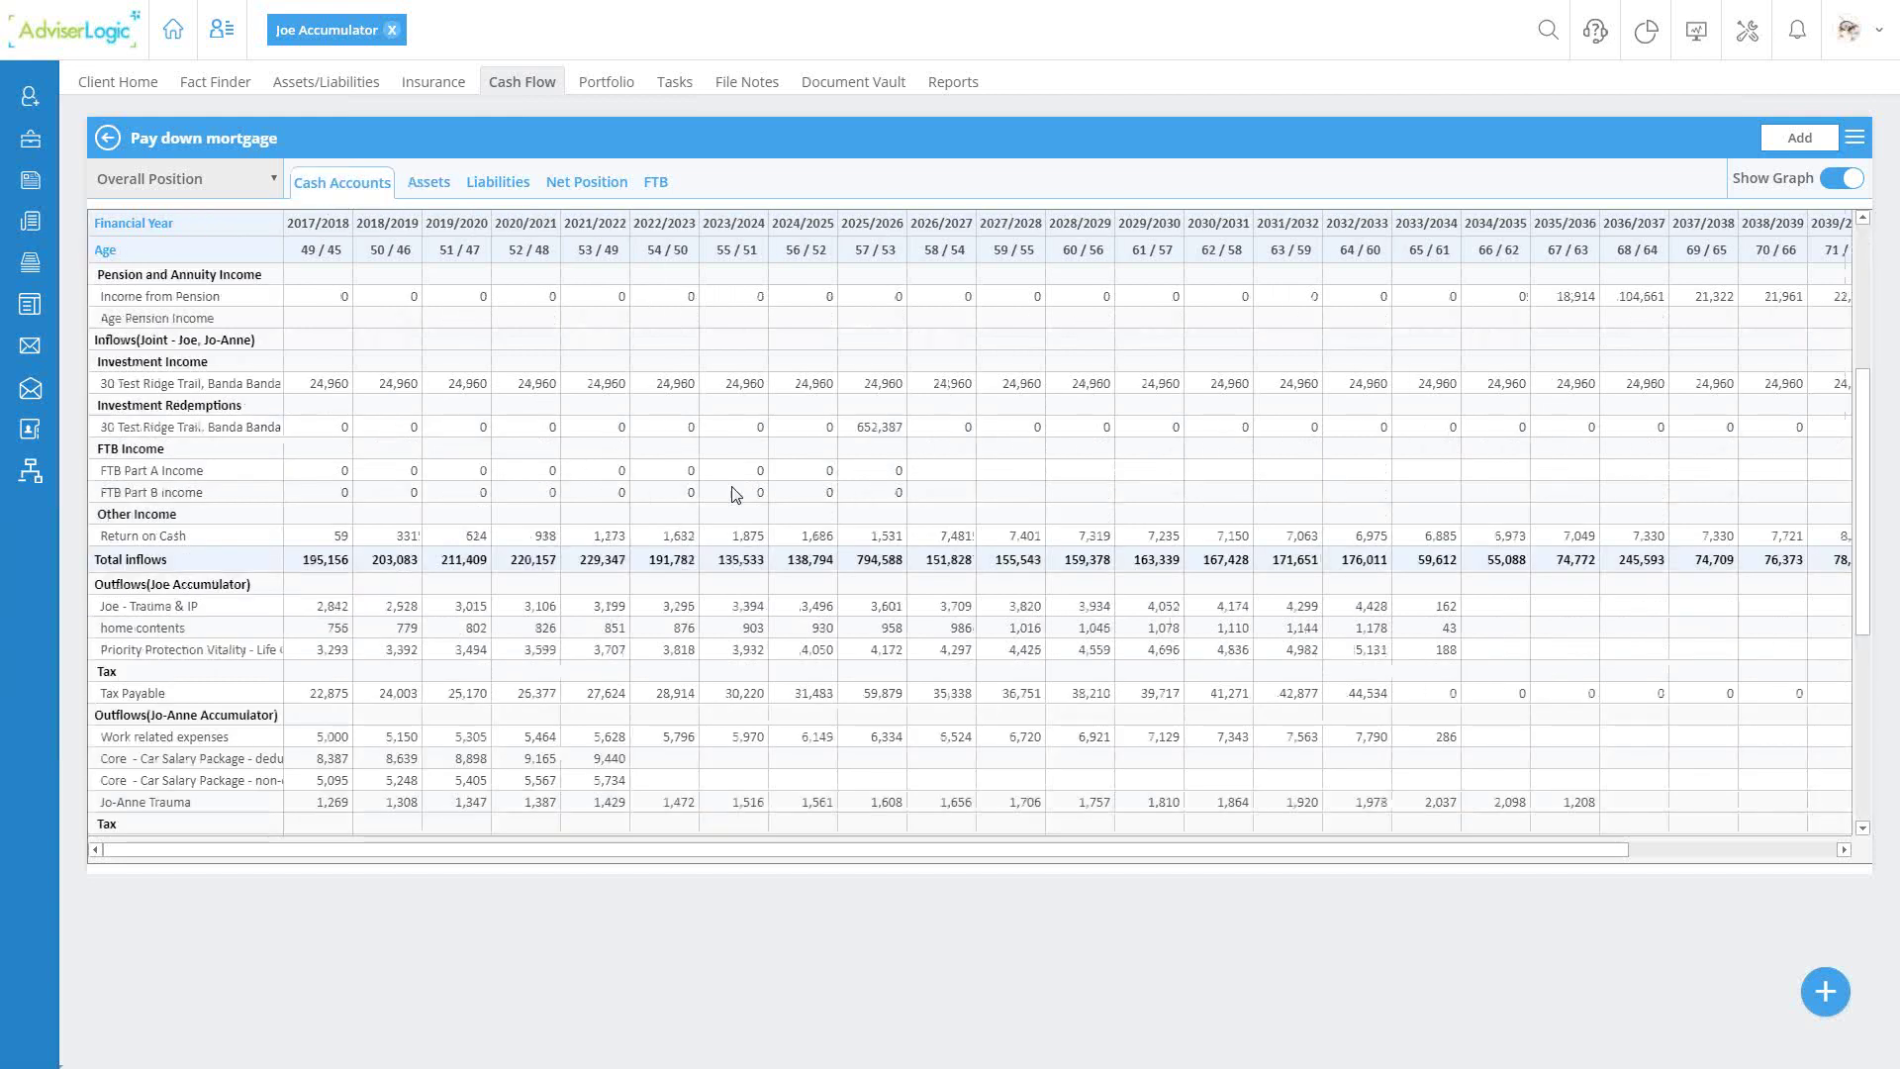
pyautogui.scroll(-2, 810, 433)
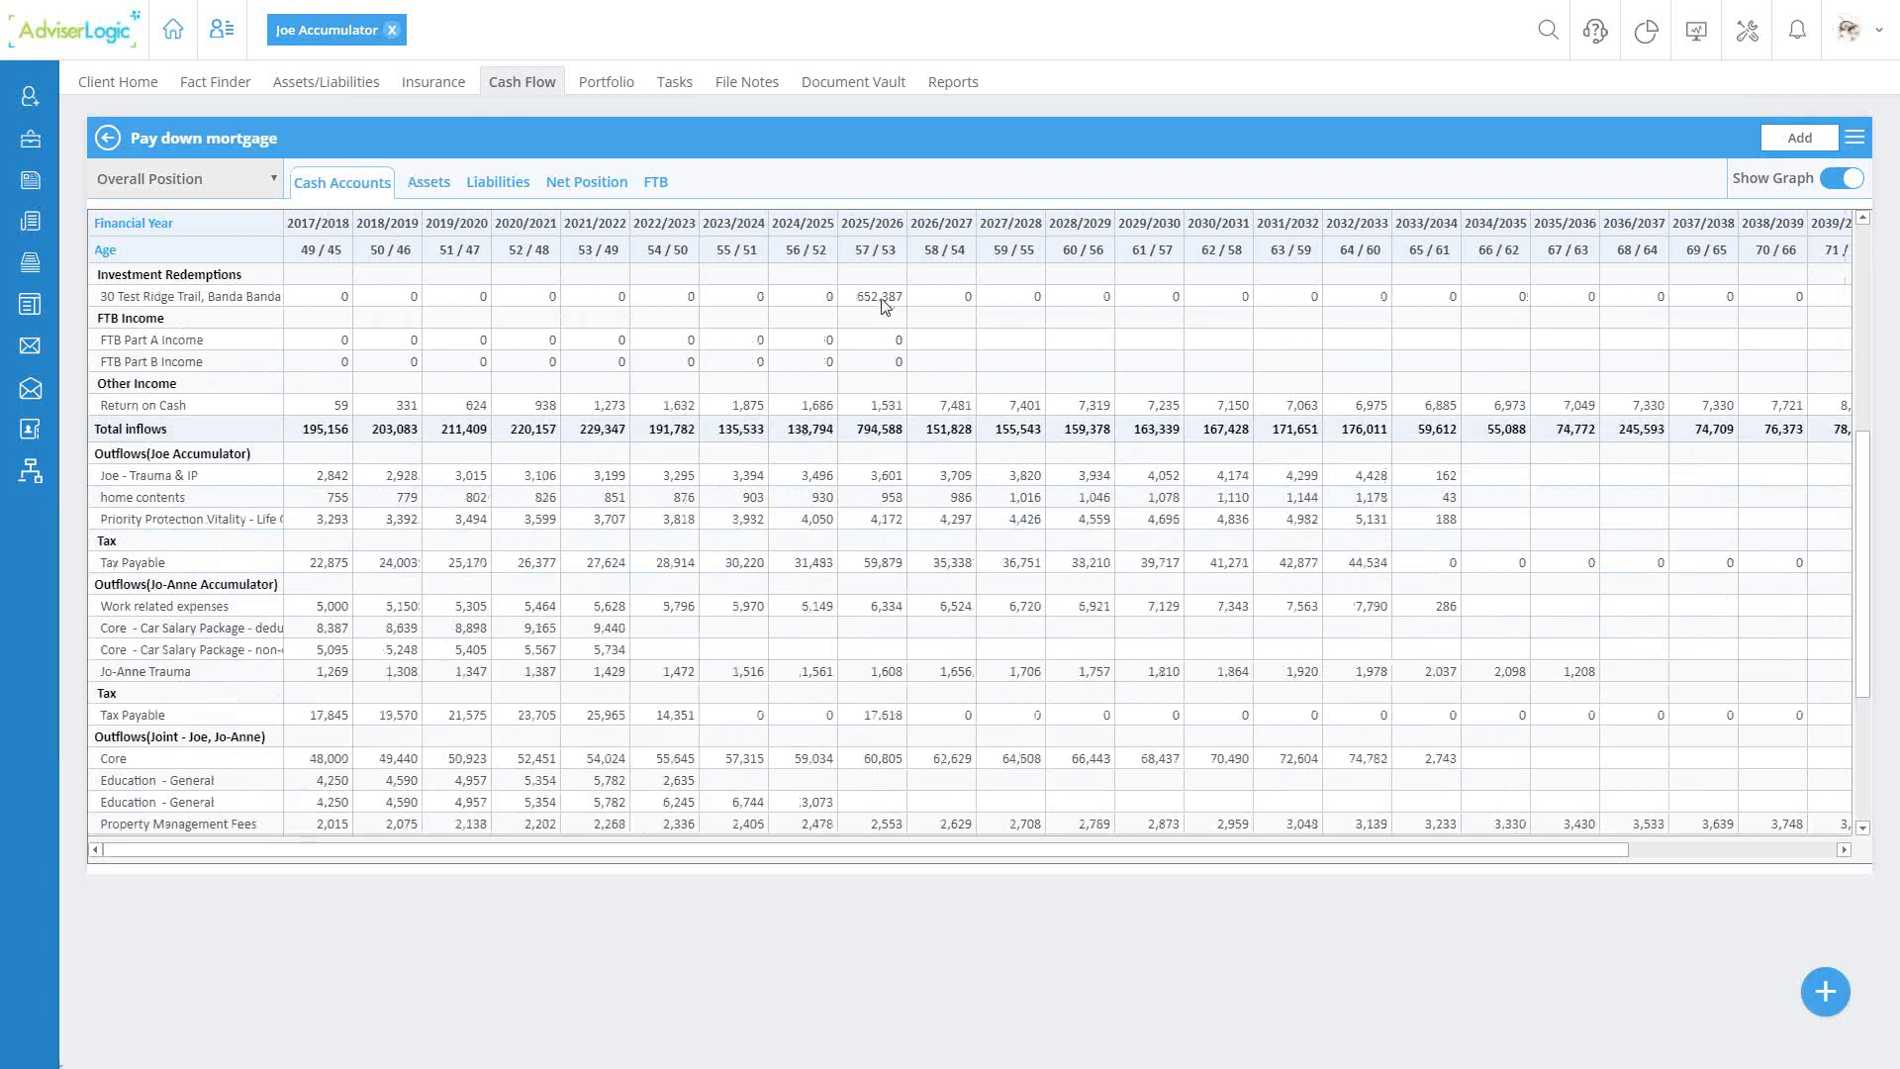
pyautogui.scroll(-4, 883, 306)
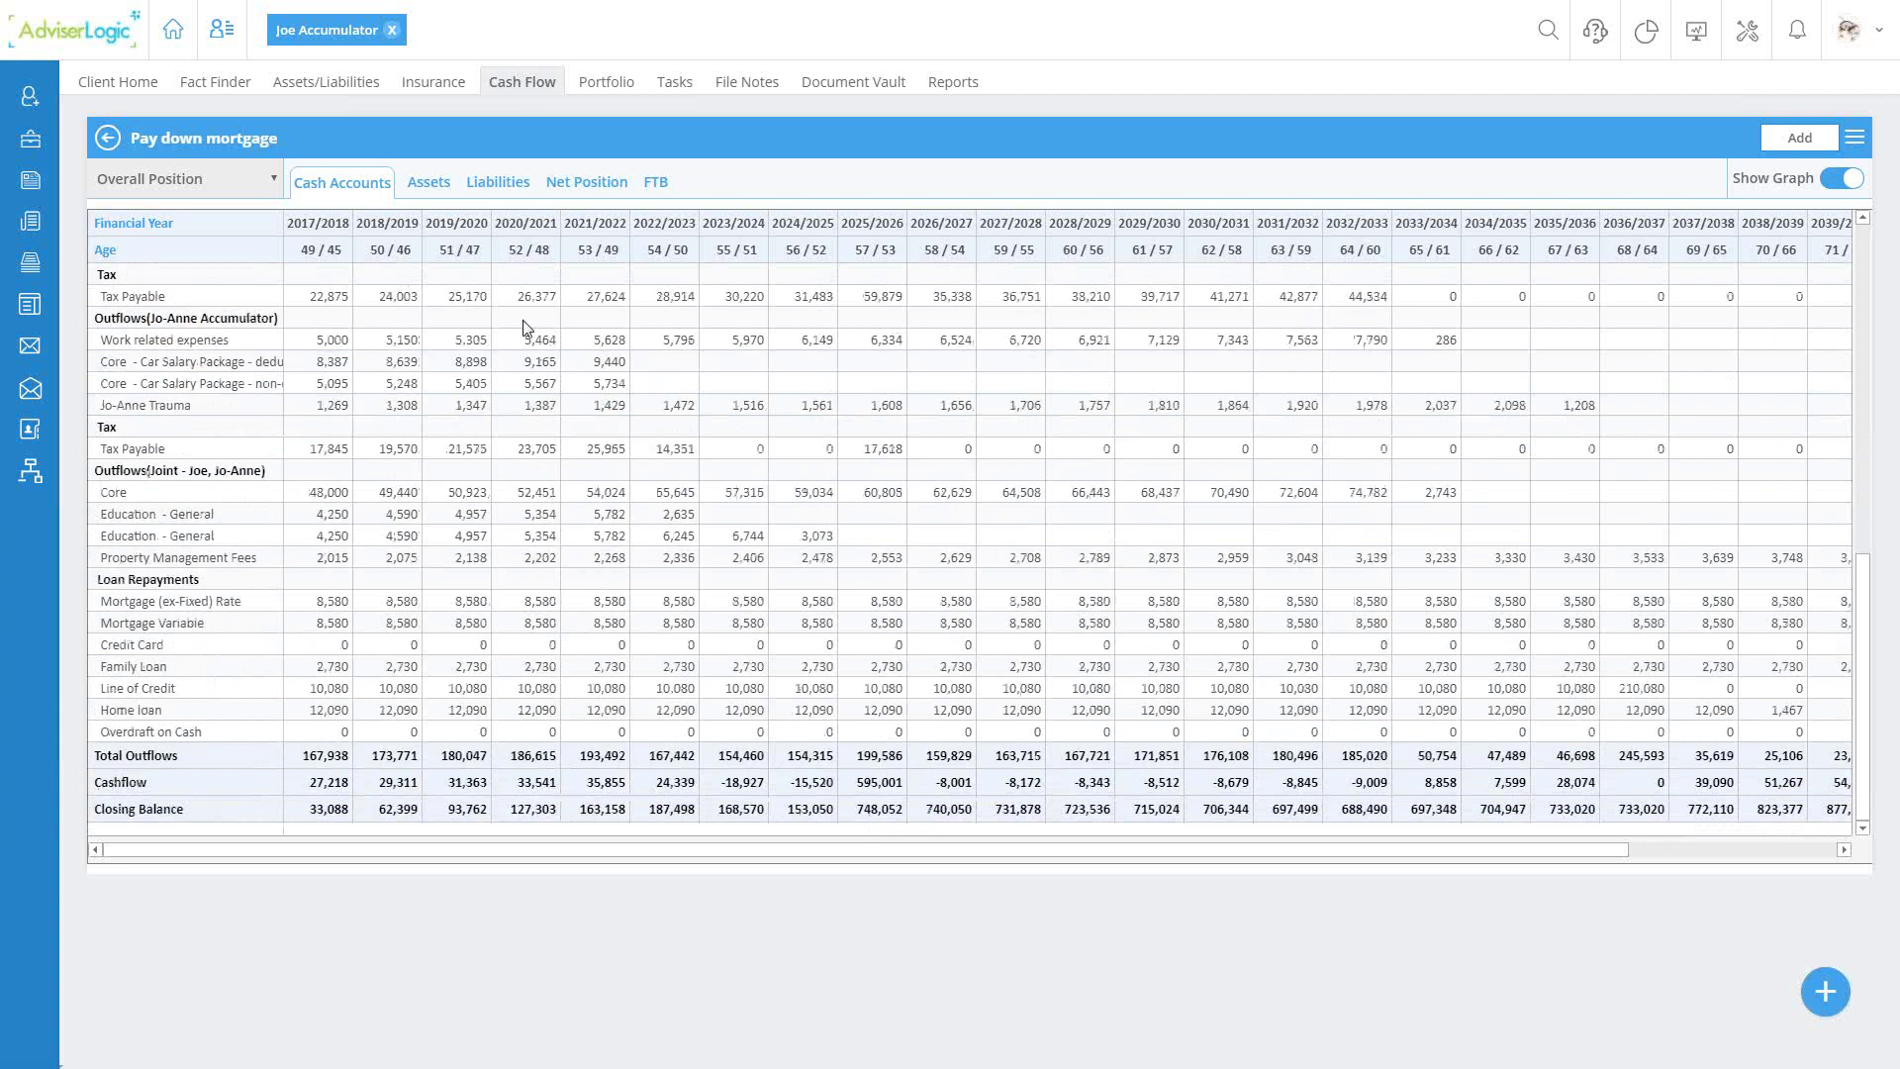
# Step: Review the repayments and closing amounts of each liability, and the options for editing, repaying or redrawing the Line of Credit
pyautogui.click(503, 186)
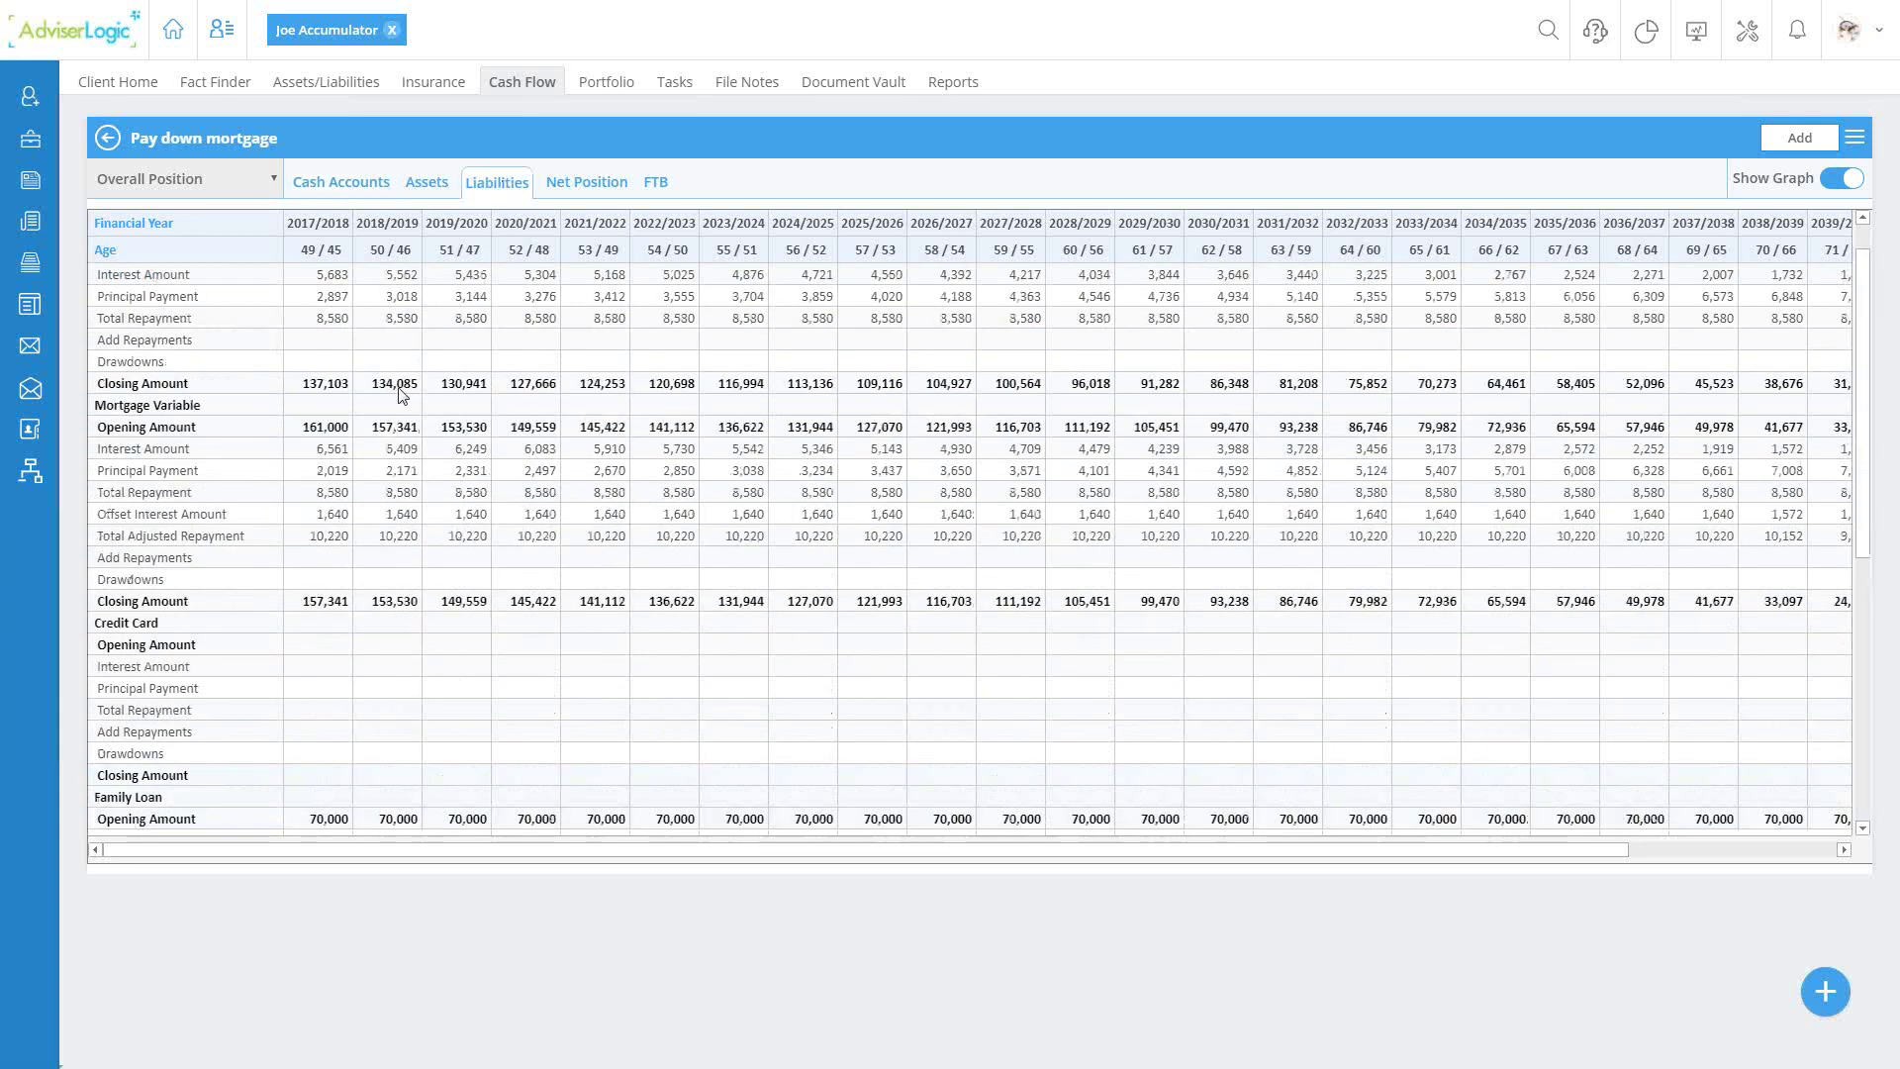
pyautogui.scroll(1, 478, 356)
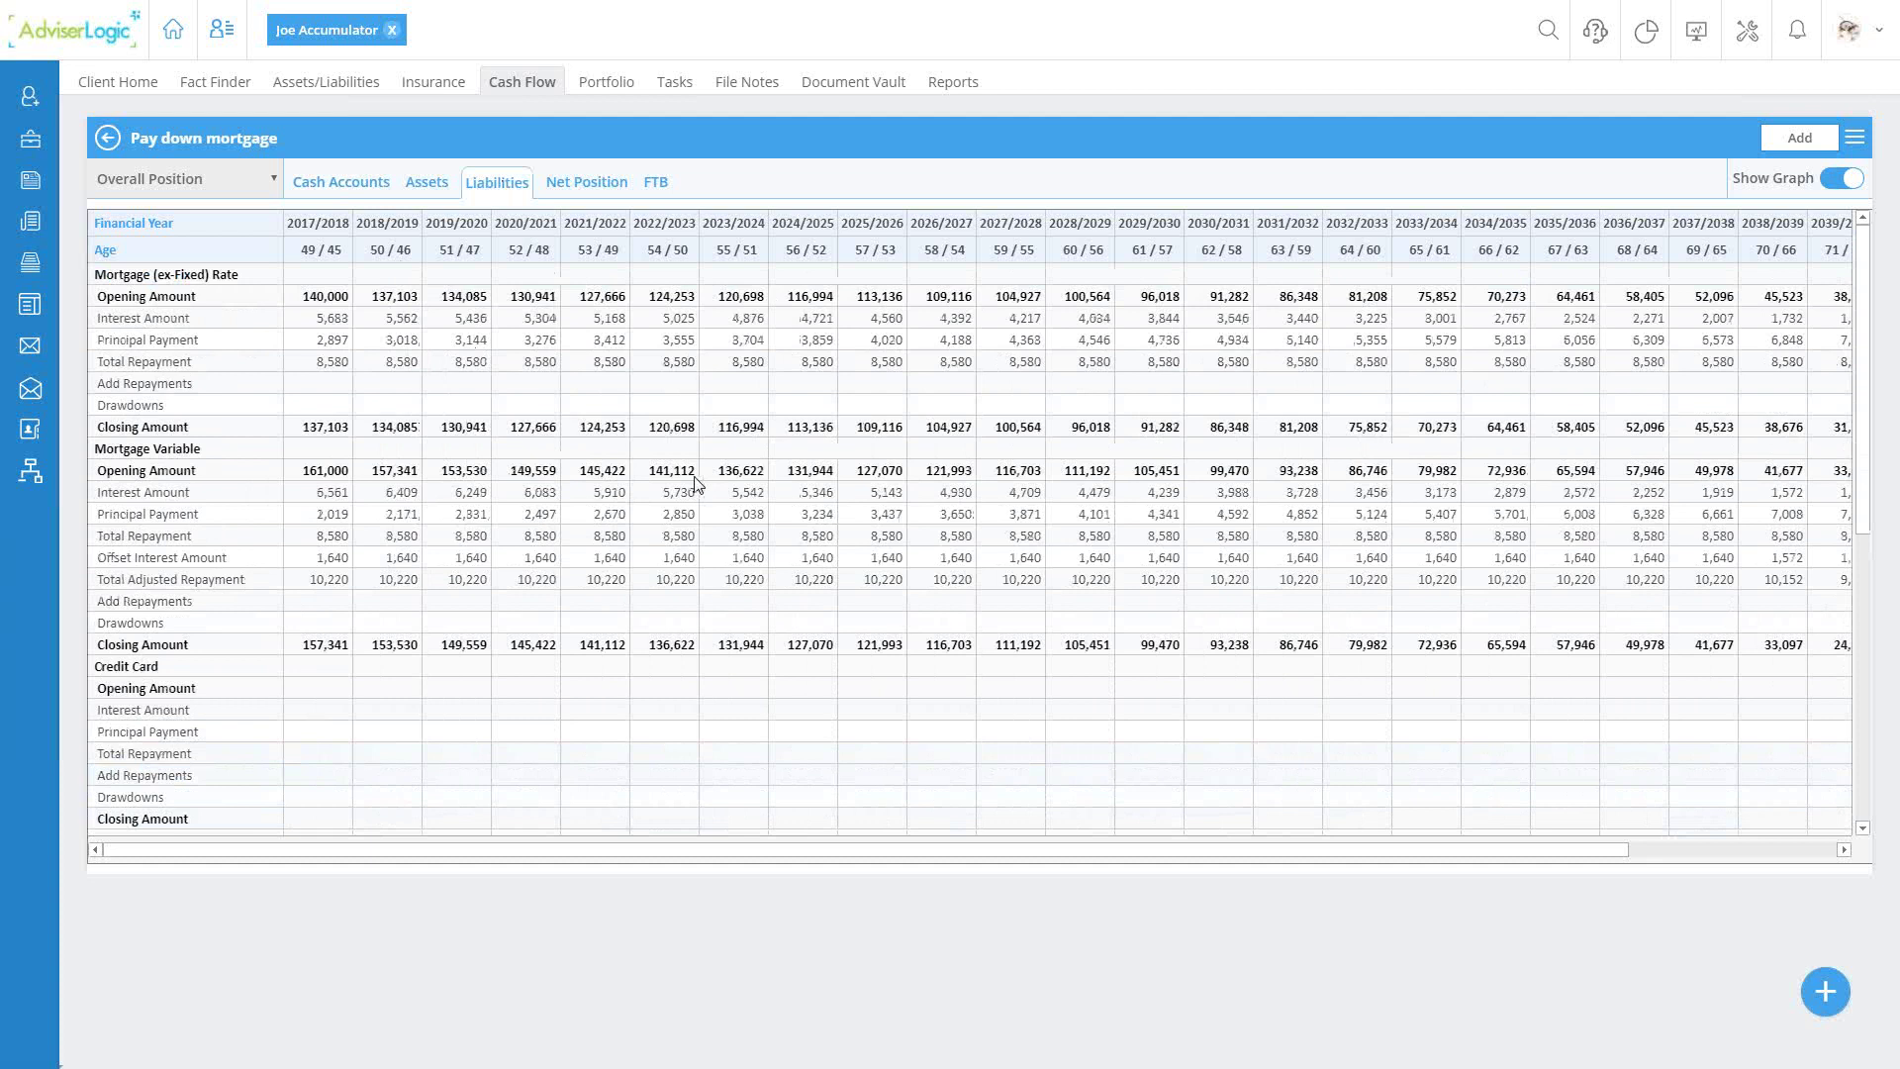
pyautogui.scroll(-6, 693, 482)
pyautogui.scroll(-5, 700, 488)
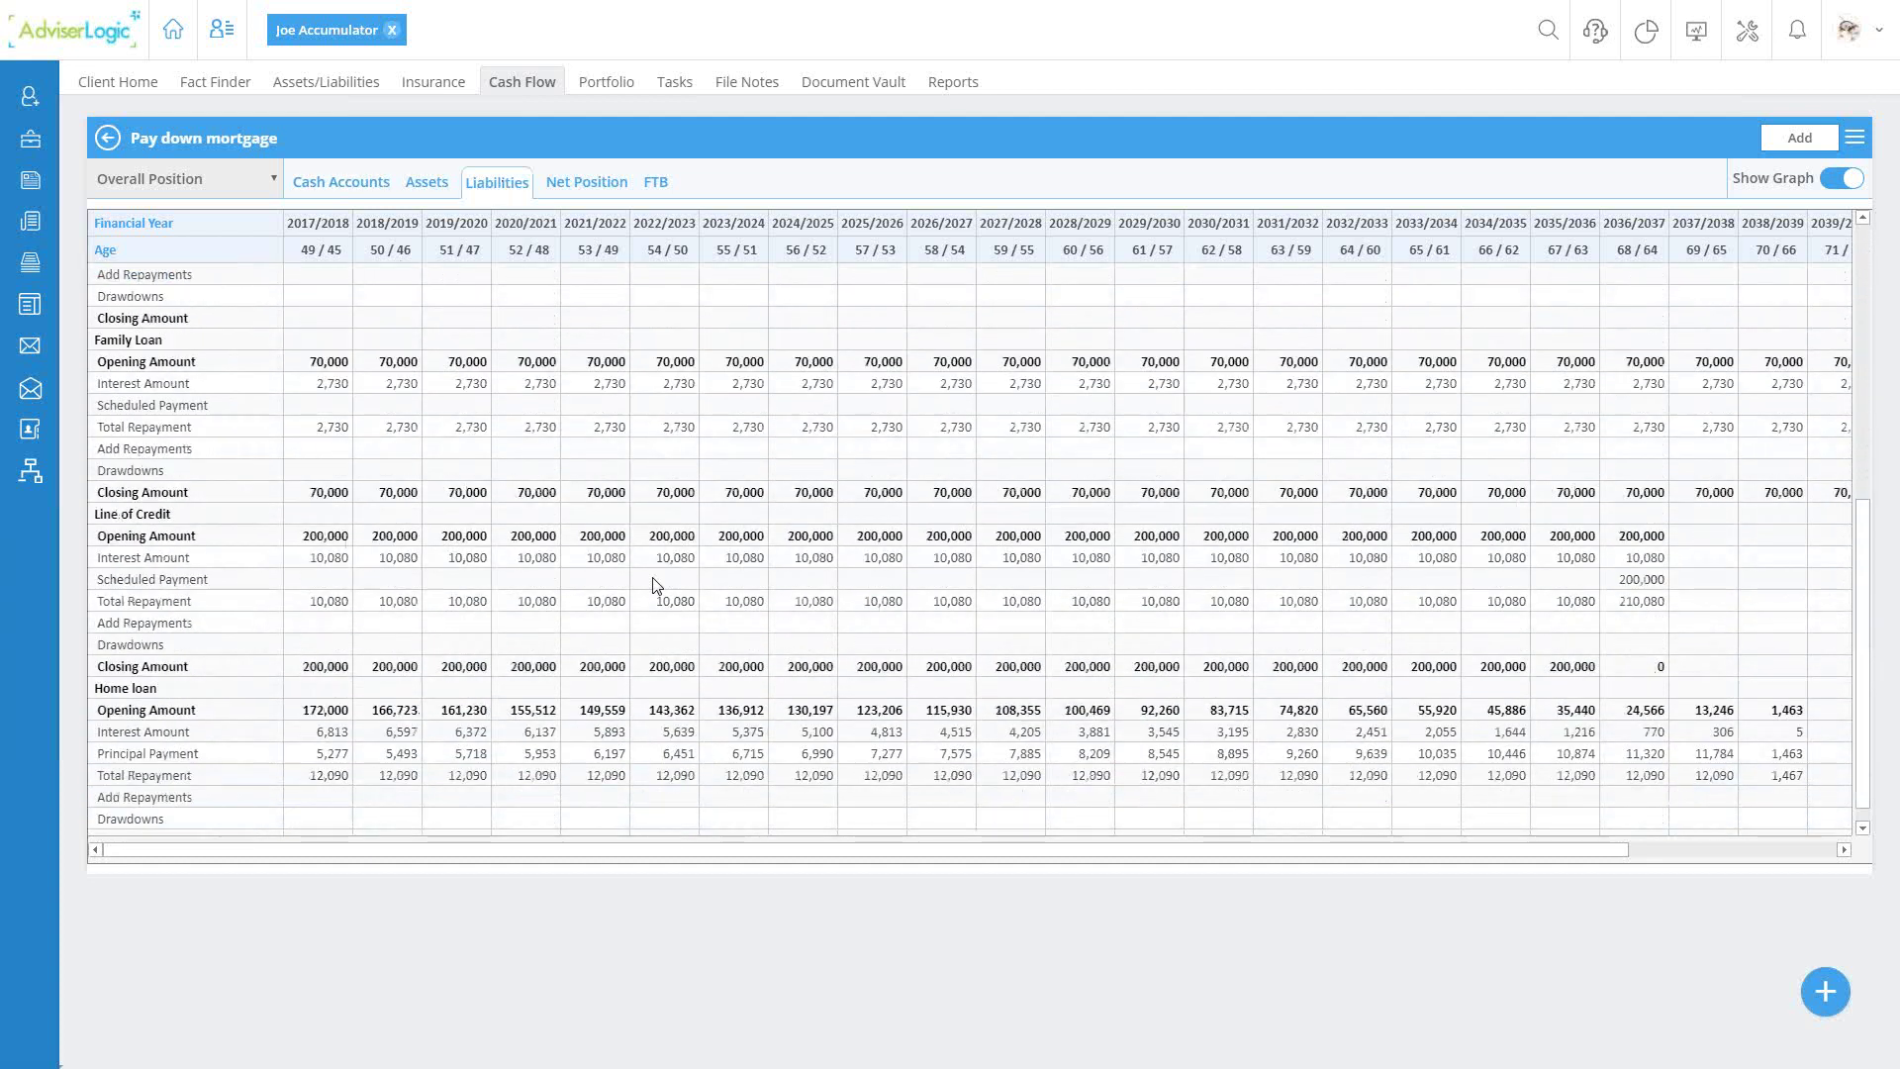
pyautogui.rightClick(628, 542)
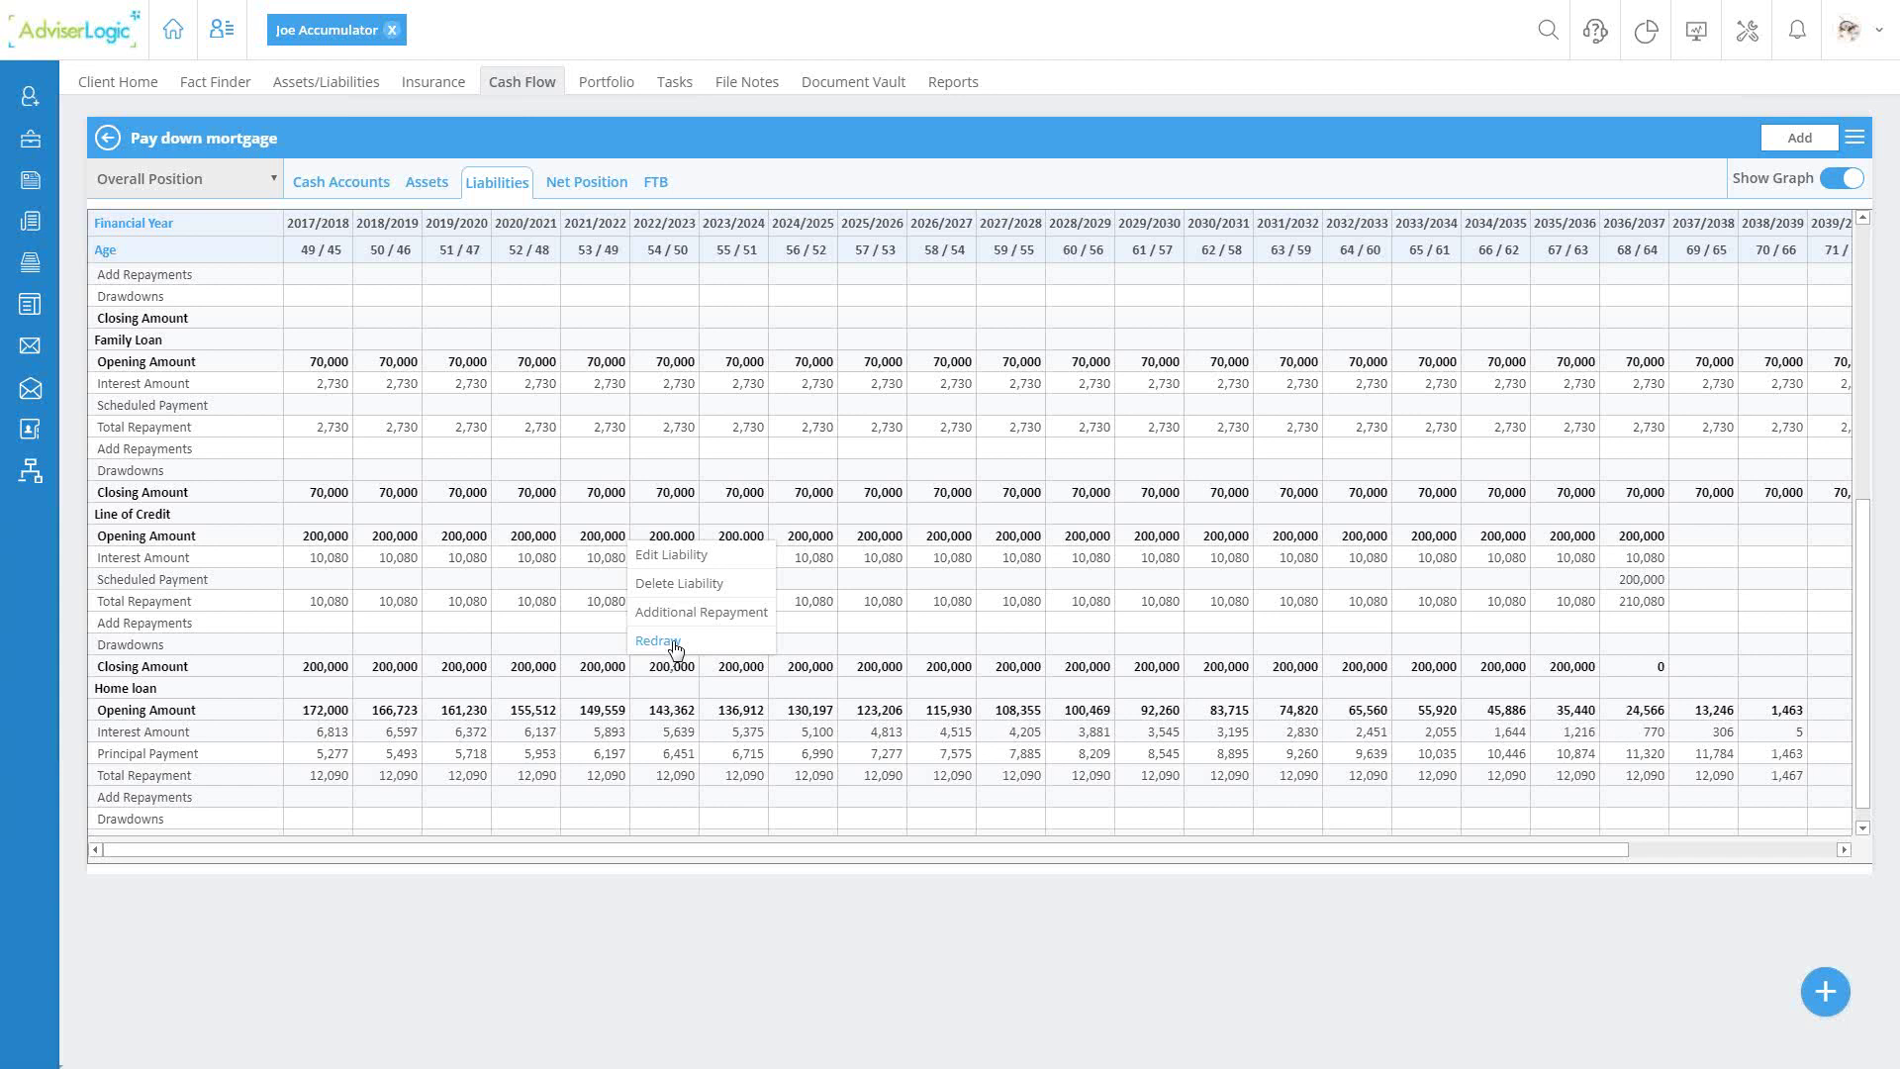
# Step: Review the scenario's Net Position projection and the FTB Part A and Part B calculations
pyautogui.click(587, 187)
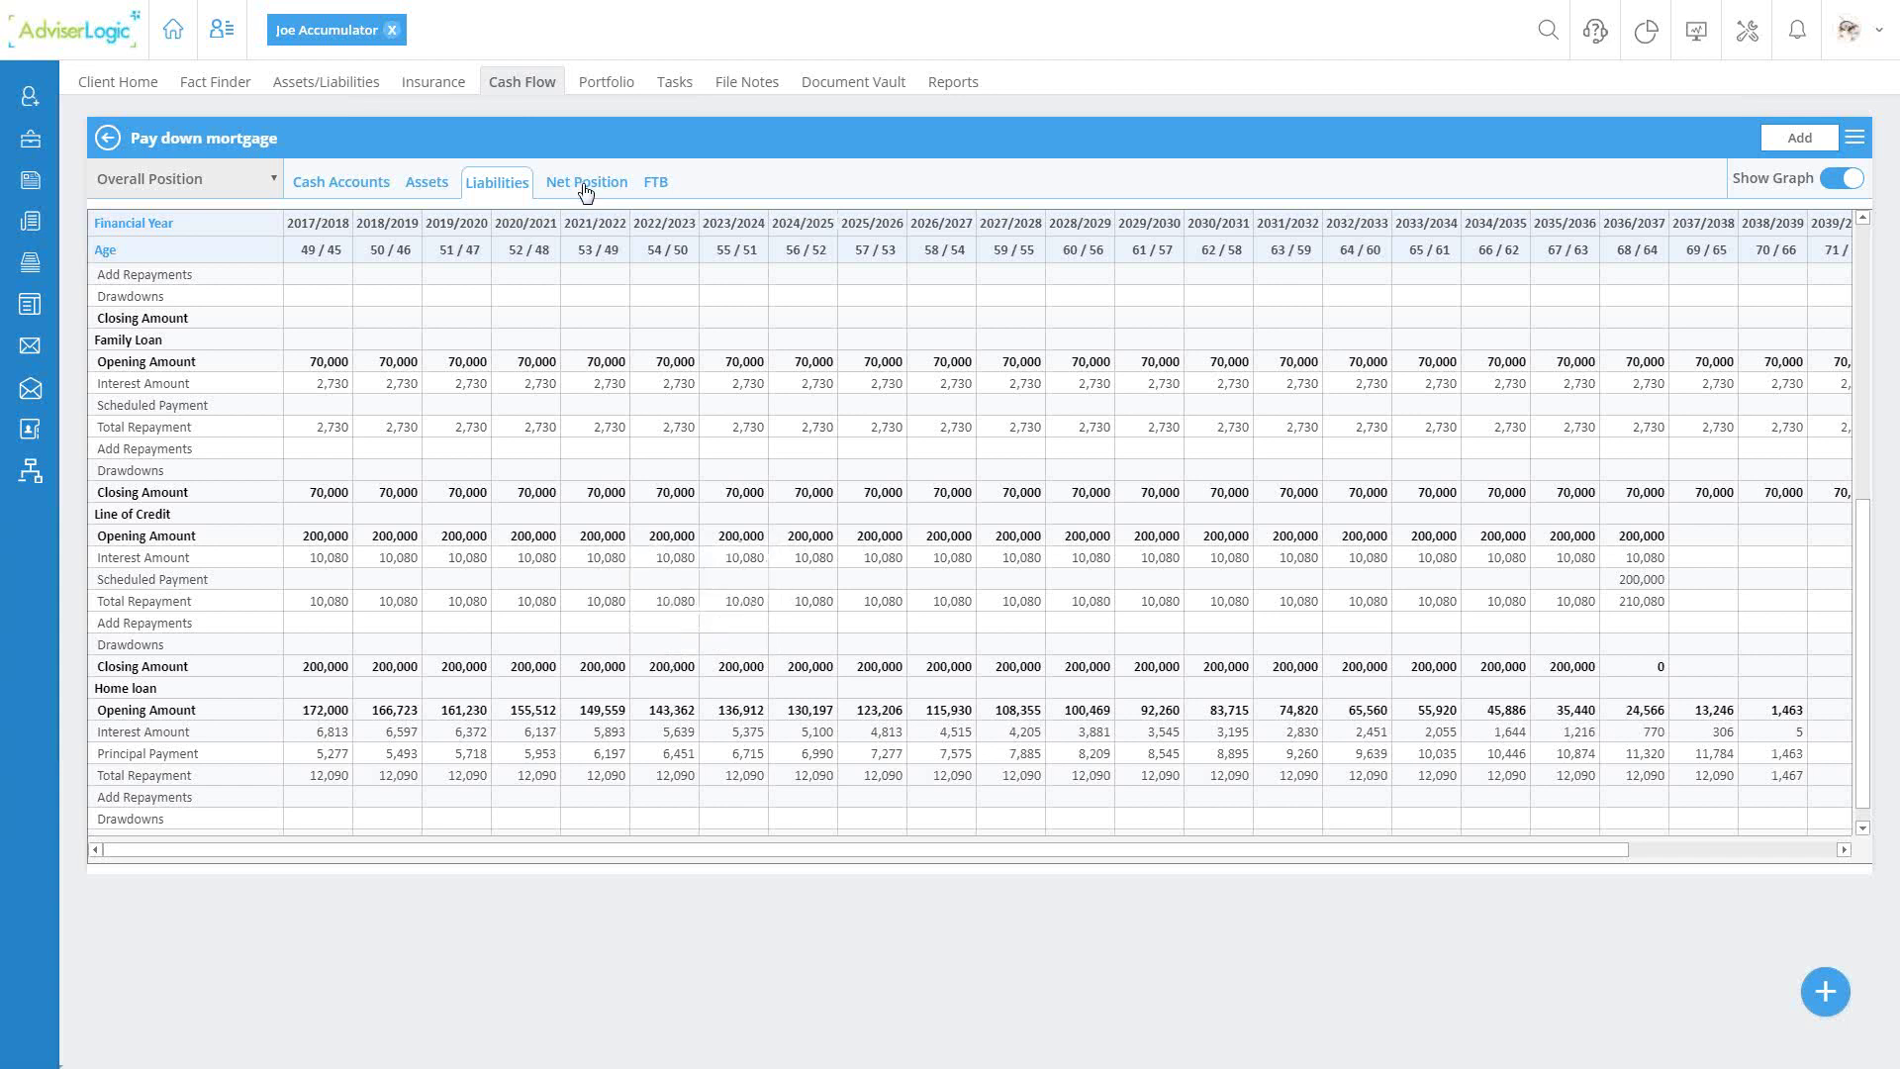
pyautogui.click(586, 185)
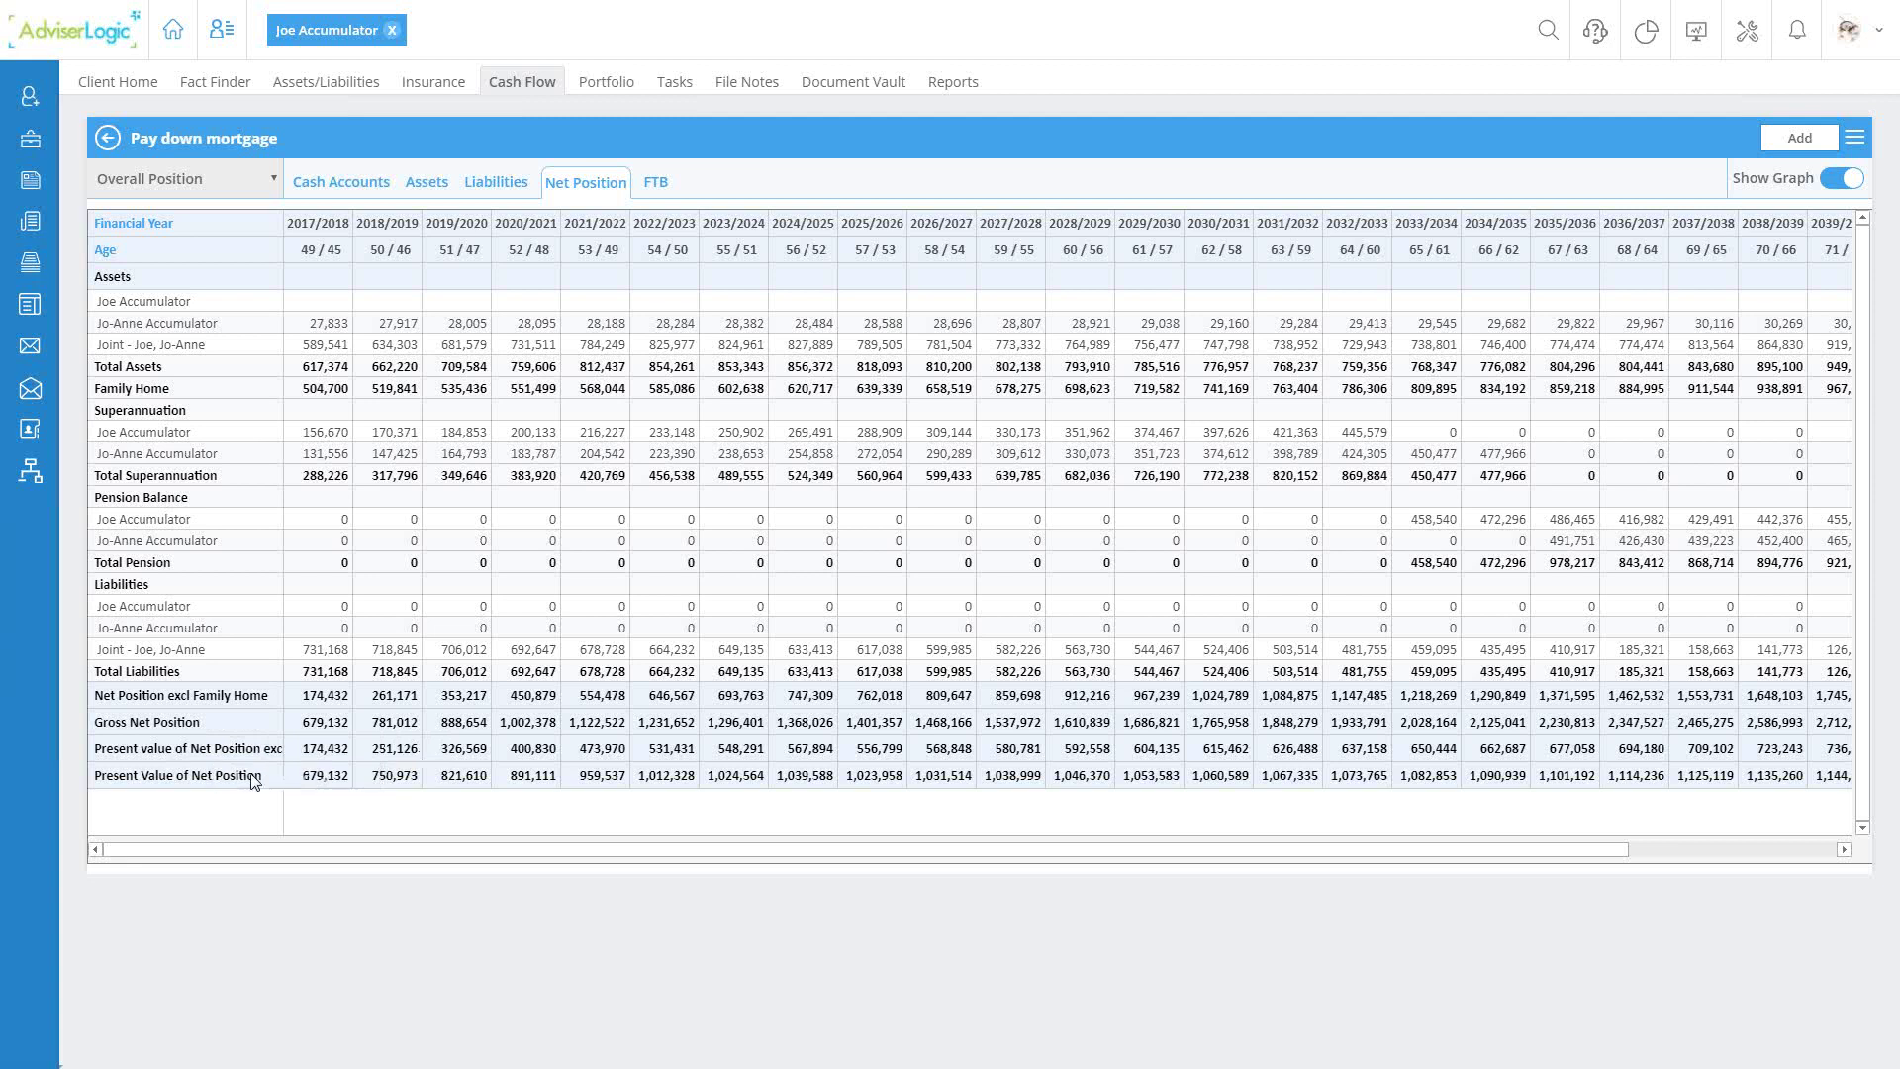
pyautogui.click(662, 192)
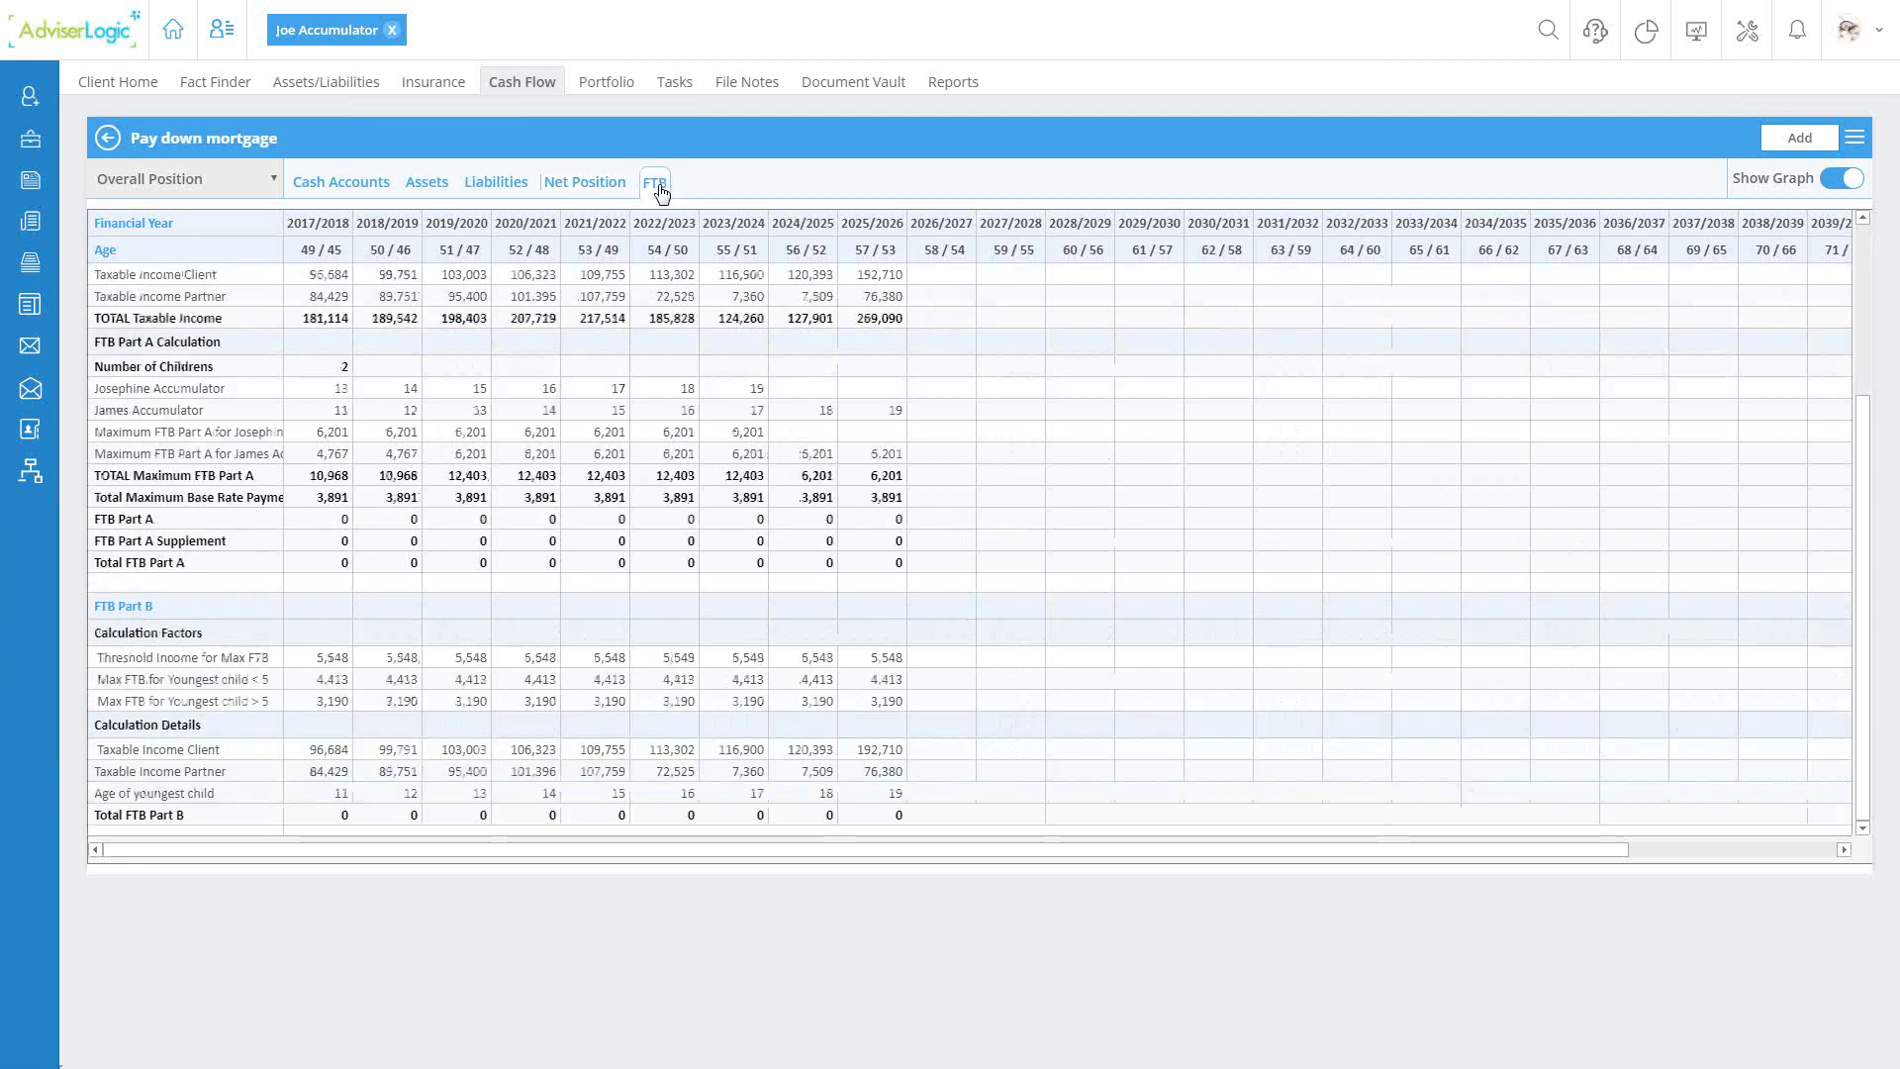
pyautogui.scroll(3, 661, 284)
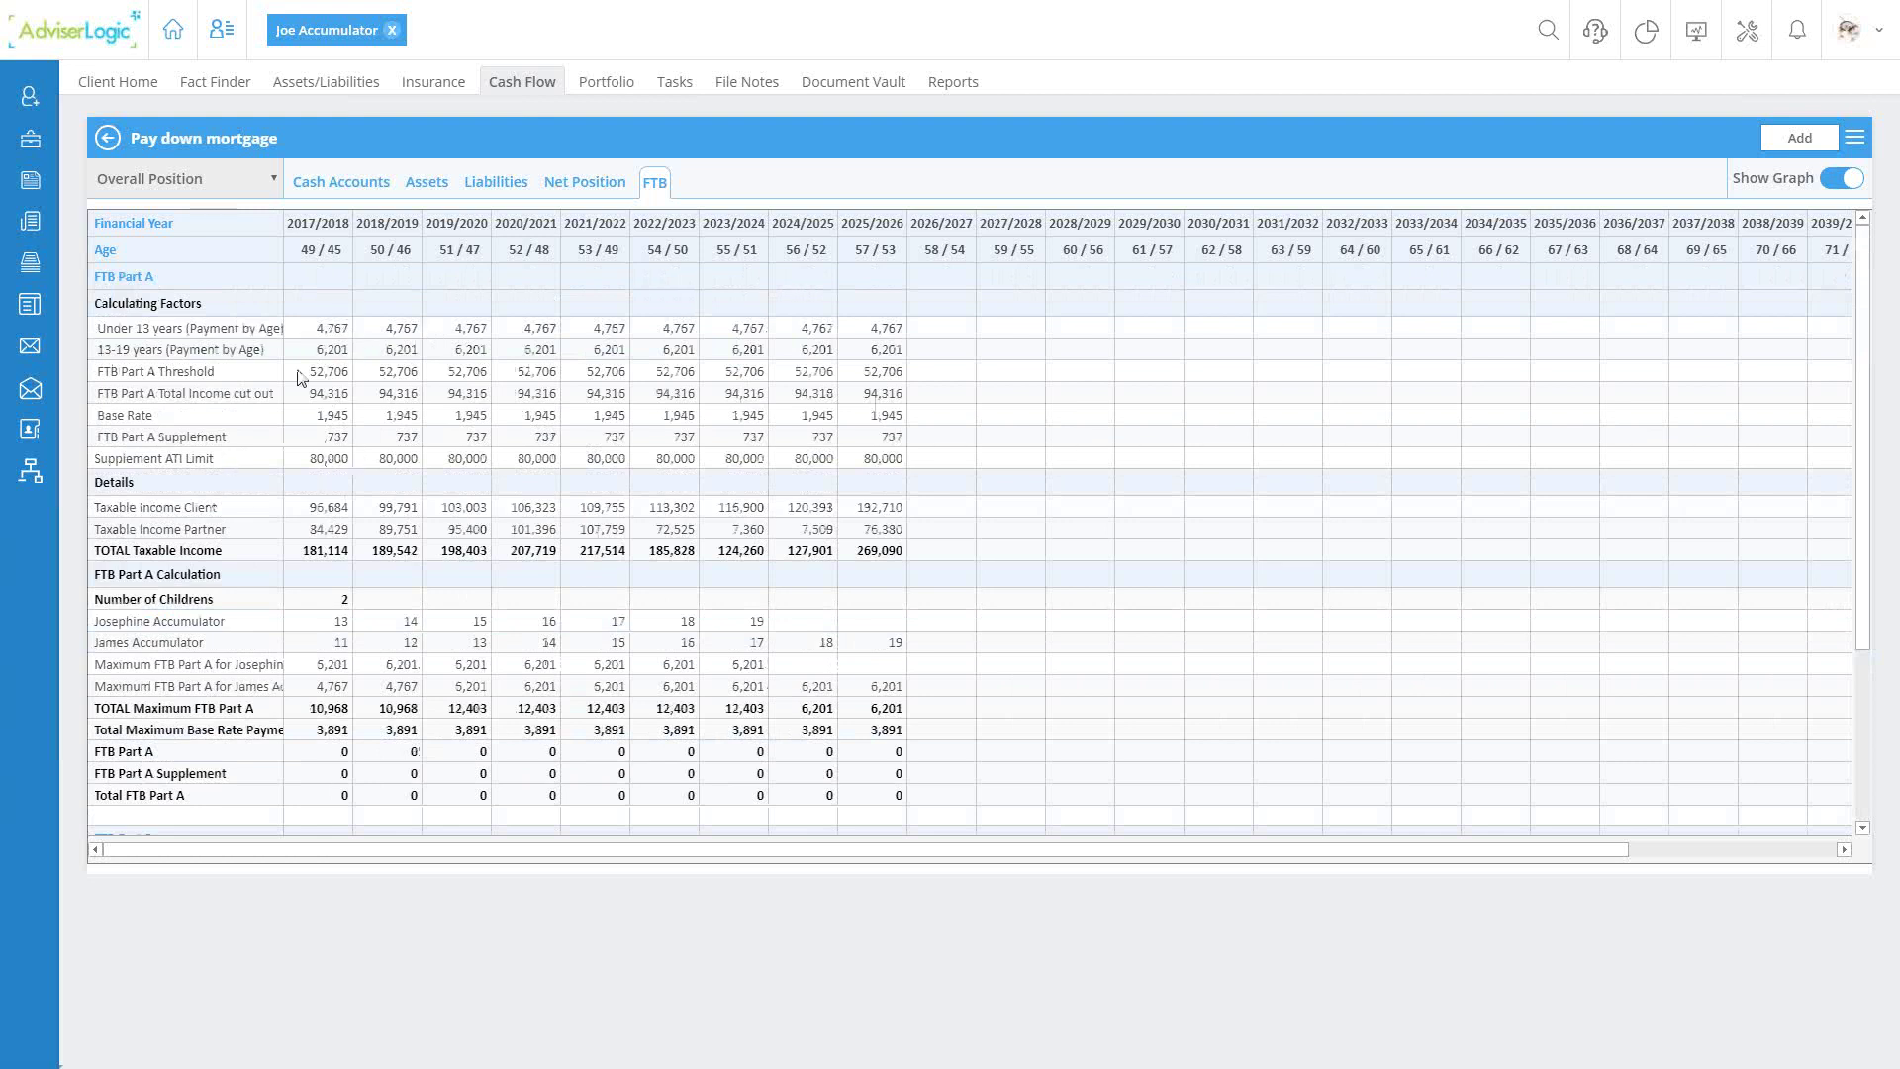
pyautogui.scroll(-1, 379, 467)
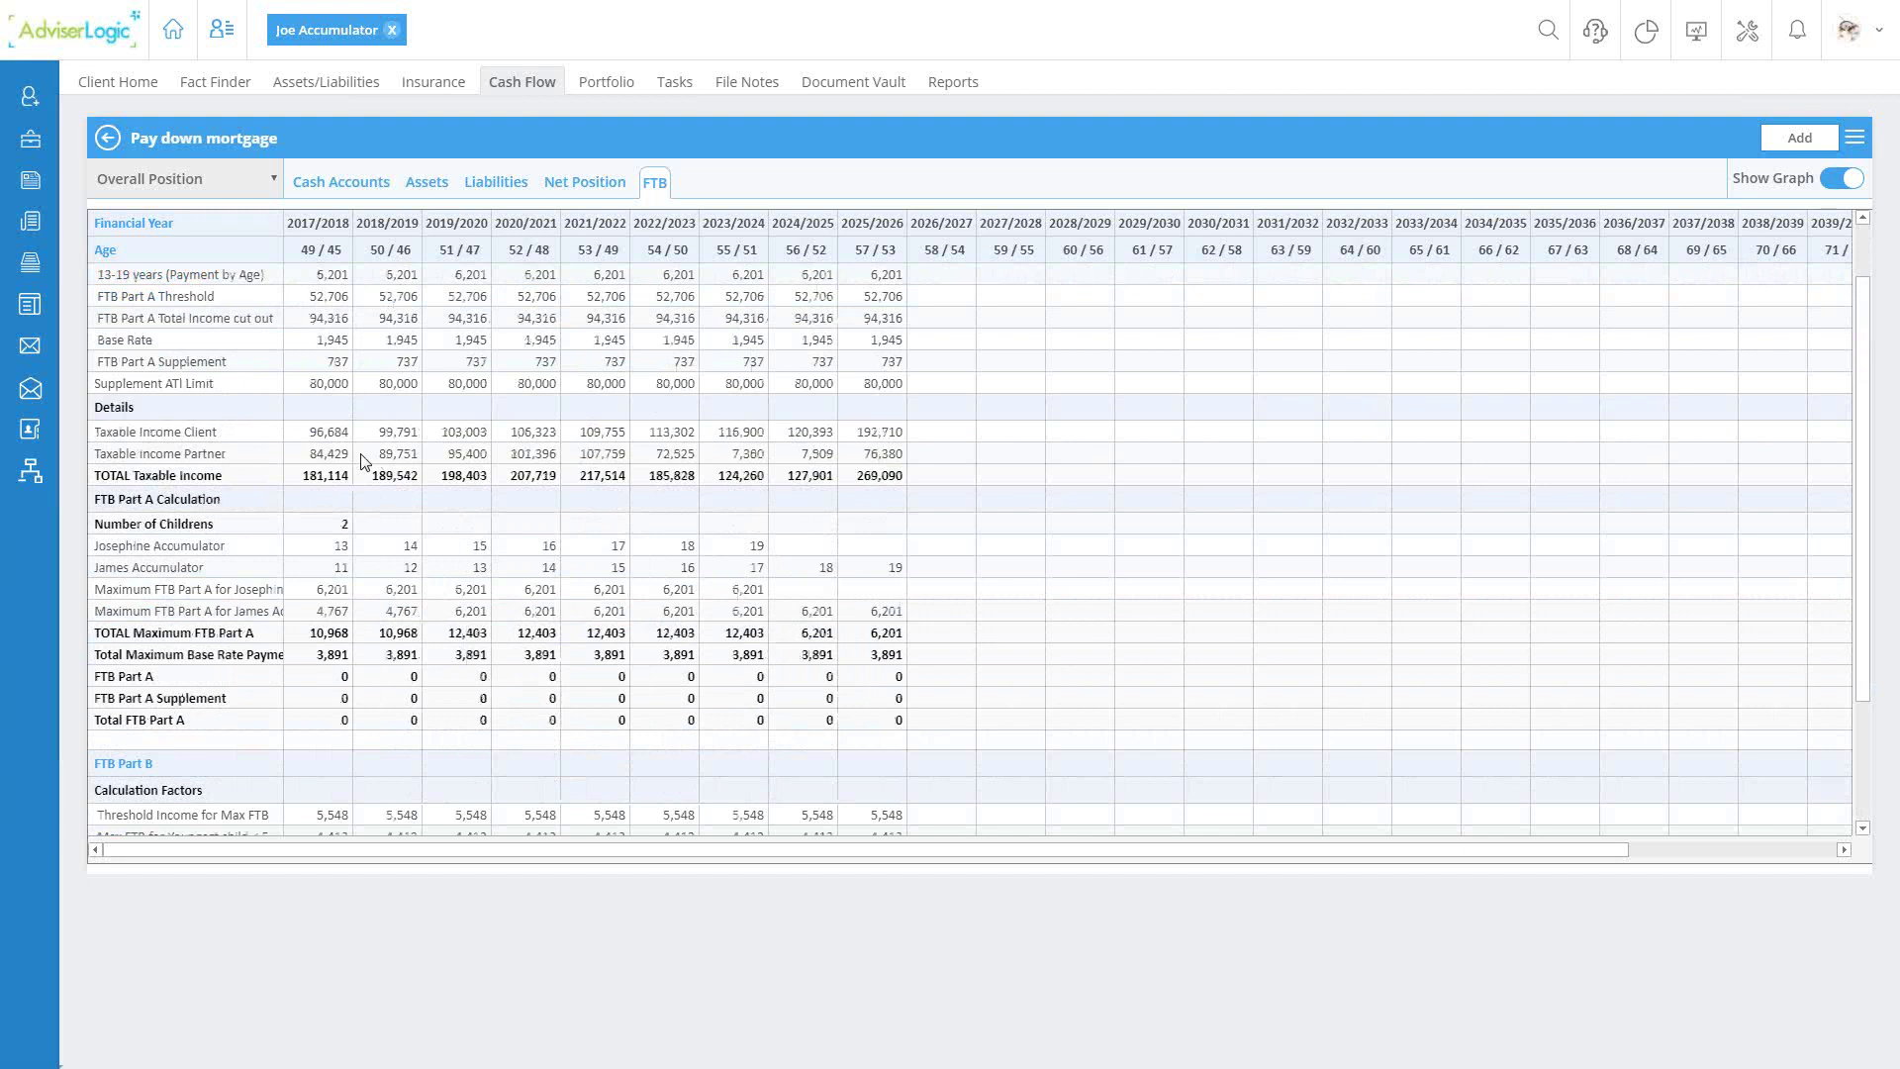
pyautogui.scroll(-1, 362, 462)
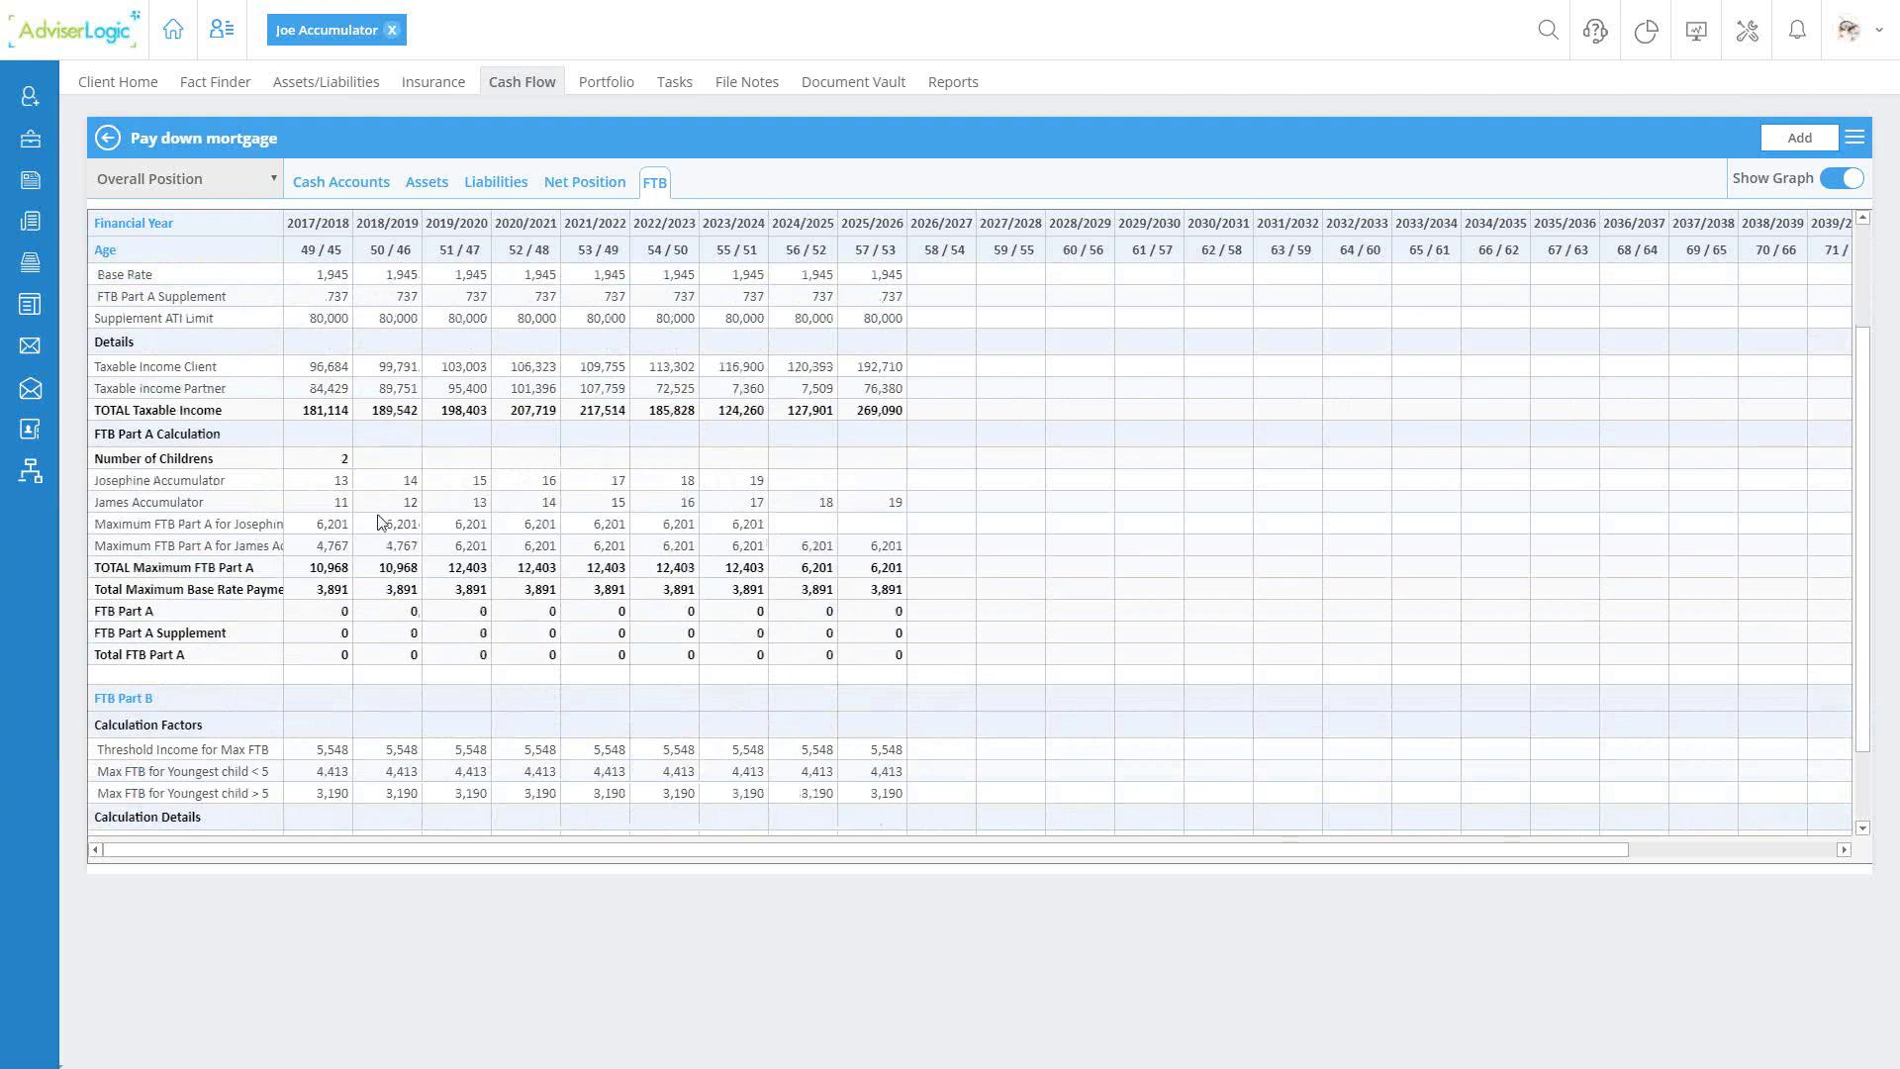
pyautogui.scroll(-1, 380, 521)
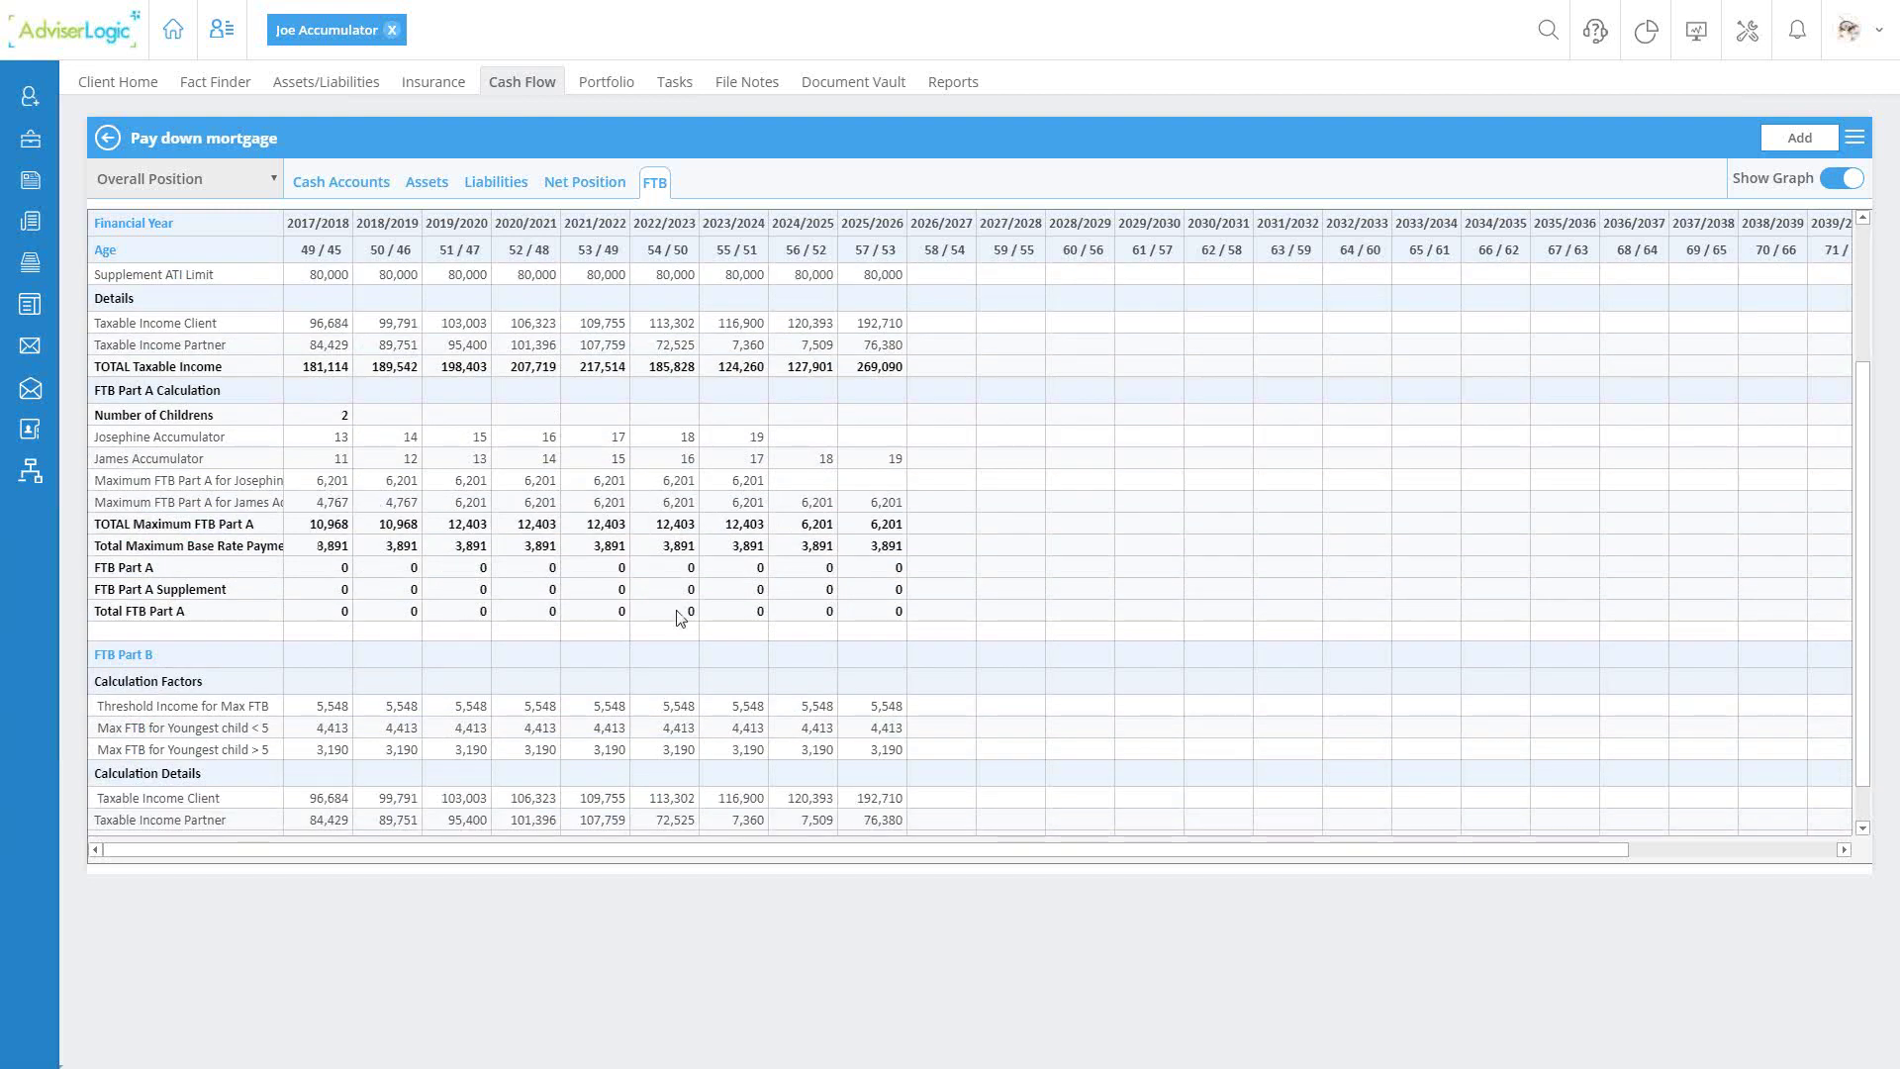
pyautogui.scroll(-1, 525, 626)
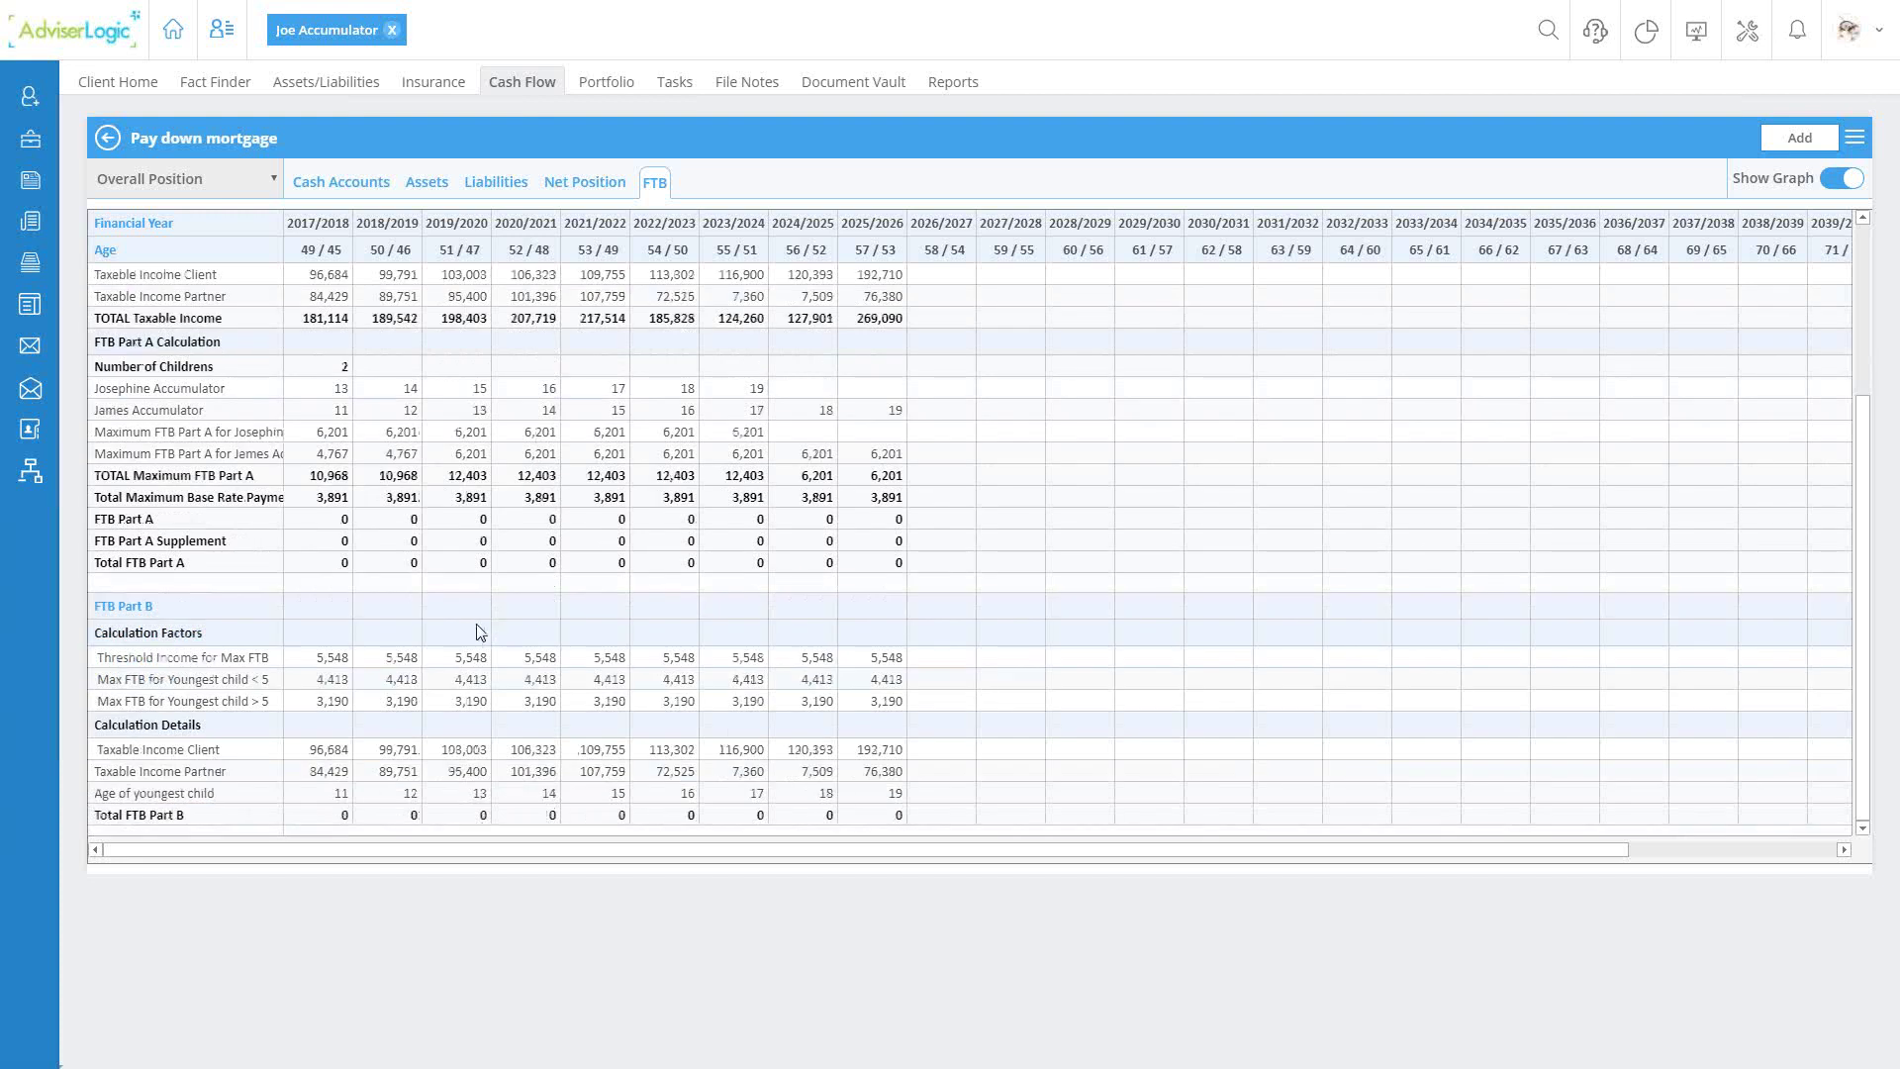
# Step: Switch from the overall position to the client's individual projections and review the Taxation and Super calculations
pyautogui.scroll(5, 479, 628)
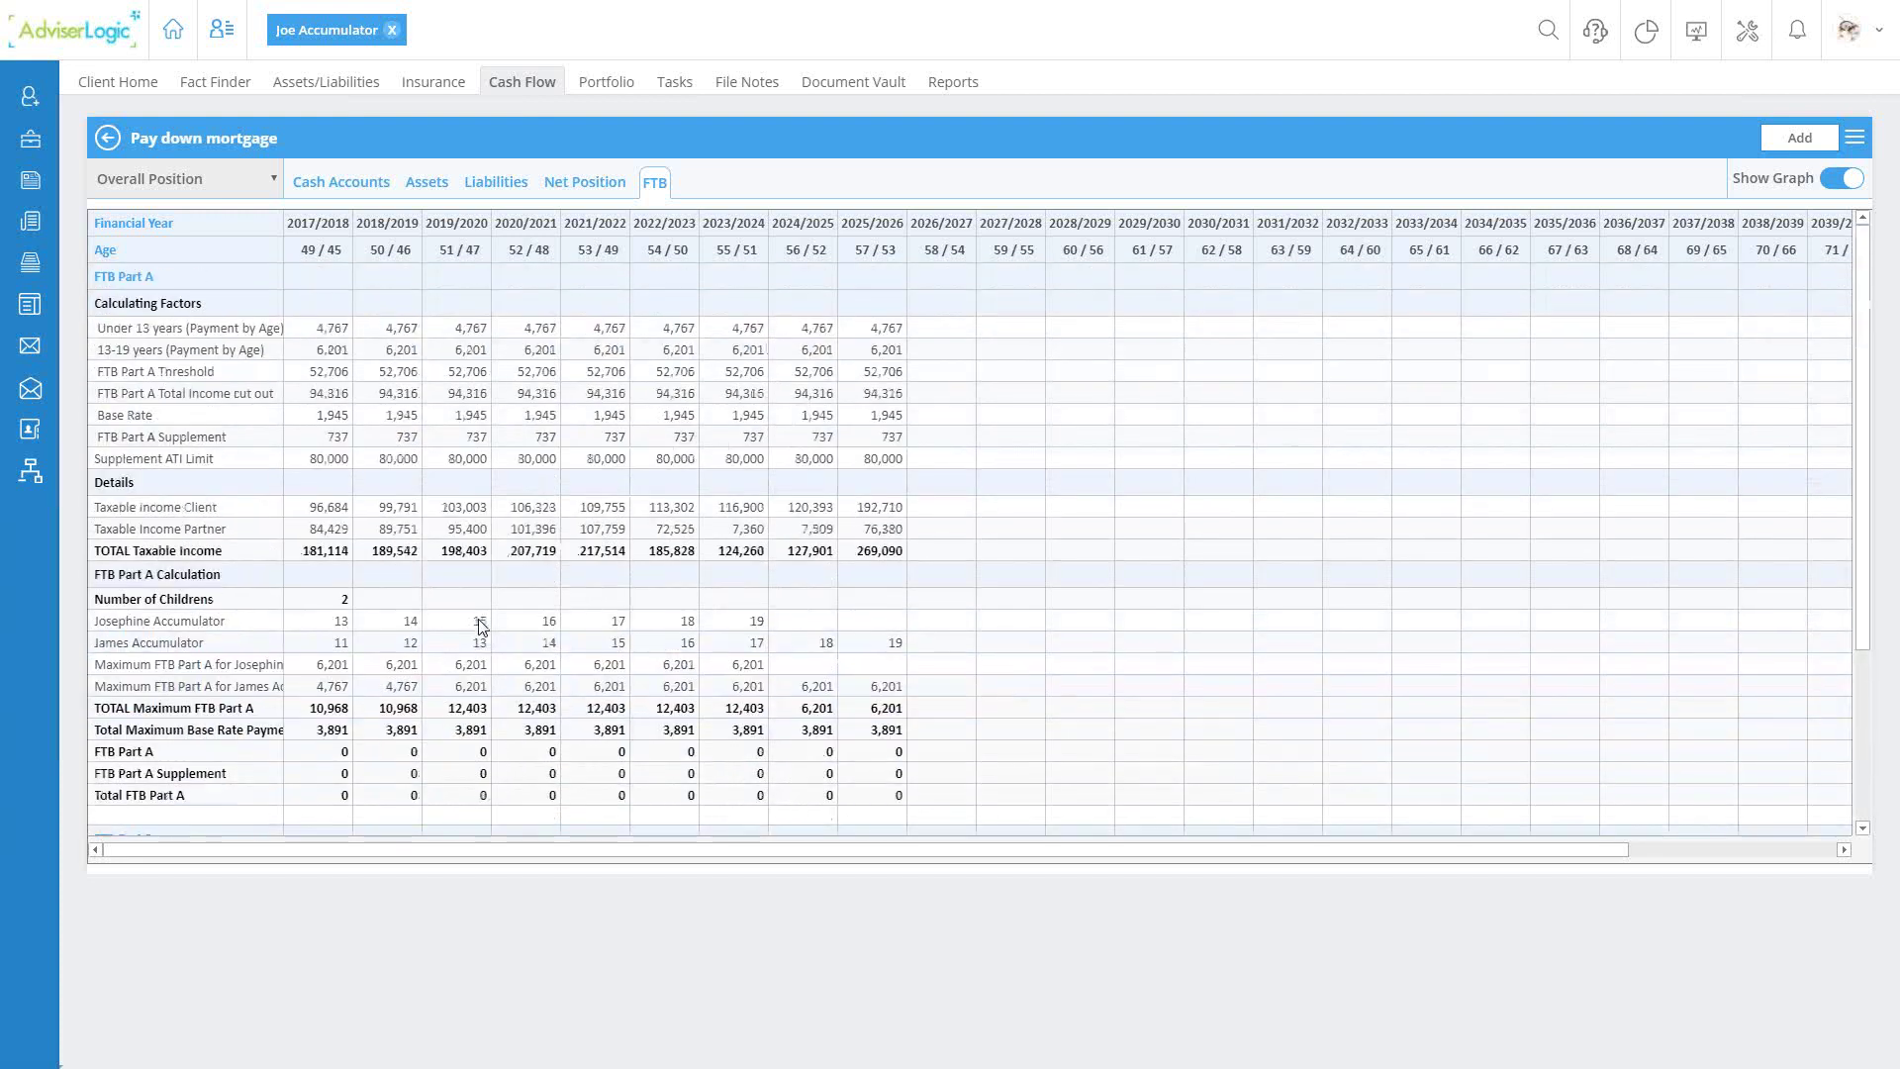
pyautogui.click(266, 184)
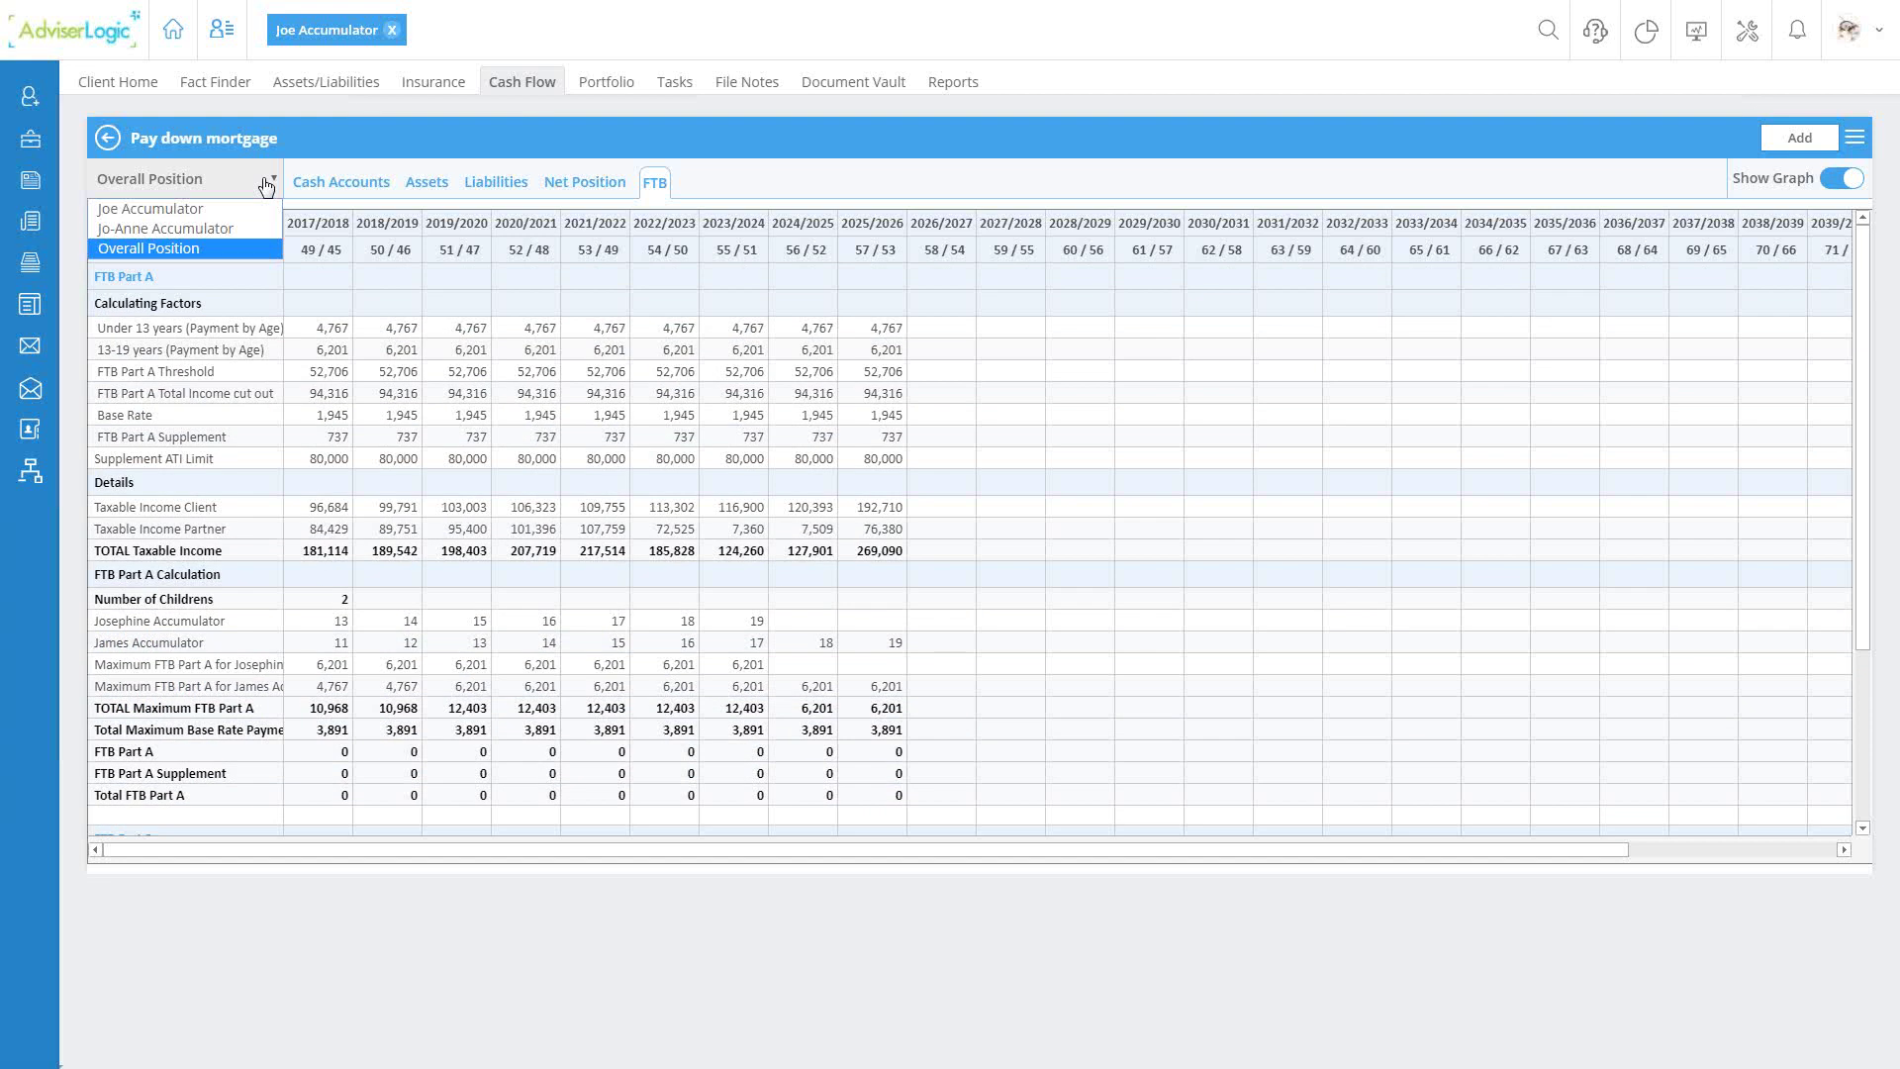
pyautogui.click(188, 214)
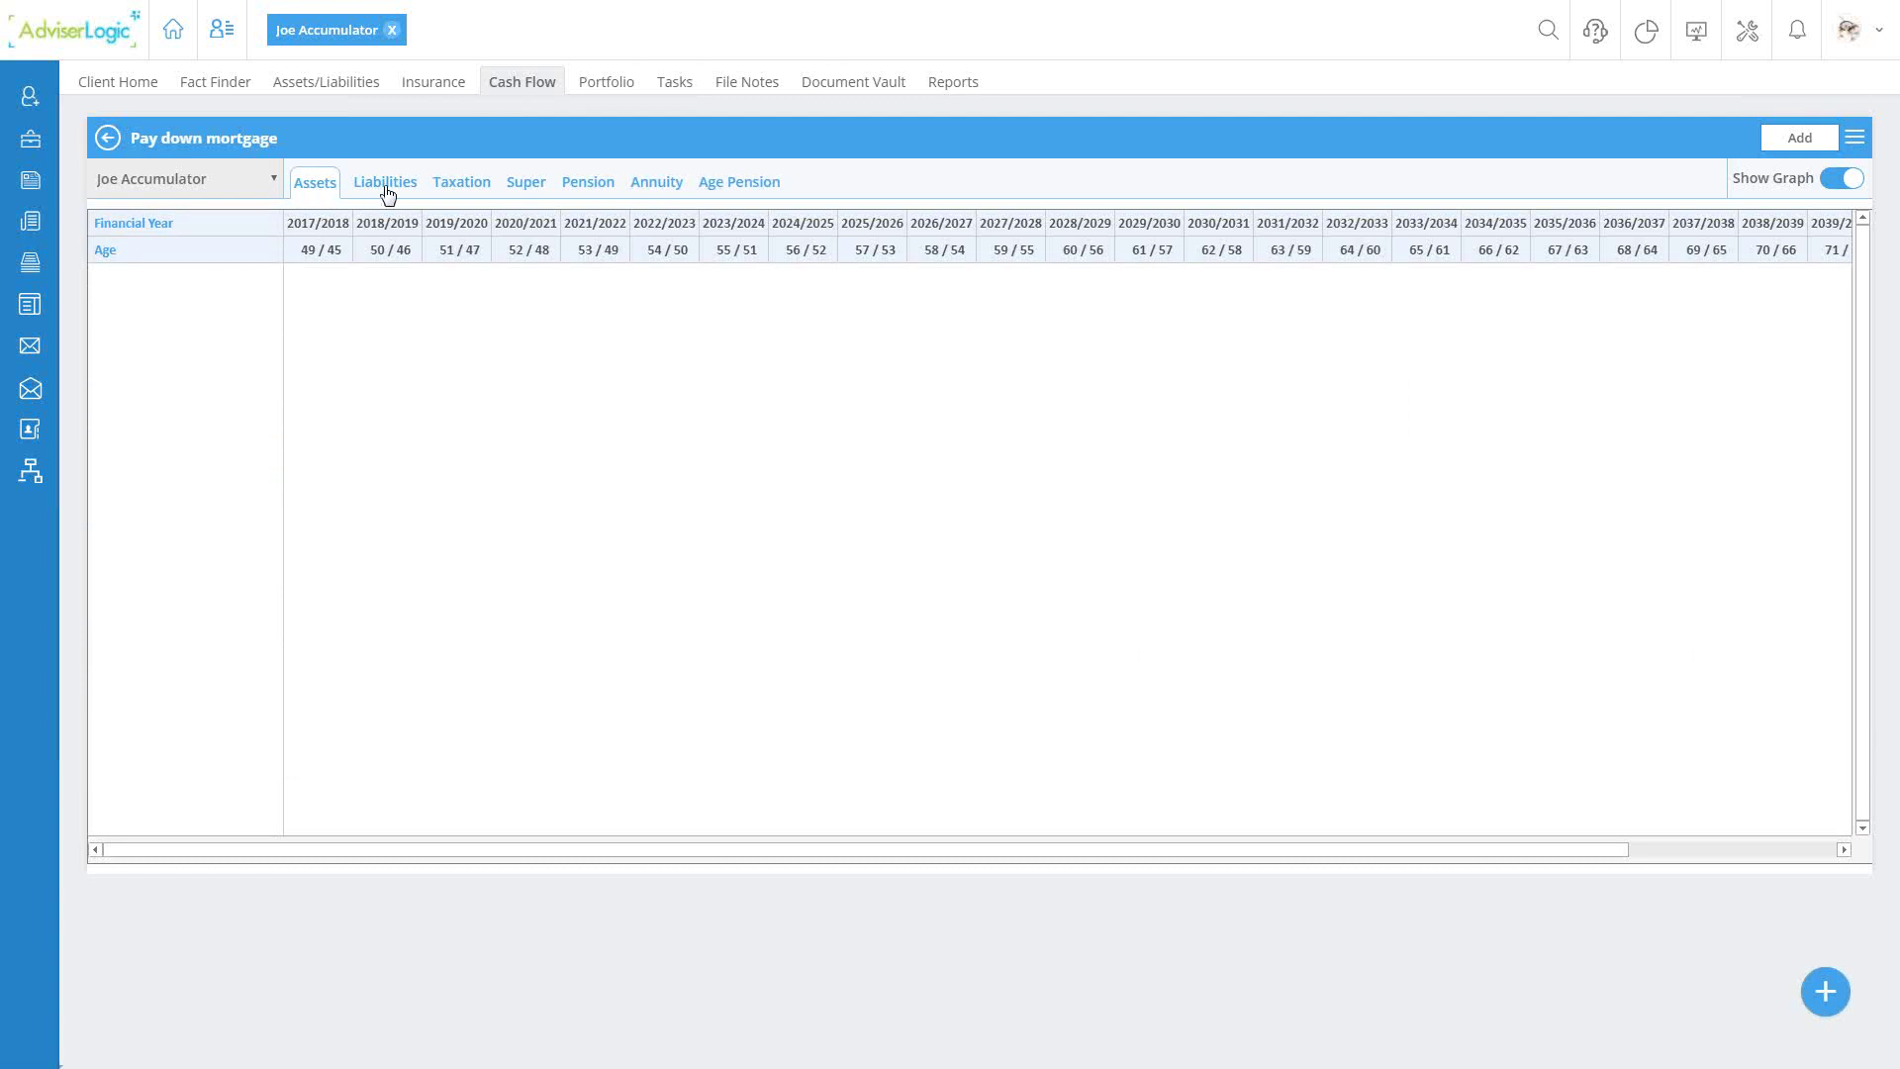
pyautogui.click(462, 185)
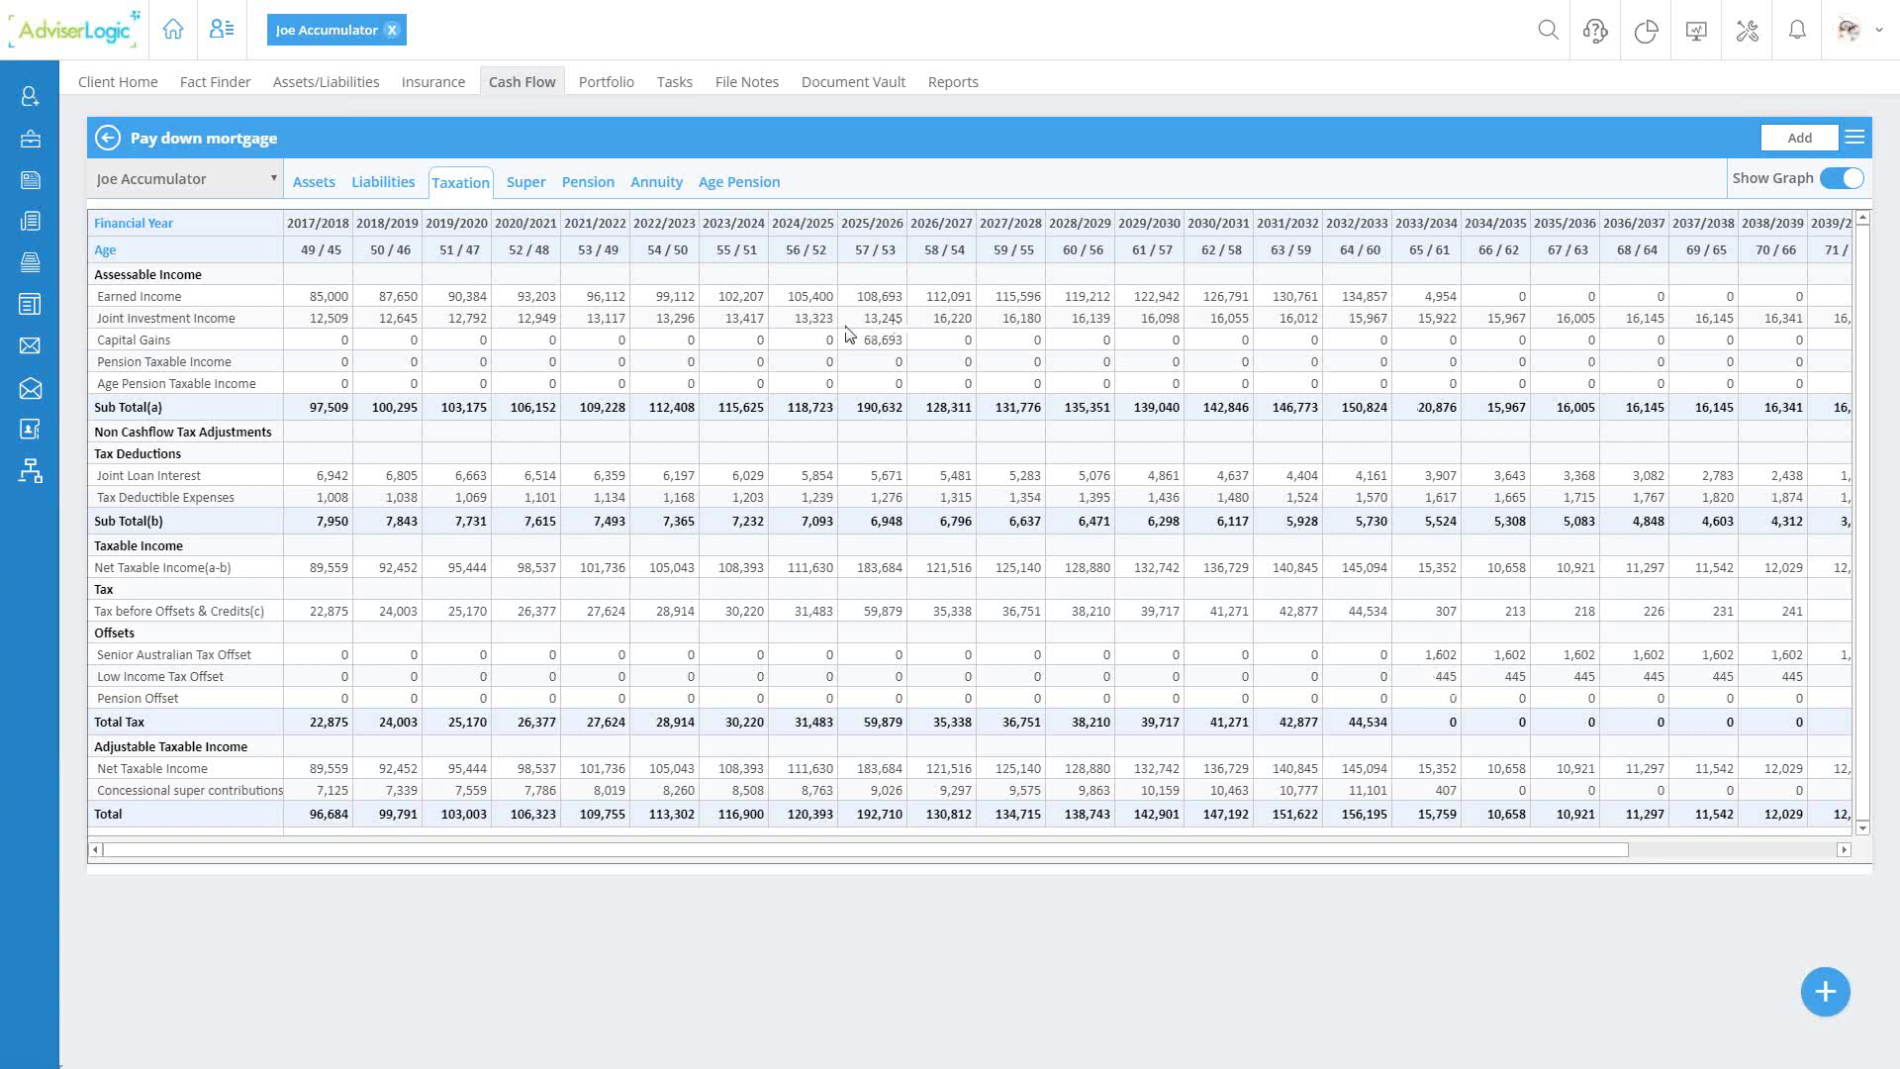
pyautogui.click(534, 194)
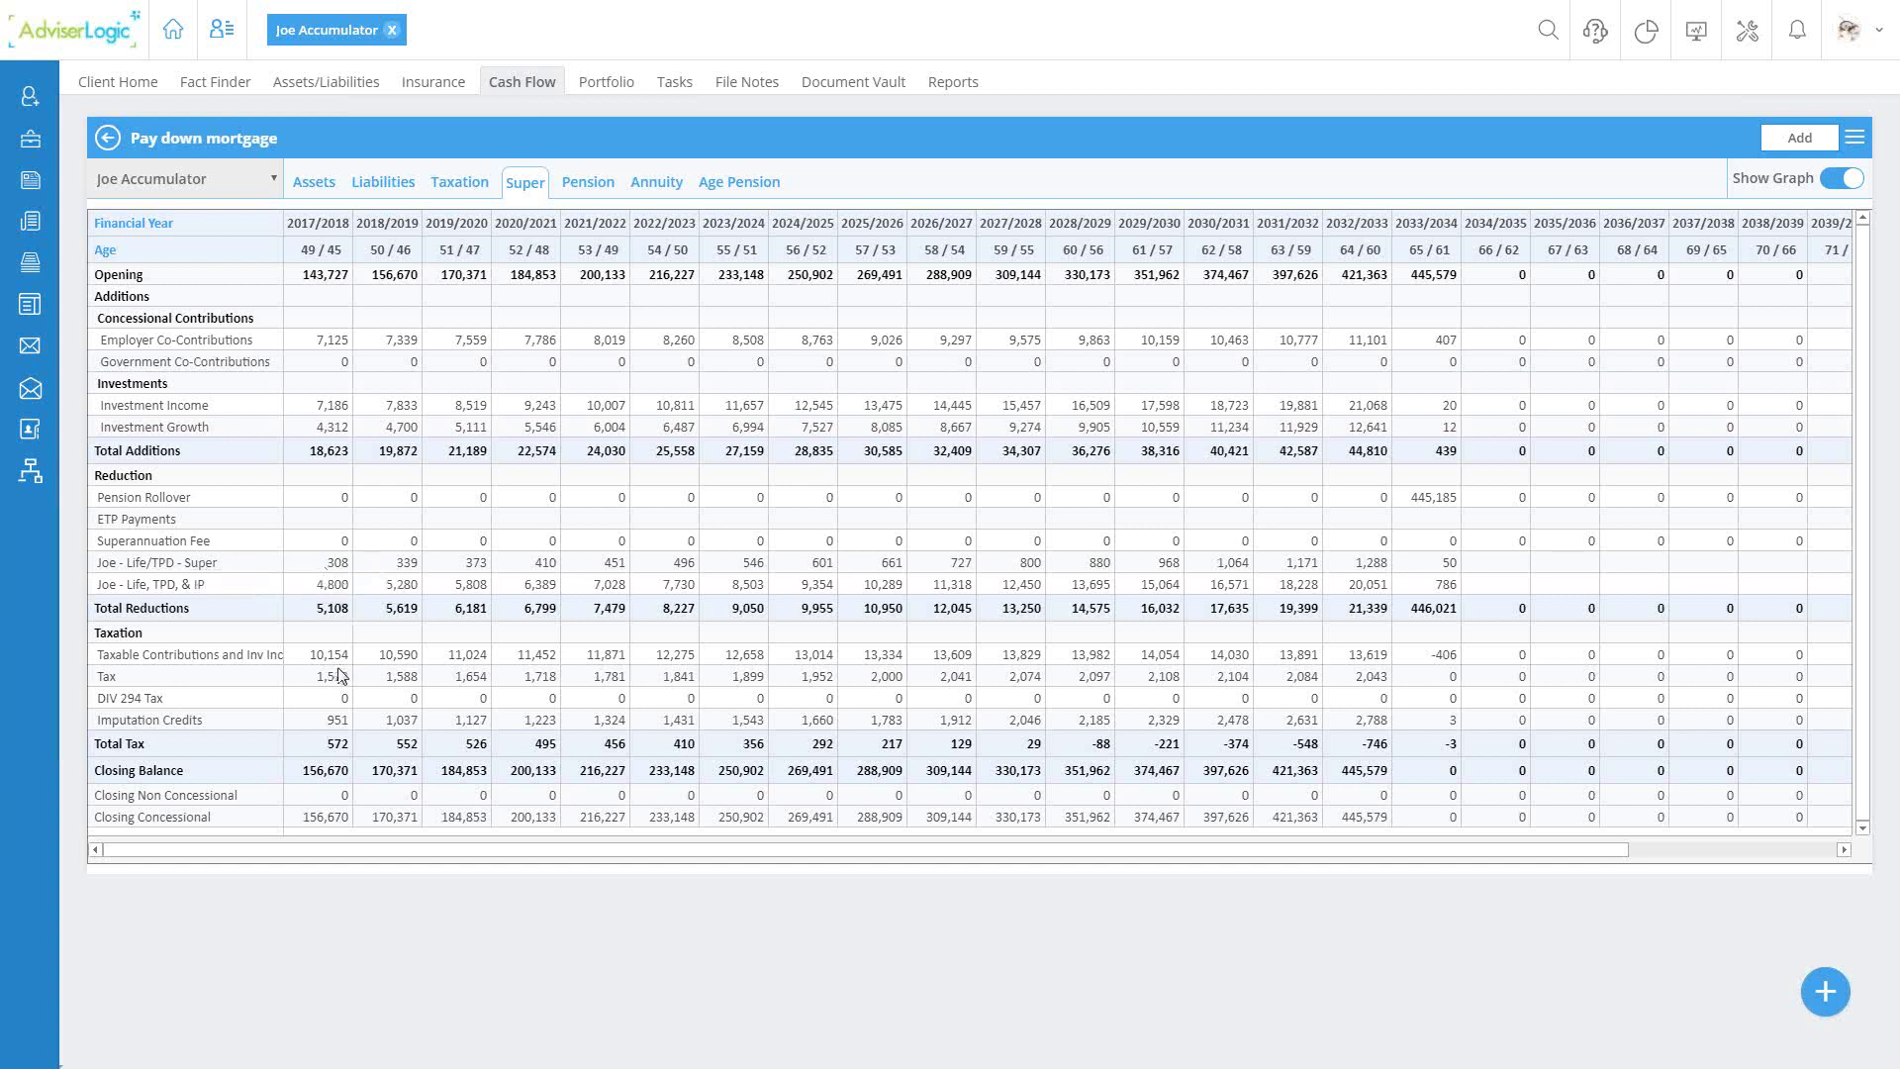
# Step: Review the client's Pension projection through 2041/2042, the Annuity projection, and the Age Pension income and assets tests
pyautogui.click(103, 703)
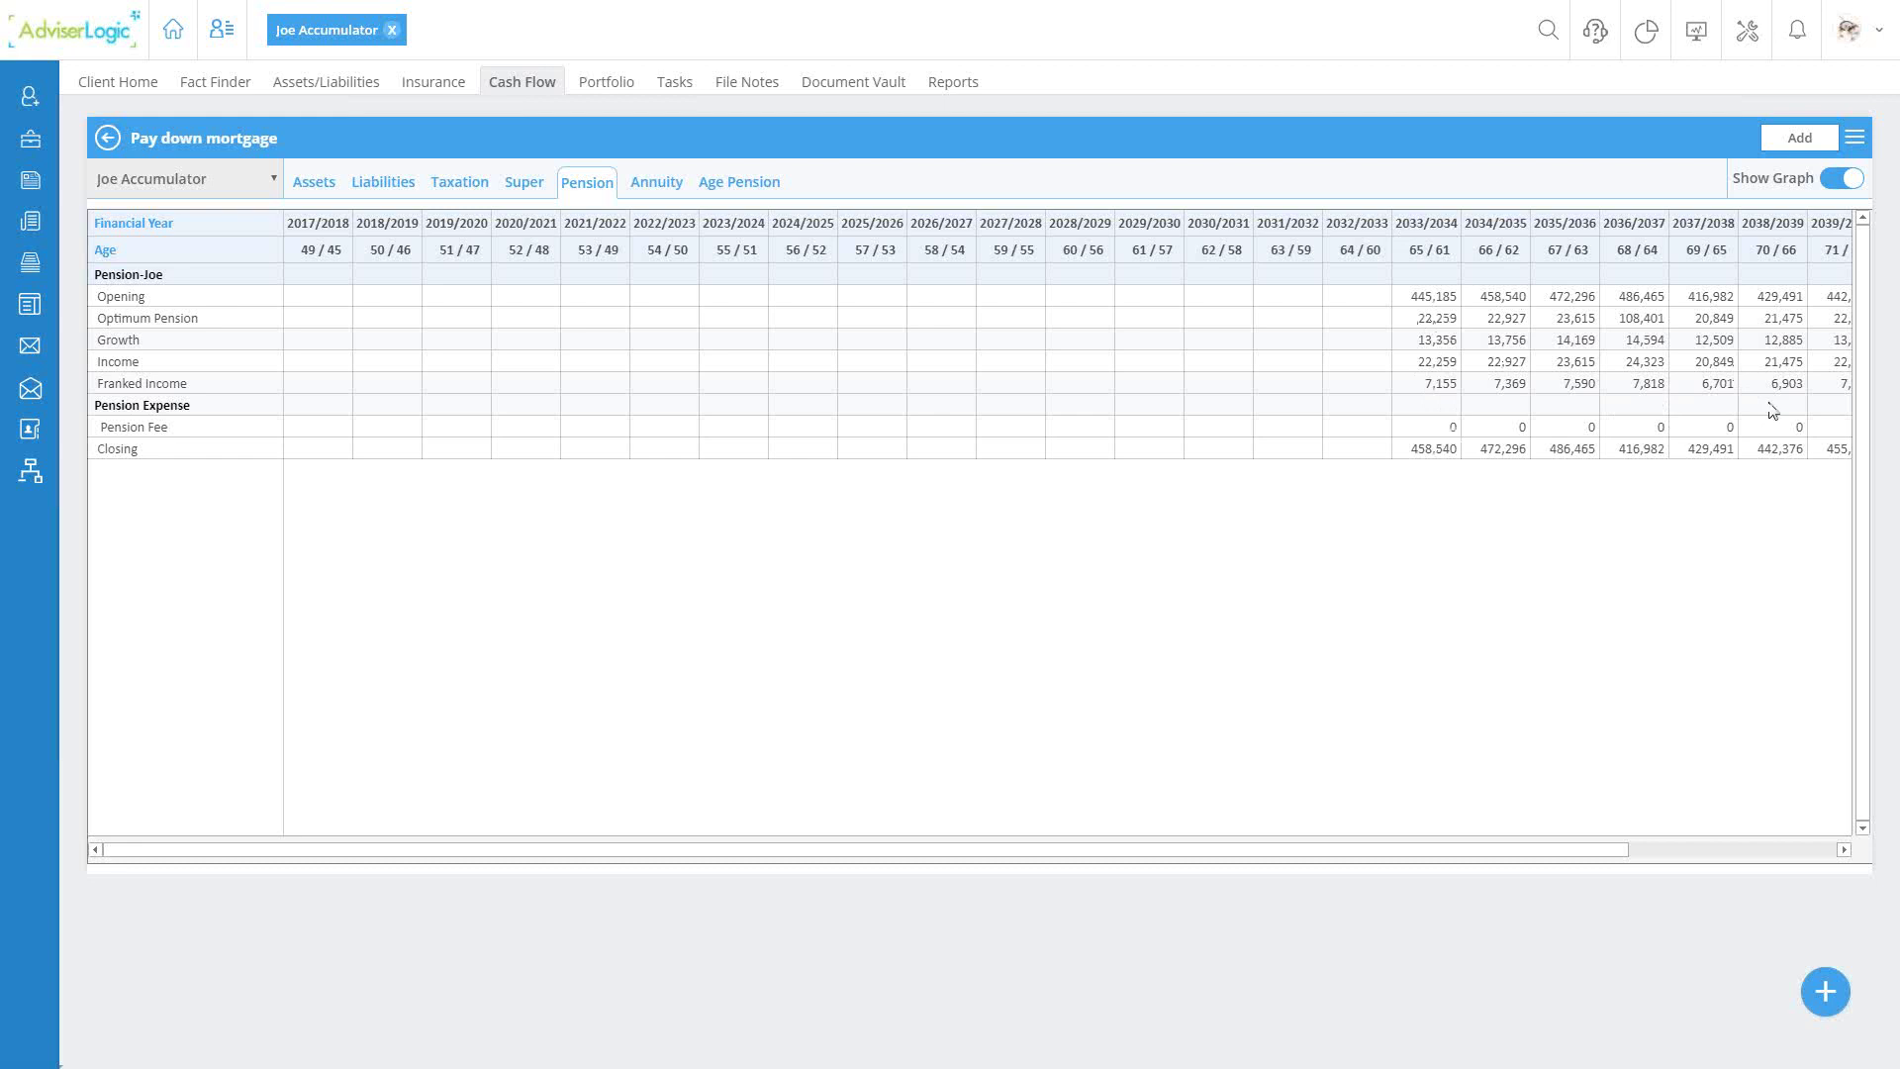
pyautogui.moveTo(1597, 854); pyautogui.dragTo(1794, 835)
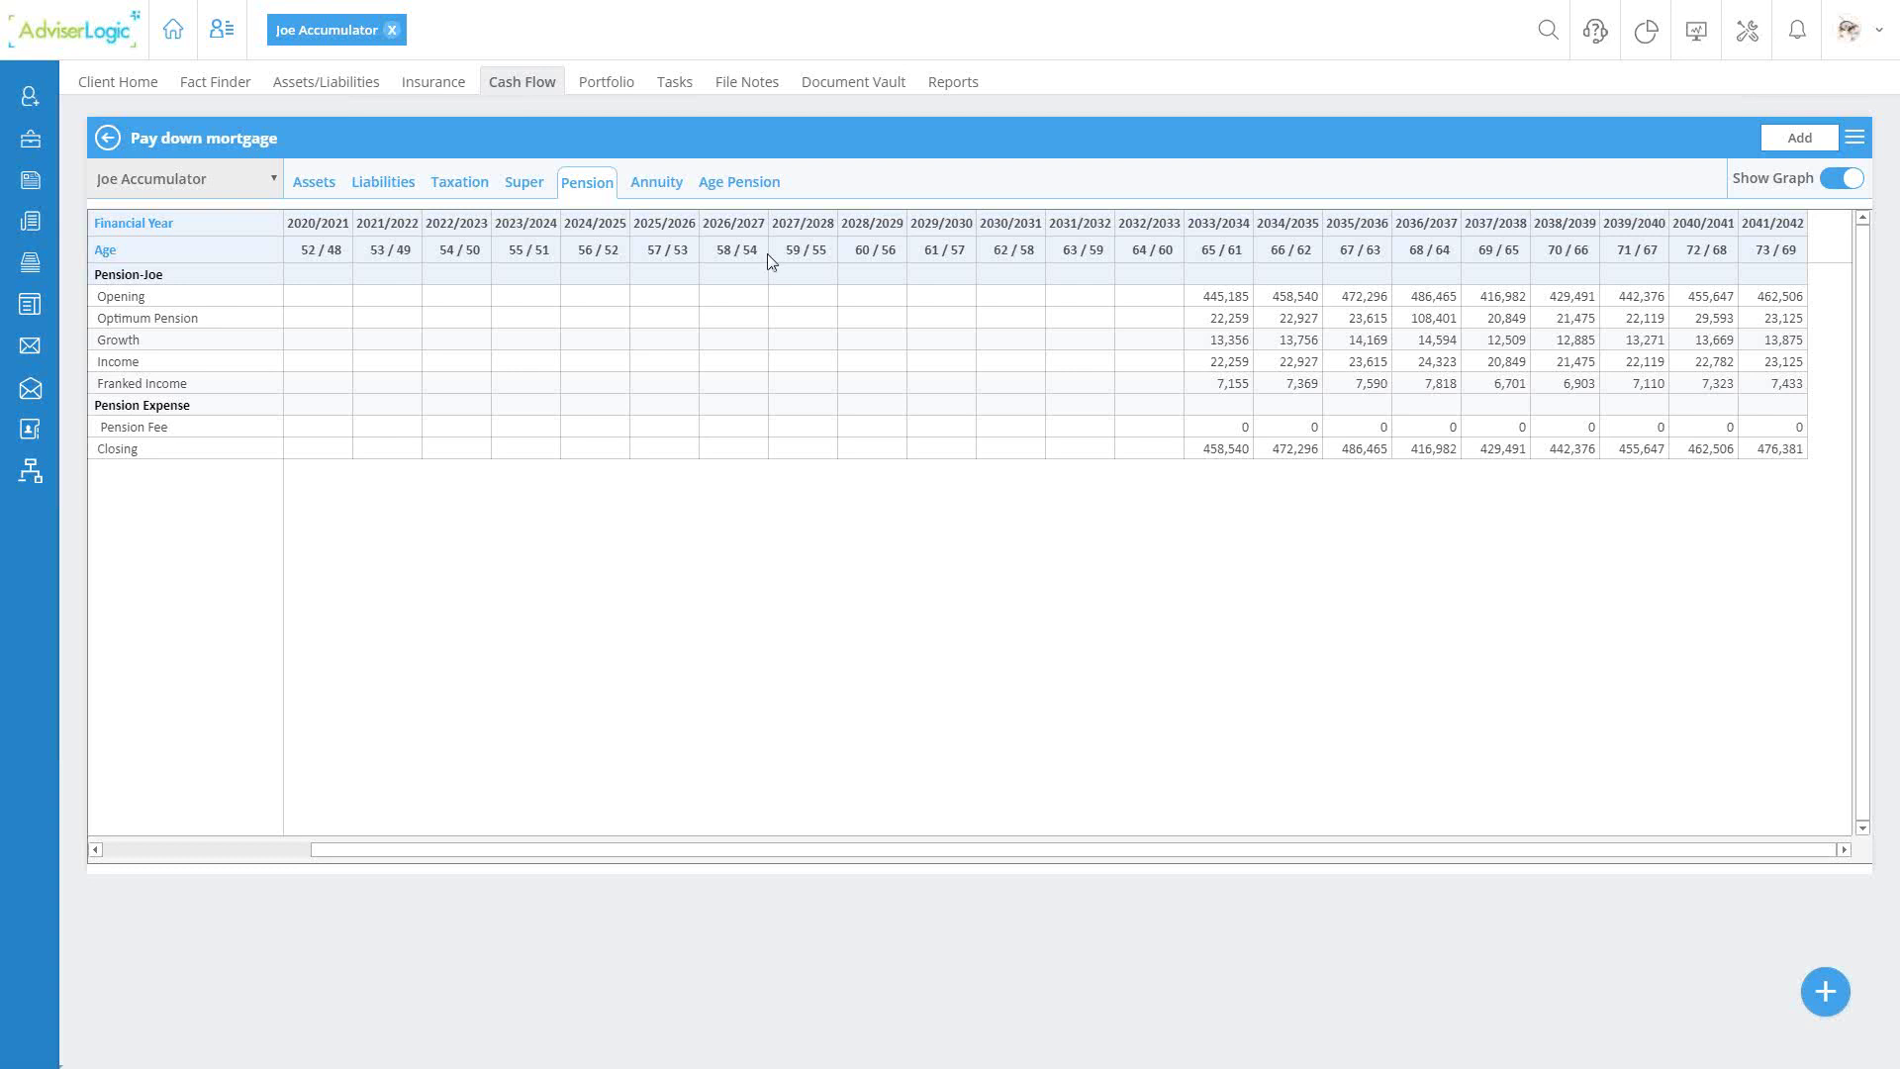
pyautogui.click(659, 184)
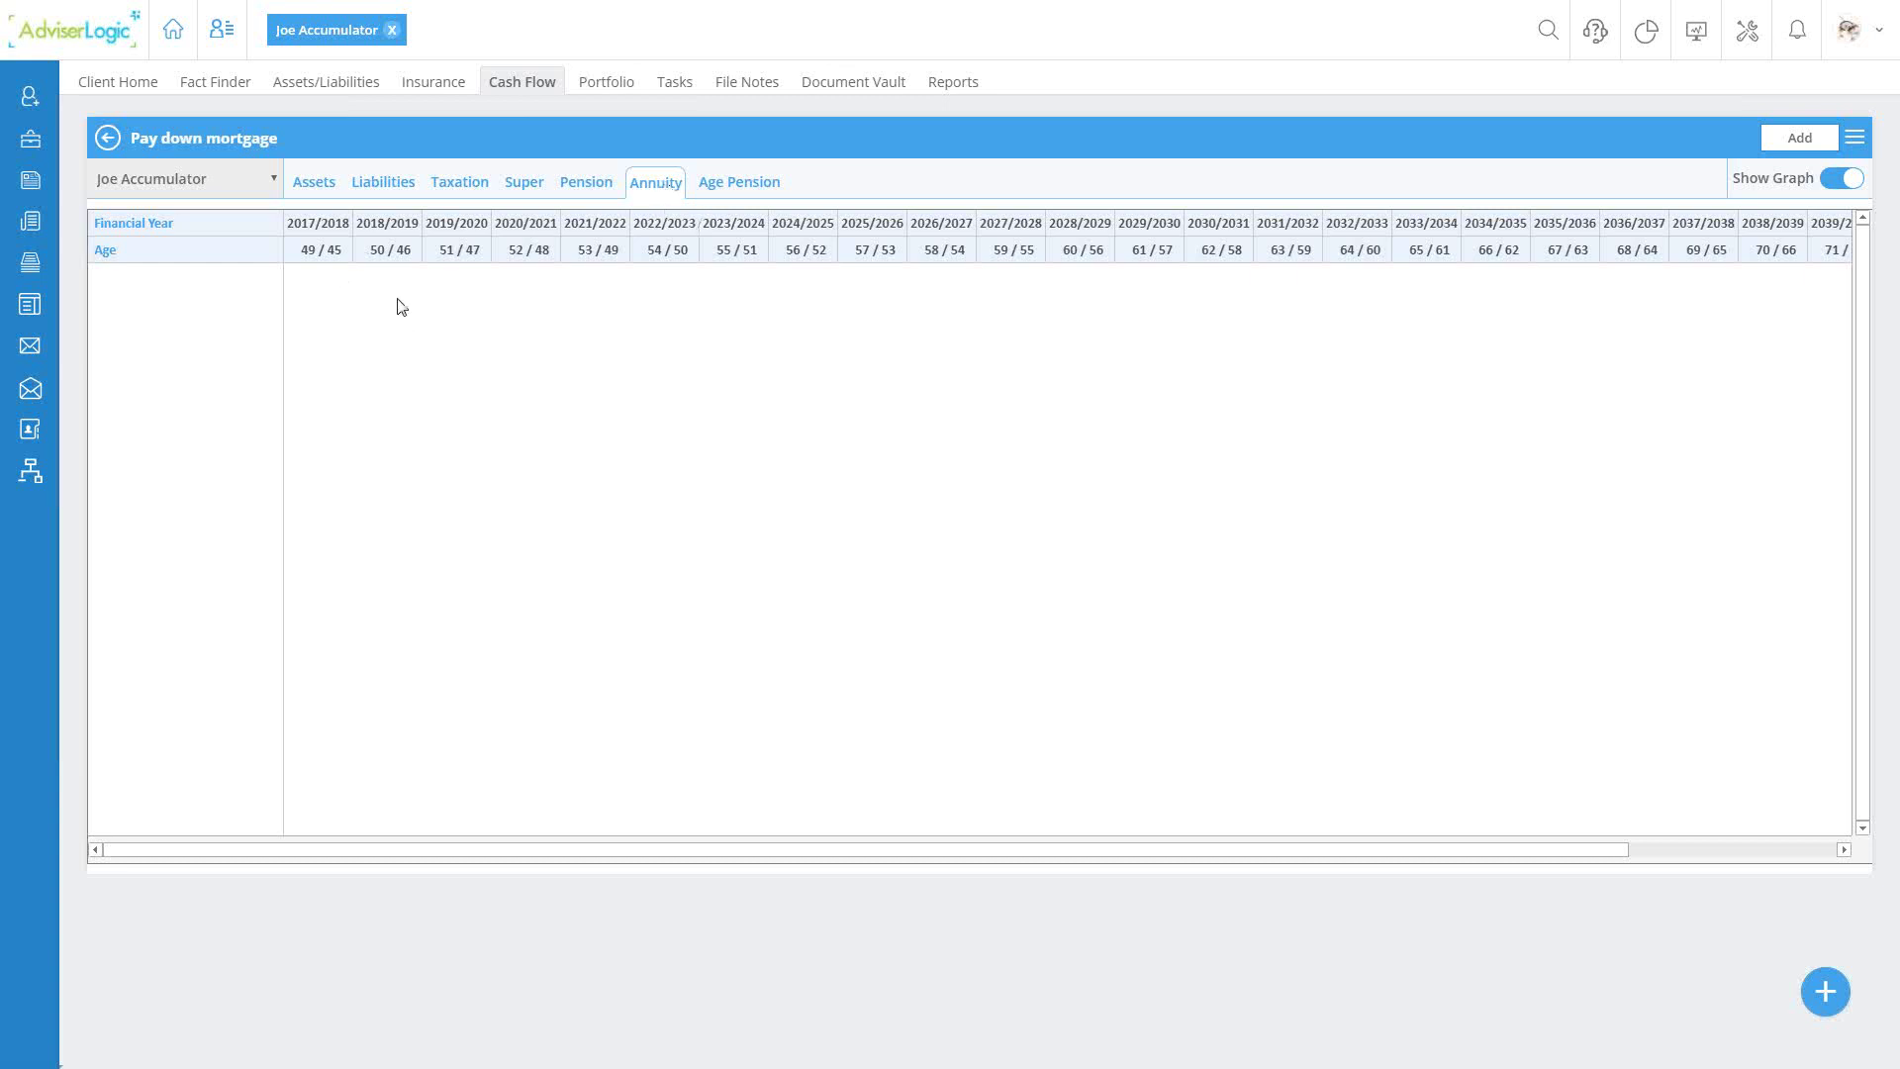
pyautogui.click(743, 191)
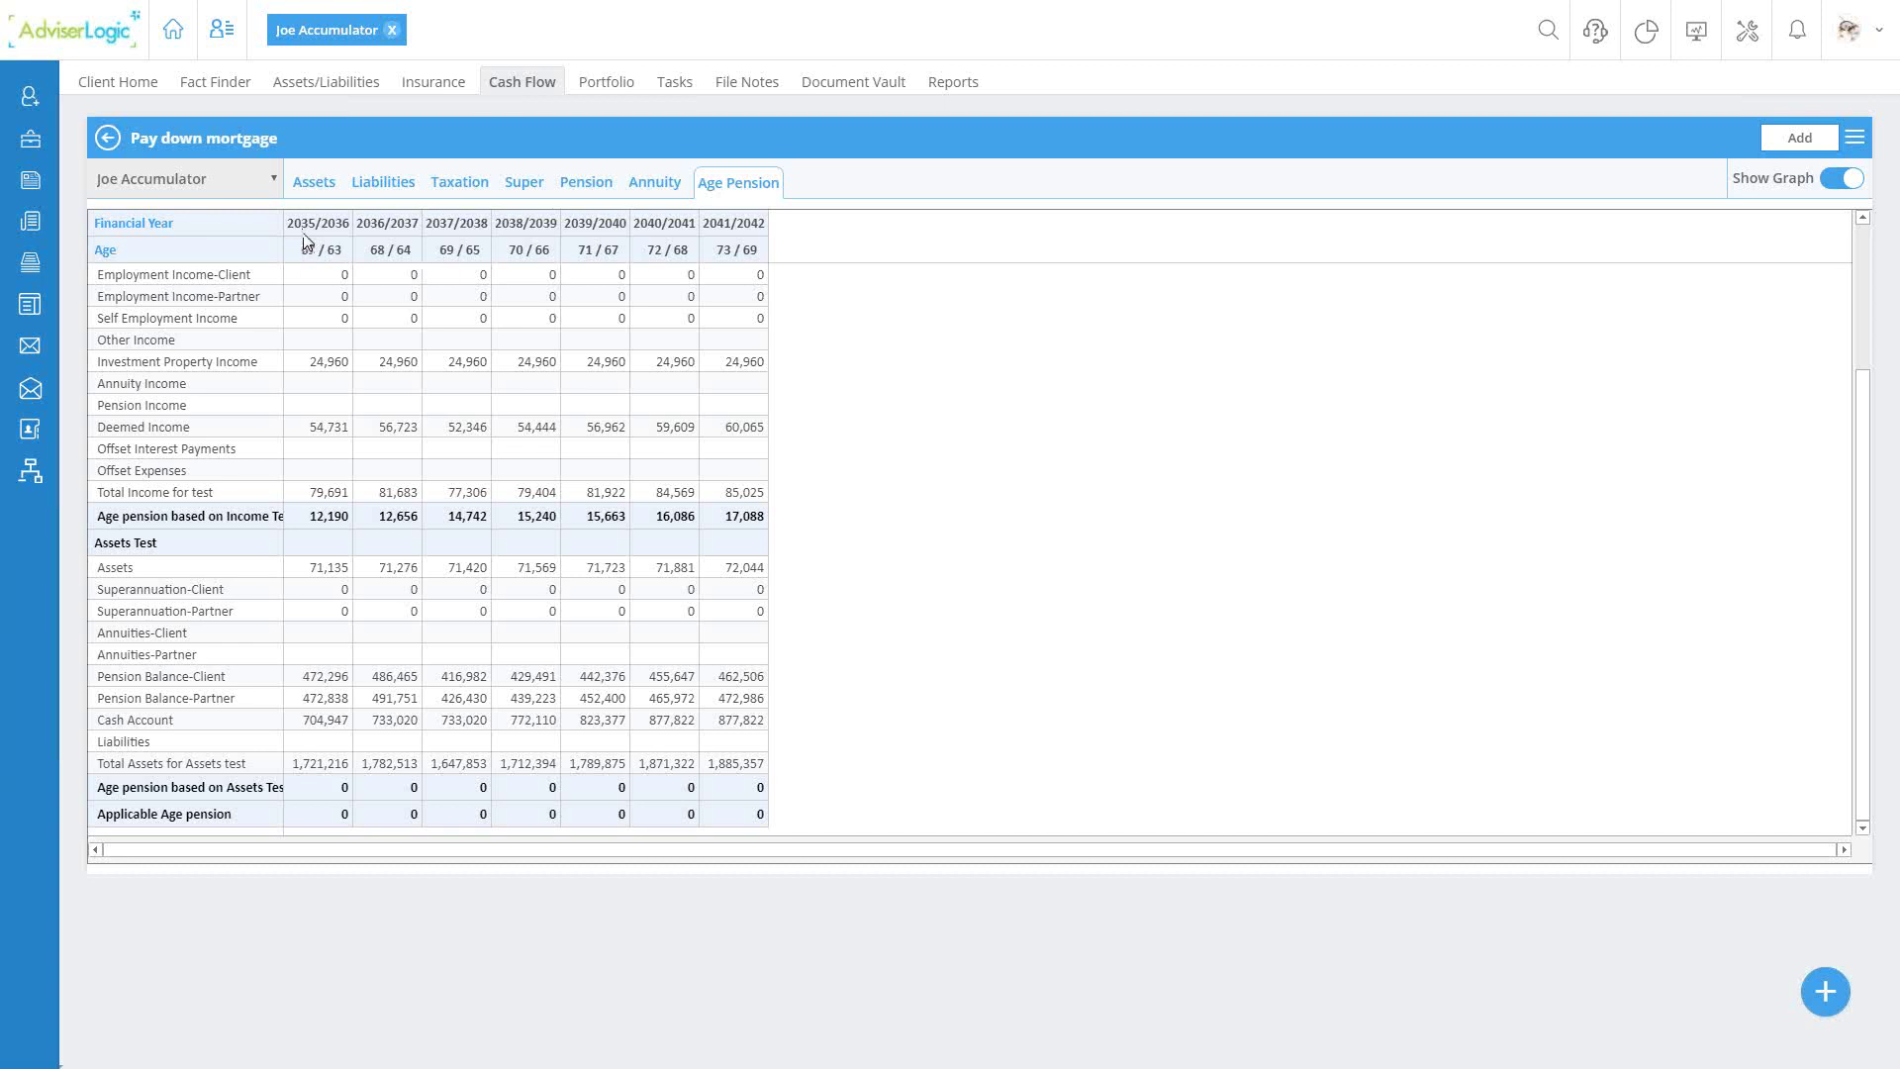
pyautogui.scroll(3, 317, 265)
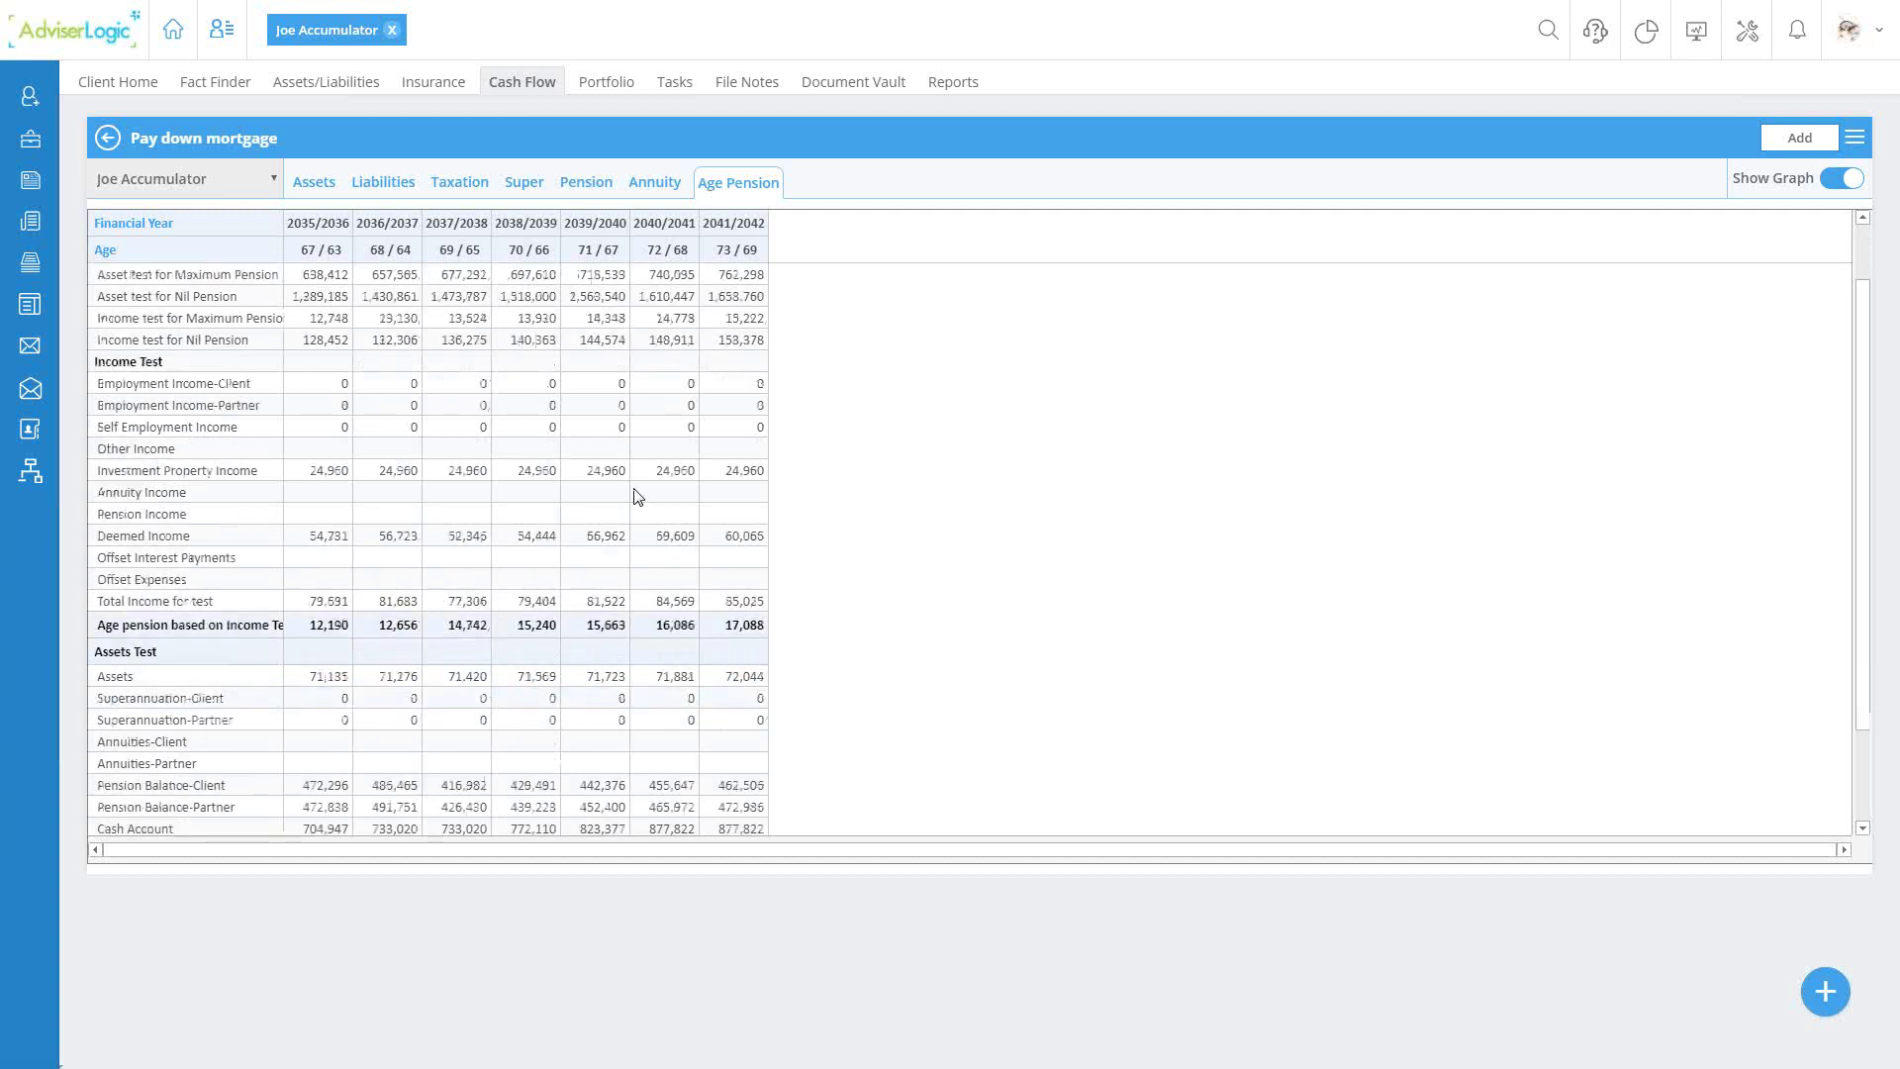
pyautogui.scroll(-2, 830, 425)
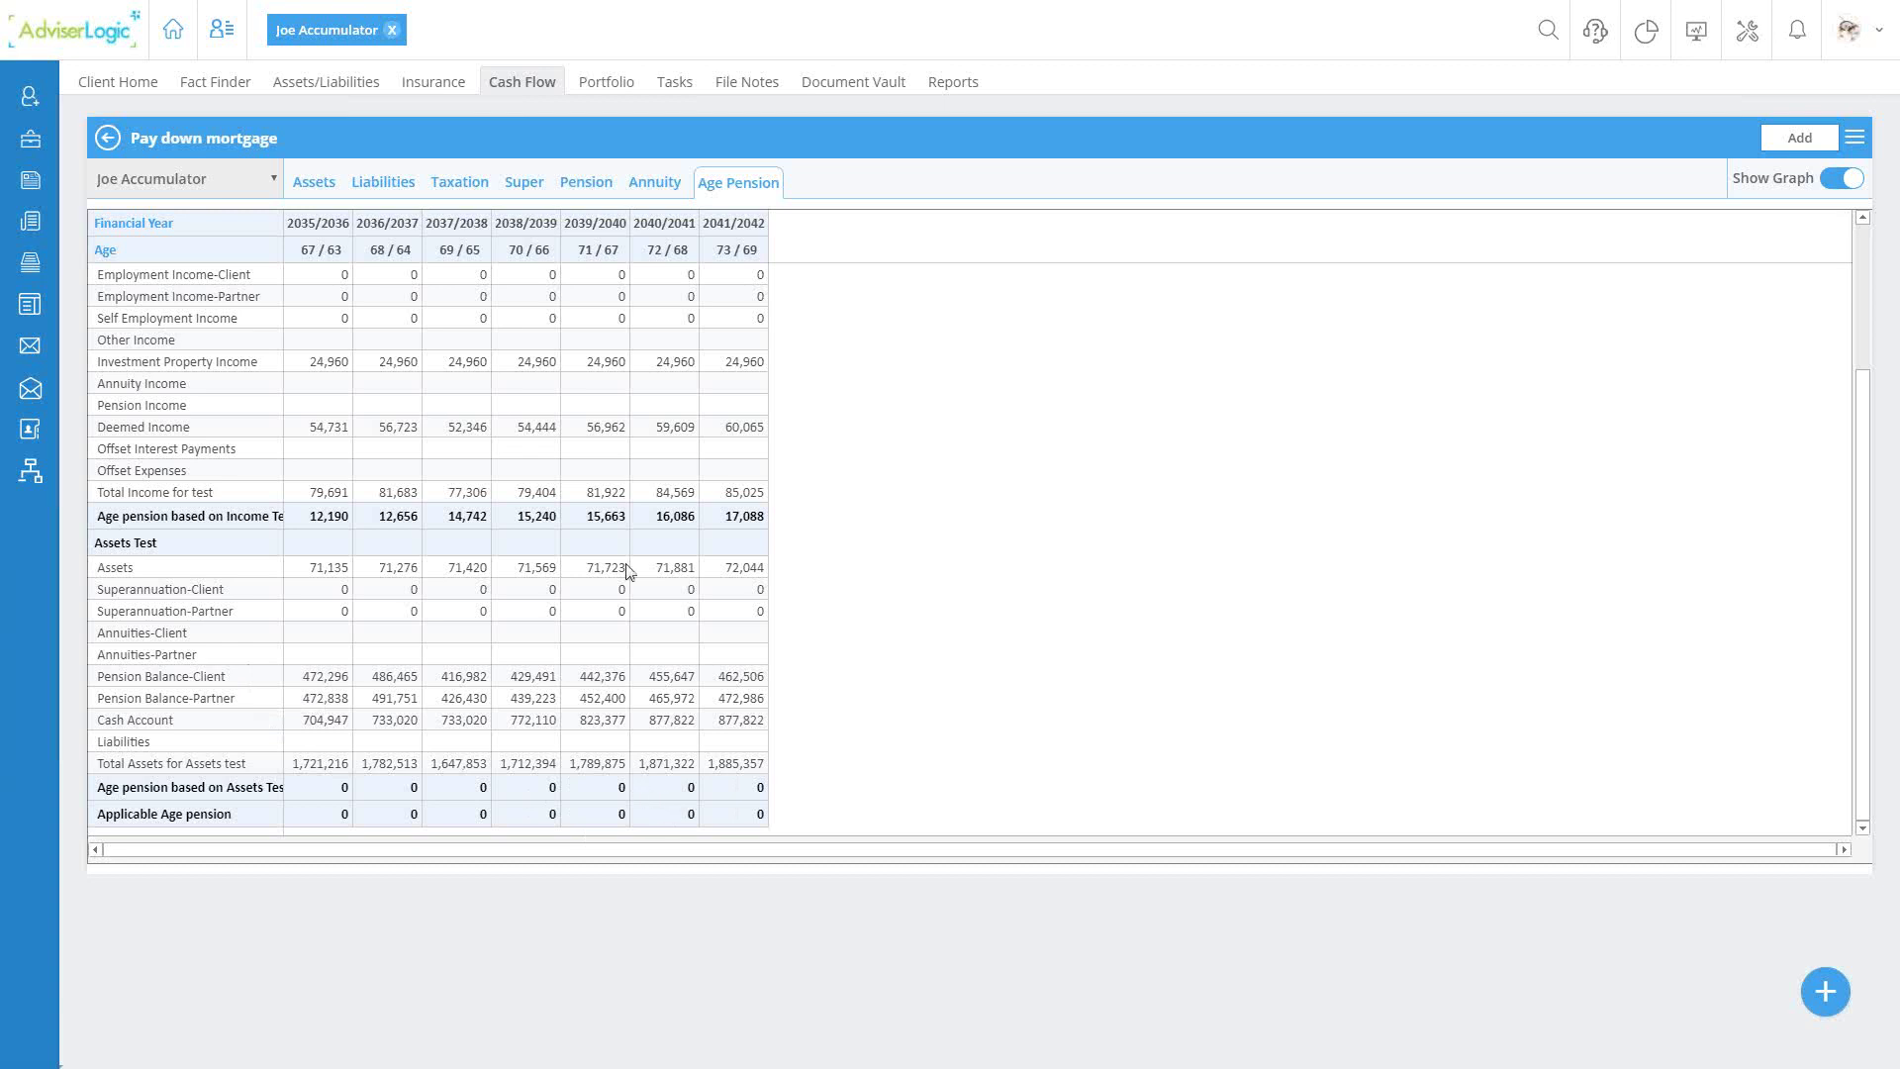
# Step: Return to the Overall Position, turn on the graph, and examine the Inflows Vs Outflows and Asset Vs Liability graphs
pyautogui.click(271, 179)
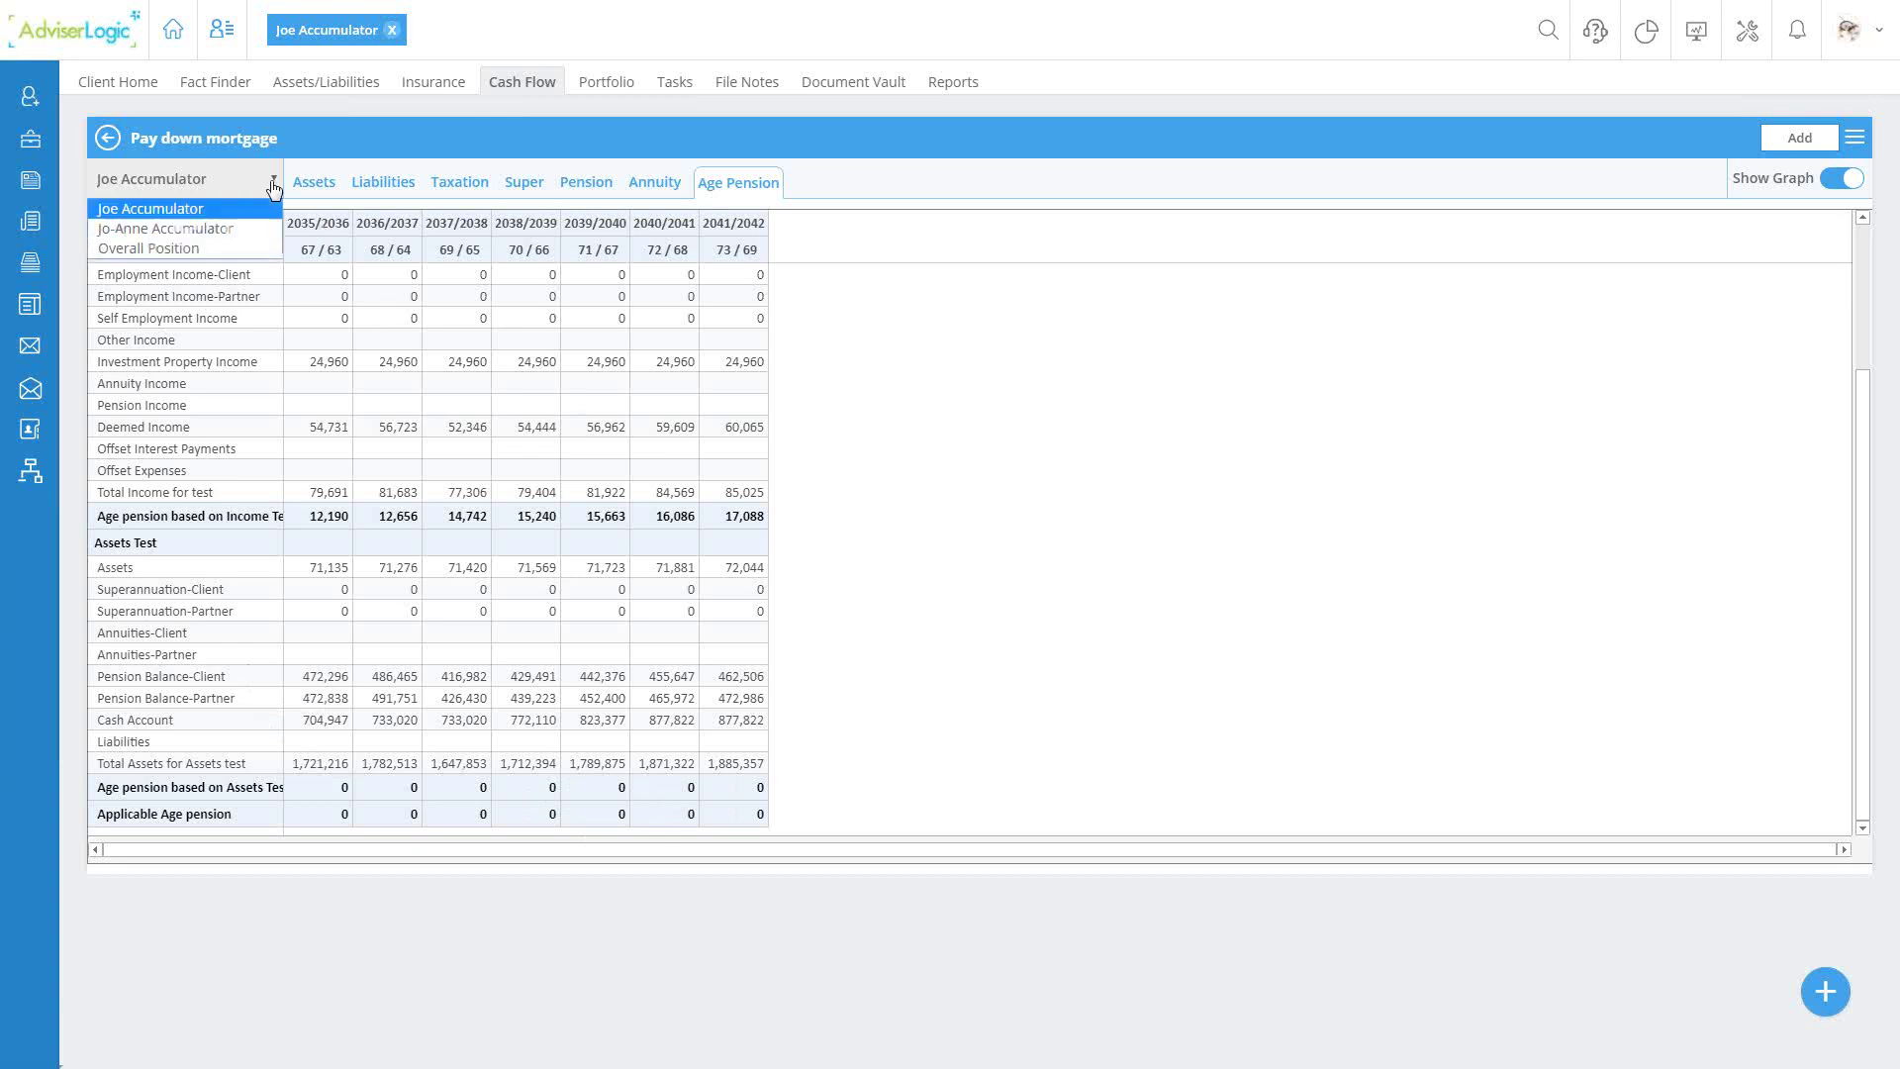
pyautogui.click(189, 252)
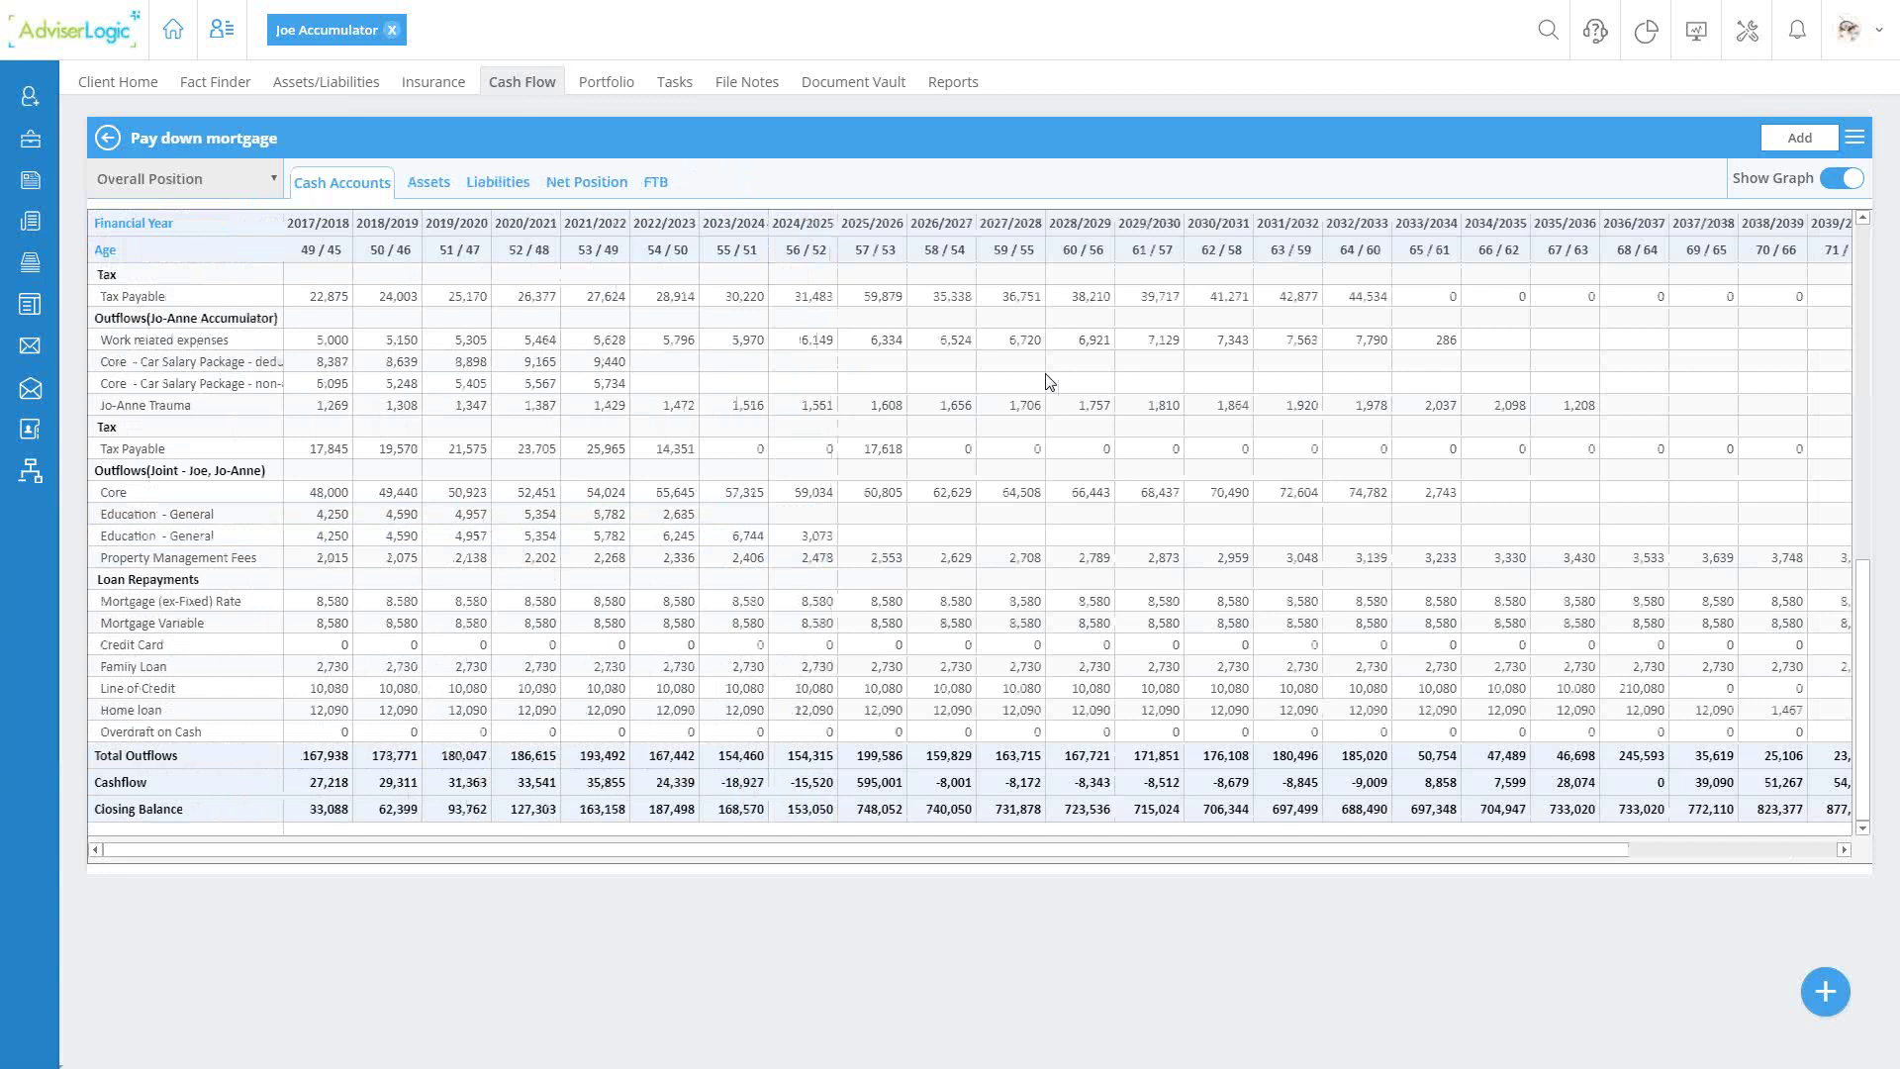
pyautogui.click(1833, 184)
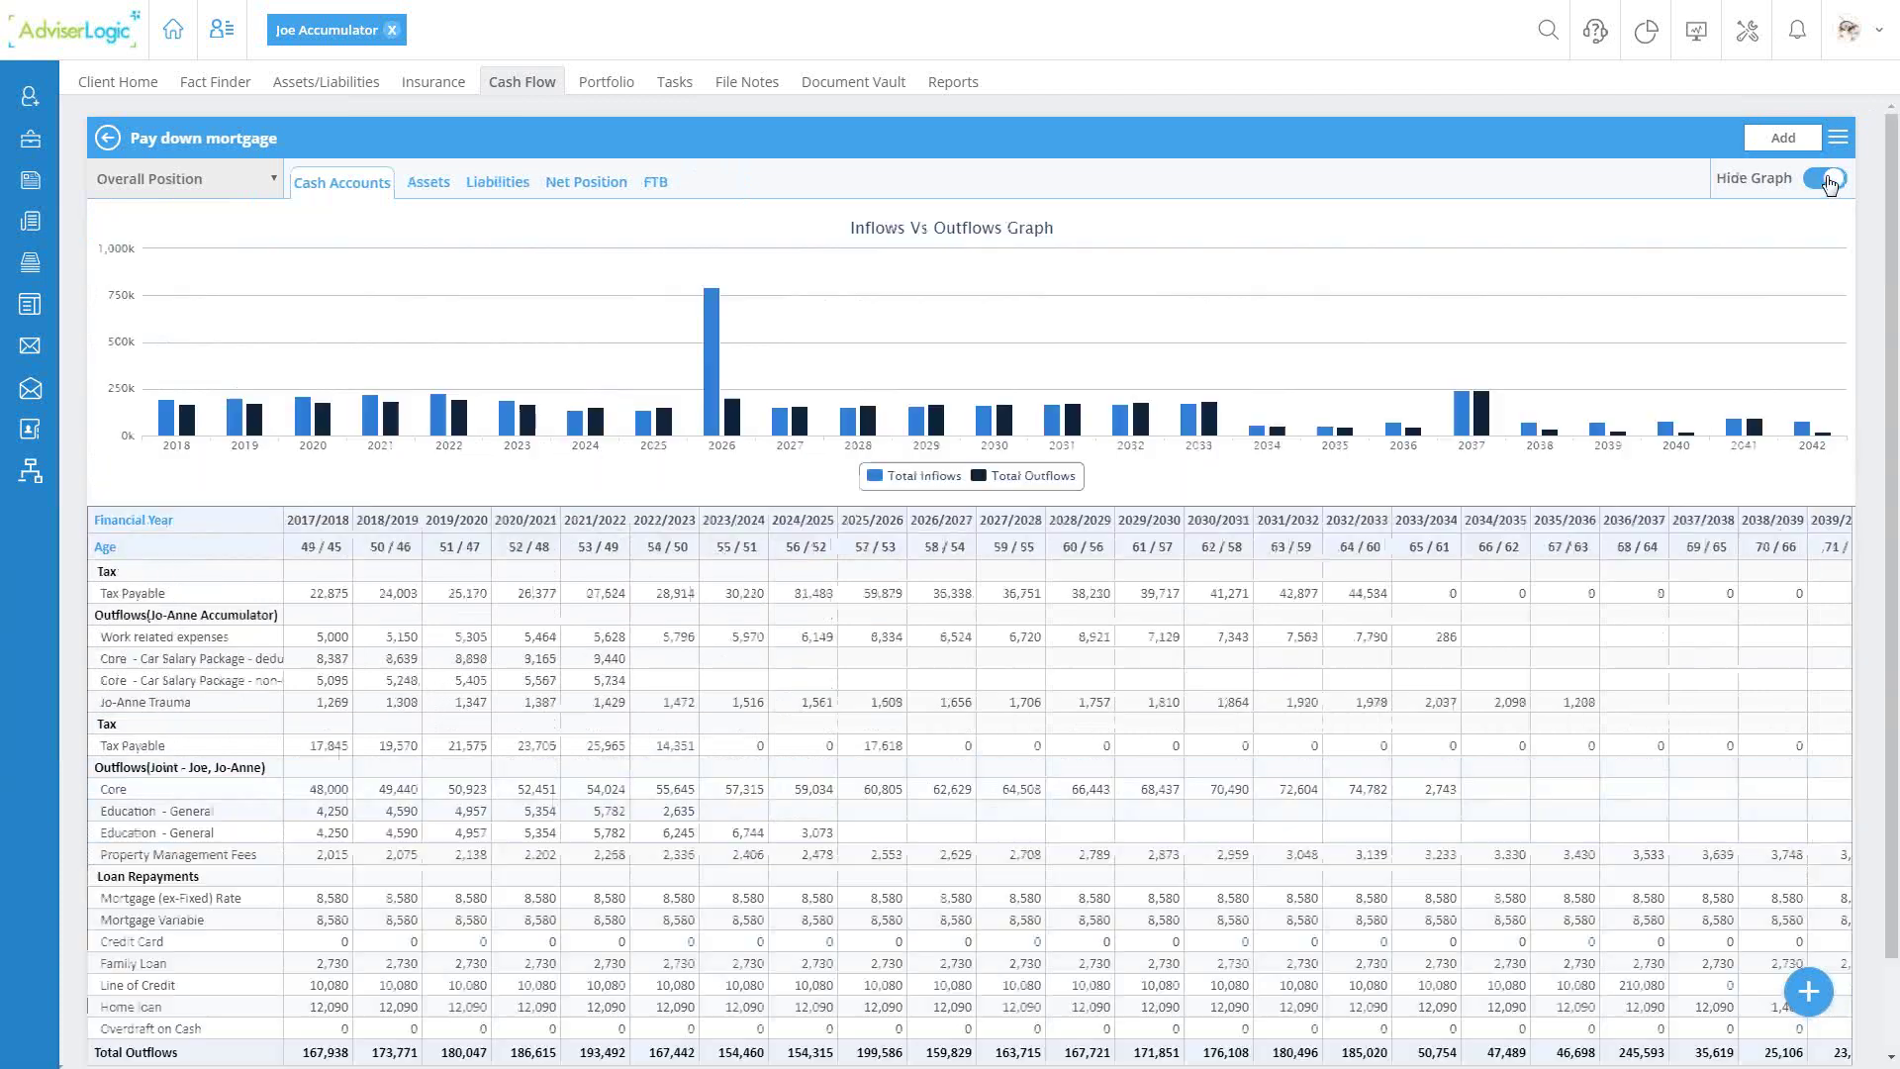
pyautogui.click(1830, 184)
pyautogui.moveTo(159, 421)
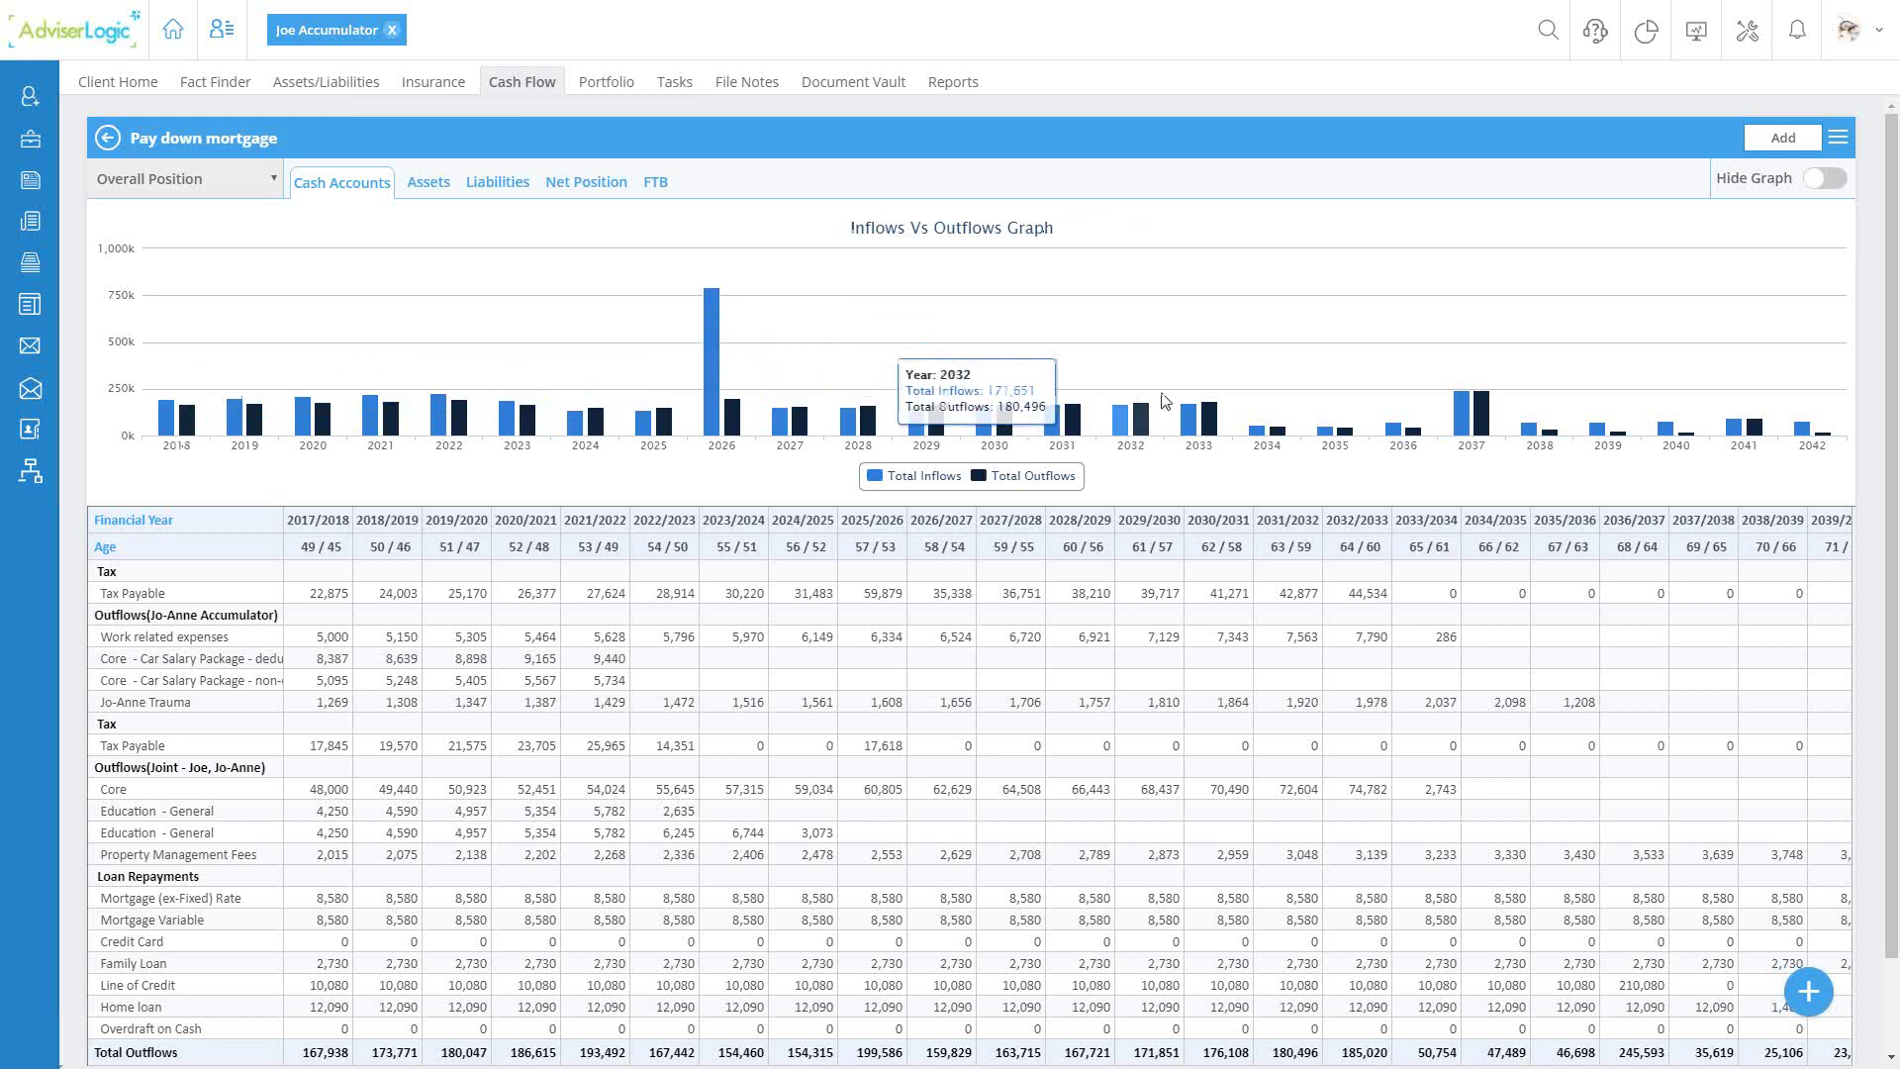
pyautogui.click(425, 192)
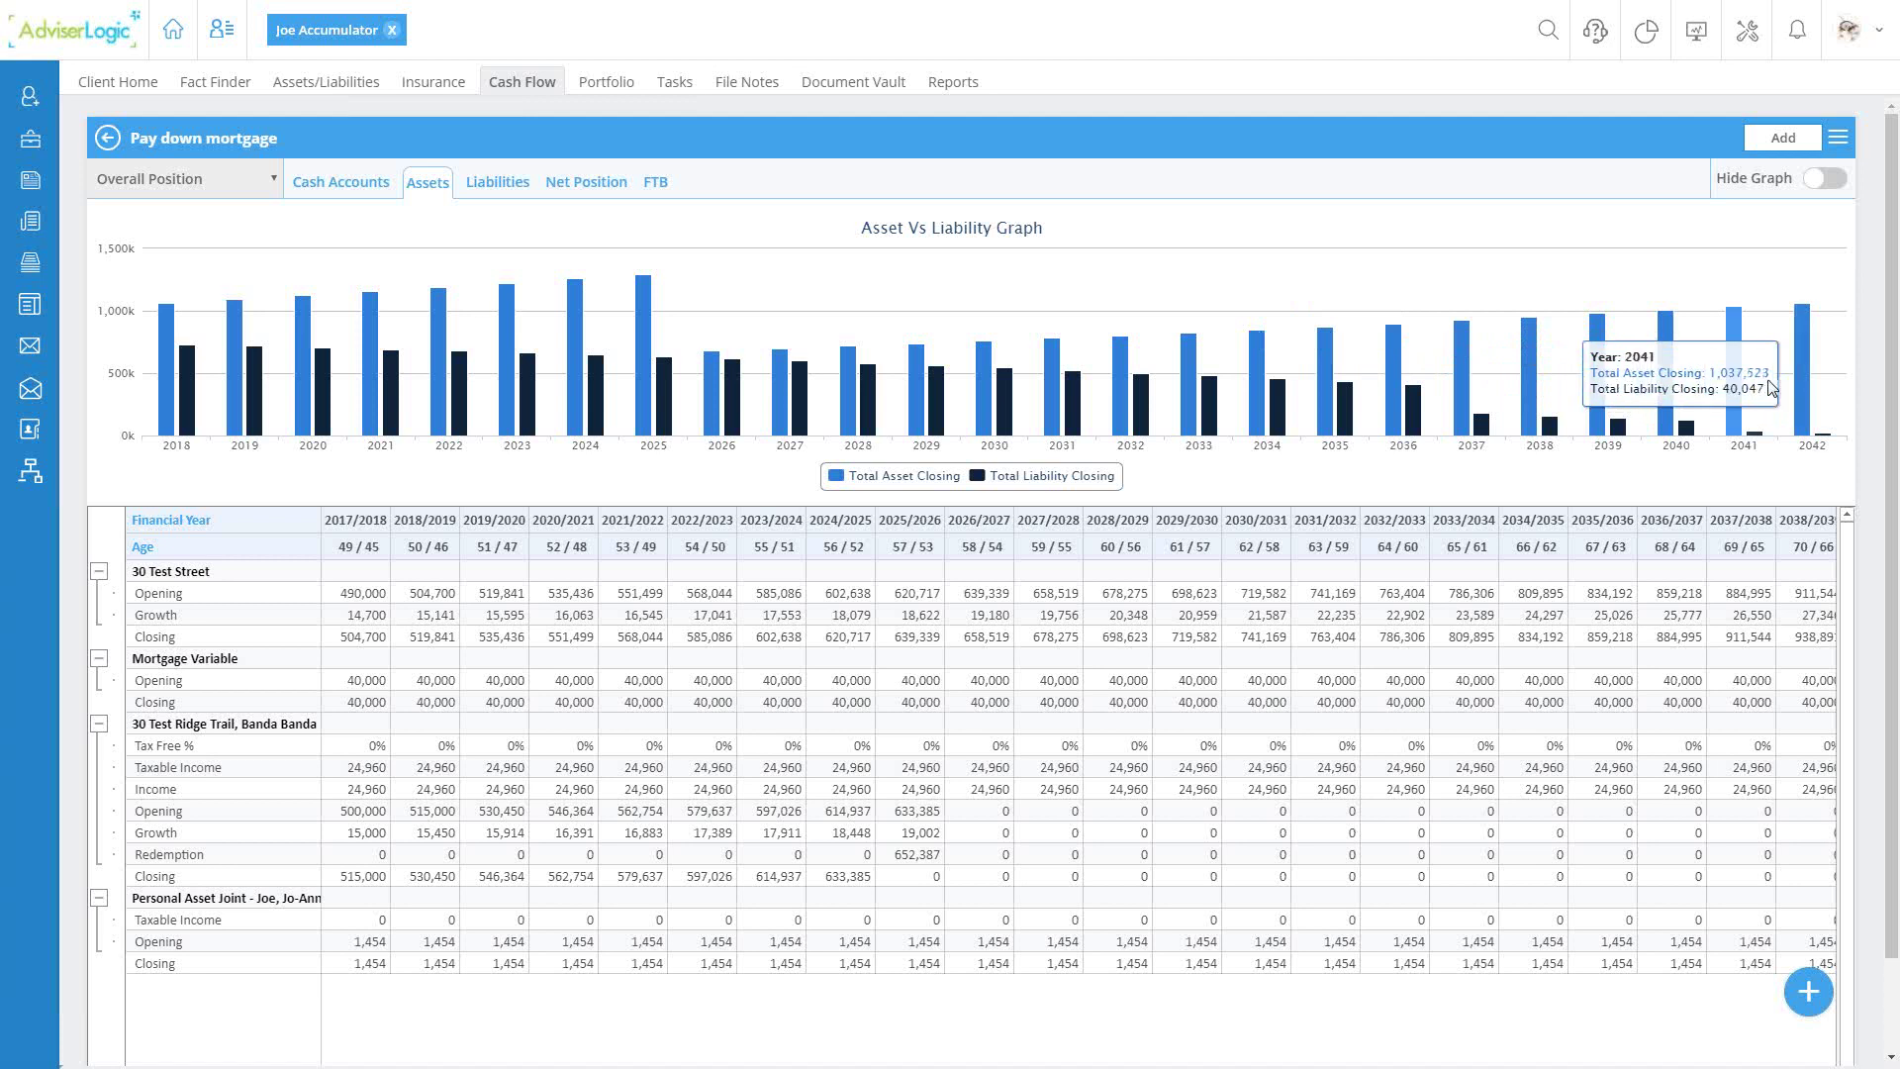
# Step: Review the item types that can be added to the scenario and the options for editing, copying, exporting or locking it
pyautogui.click(1782, 141)
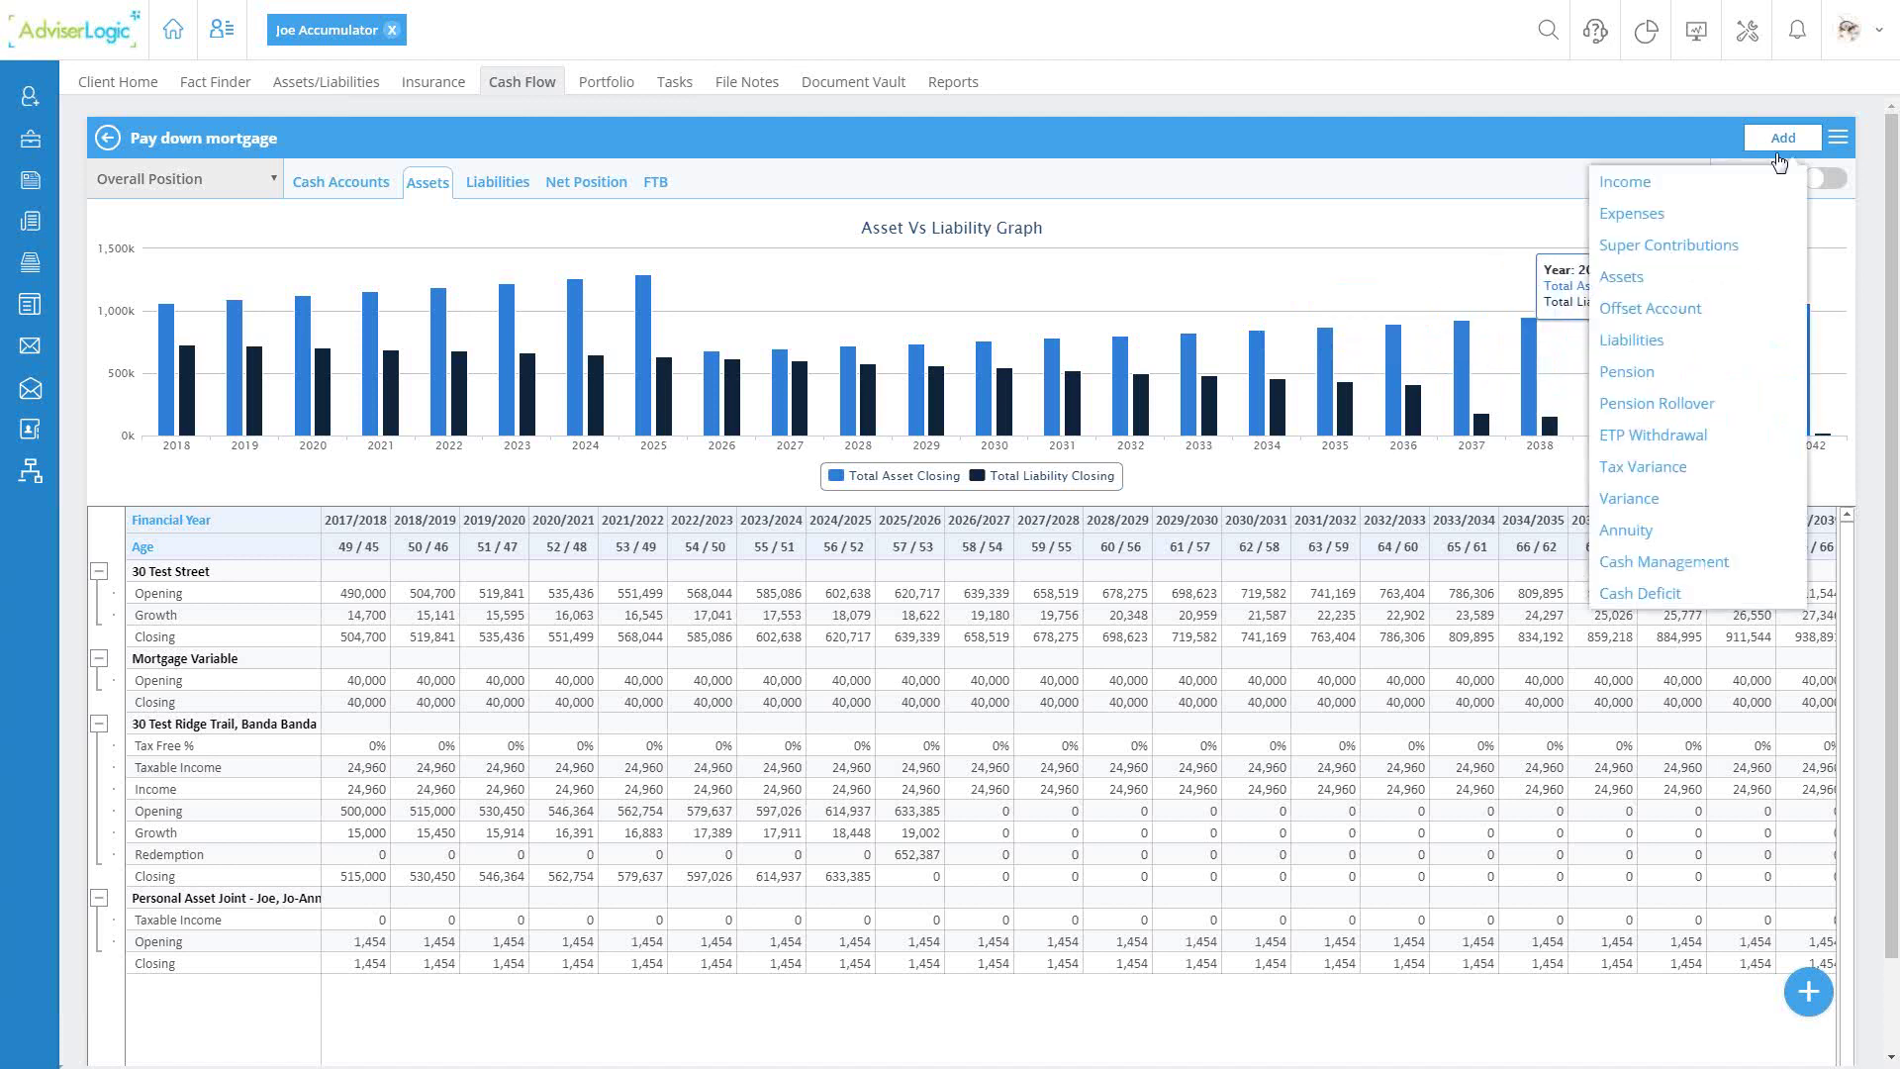
pyautogui.click(1839, 140)
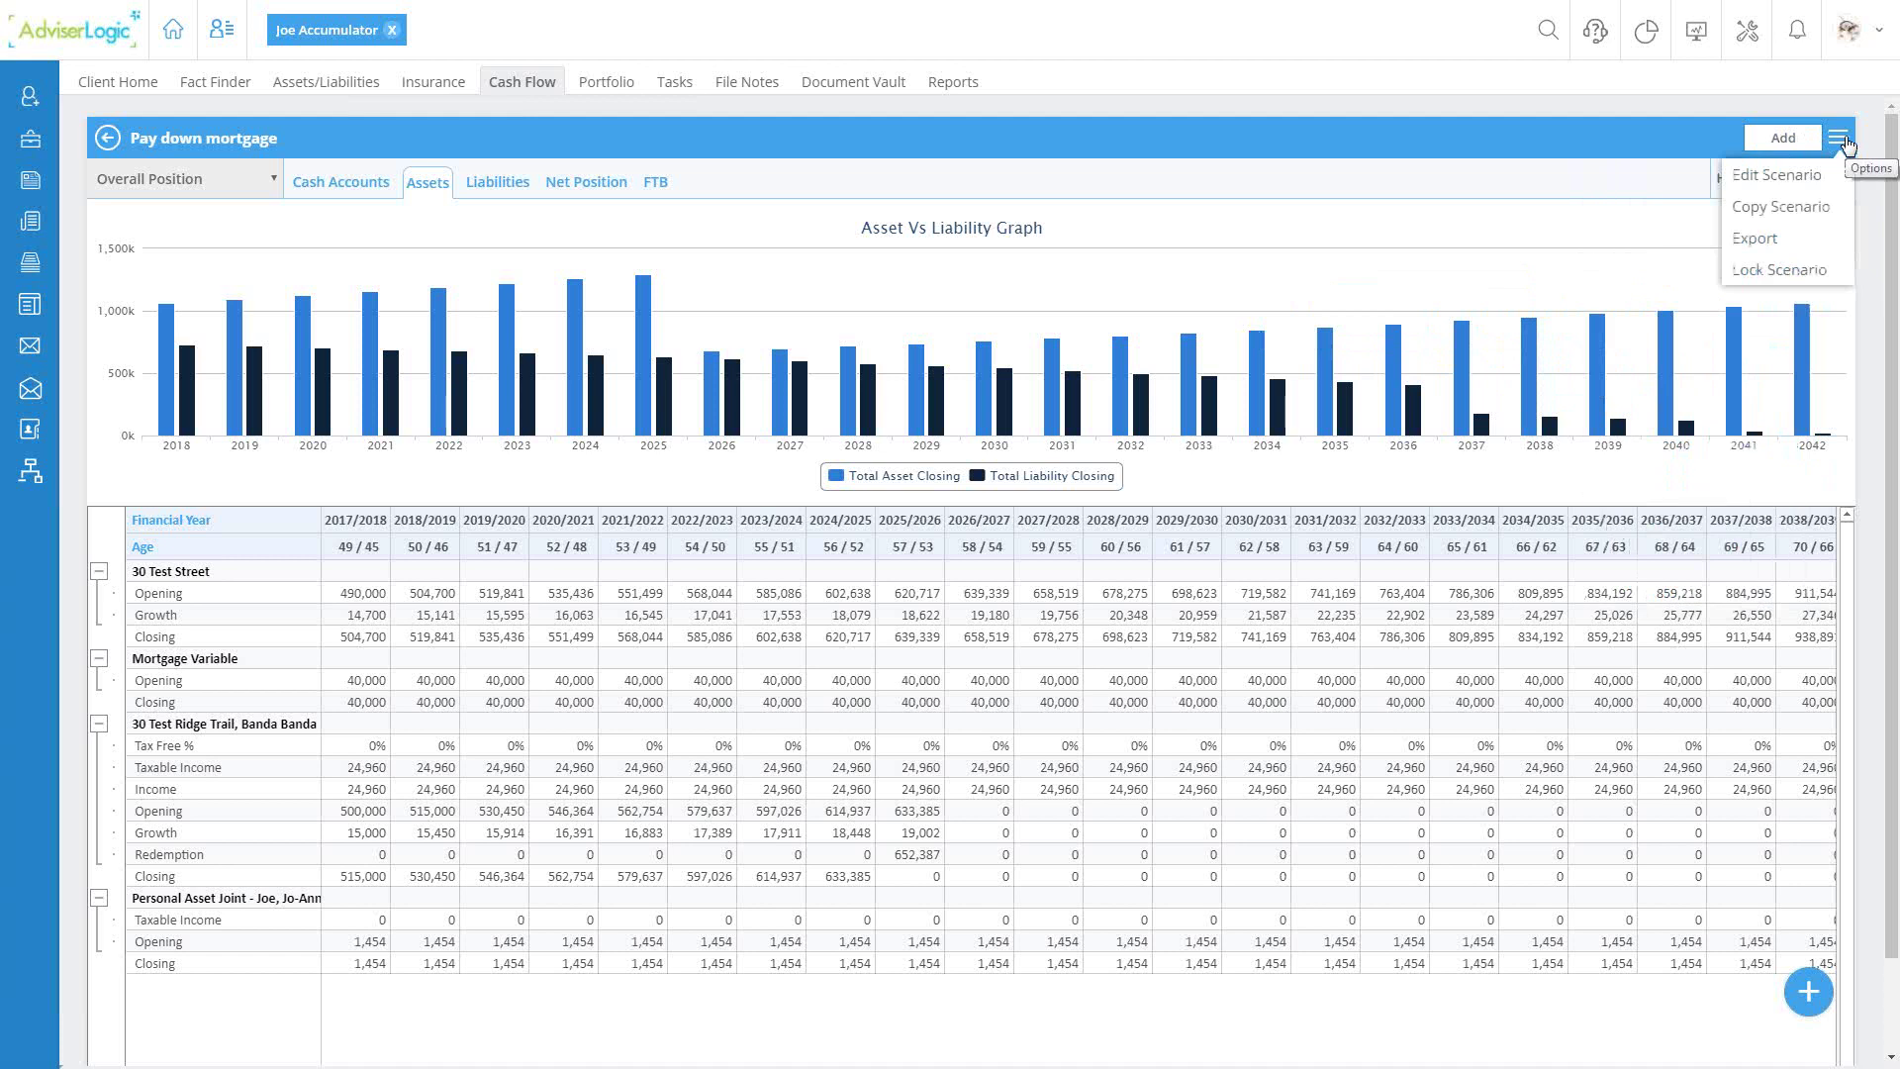
pyautogui.click(1786, 138)
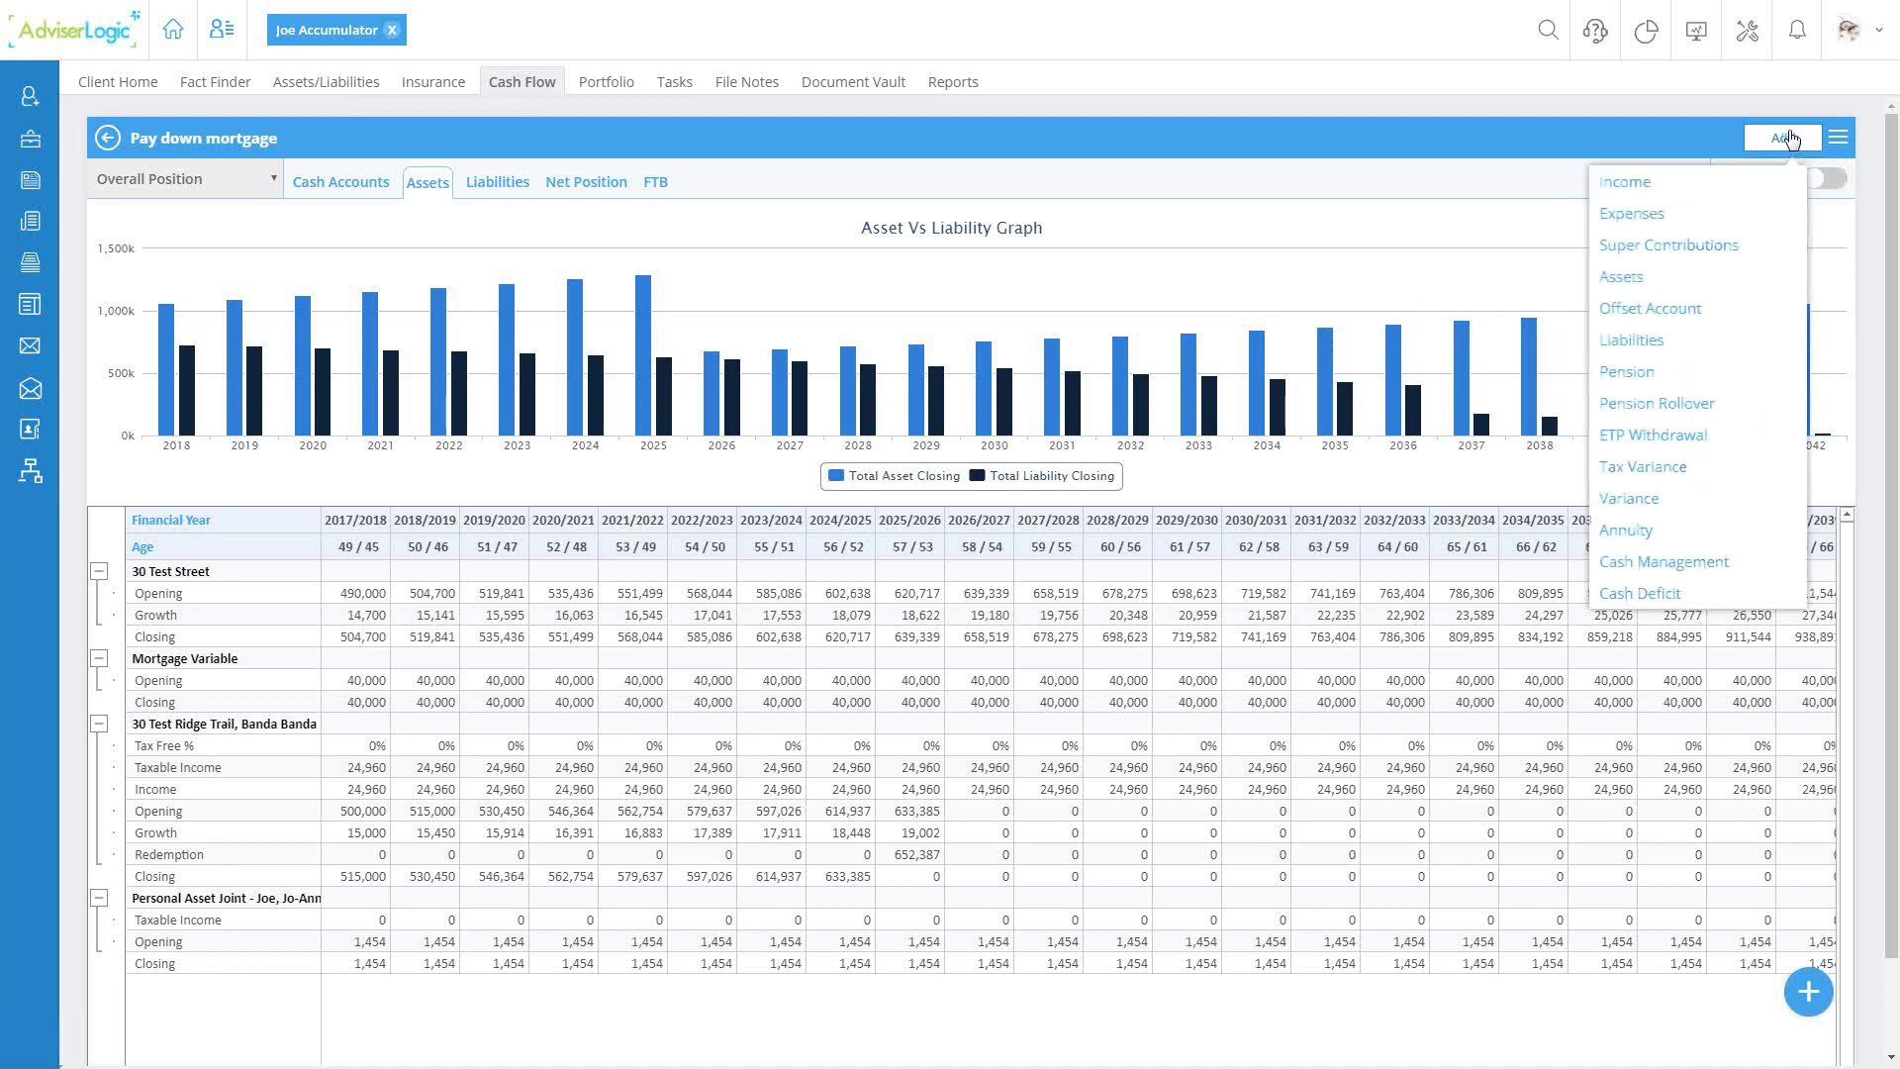
pyautogui.moveTo(1761, 145)
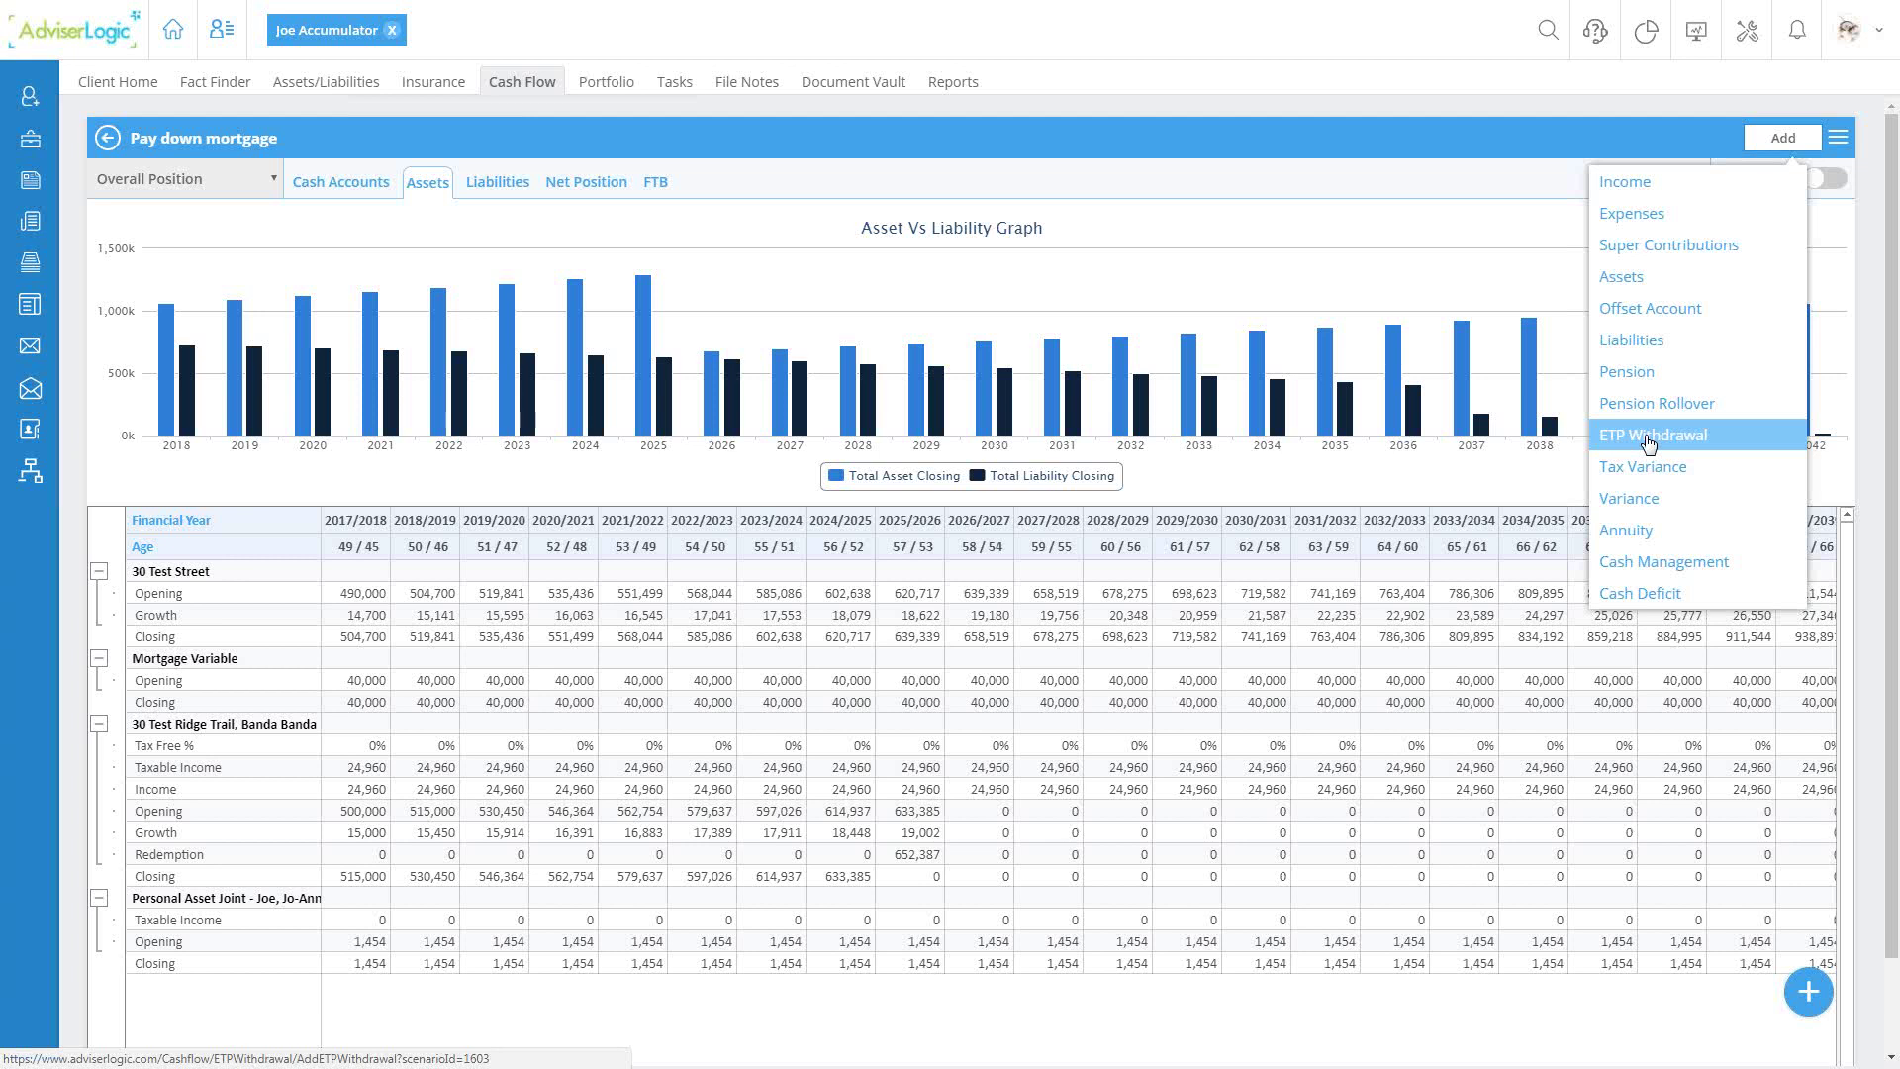
# Step: Inspect the owner and start date fields for a new income item, and close the form without saving
pyautogui.click(1638, 186)
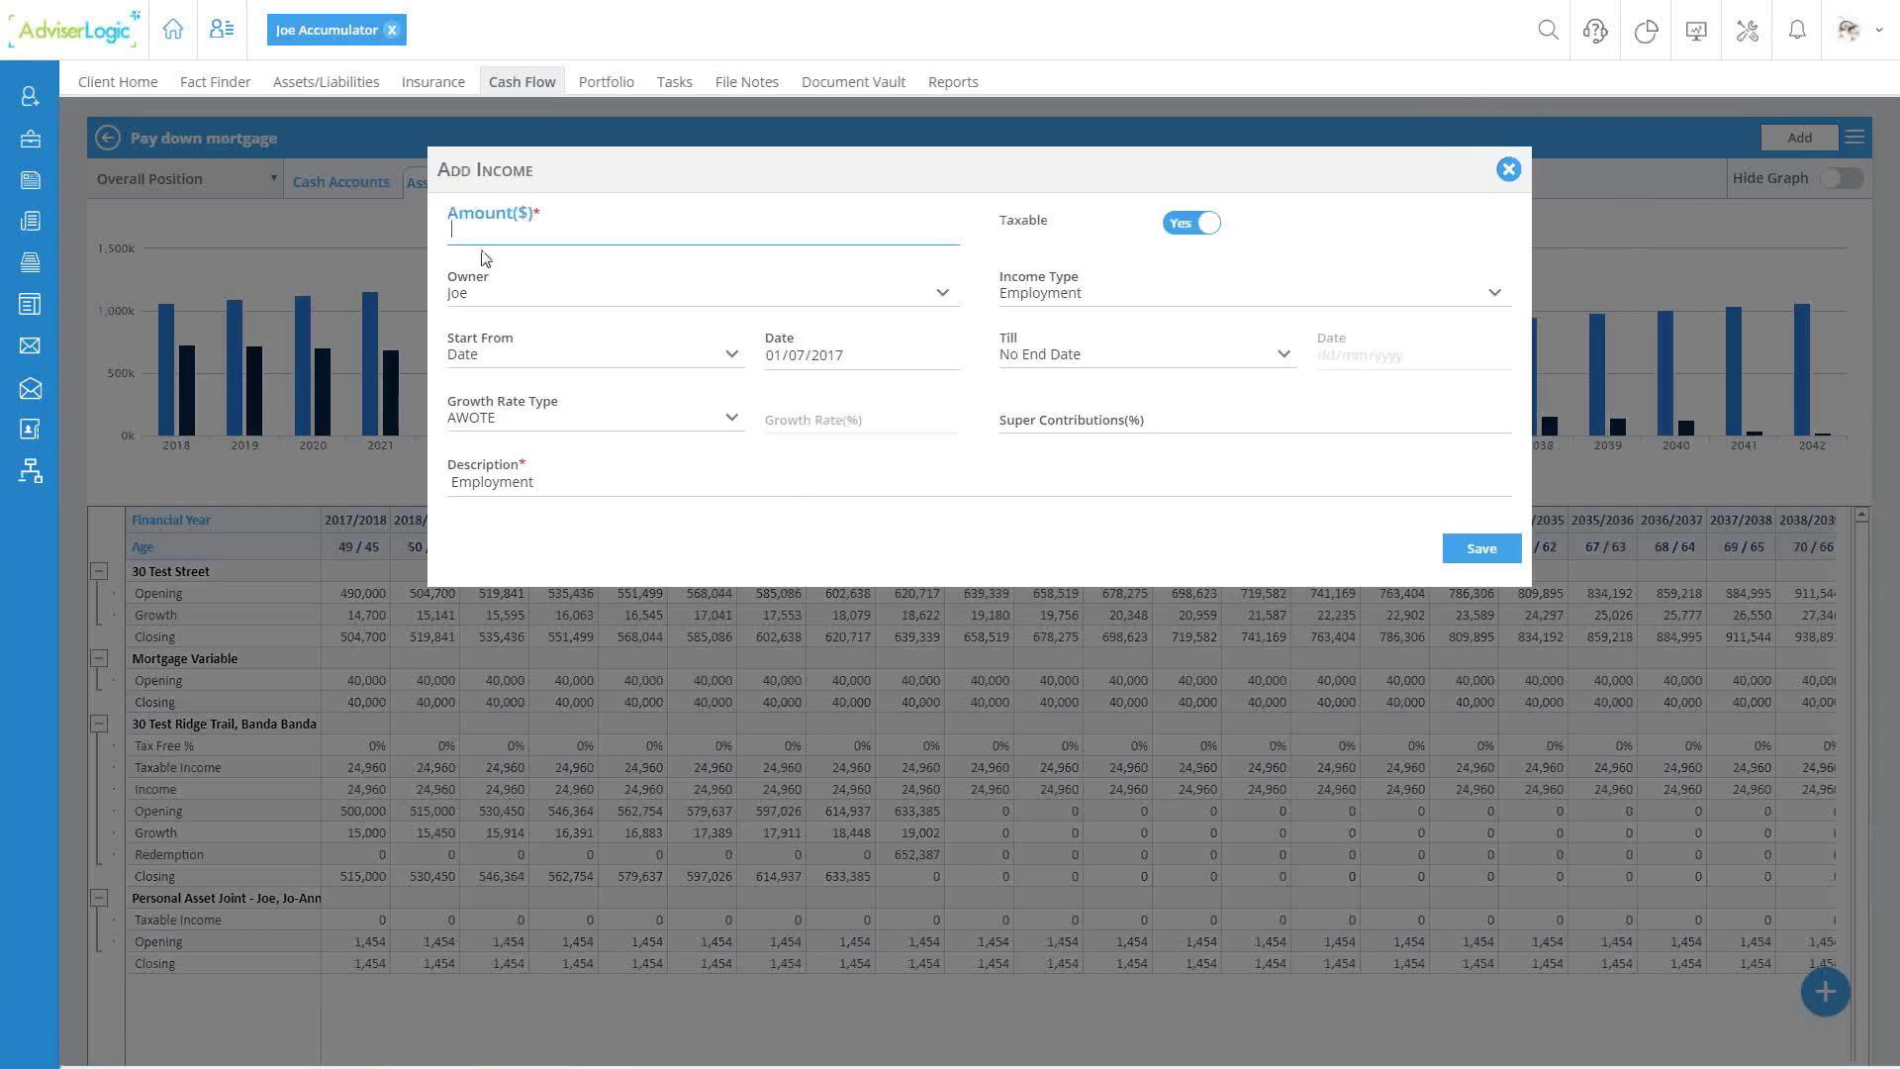
pyautogui.click(506, 297)
pyautogui.click(507, 305)
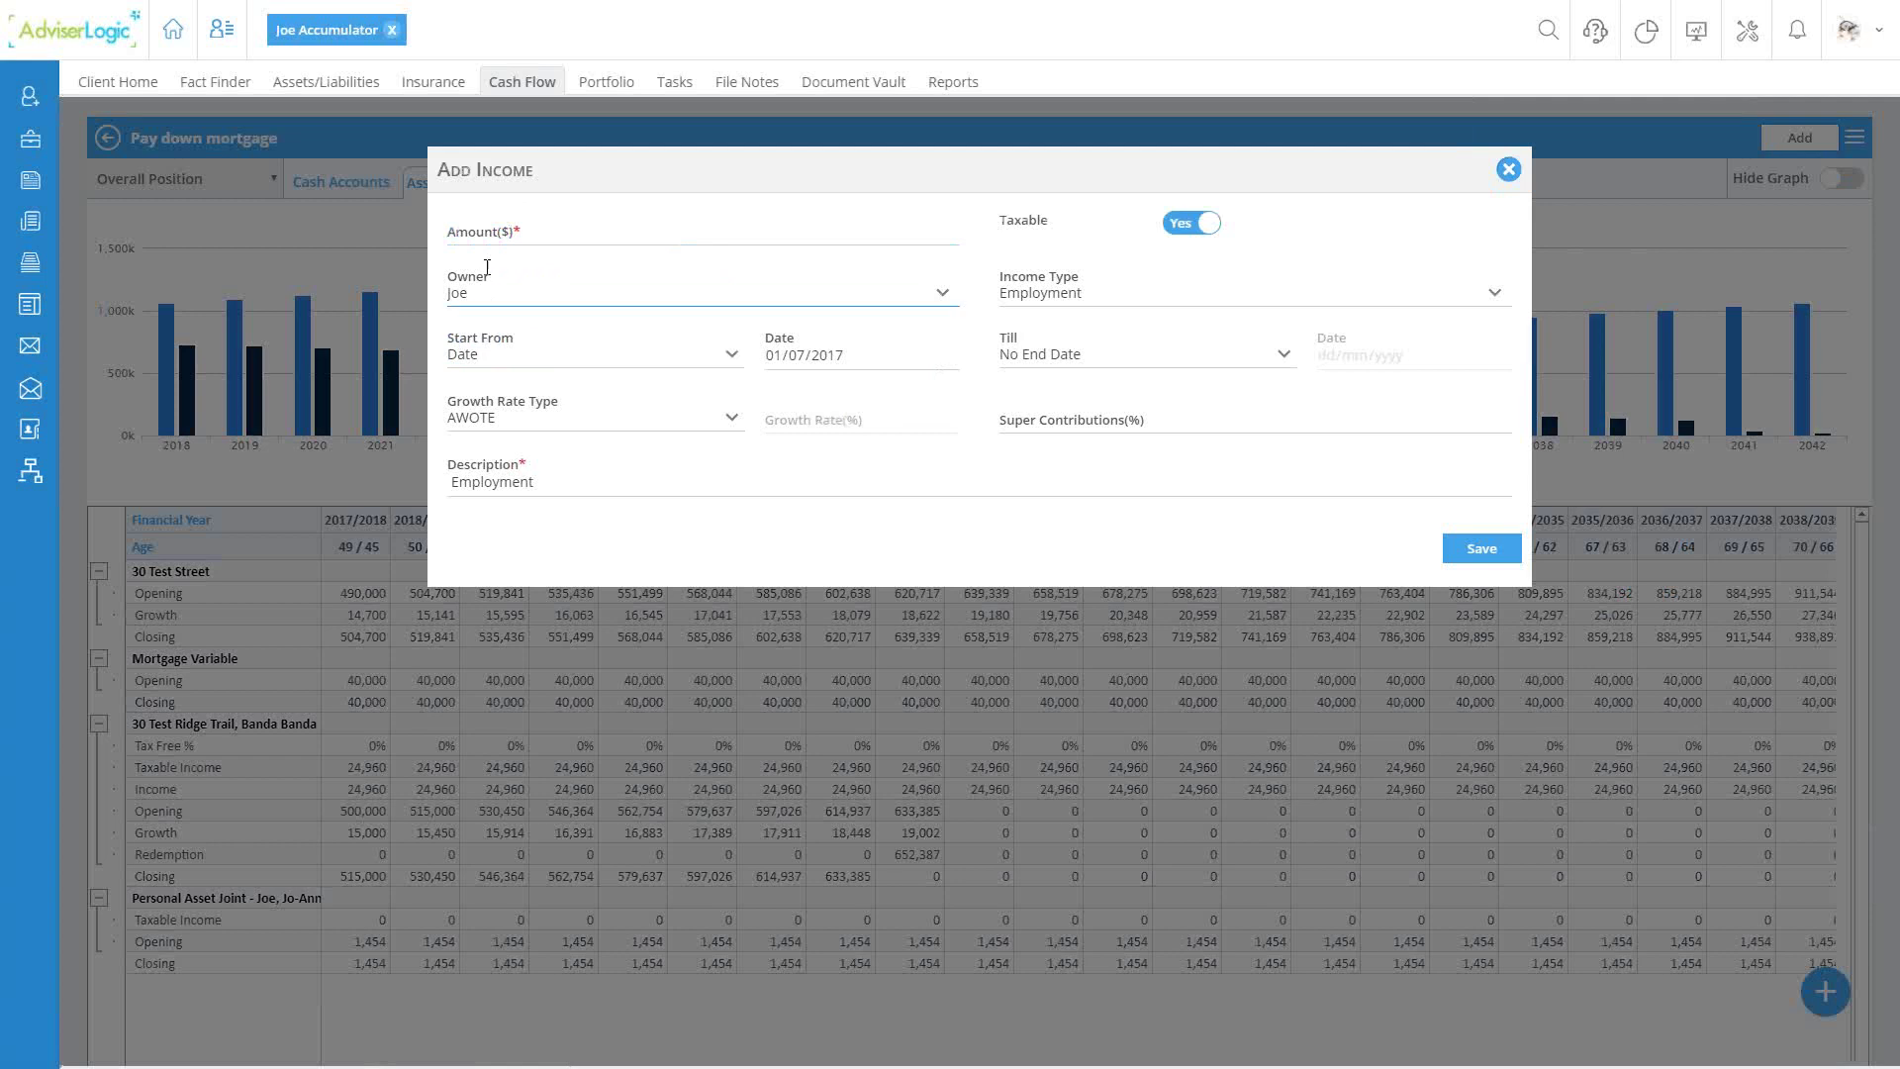
pyautogui.click(526, 358)
pyautogui.click(517, 329)
pyautogui.click(1509, 169)
# Step: Start a Cash Management entry of type Pay off Loan for the Mortgage Variable liability, inspect its proportion and description fields, and discard it
pyautogui.click(1789, 146)
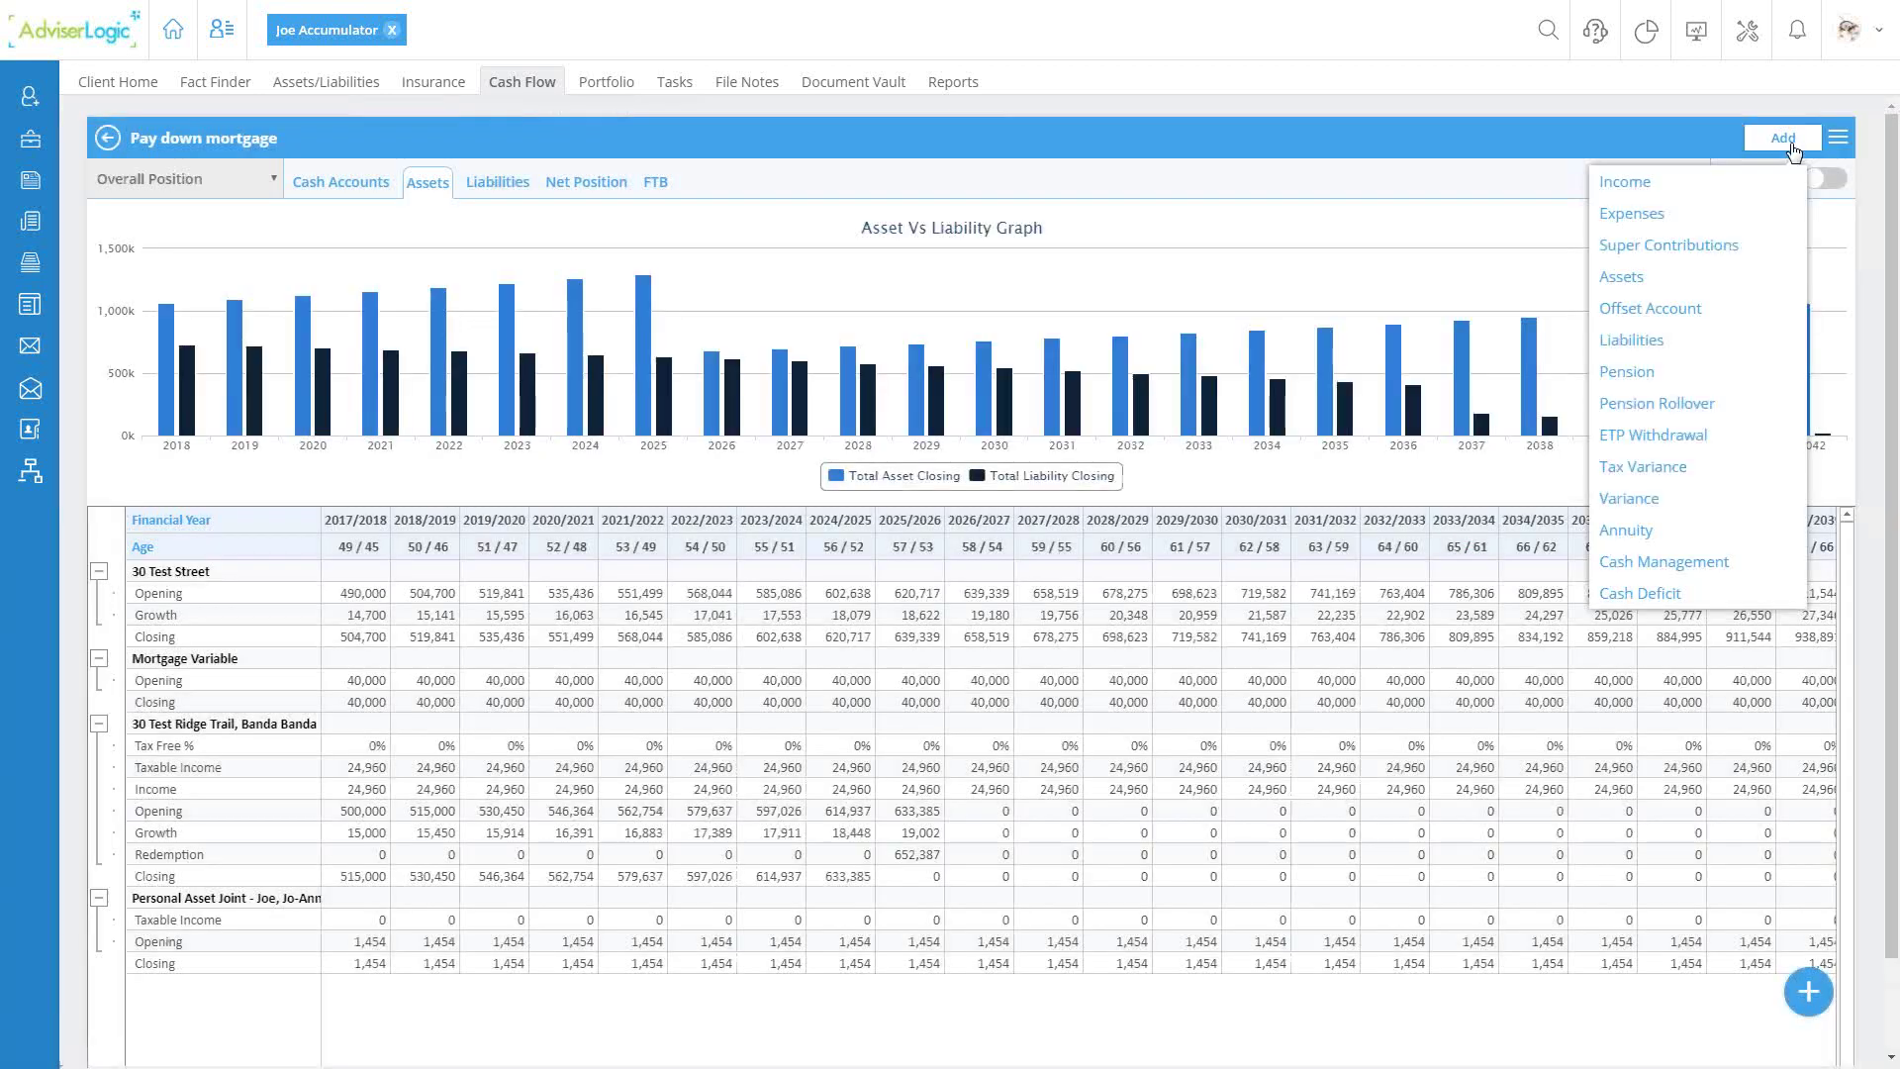
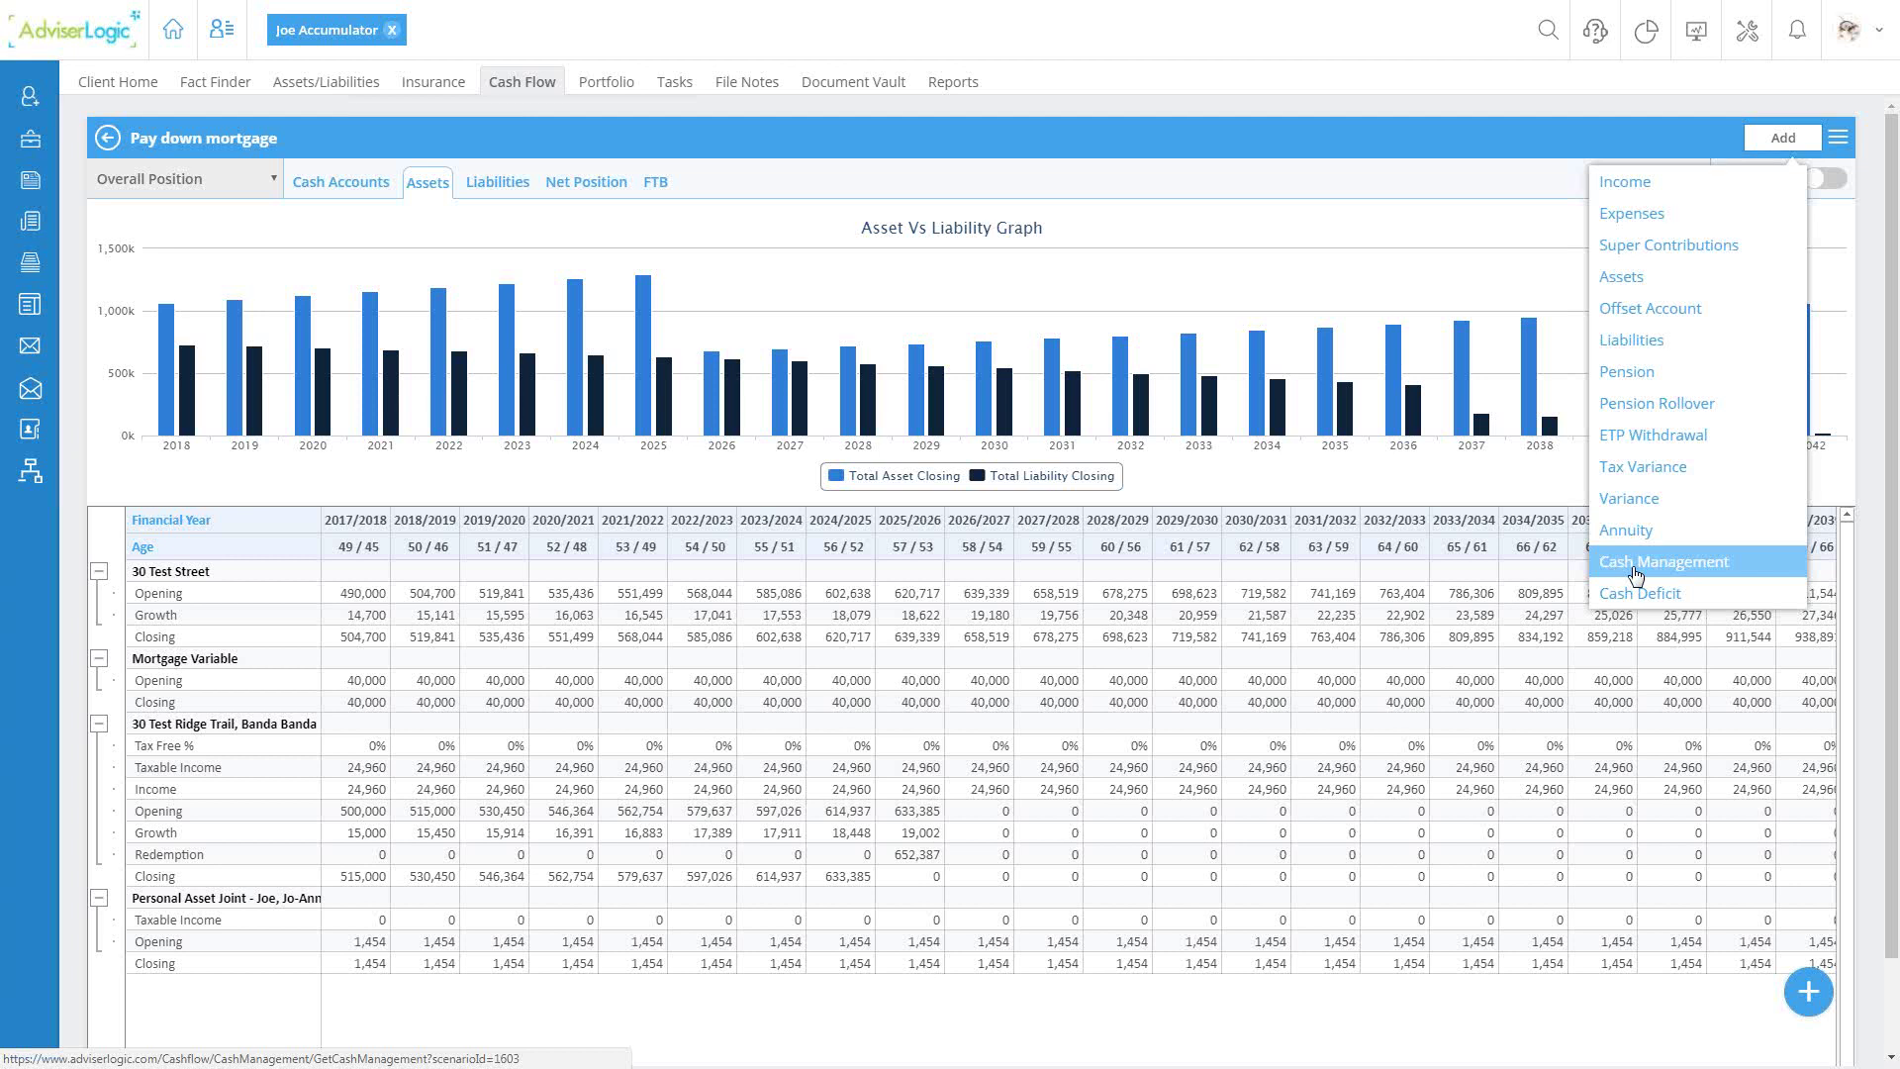
pyautogui.click(1634, 574)
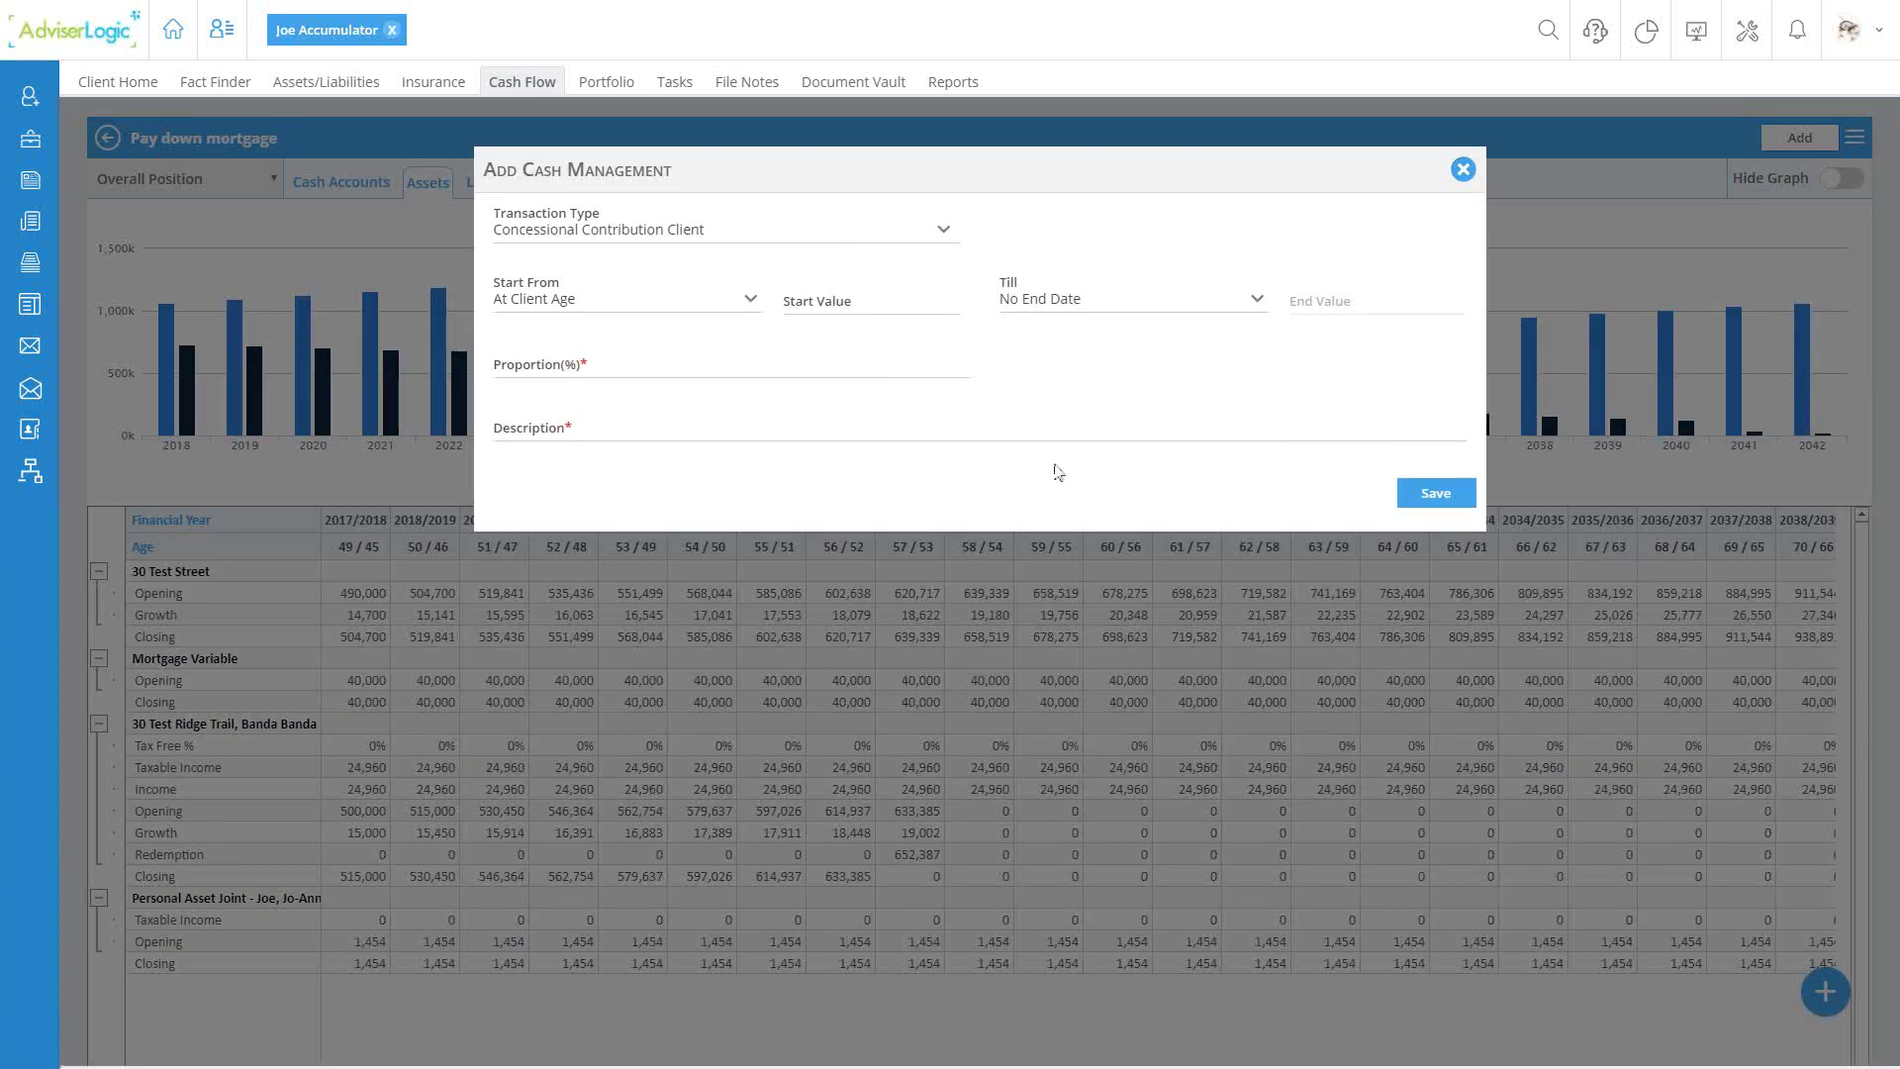
pyautogui.click(848, 231)
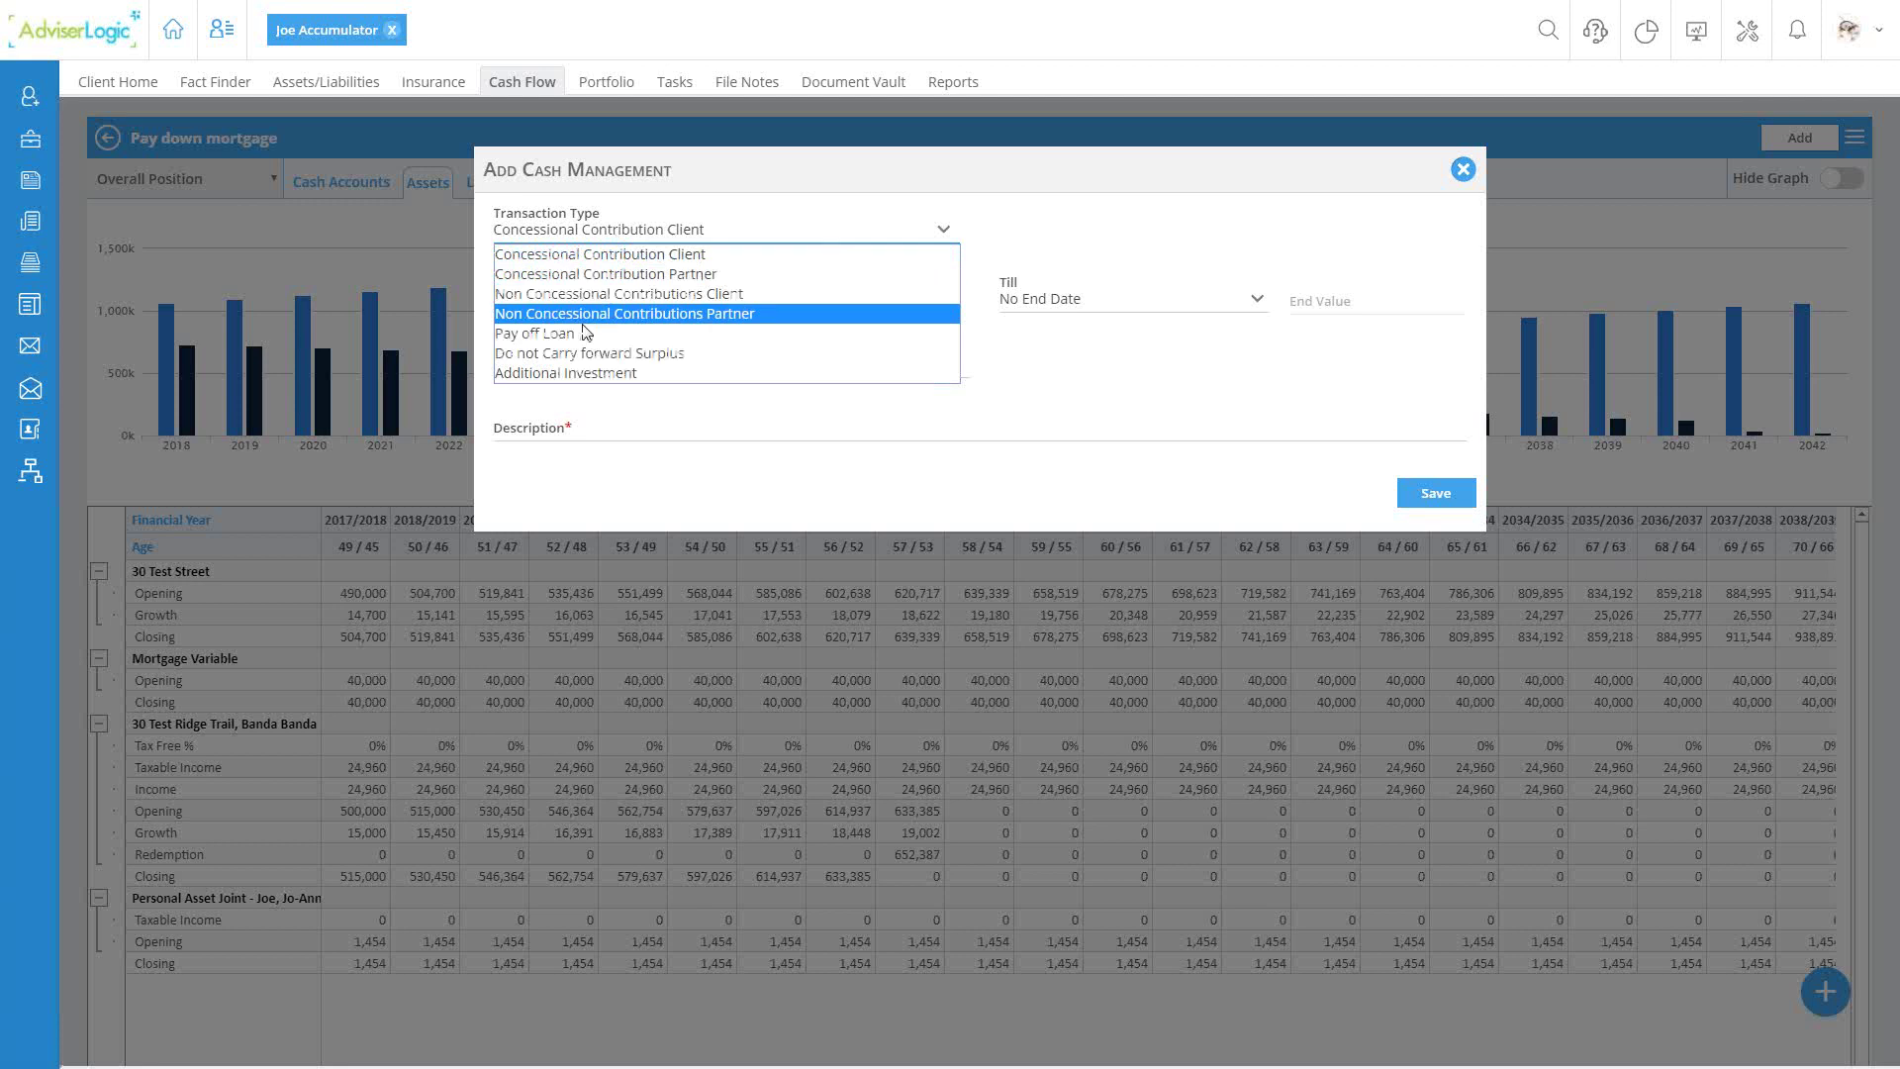
pyautogui.click(539, 333)
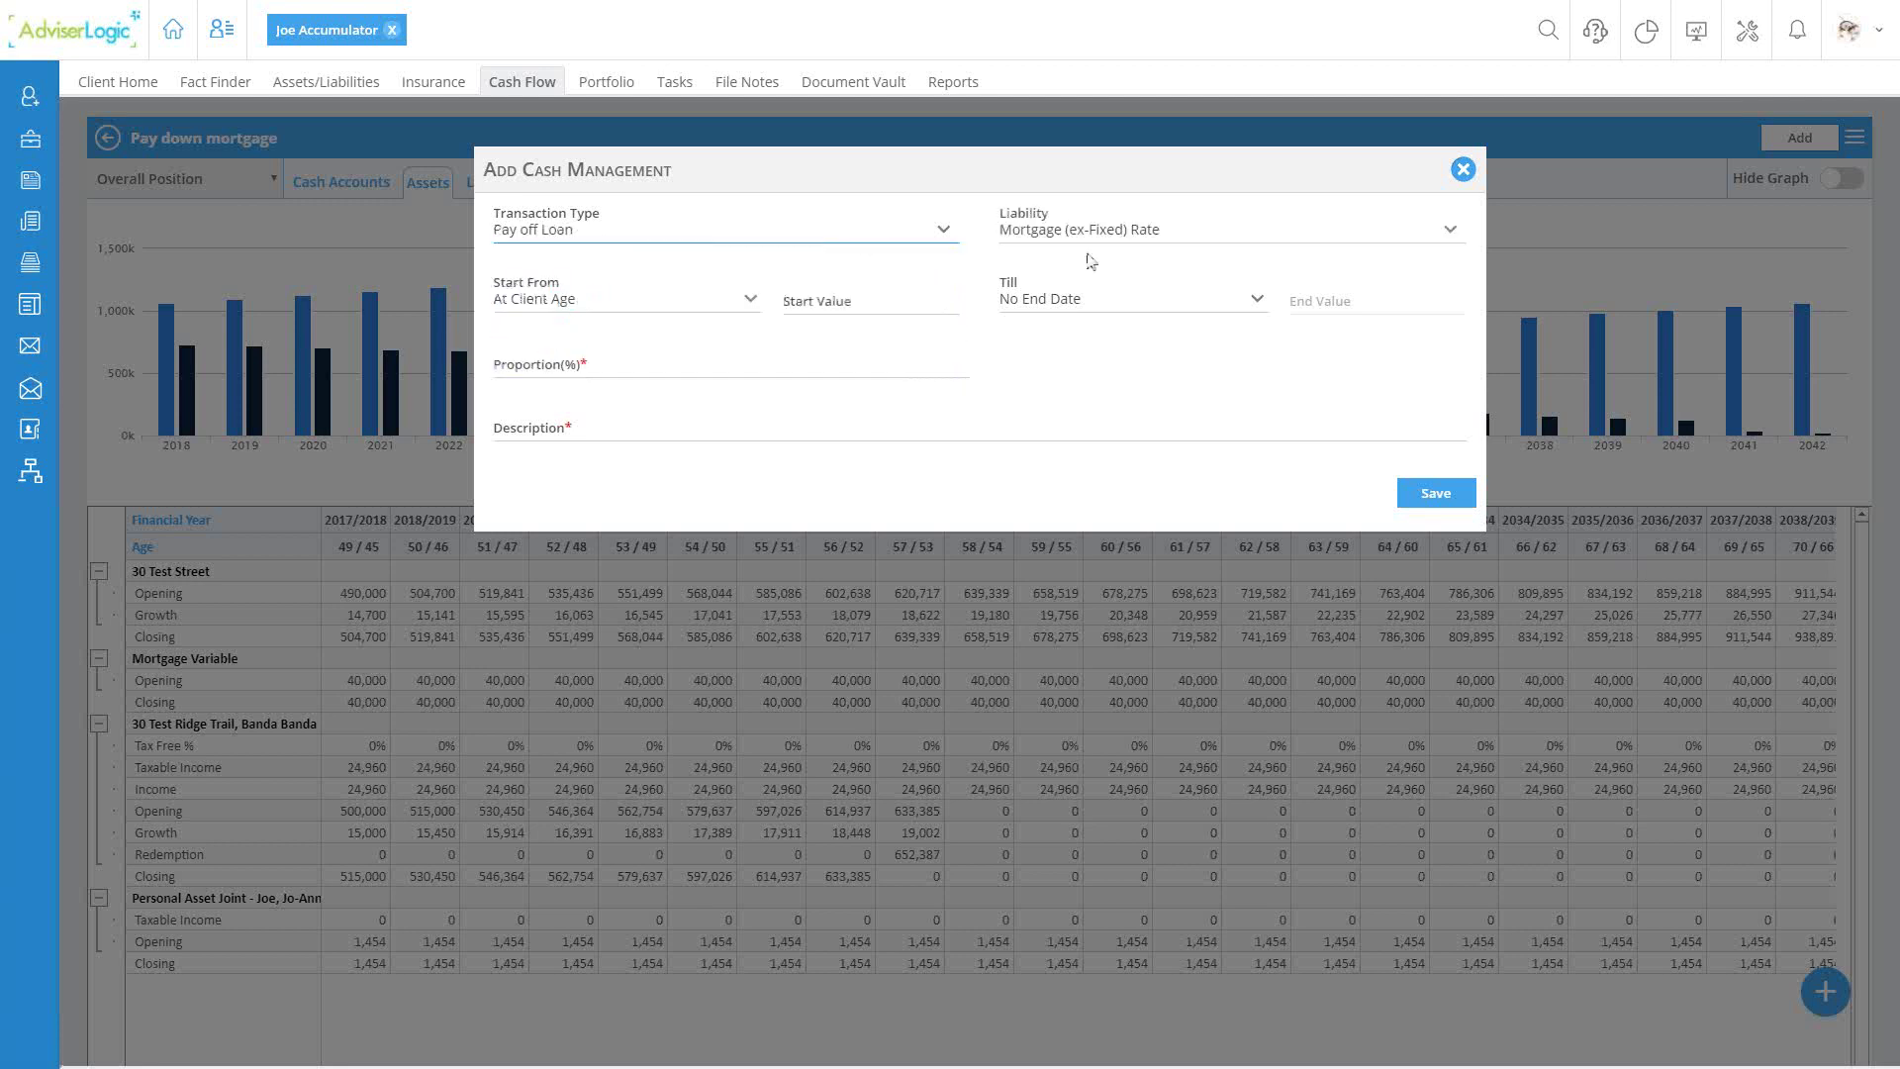
pyautogui.click(1116, 242)
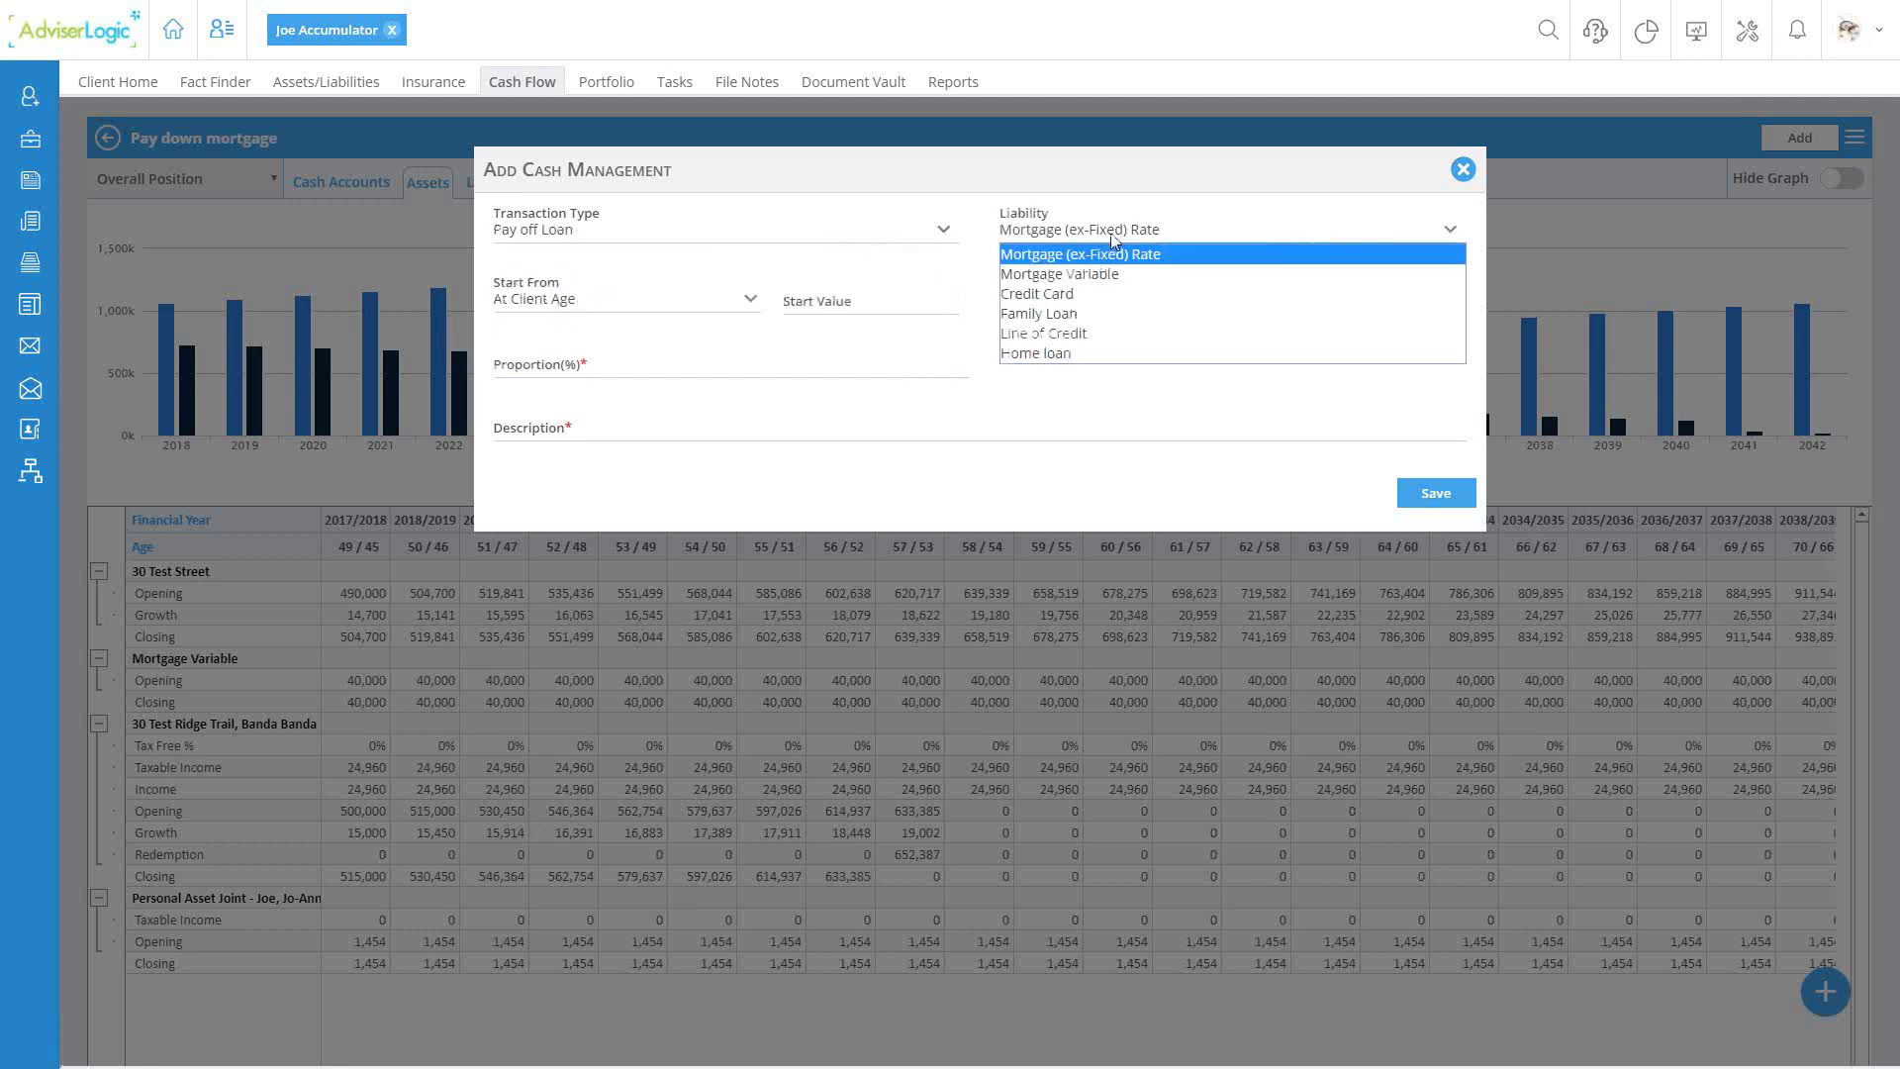
pyautogui.click(1047, 276)
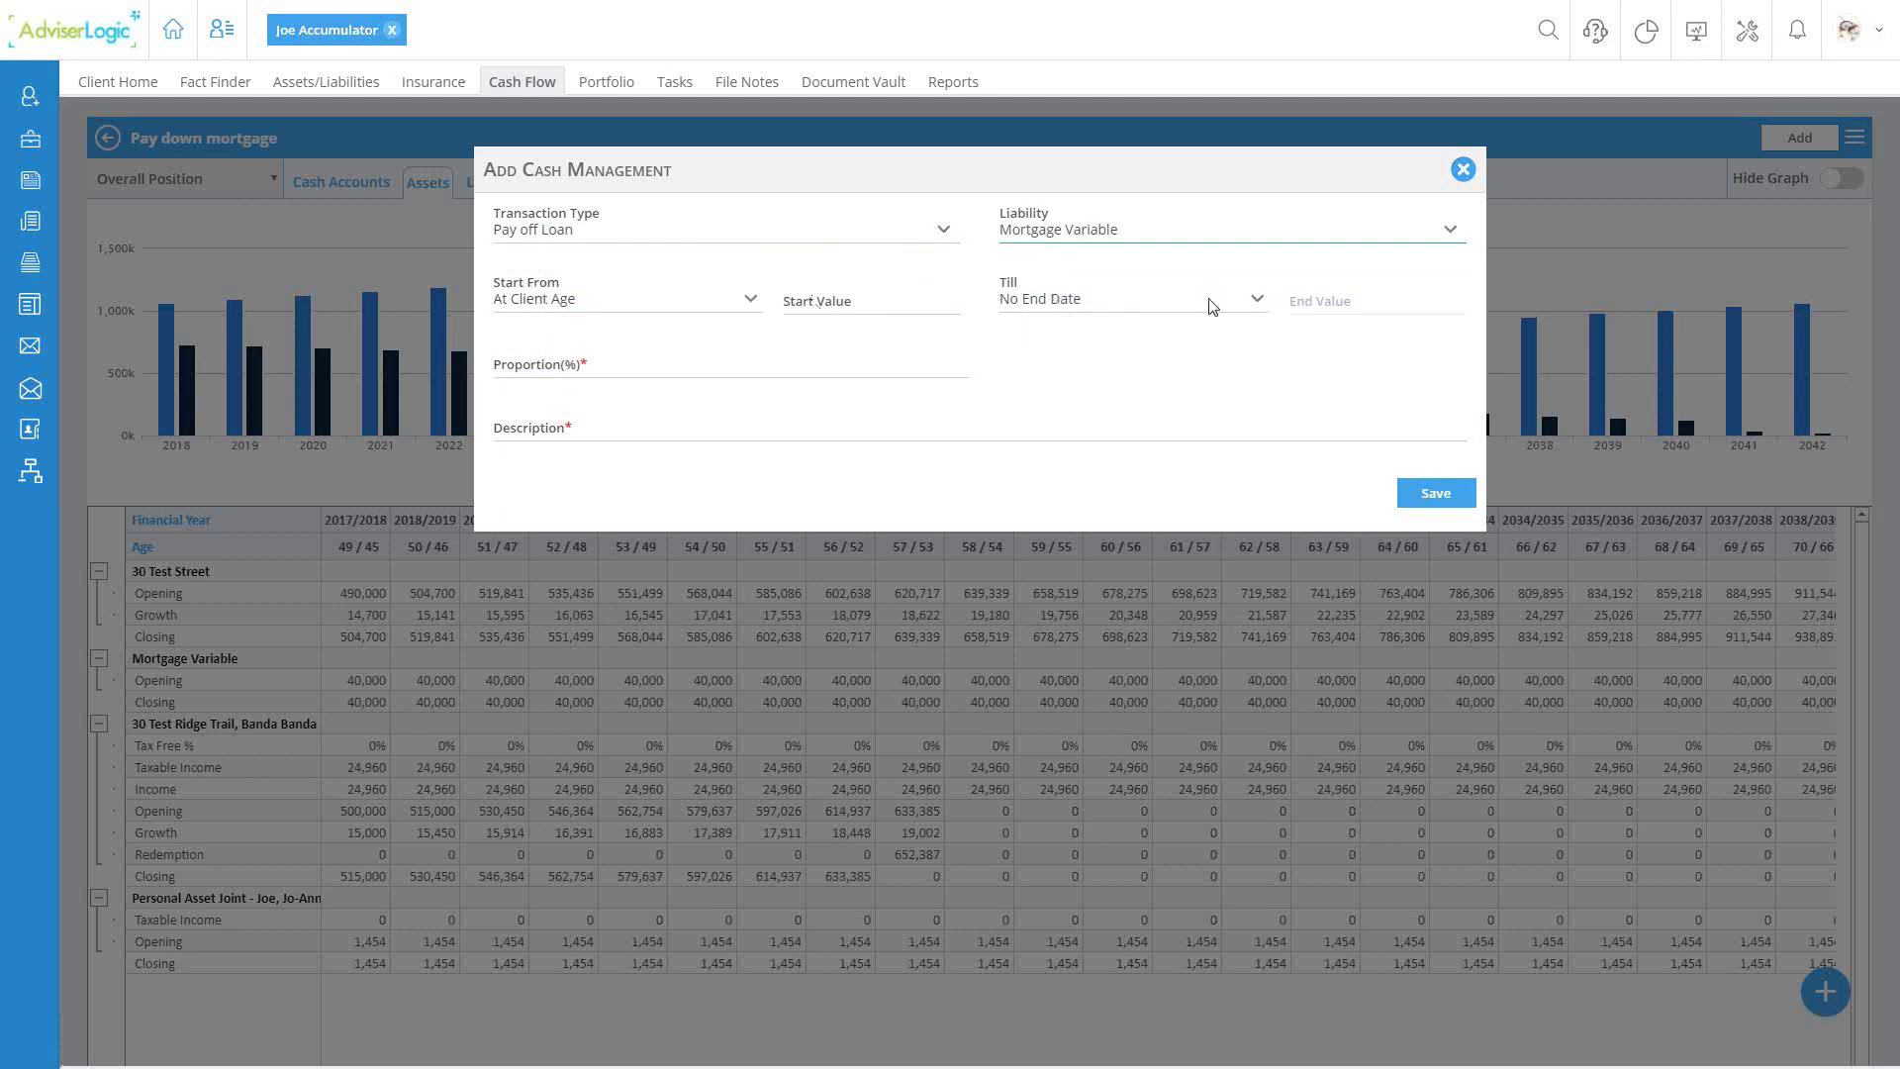
pyautogui.click(597, 368)
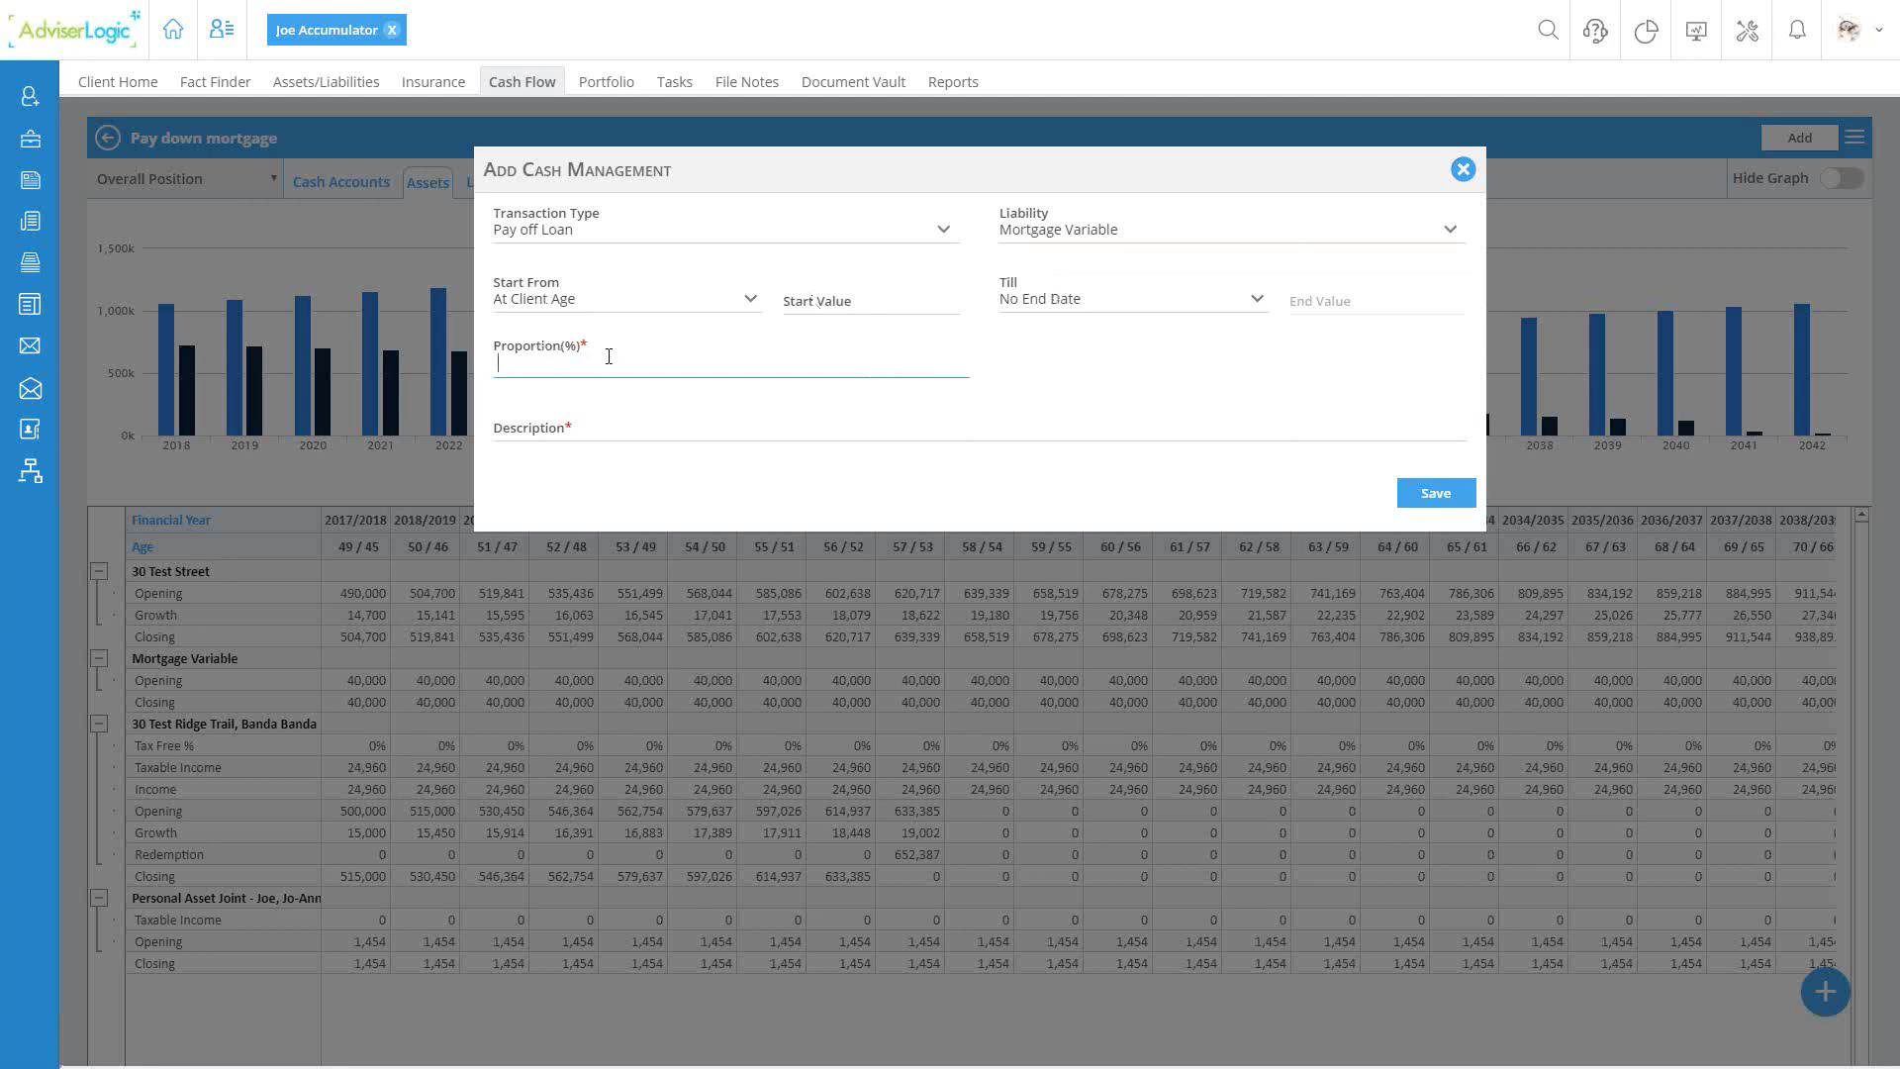
pyautogui.click(608, 433)
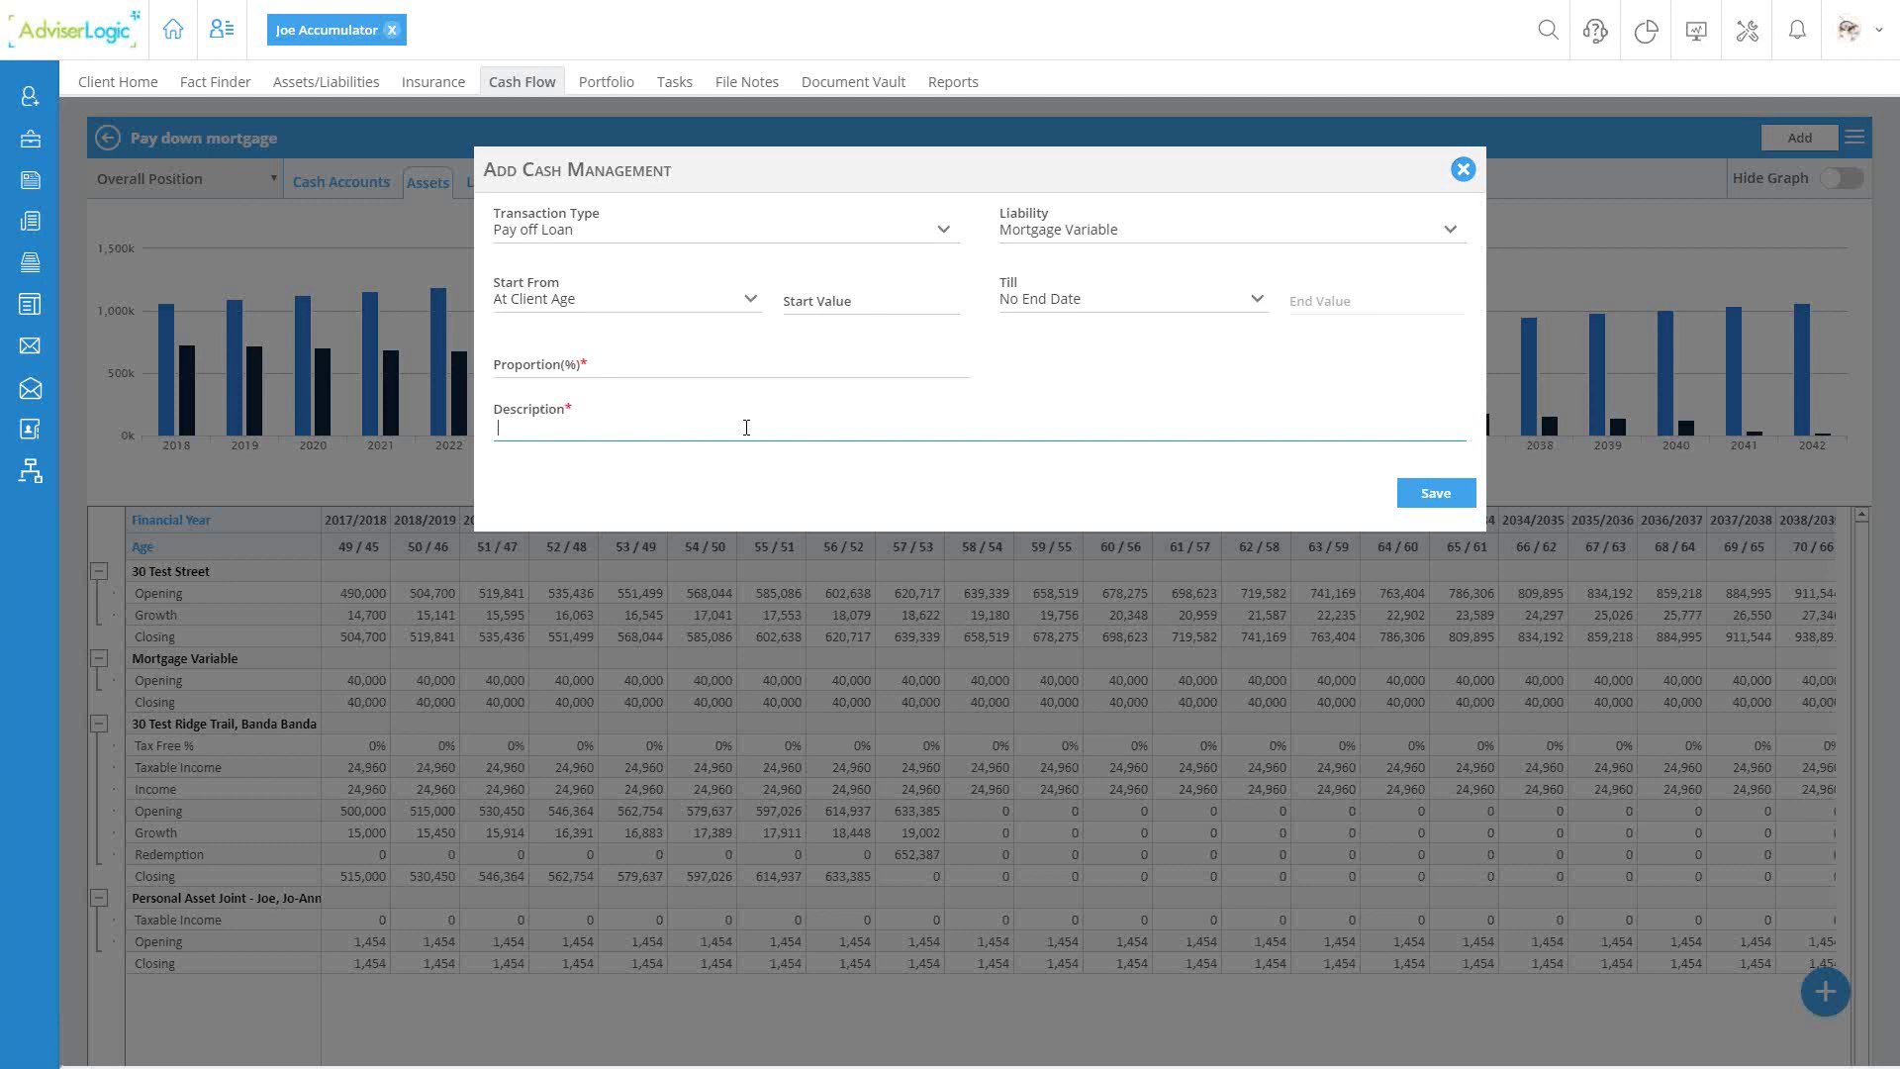
pyautogui.click(1494, 174)
pyautogui.click(1463, 170)
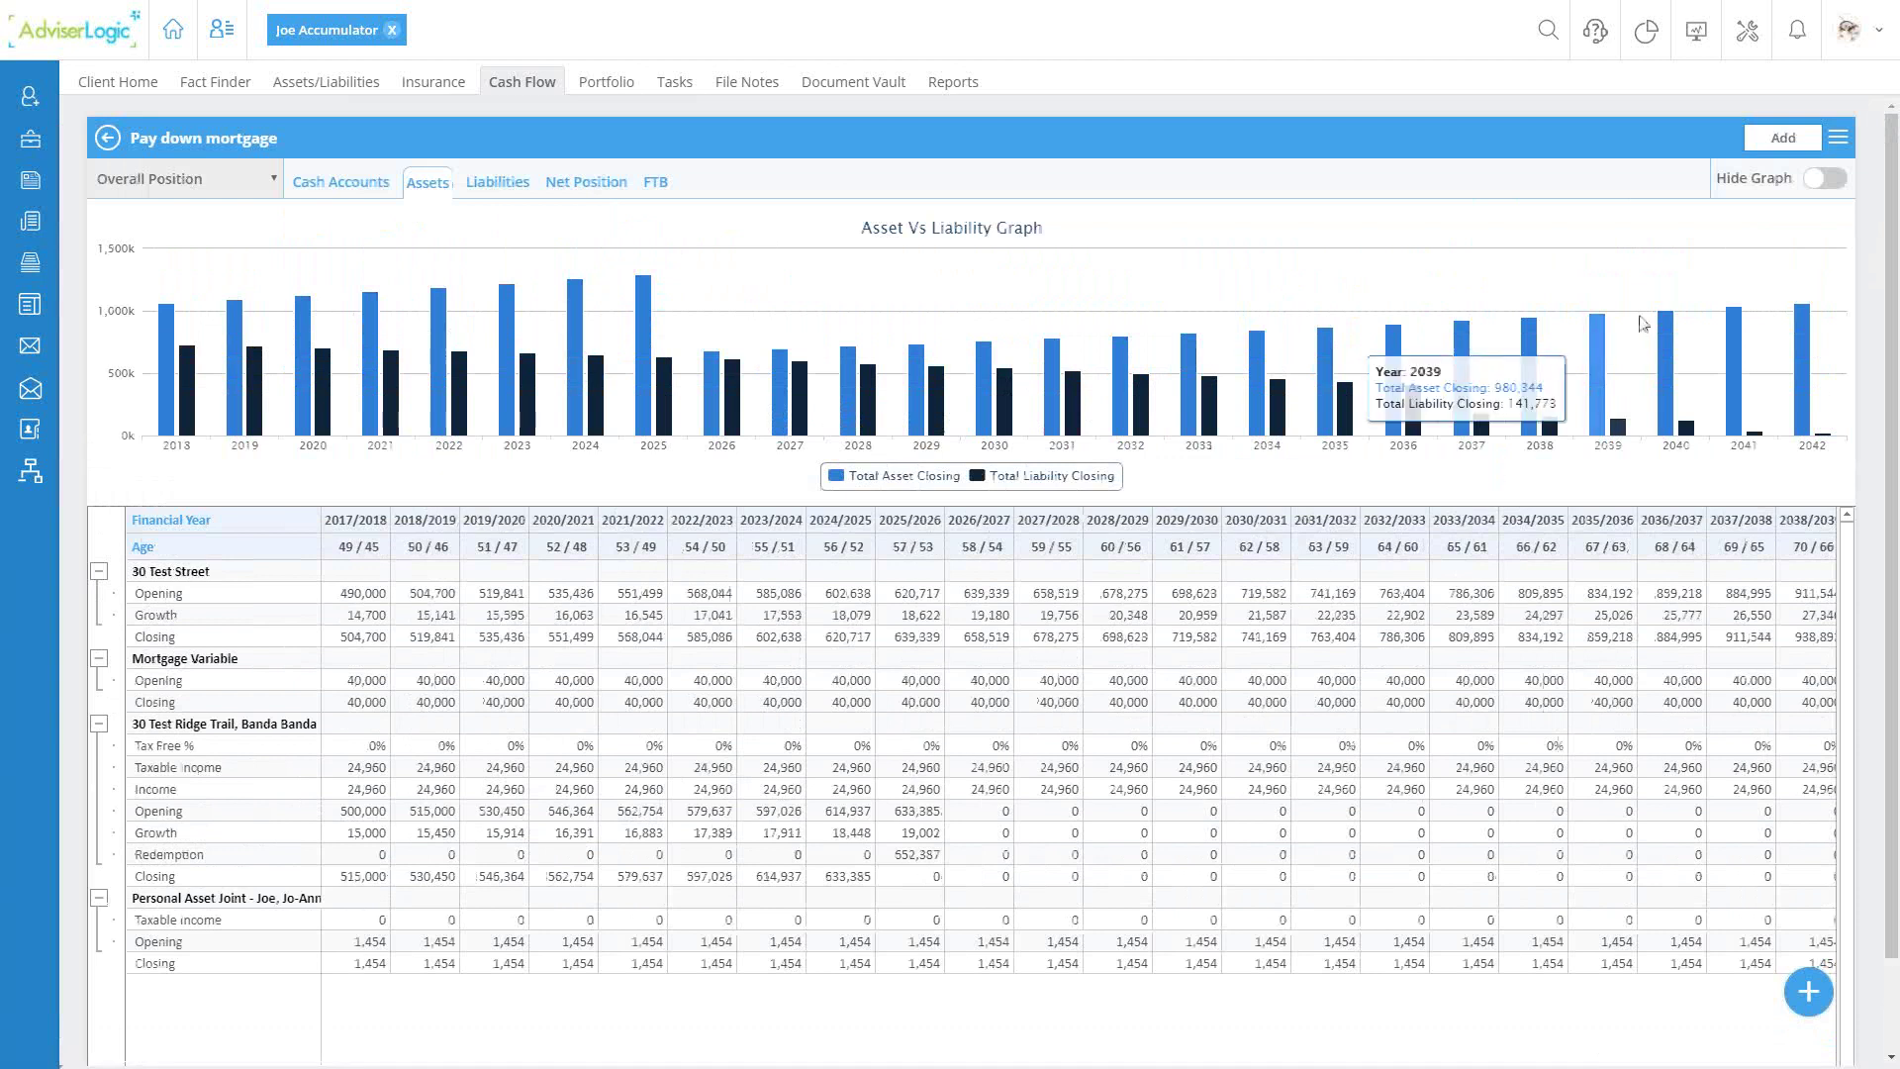
# Step: Open a new Cash Management entry and review its available transaction types
pyautogui.click(1782, 137)
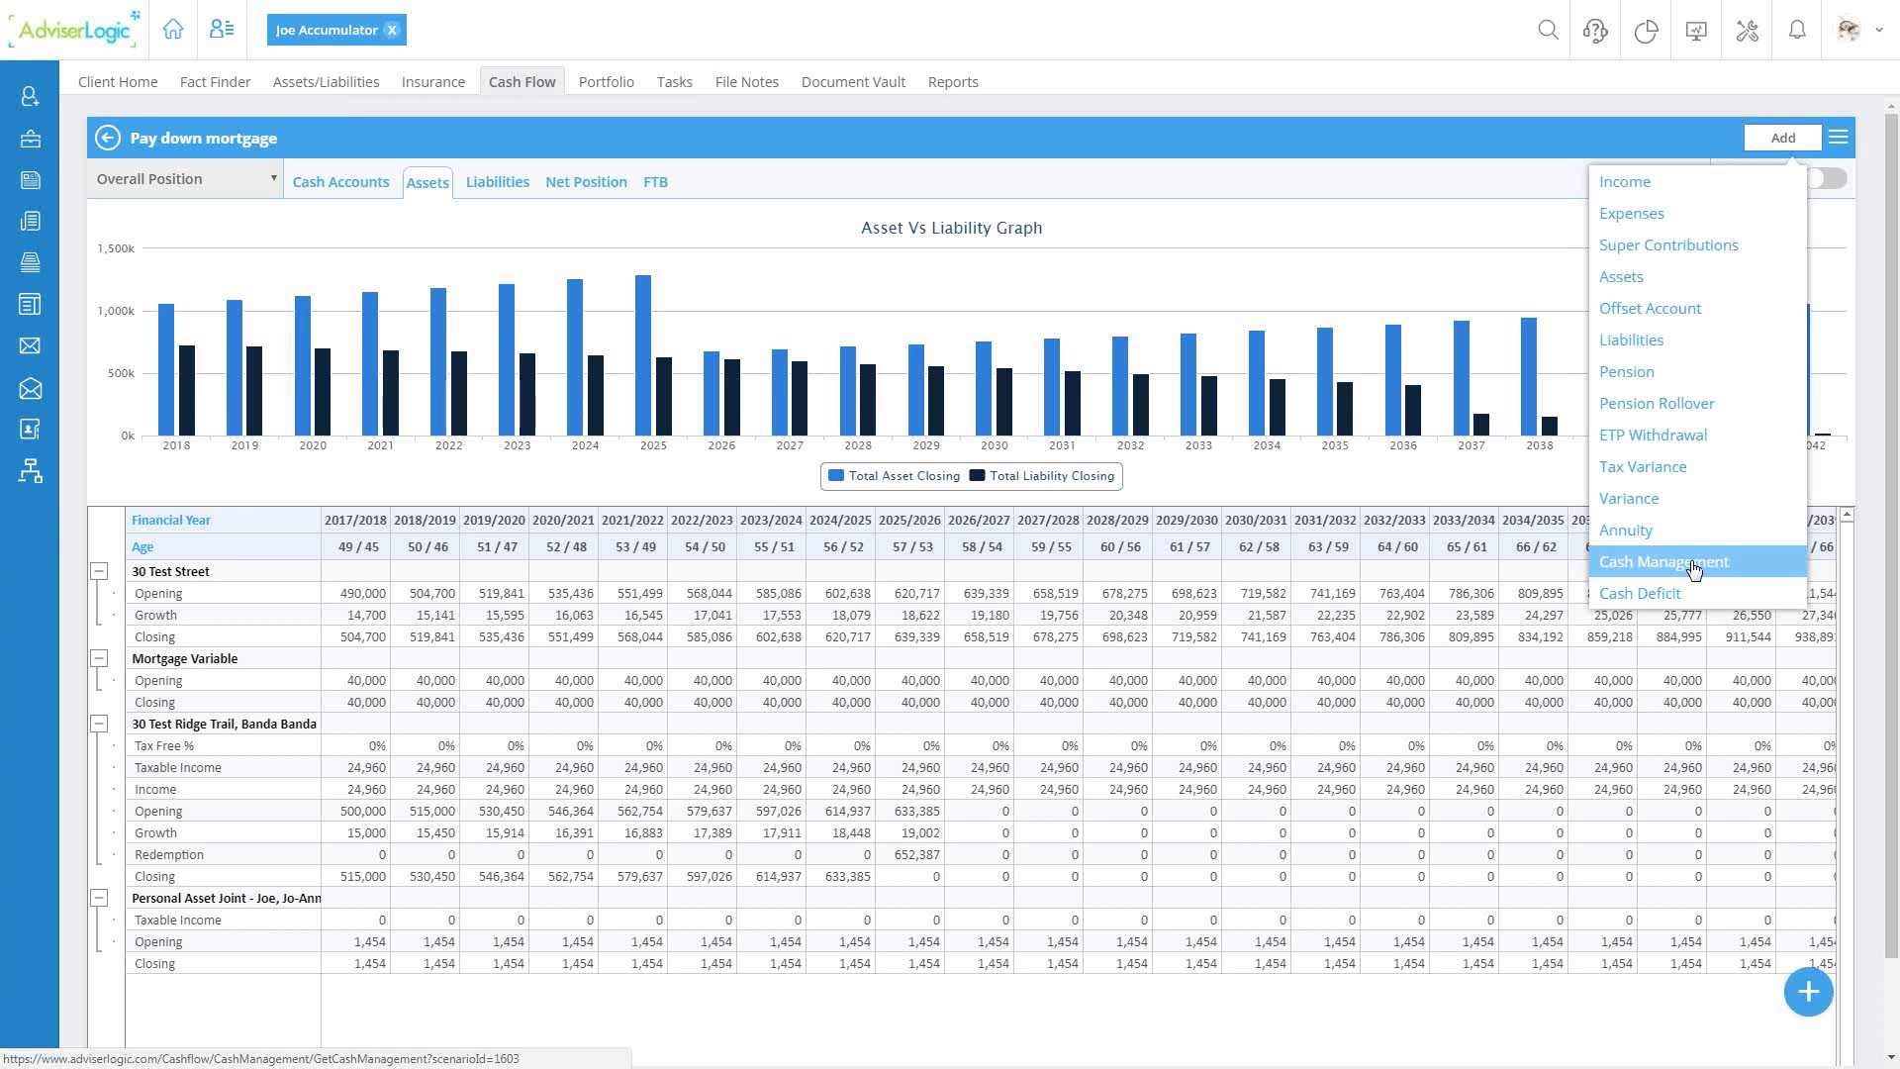
pyautogui.click(1659, 561)
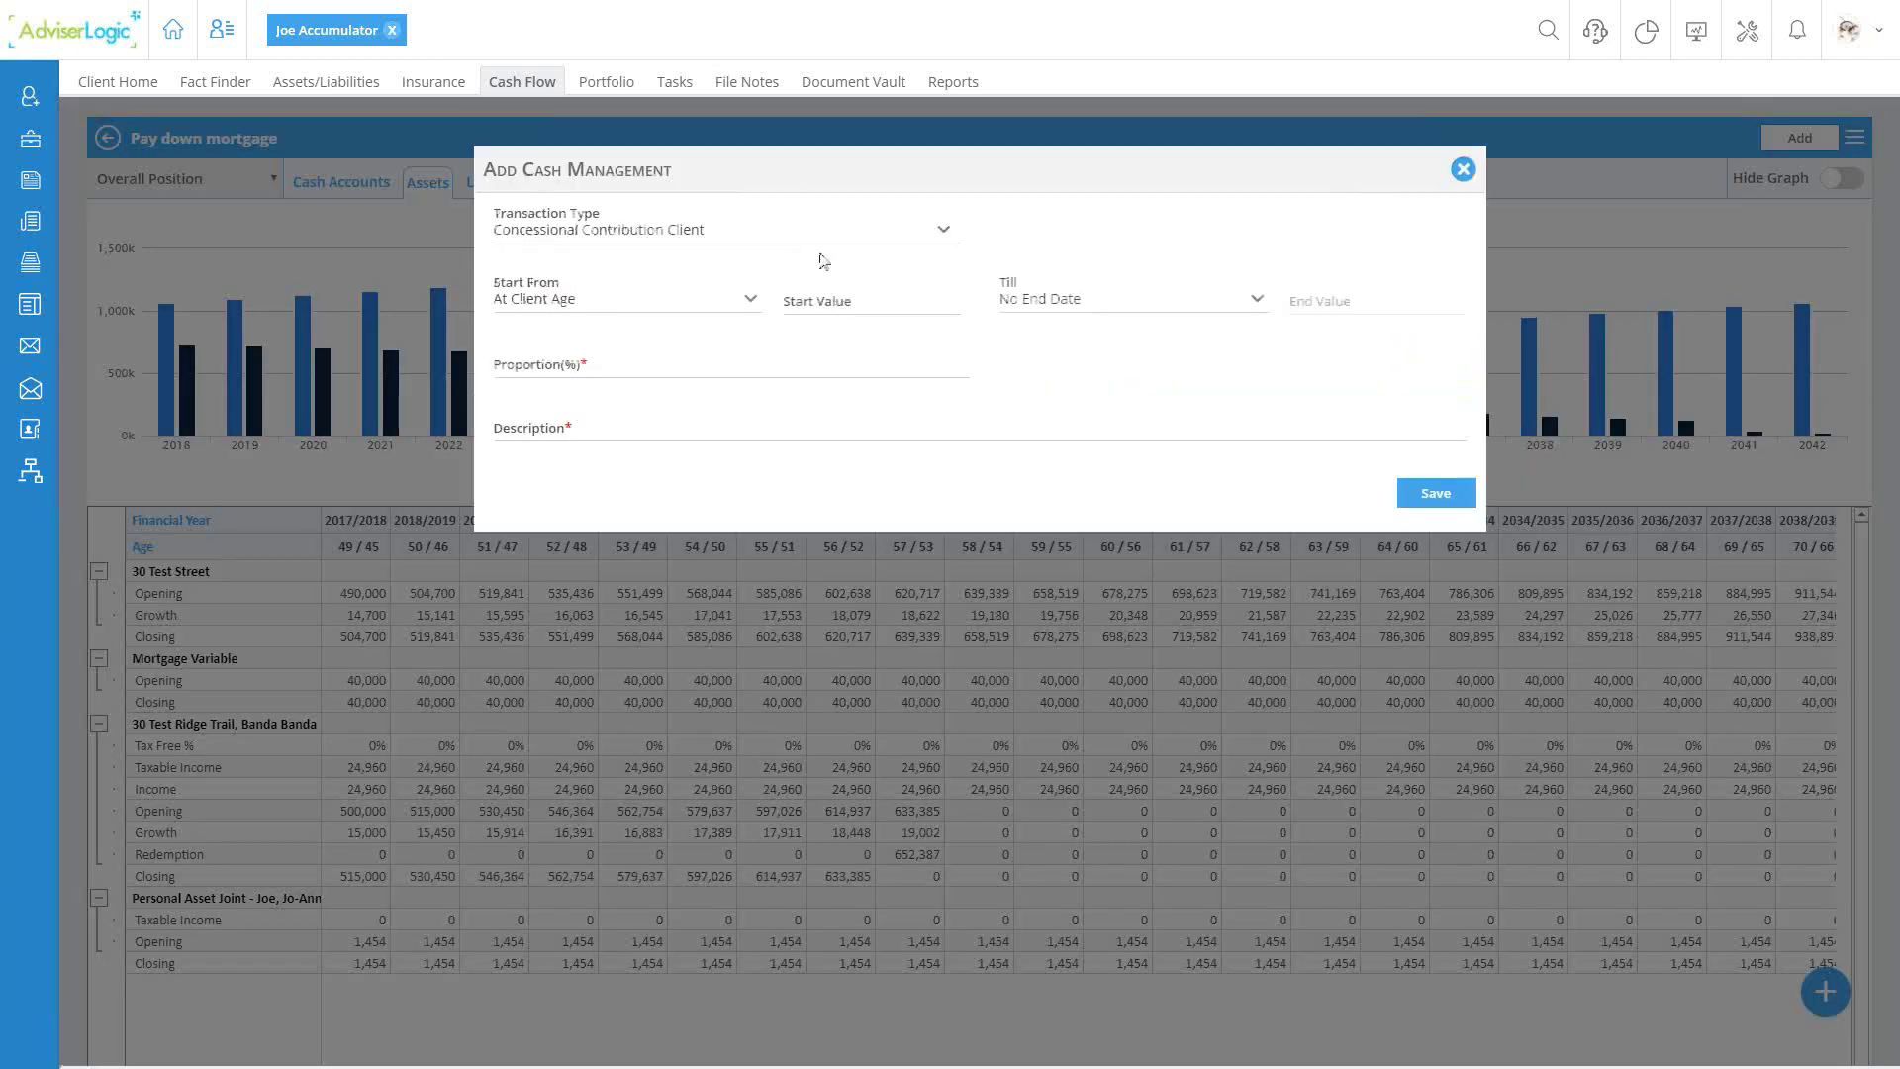
pyautogui.click(787, 237)
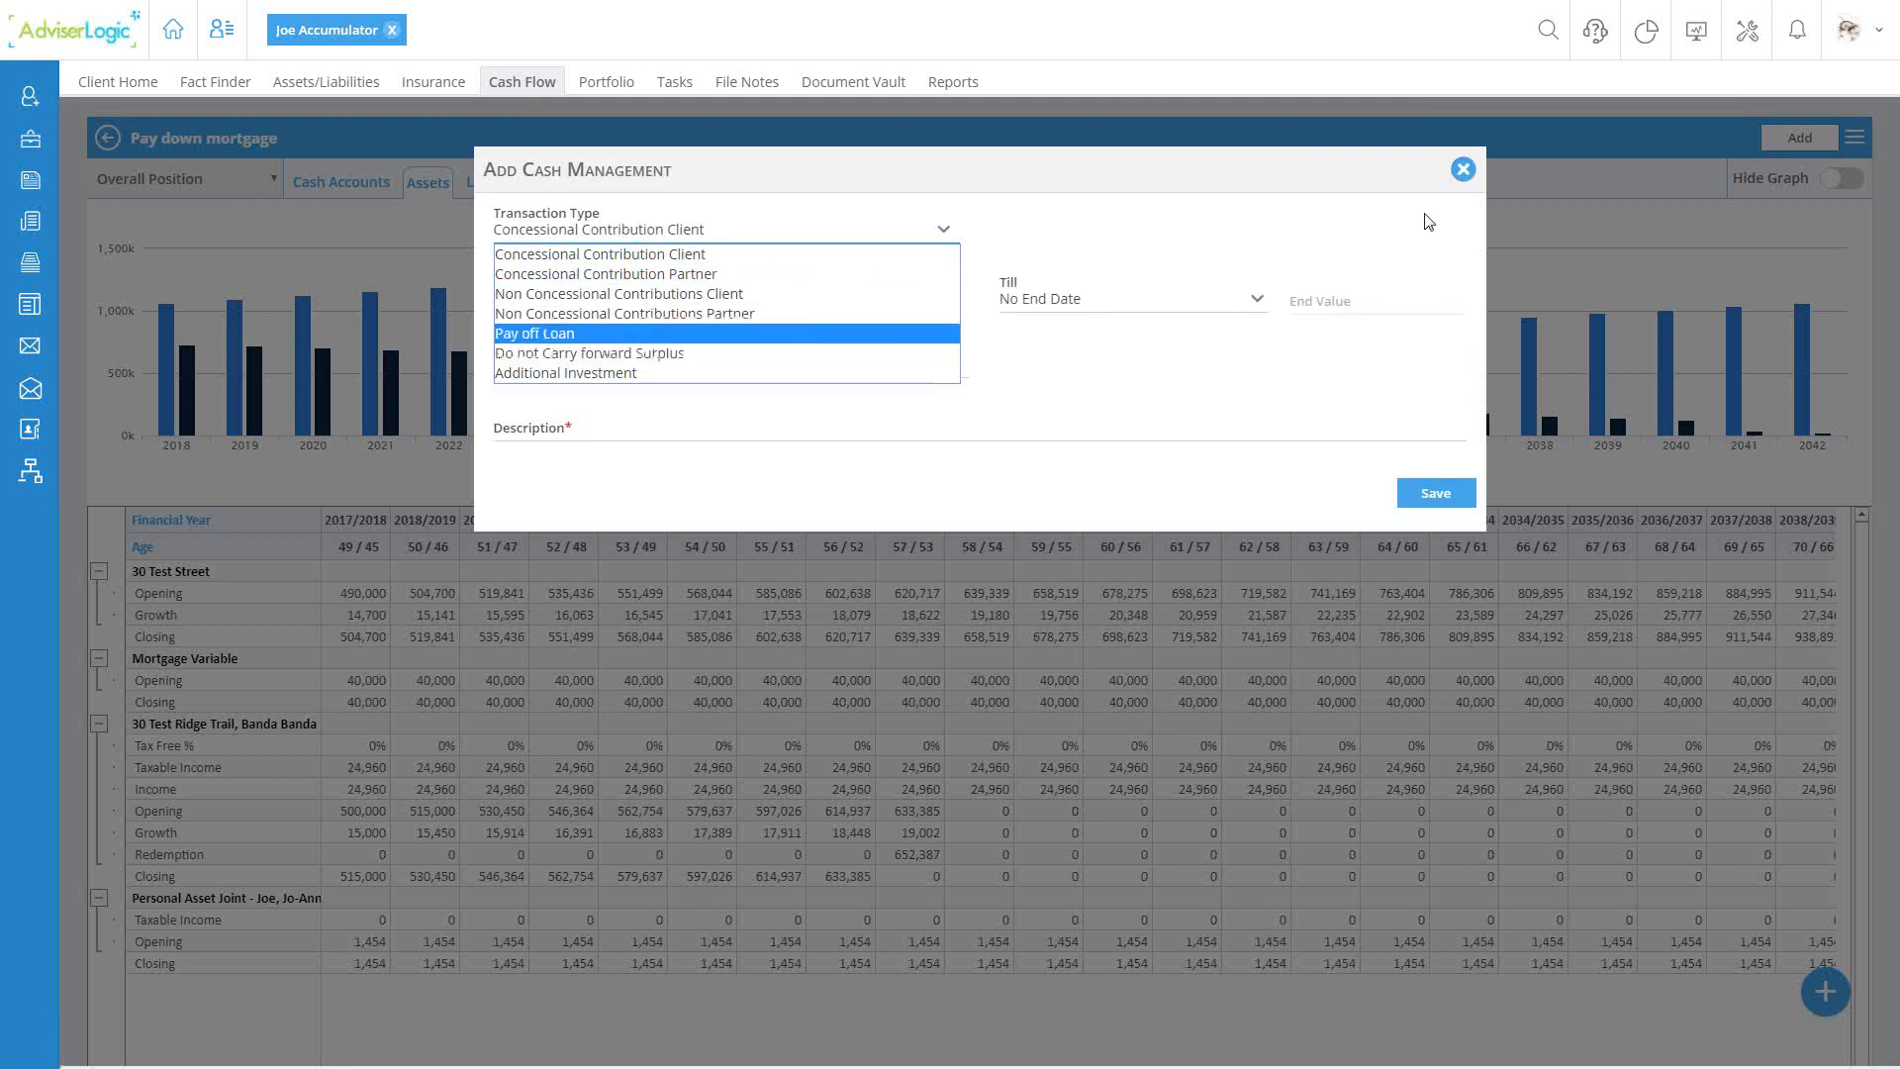
# Step: Discard the Cash Management entry, and review the transaction types of a new Cash Deficit entry without saving it
pyautogui.click(1461, 170)
pyautogui.click(1782, 137)
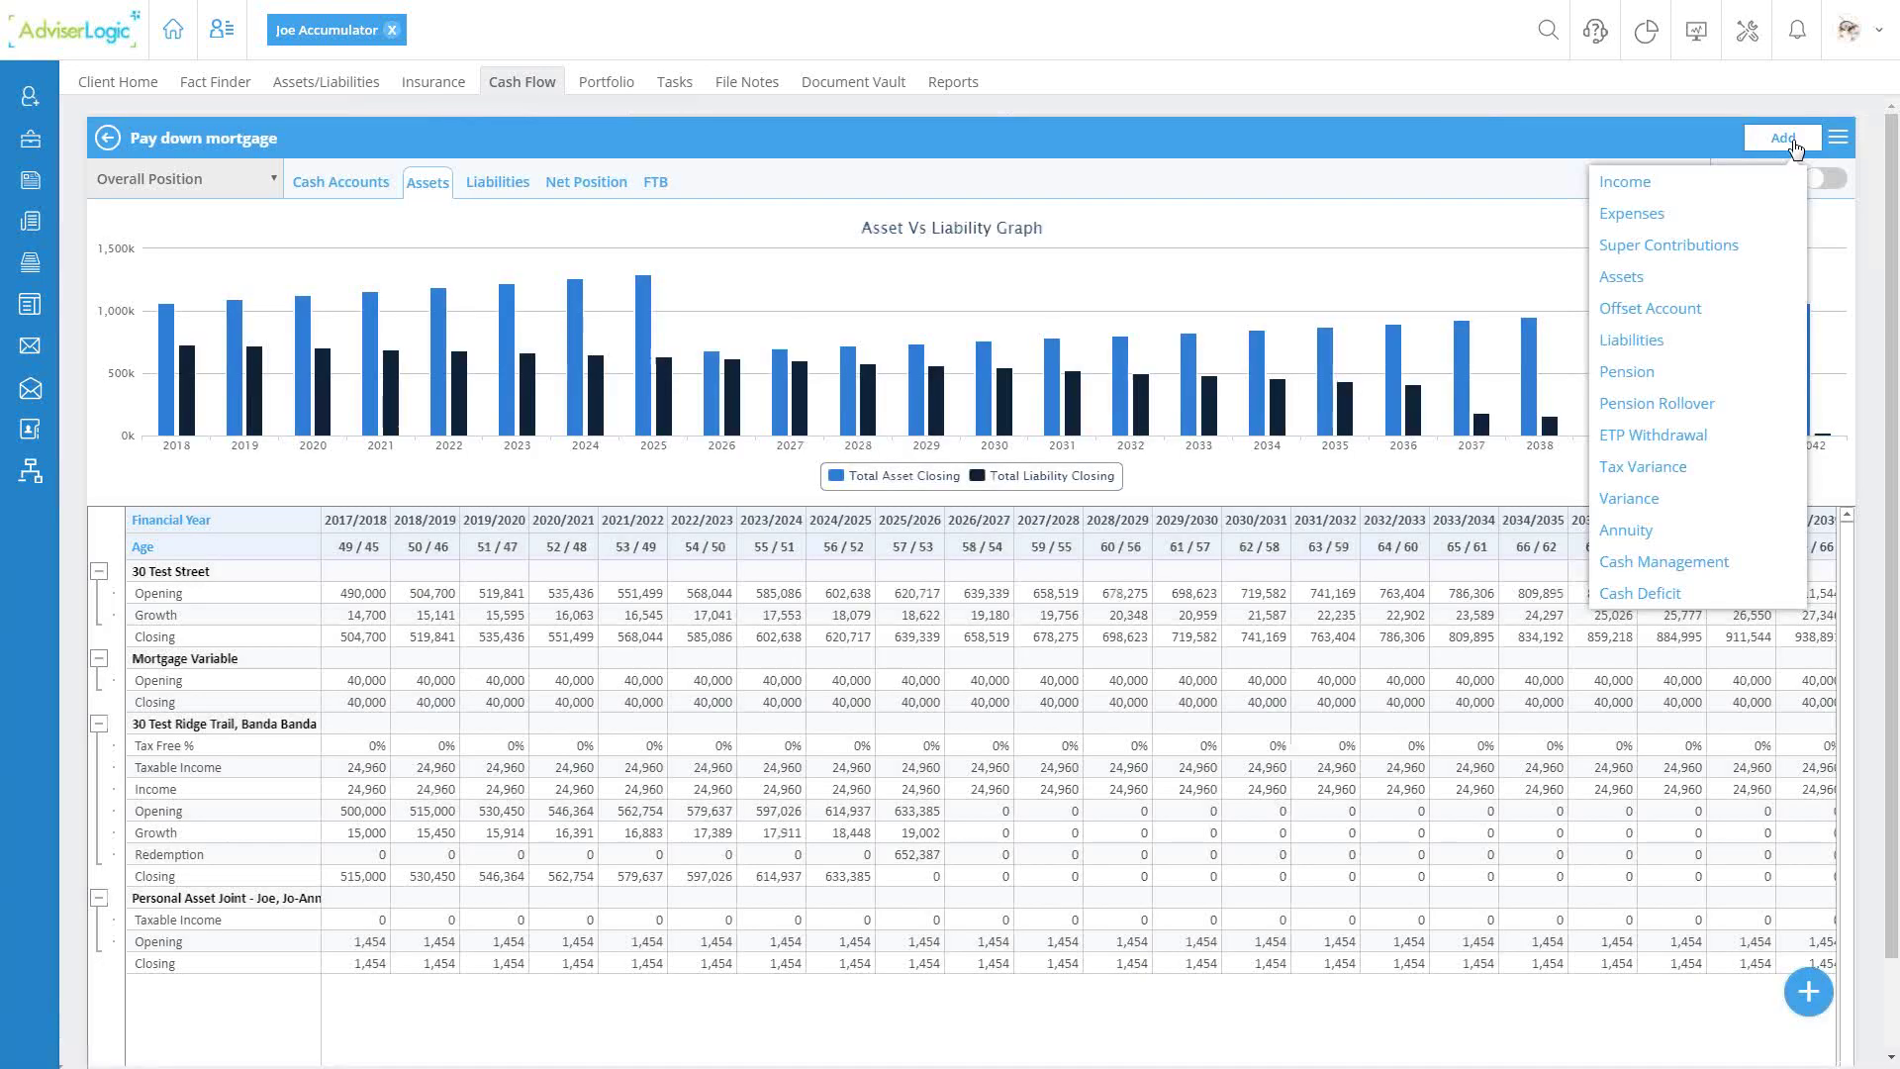
pyautogui.click(1668, 597)
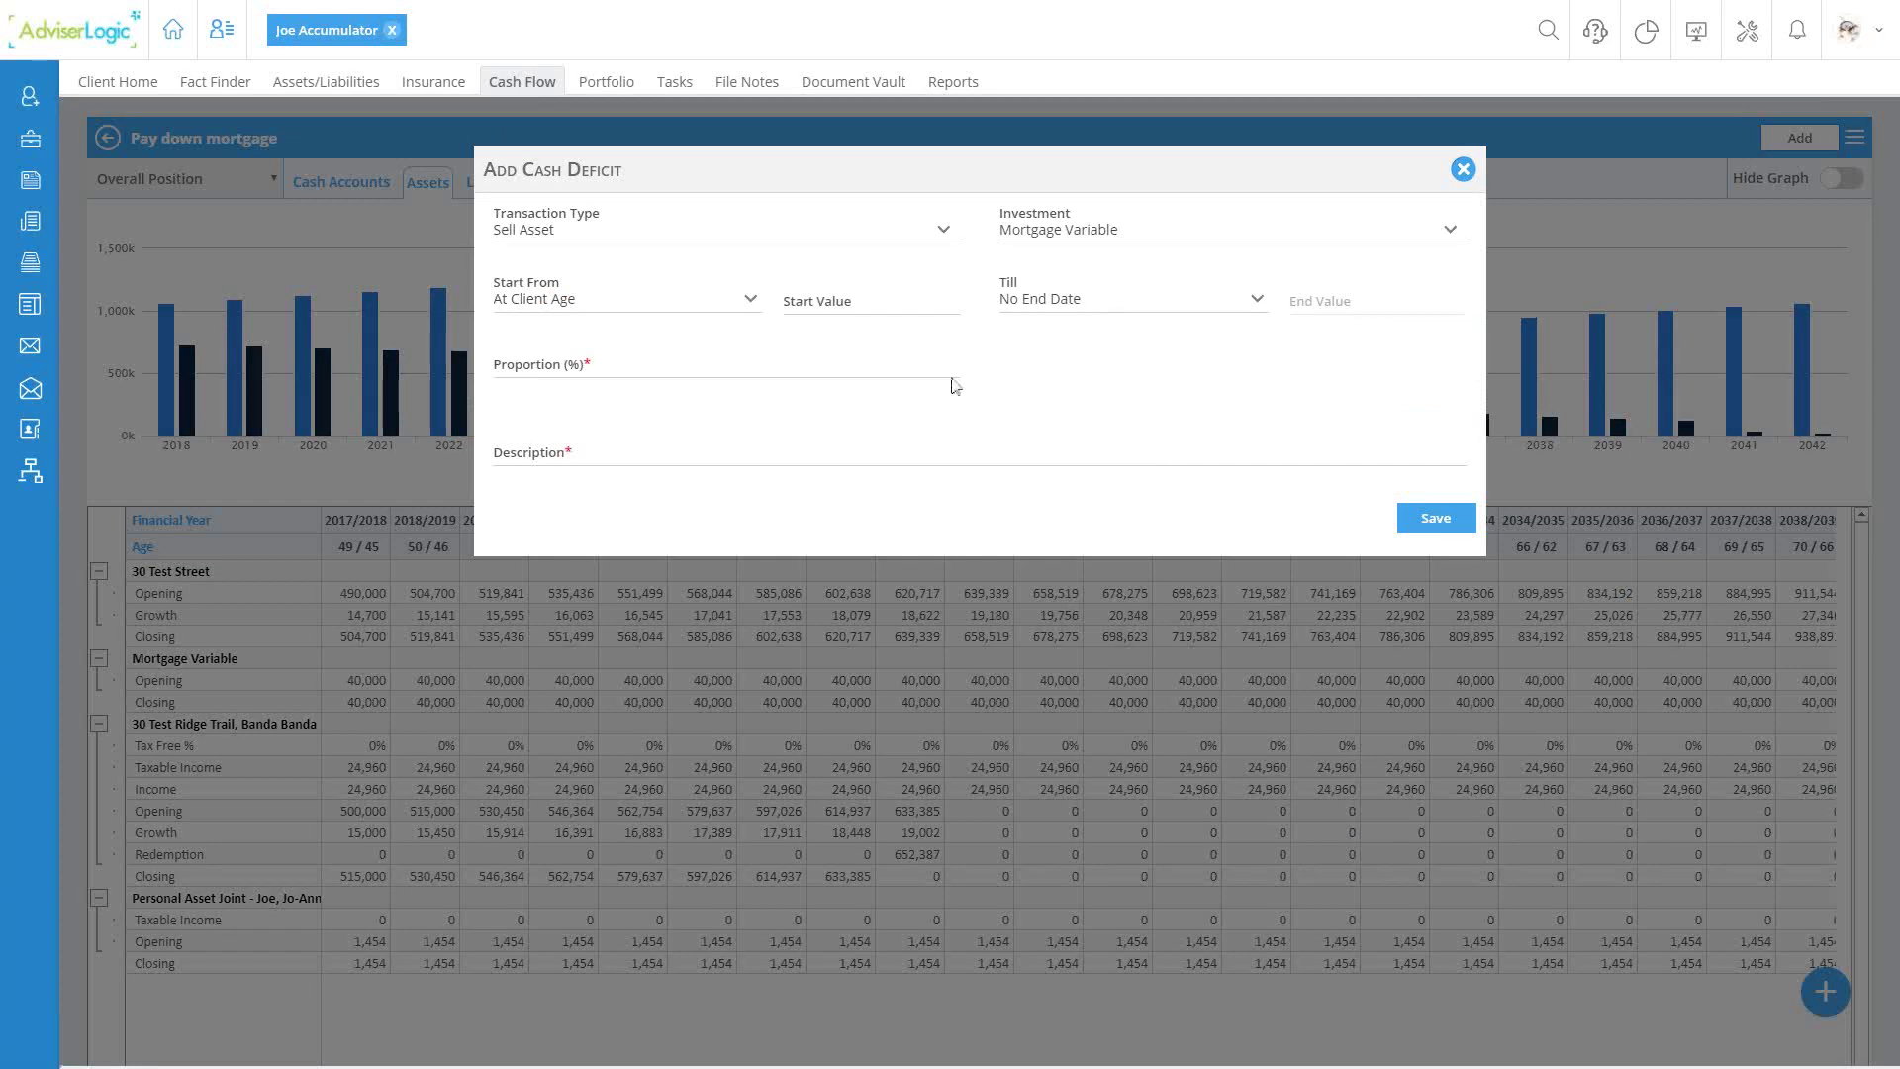
pyautogui.click(700, 231)
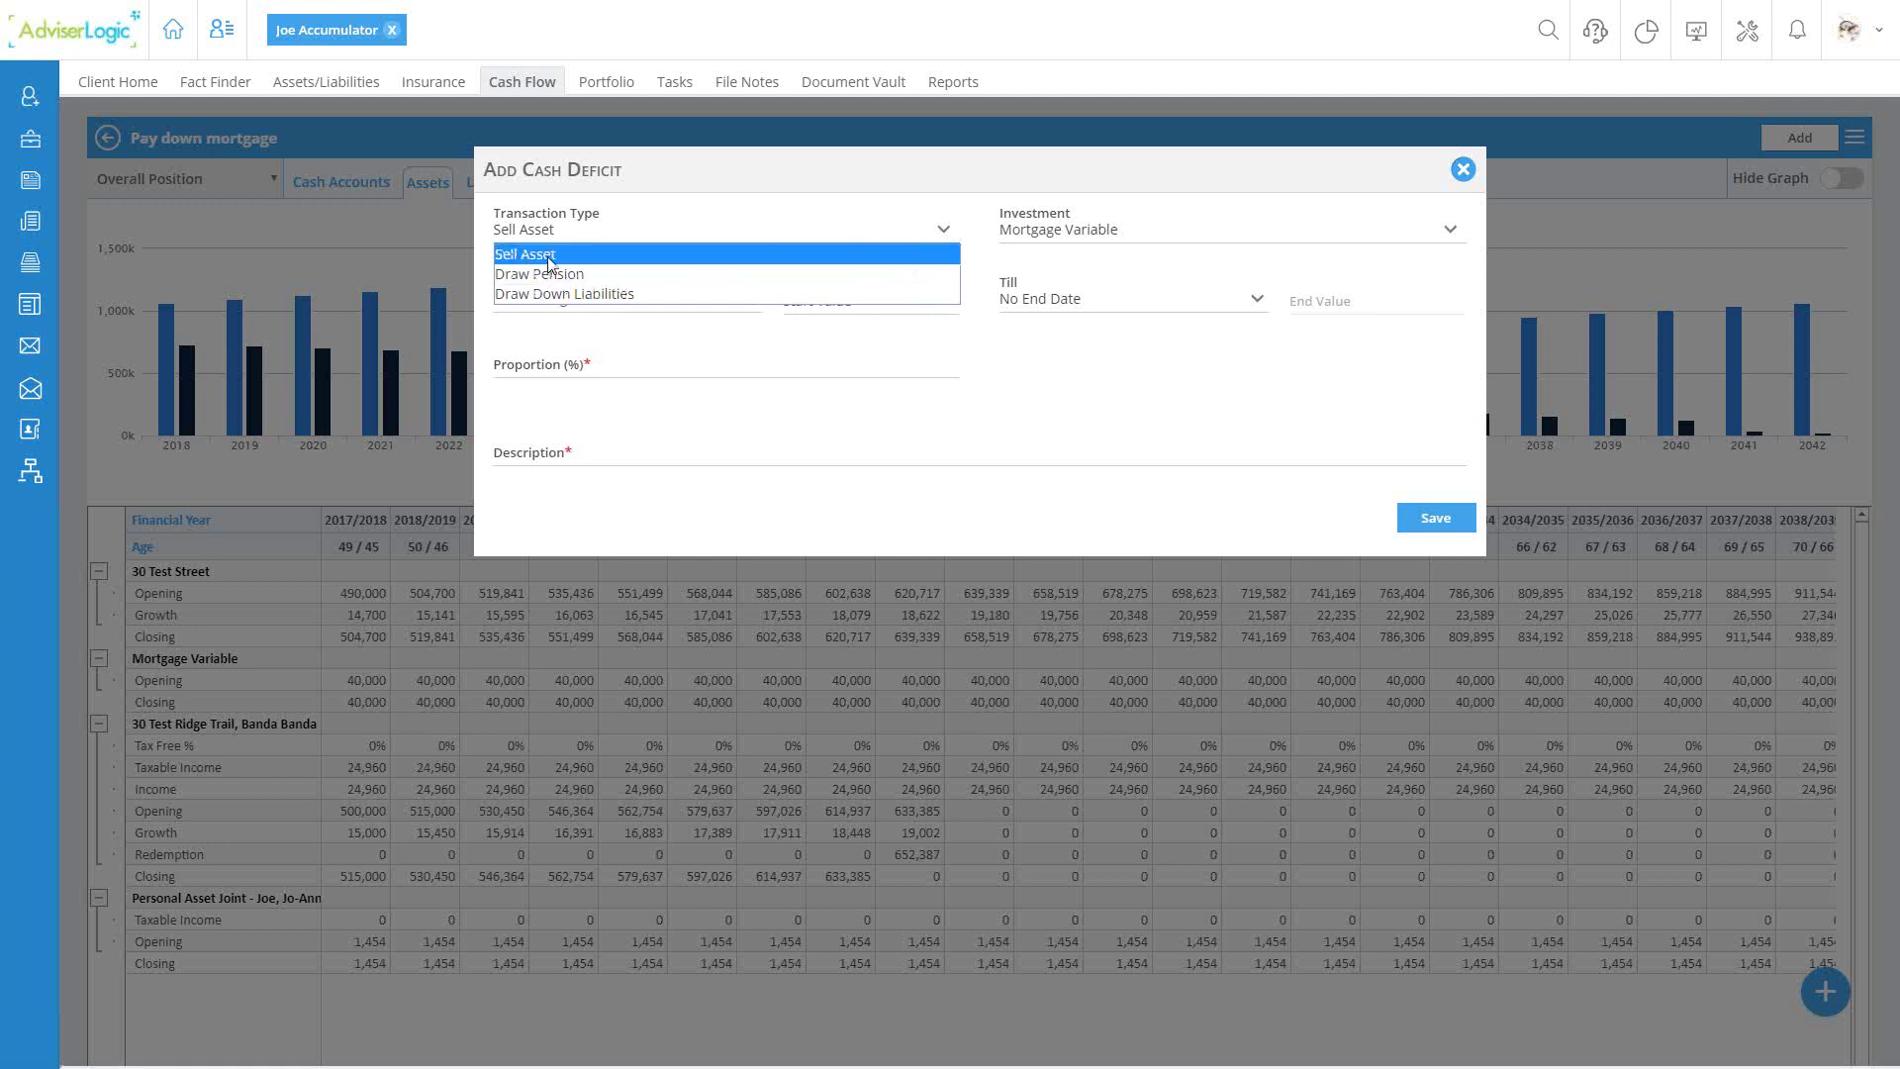
pyautogui.click(997, 260)
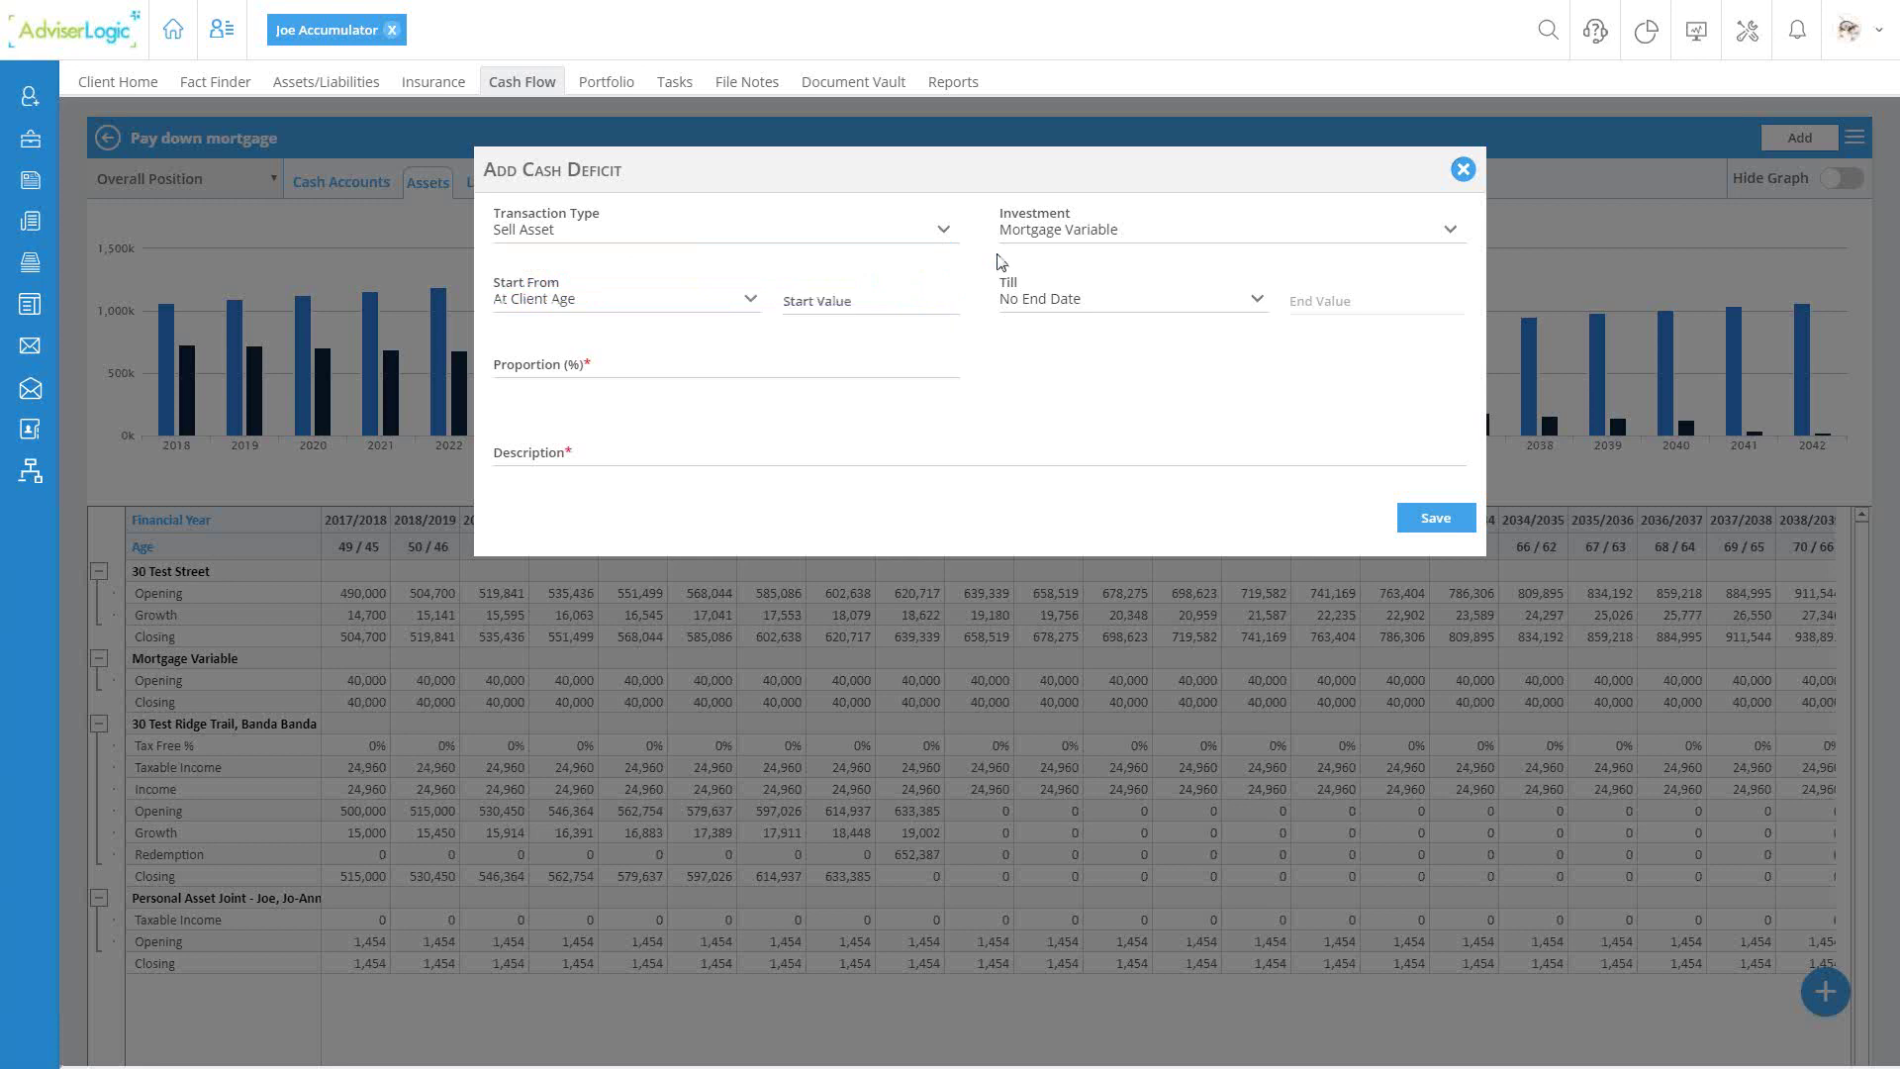
pyautogui.click(1463, 170)
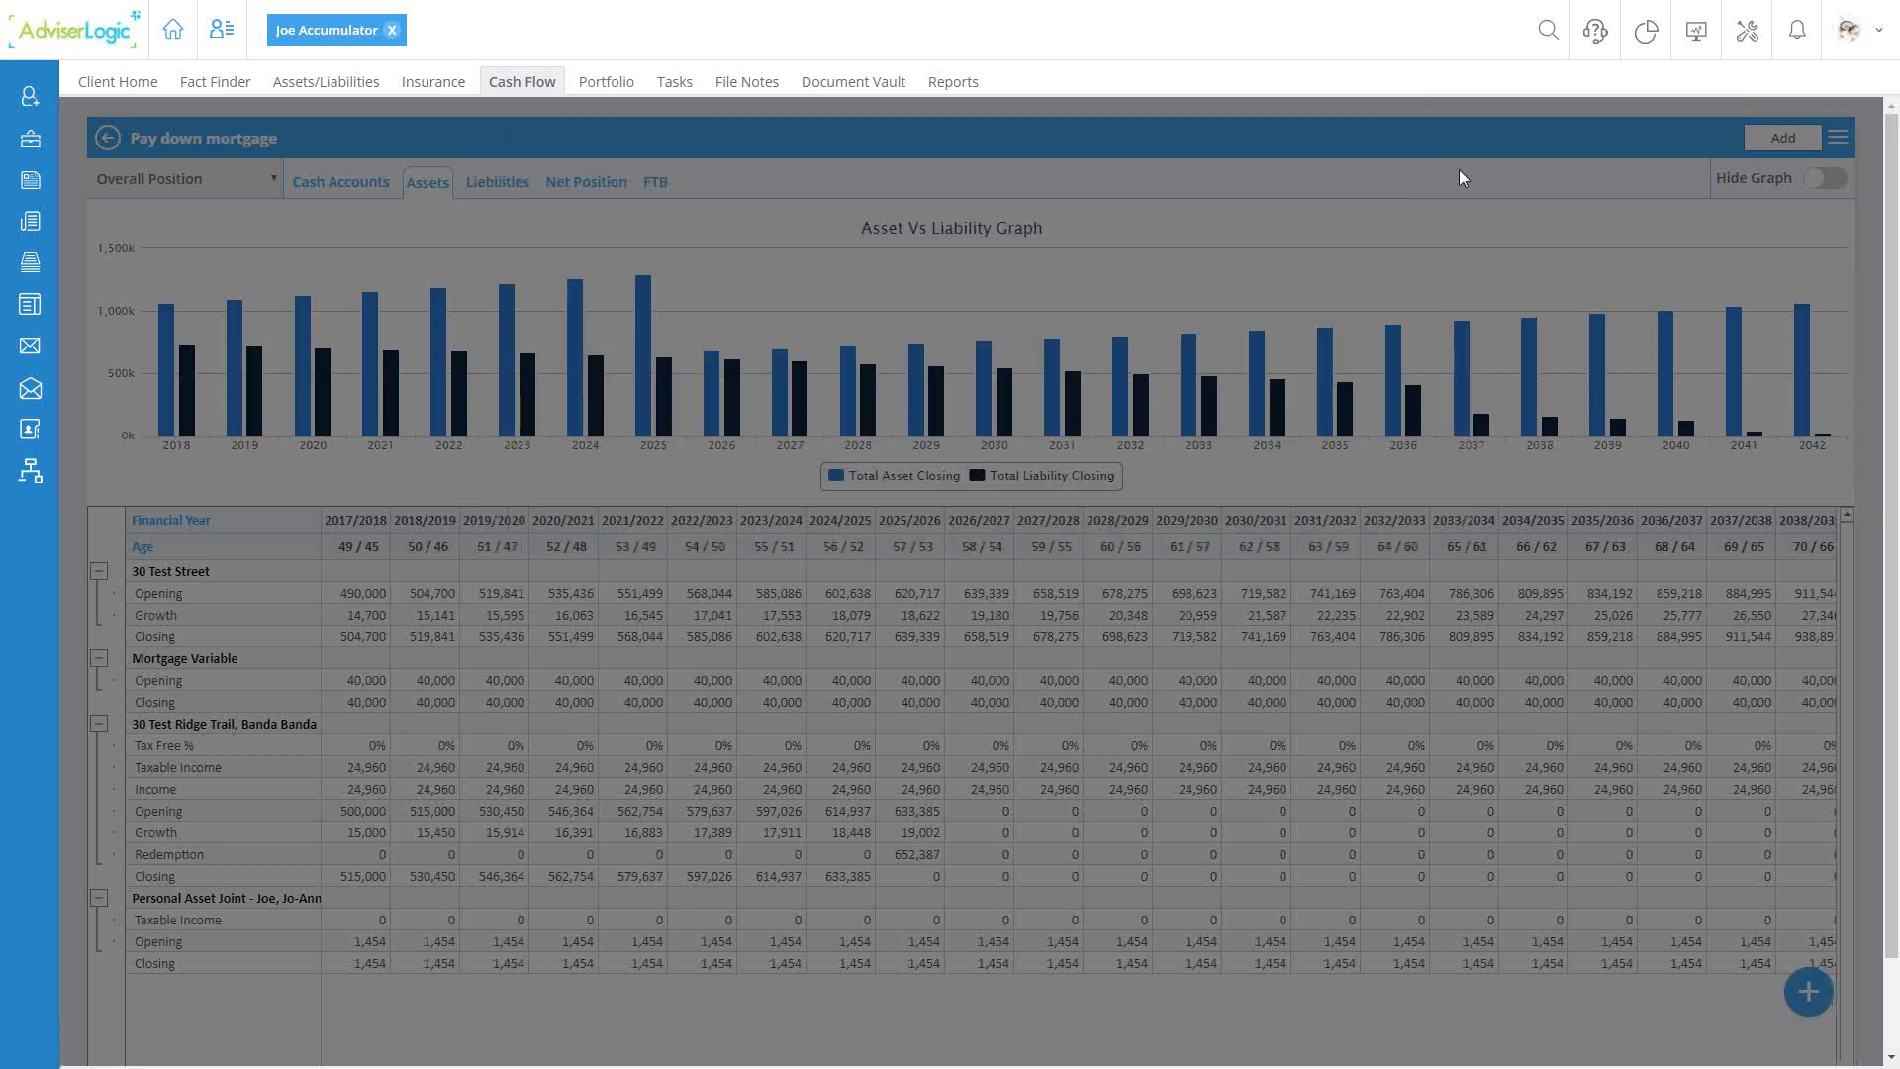
# Step: Start a new expense of $5,000 with joint ownership by both partners and the expense type Lifestyle
pyautogui.click(1783, 144)
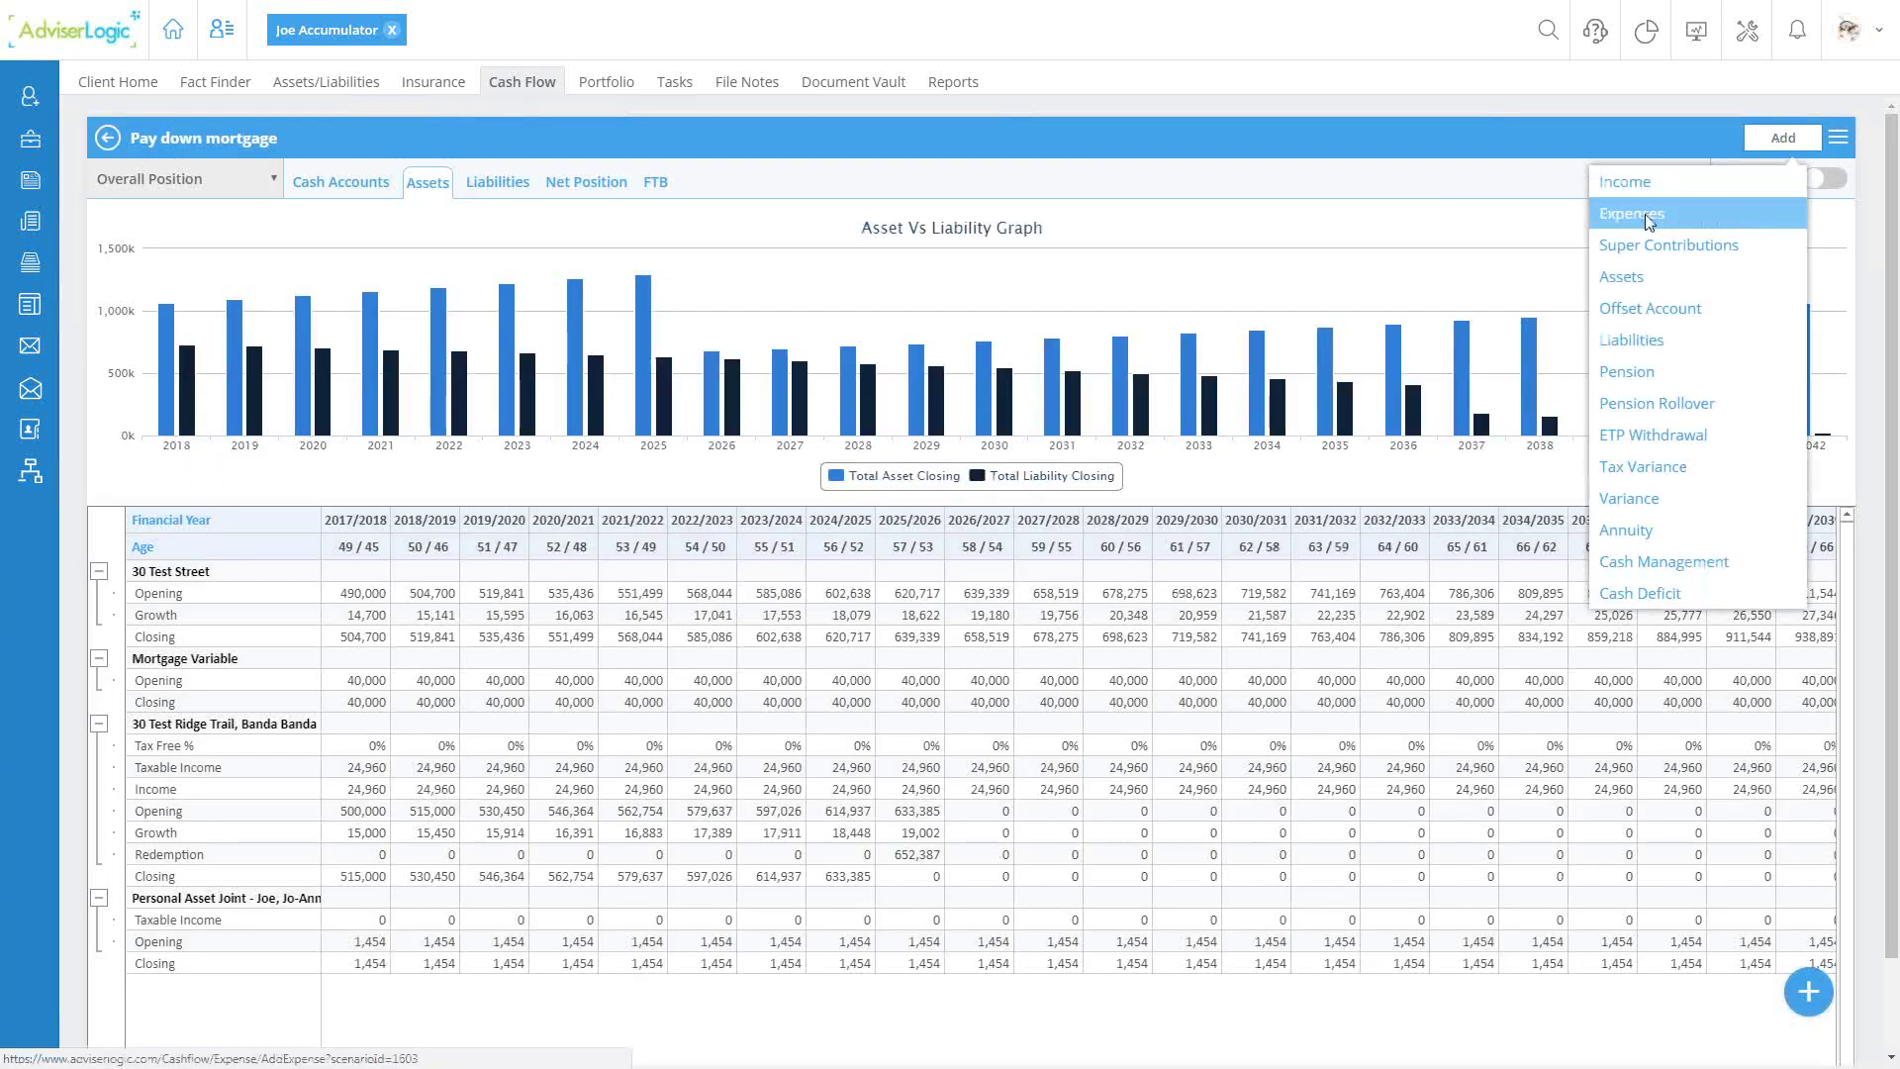
pyautogui.click(1650, 223)
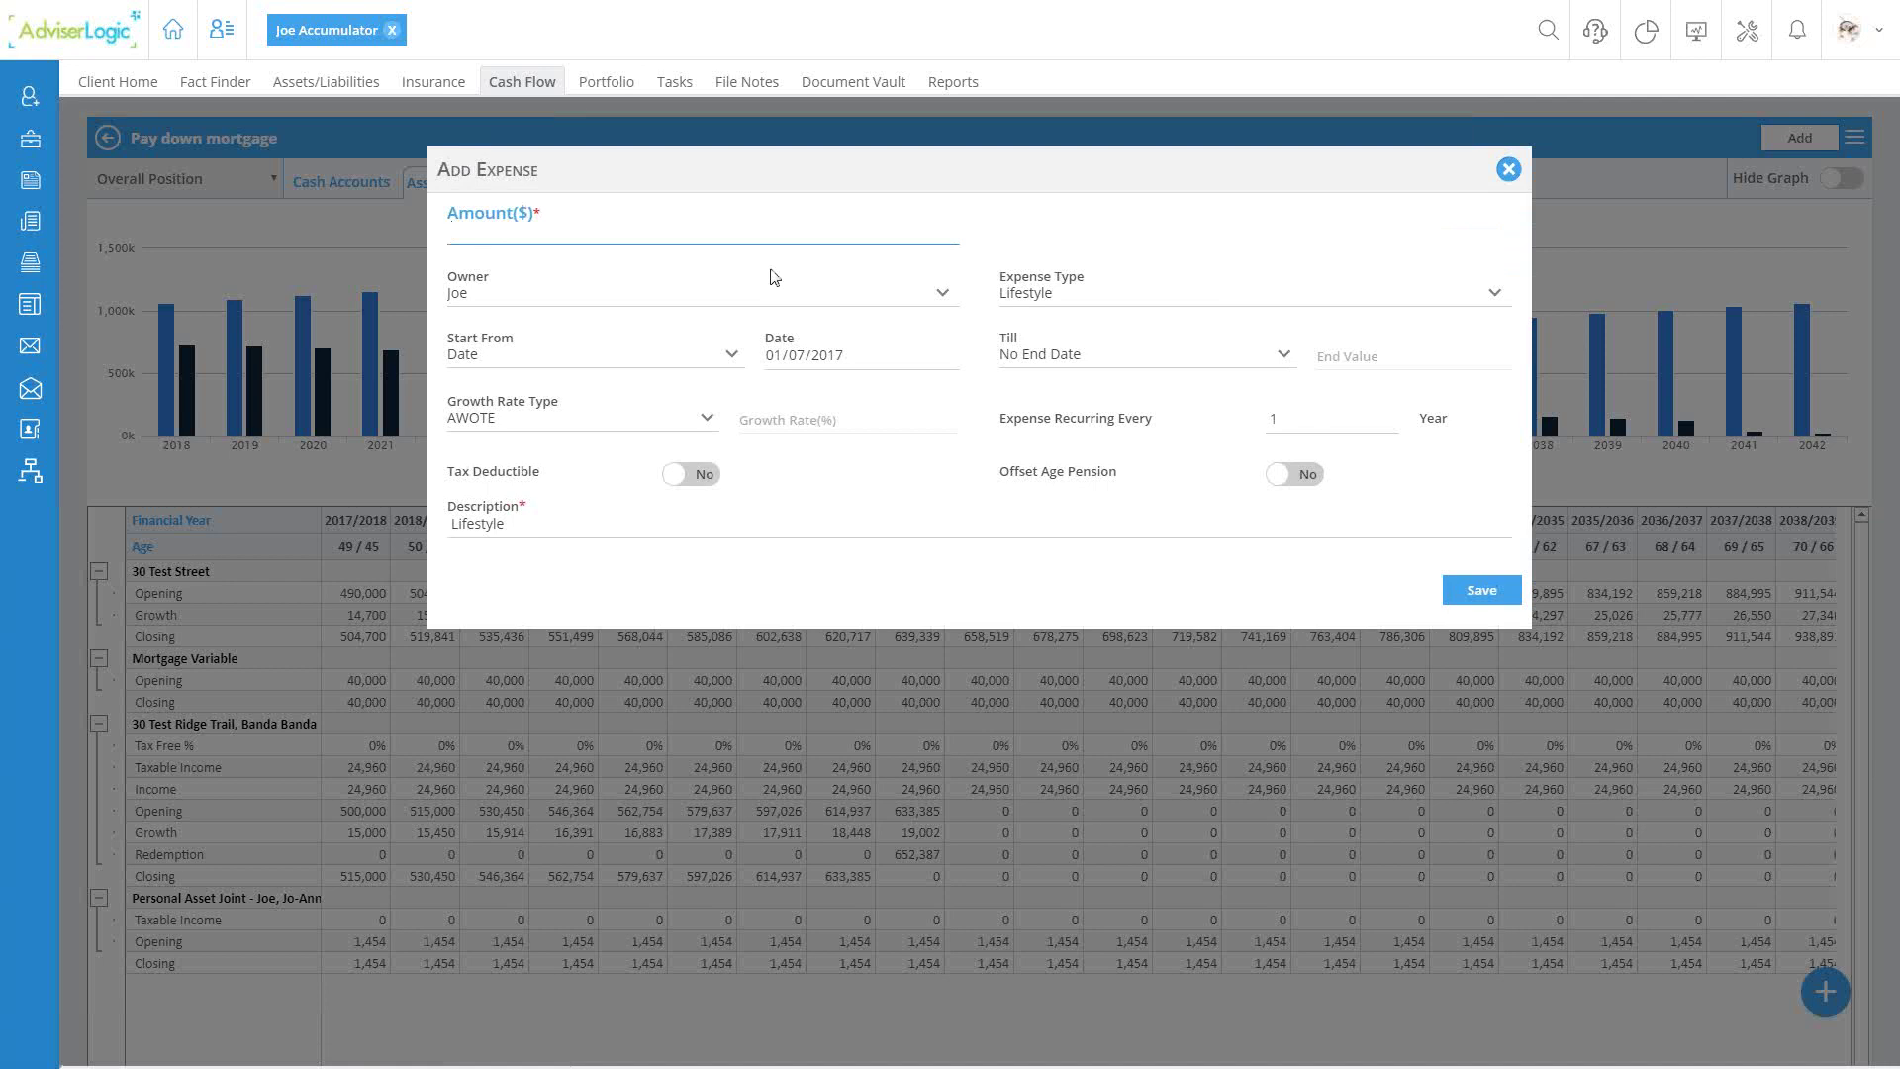
pyautogui.write('5000')
pyautogui.click(749, 294)
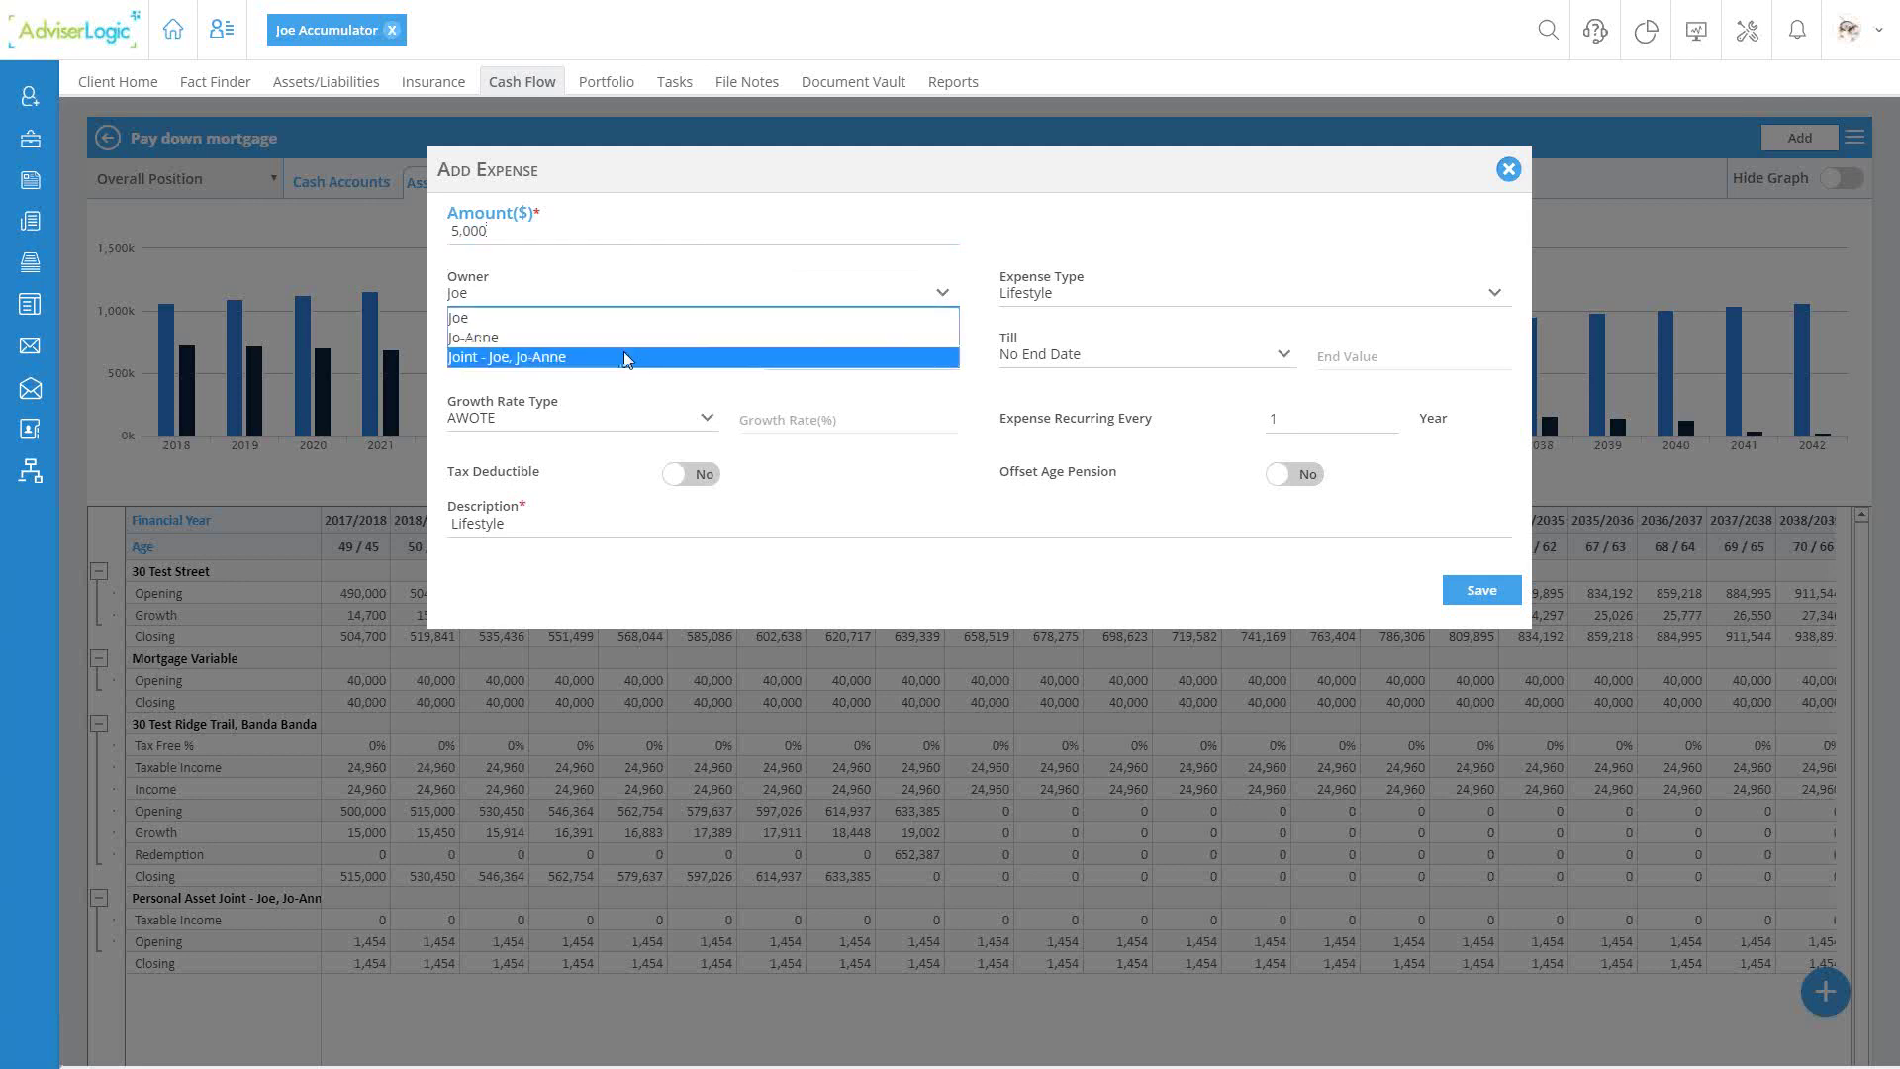
pyautogui.click(627, 358)
pyautogui.click(1085, 297)
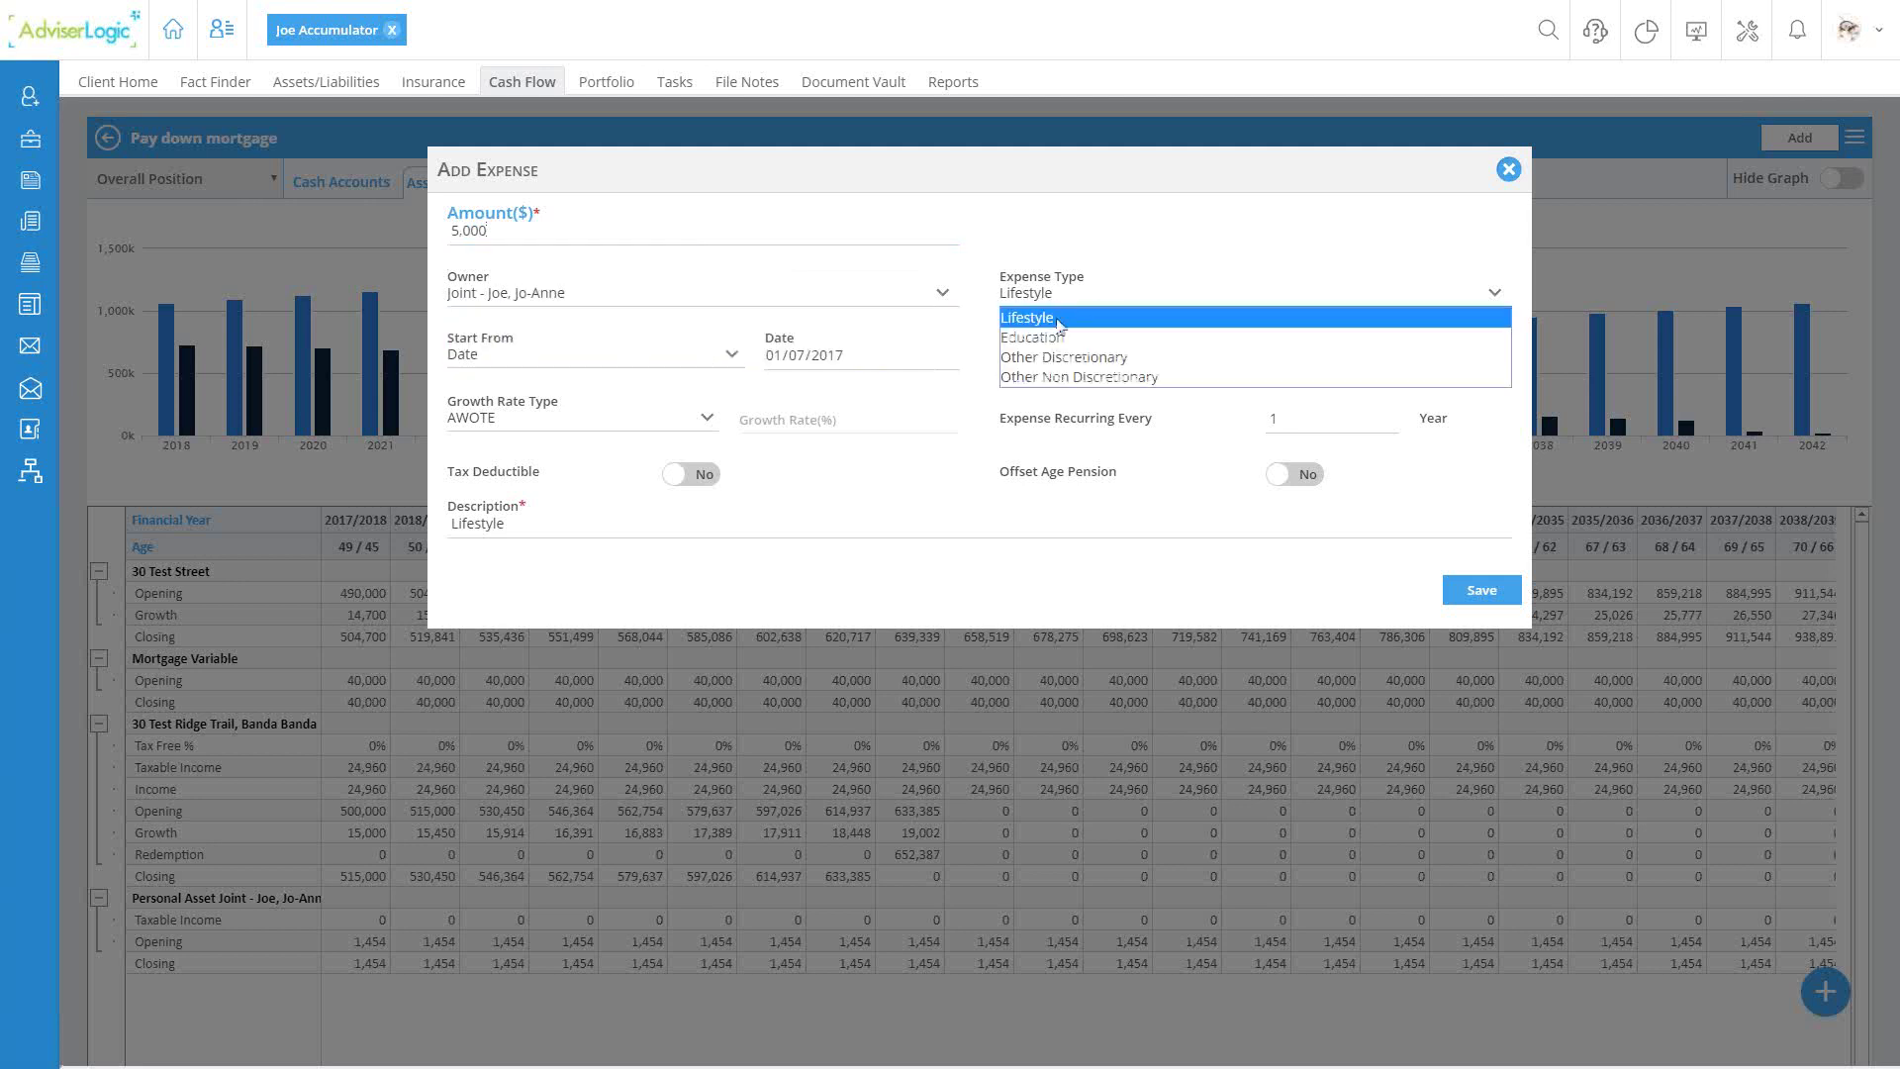
pyautogui.click(1017, 317)
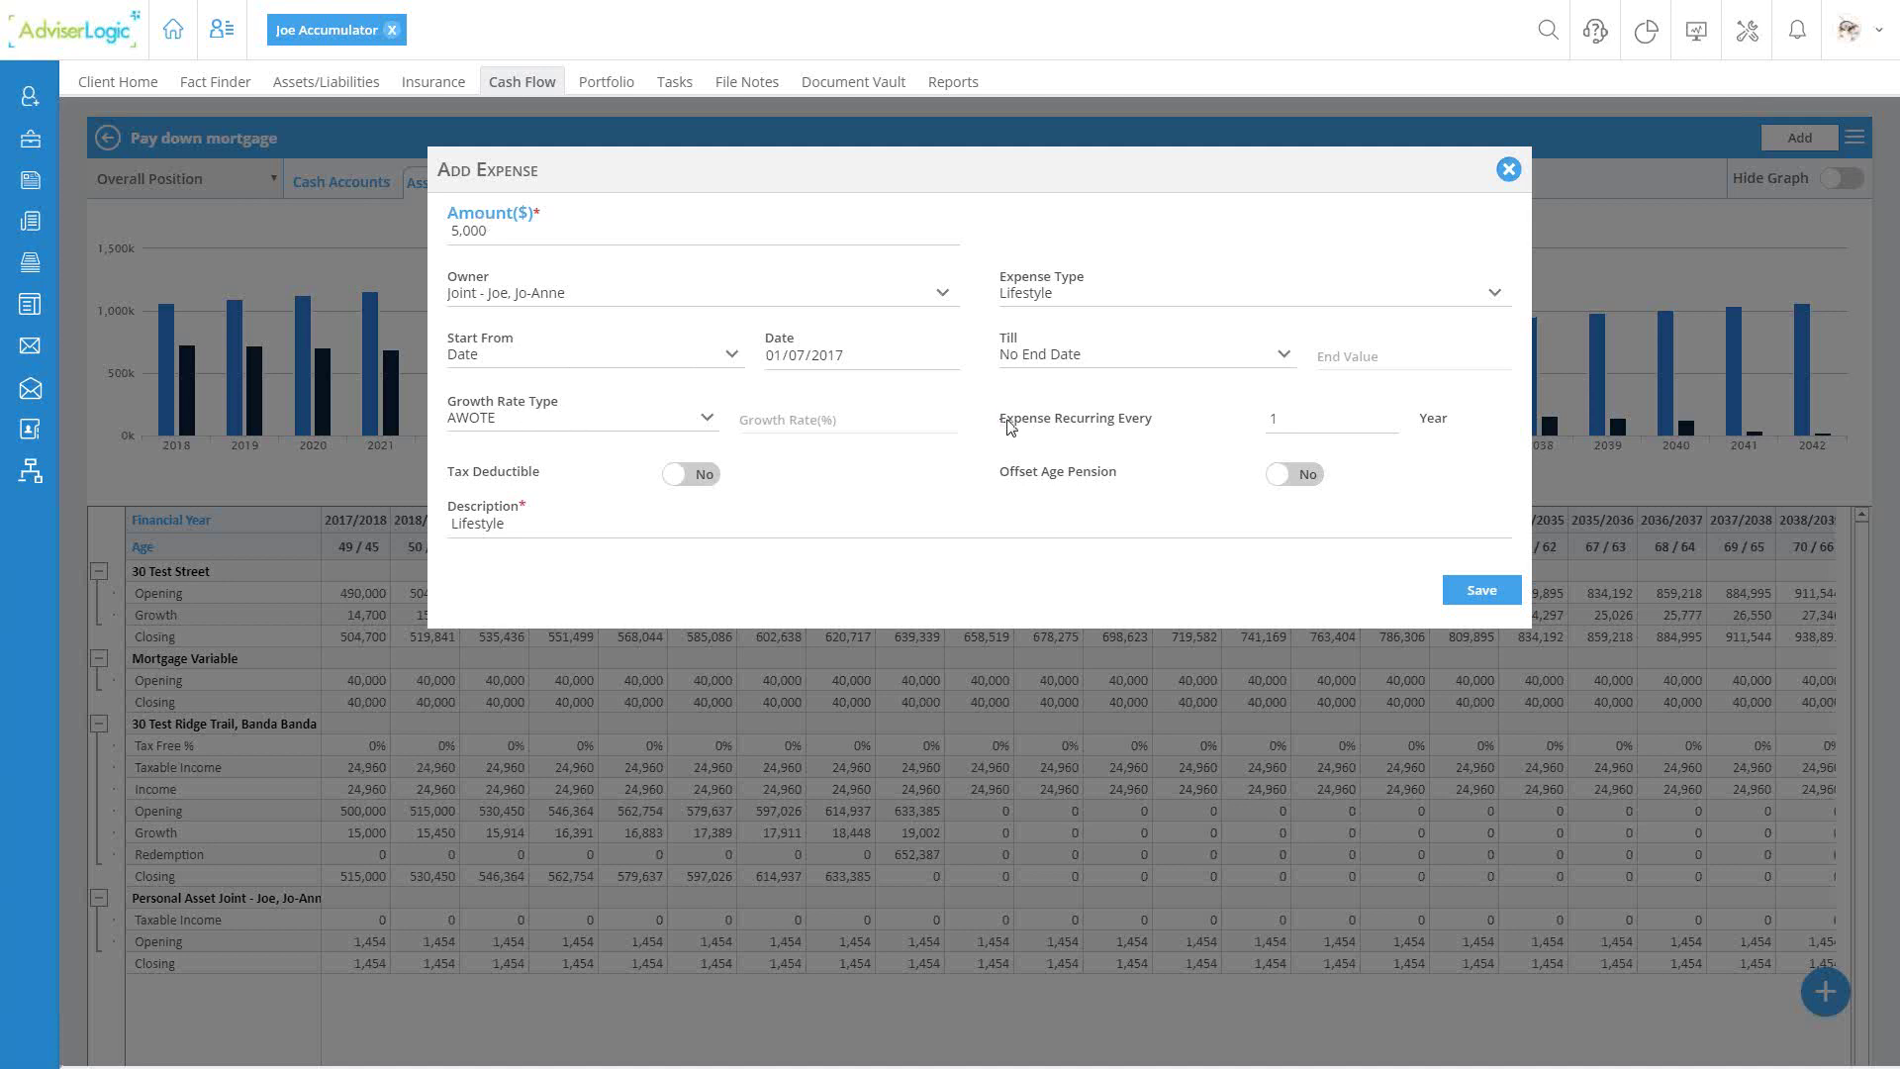
# Step: Make the expense recur every 3 years, describe it as Holidays, and save it
pyautogui.moveTo(1002, 420); pyautogui.dragTo(1201, 427)
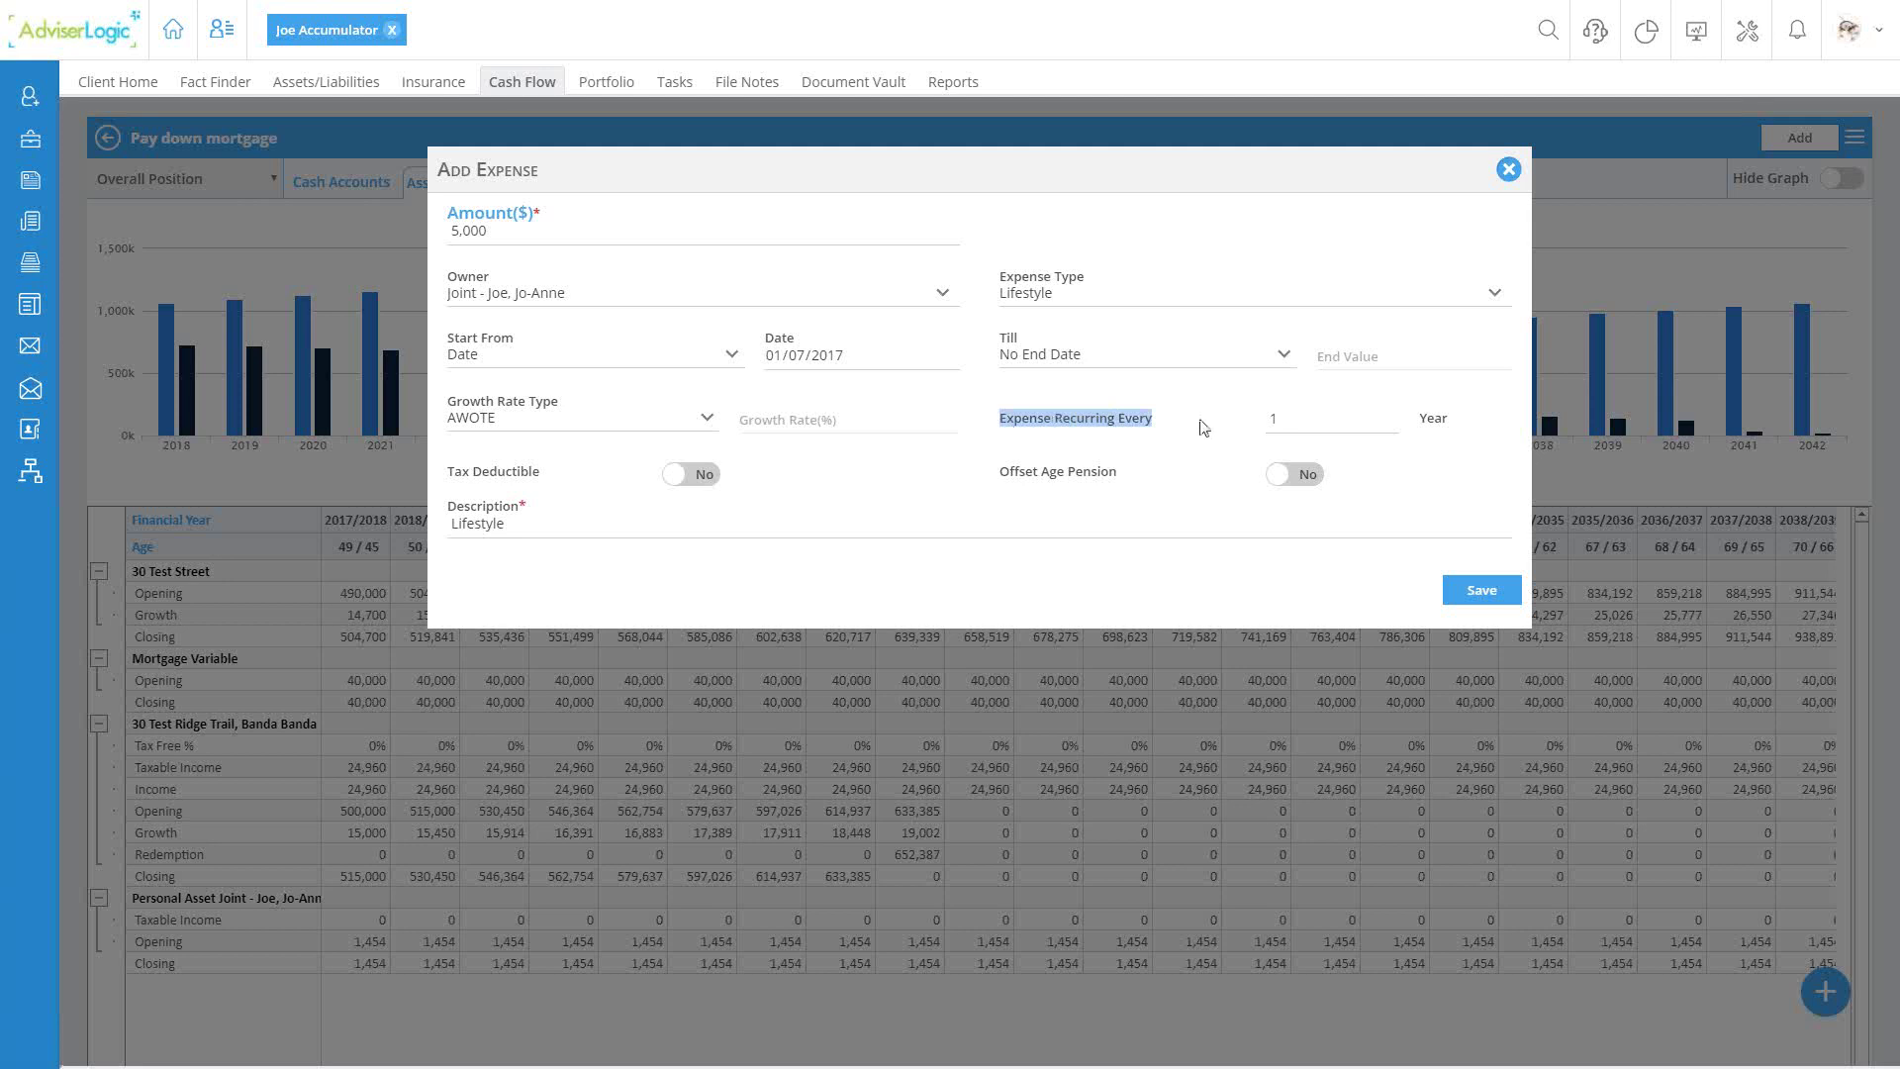
pyautogui.doubleClick(1272, 419)
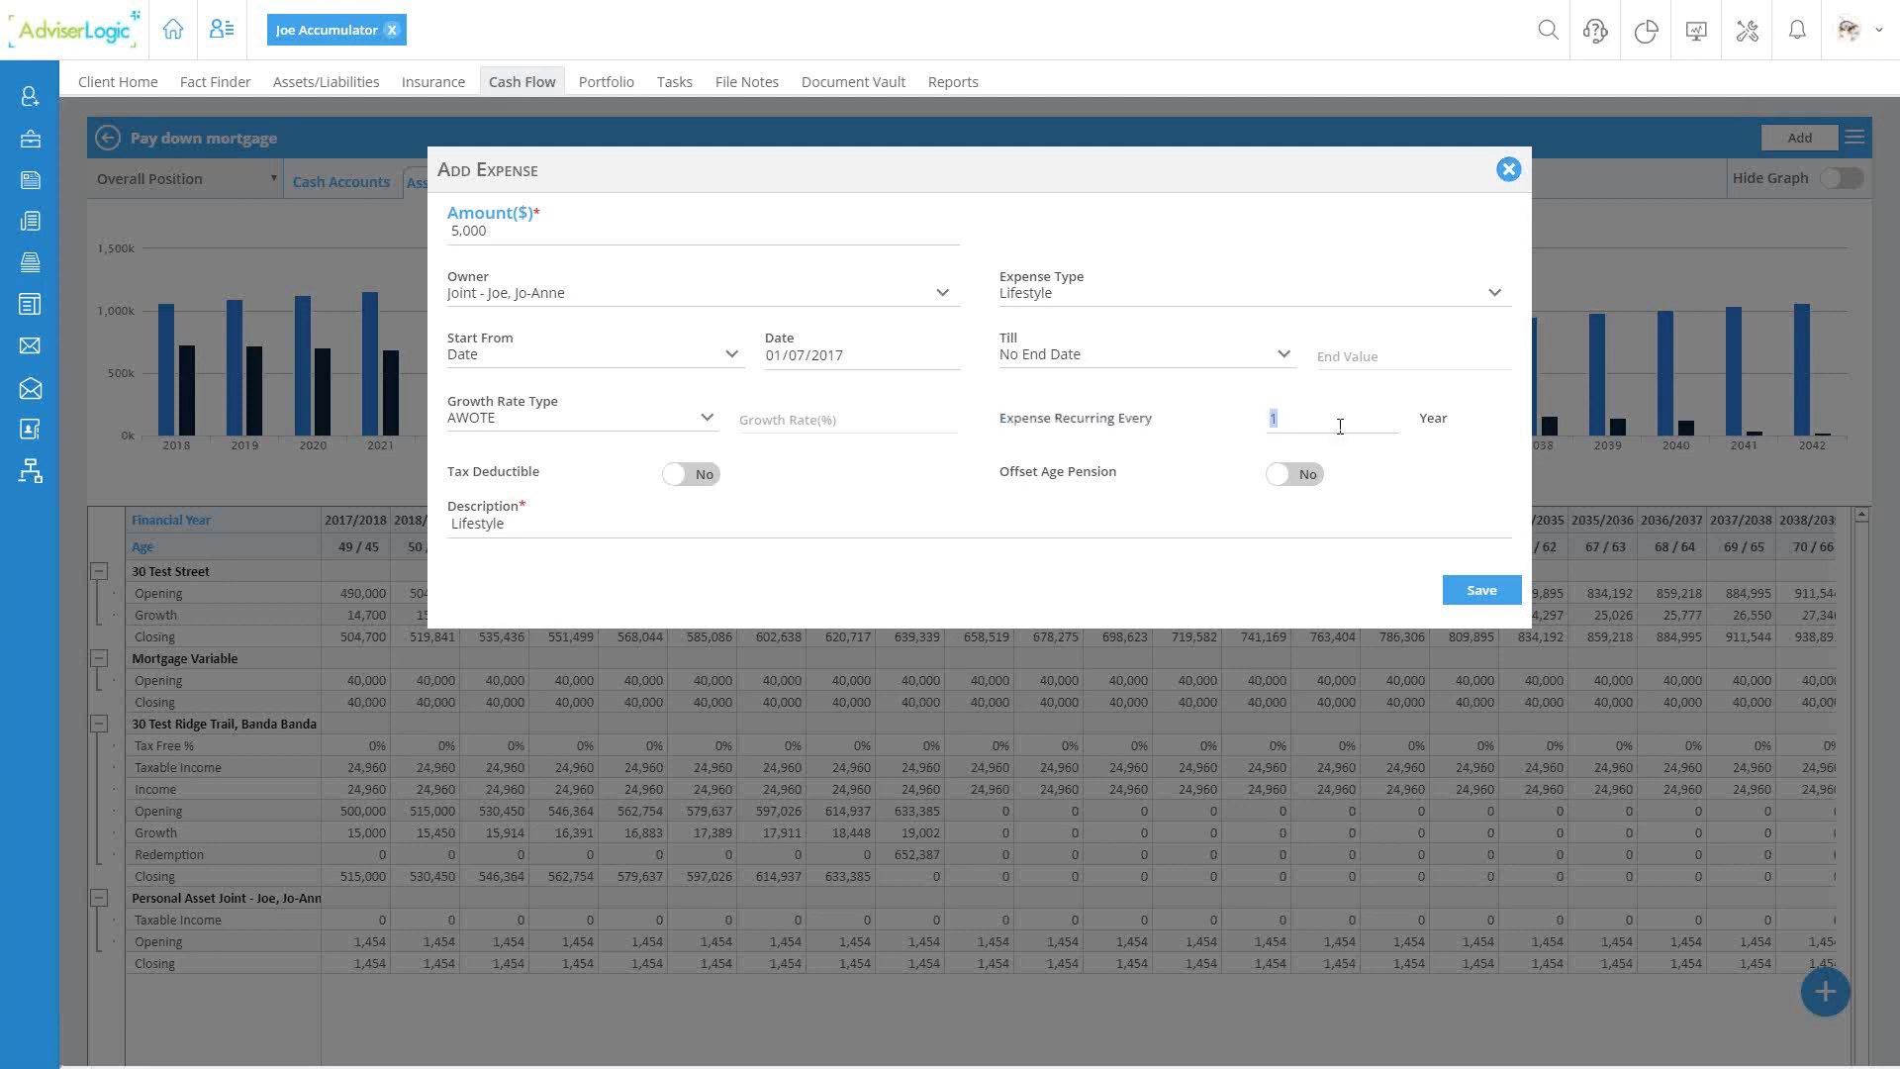
pyautogui.write('3')
pyautogui.click(489, 519)
pyautogui.doubleClick(488, 519)
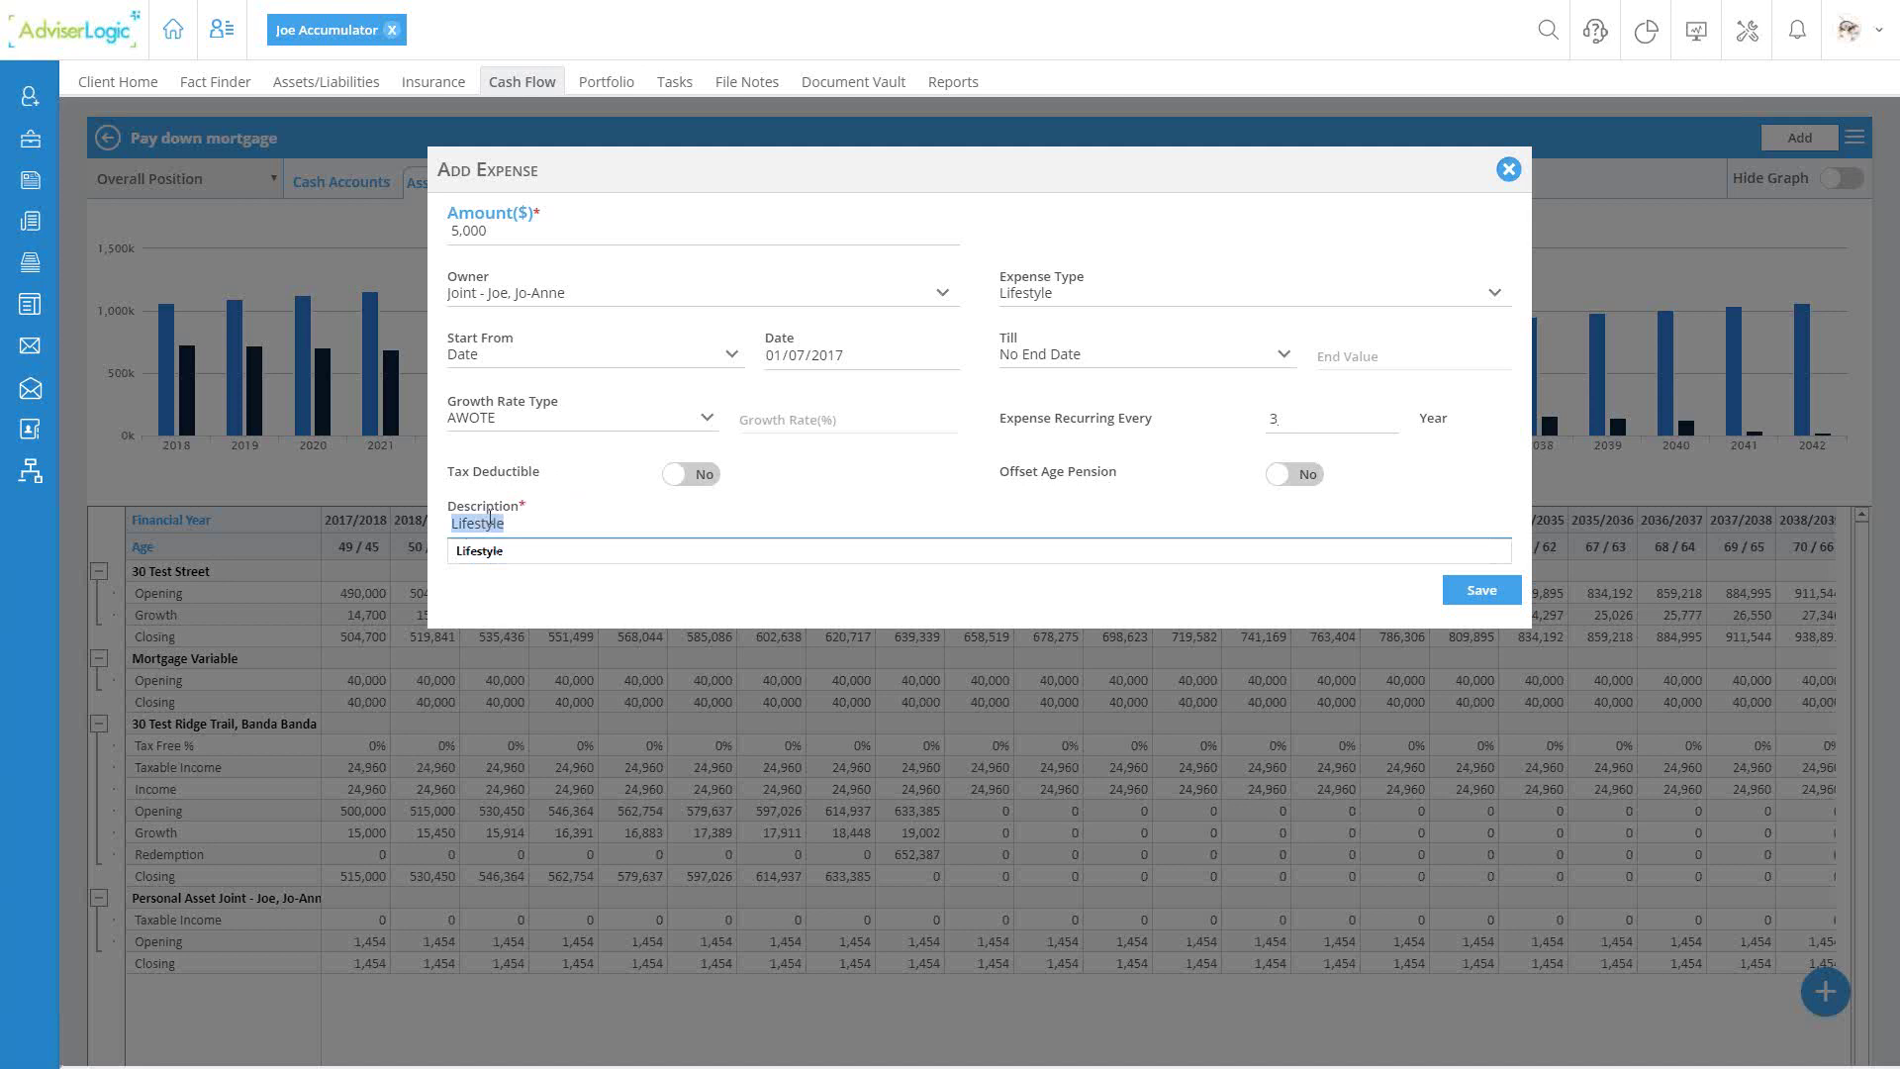
pyautogui.write('Holidays')
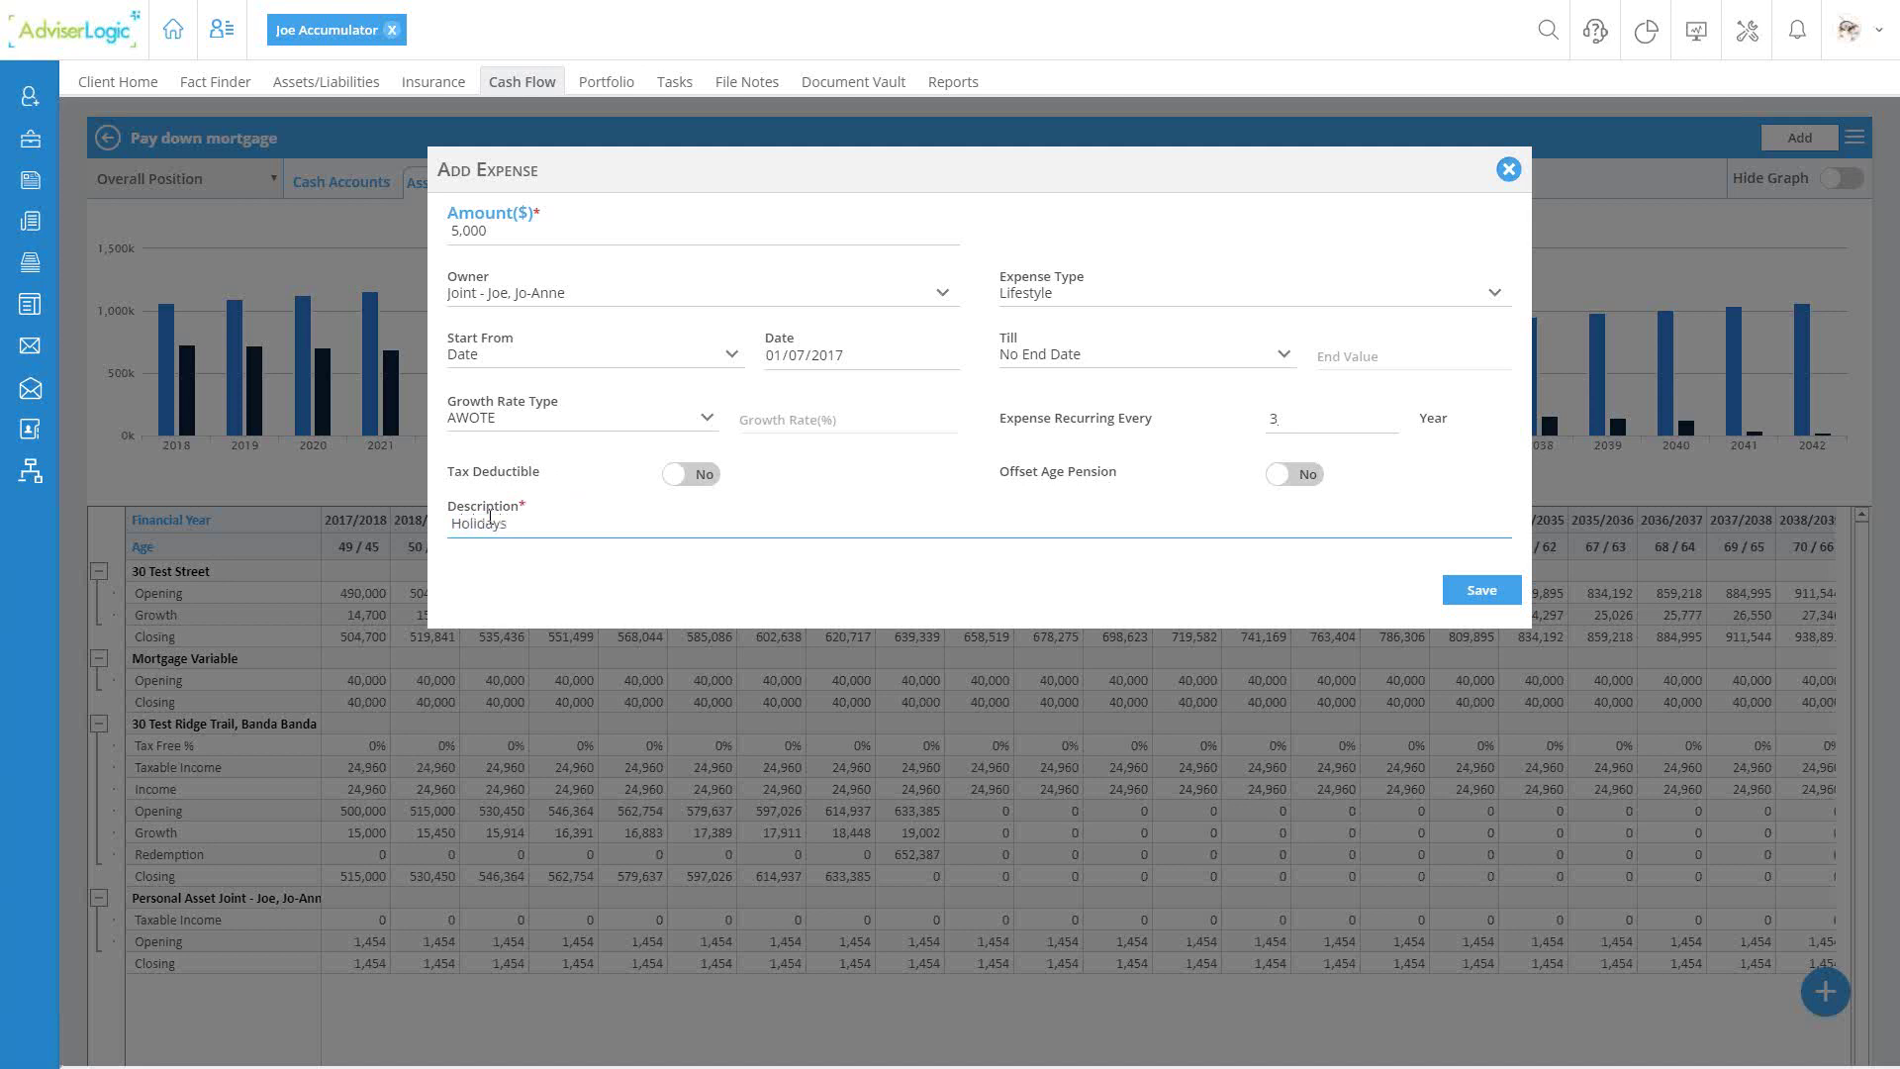
pyautogui.click(1484, 592)
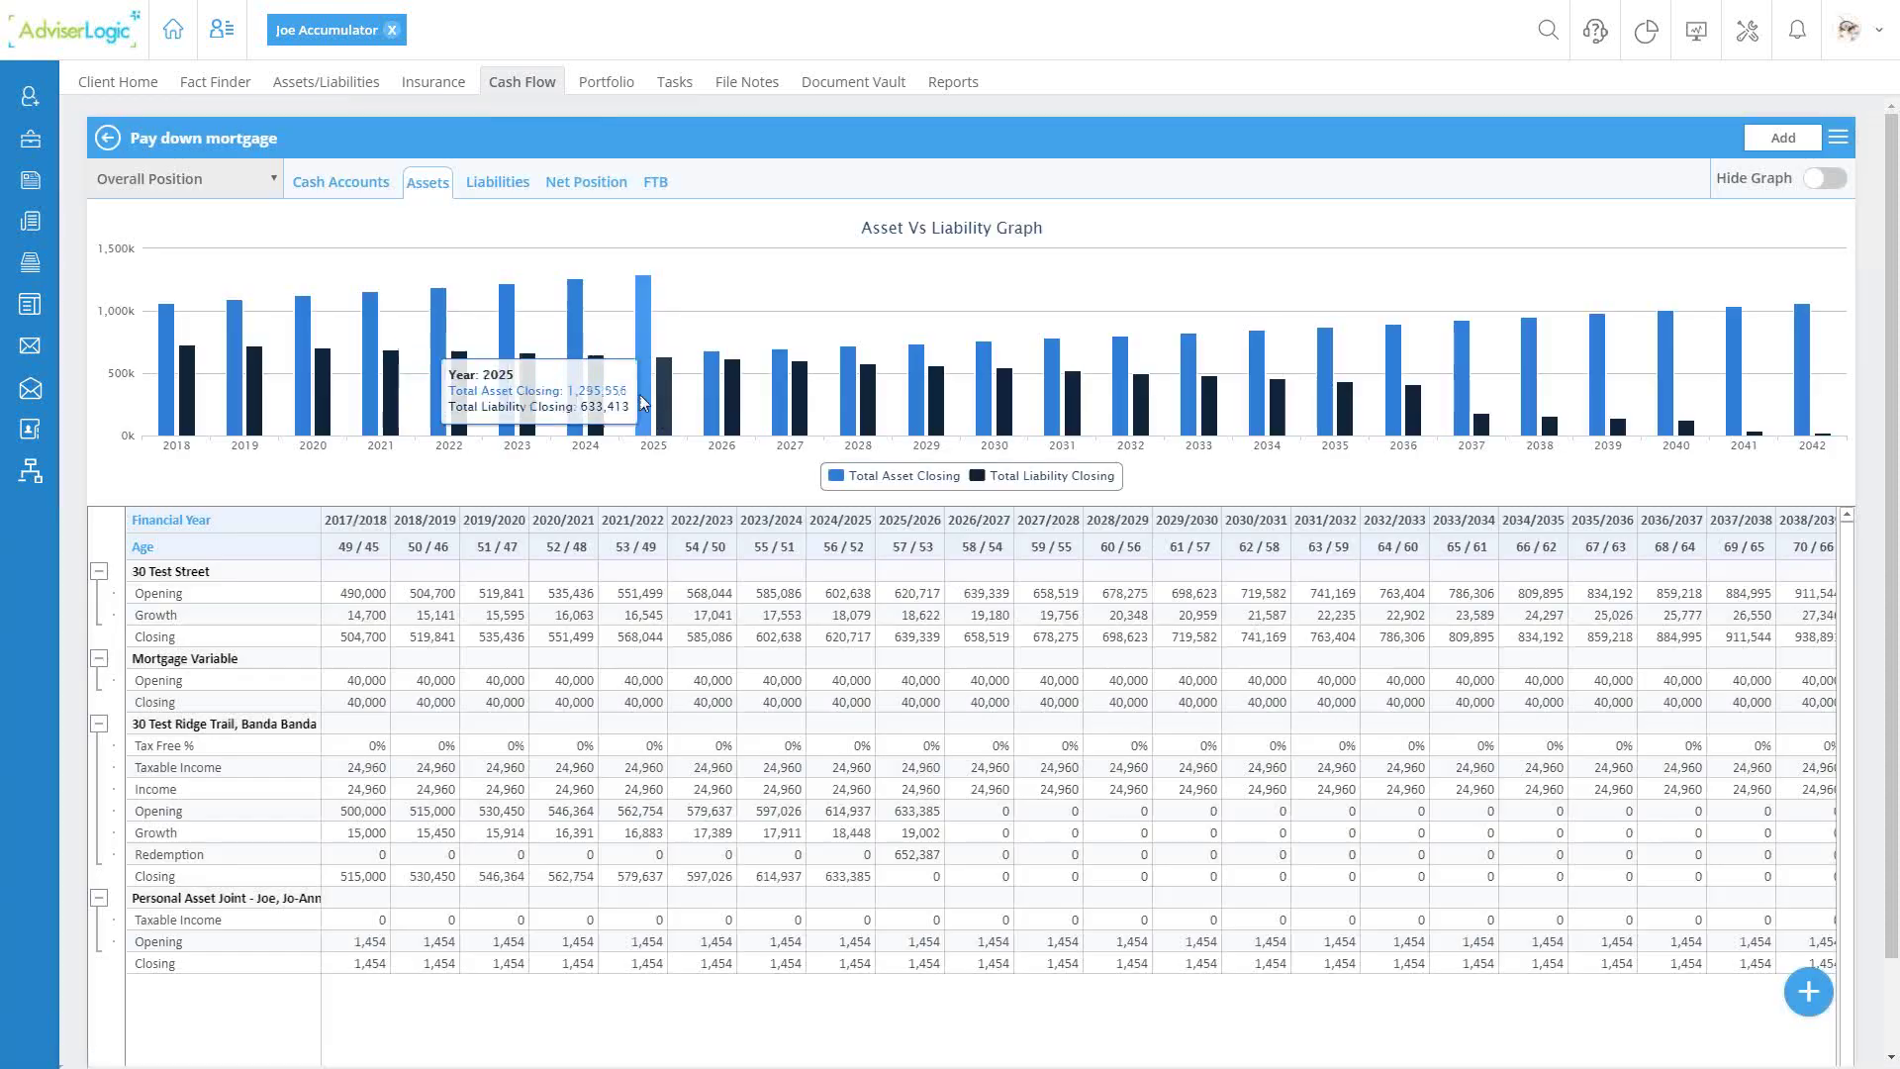
# Step: Examine the Cash Accounts projection for the recurring Holidays expense among the joint outflows and its effect on the yearly cash flow
pyautogui.click(337, 187)
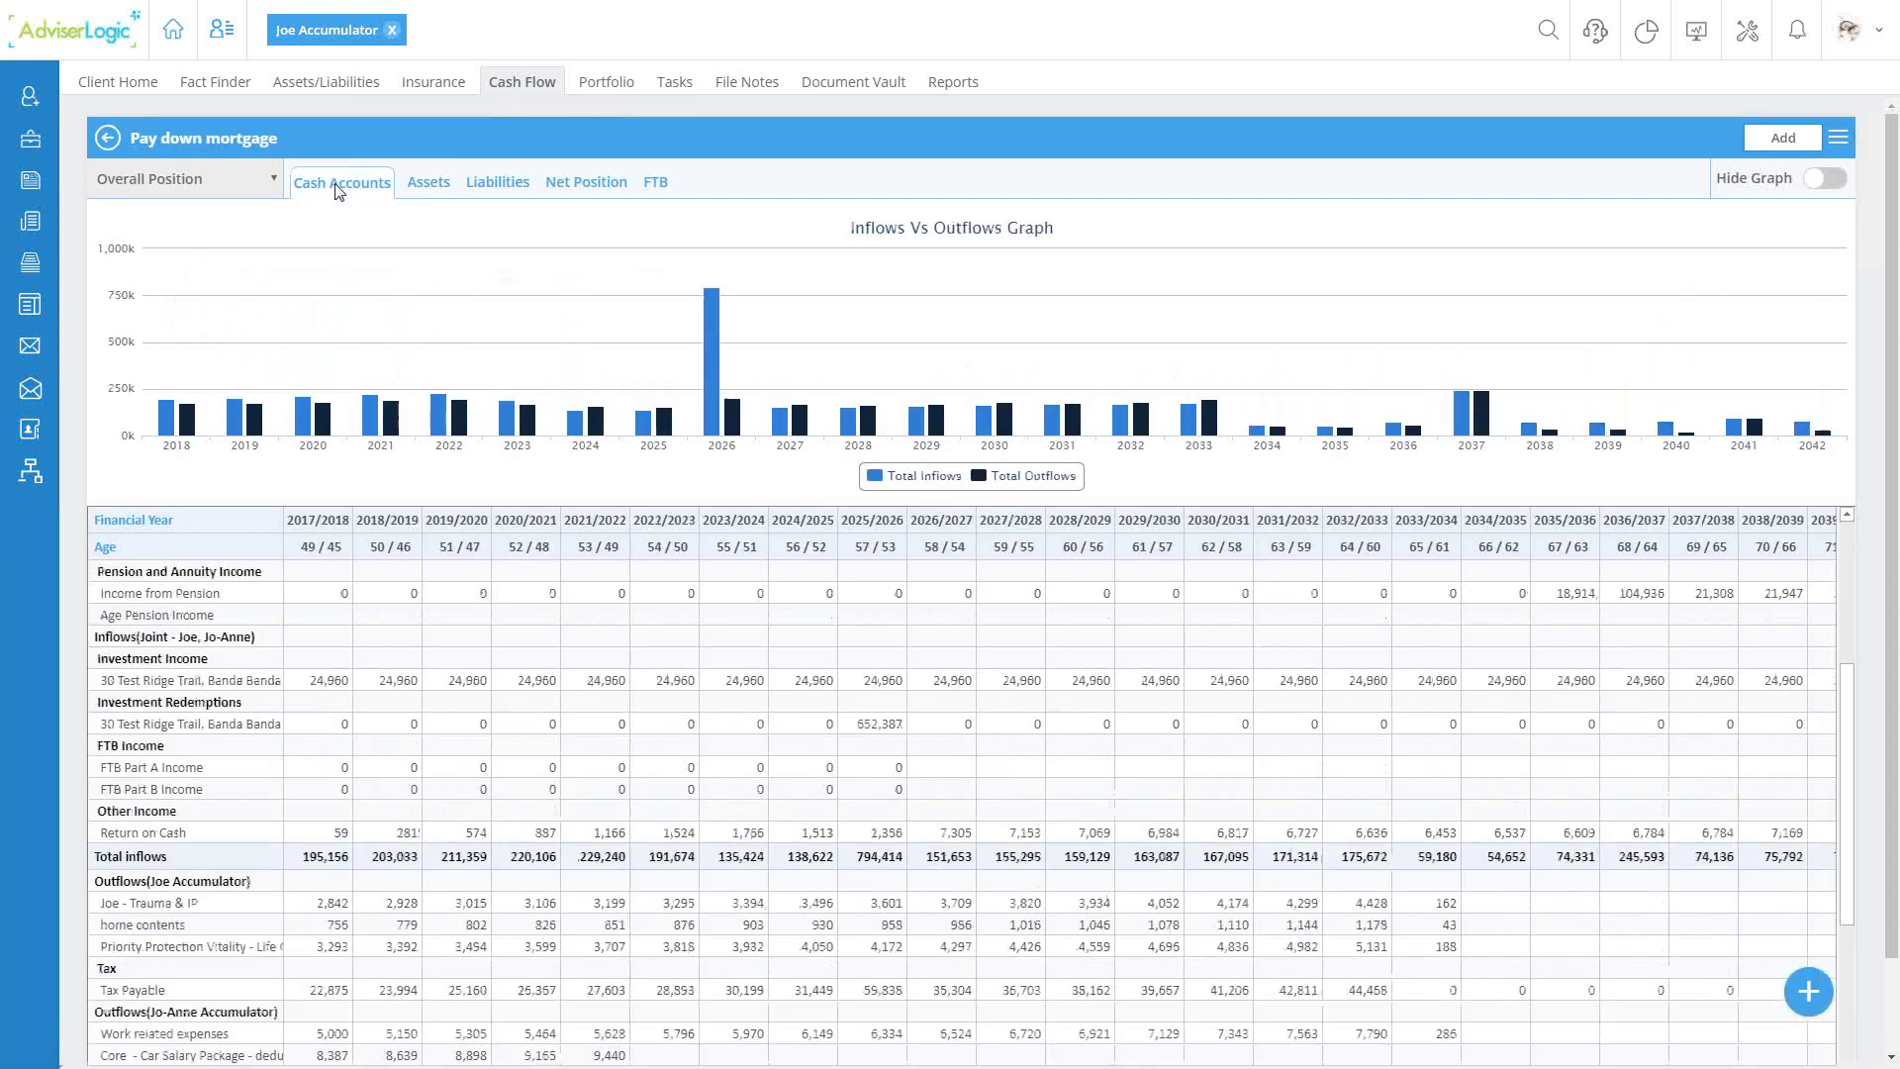
pyautogui.scroll(-1, 386, 356)
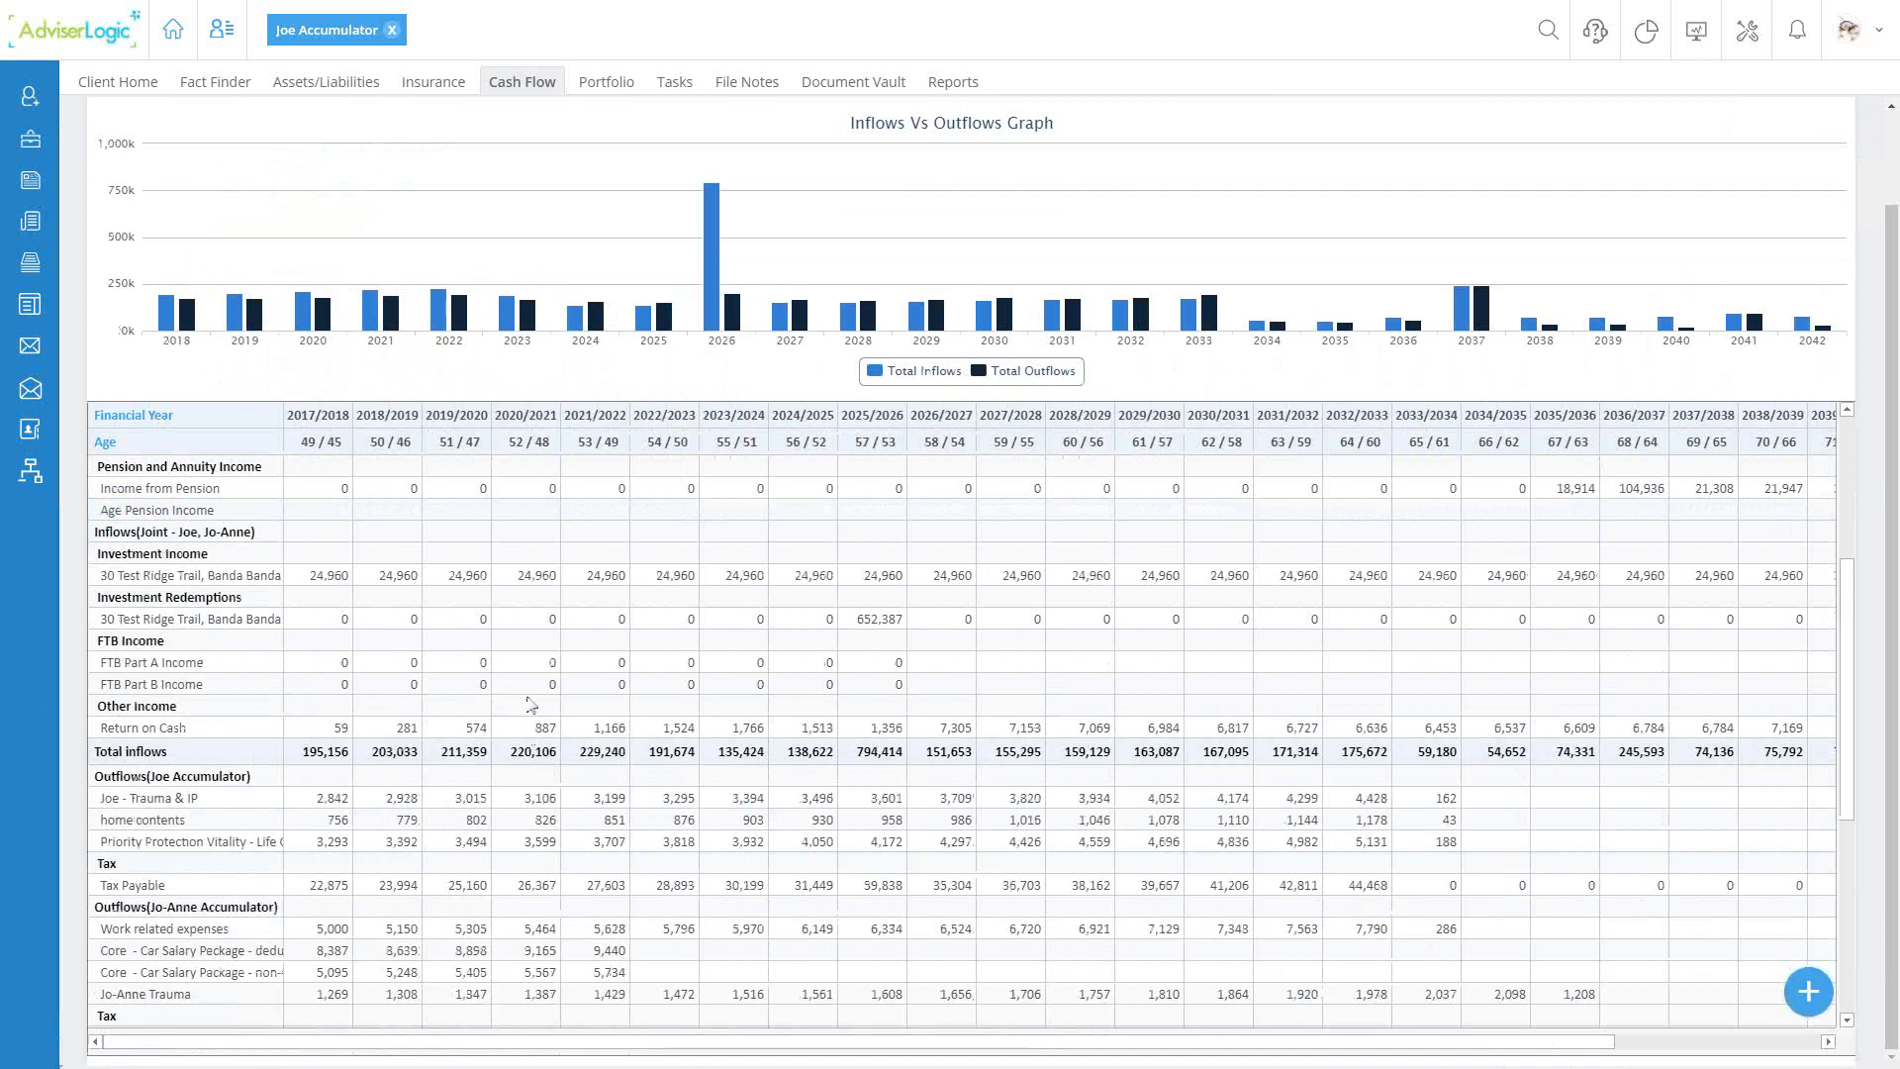
pyautogui.scroll(-2, 559, 619)
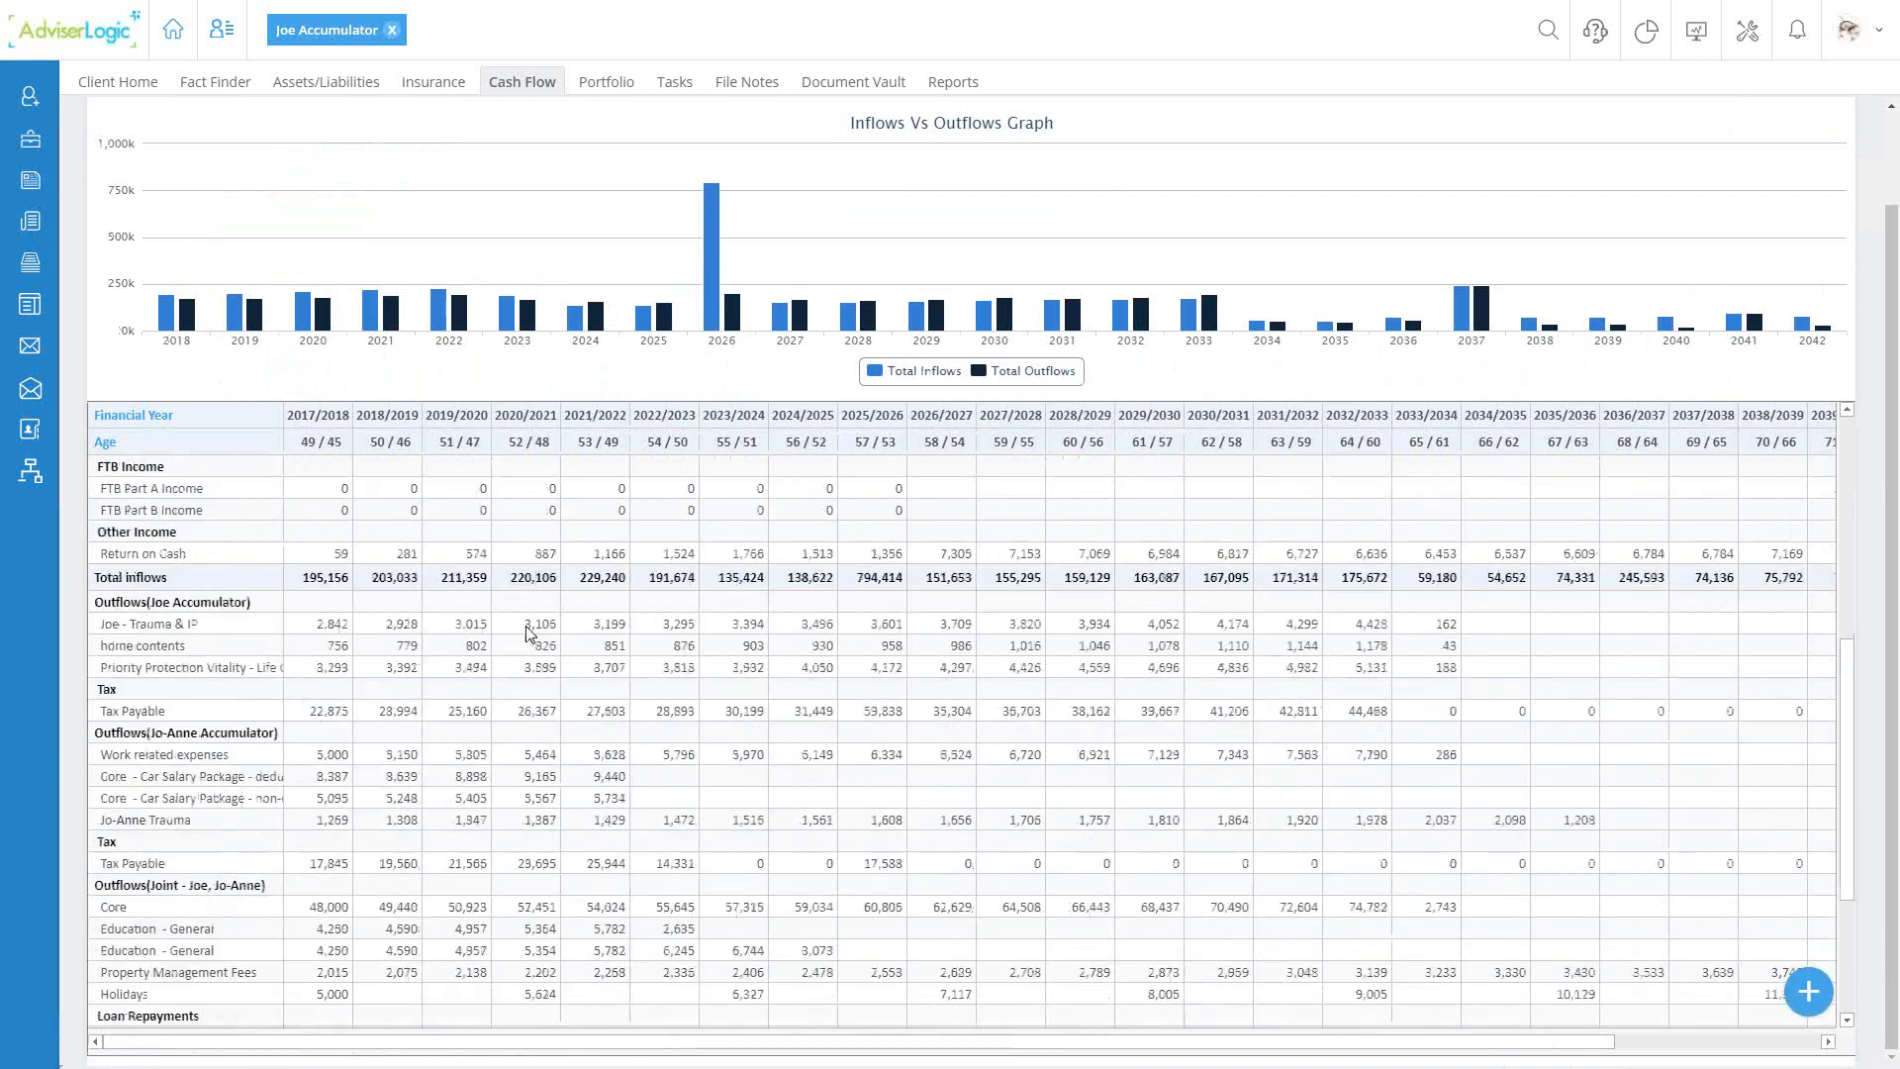
pyautogui.scroll(-3, 530, 633)
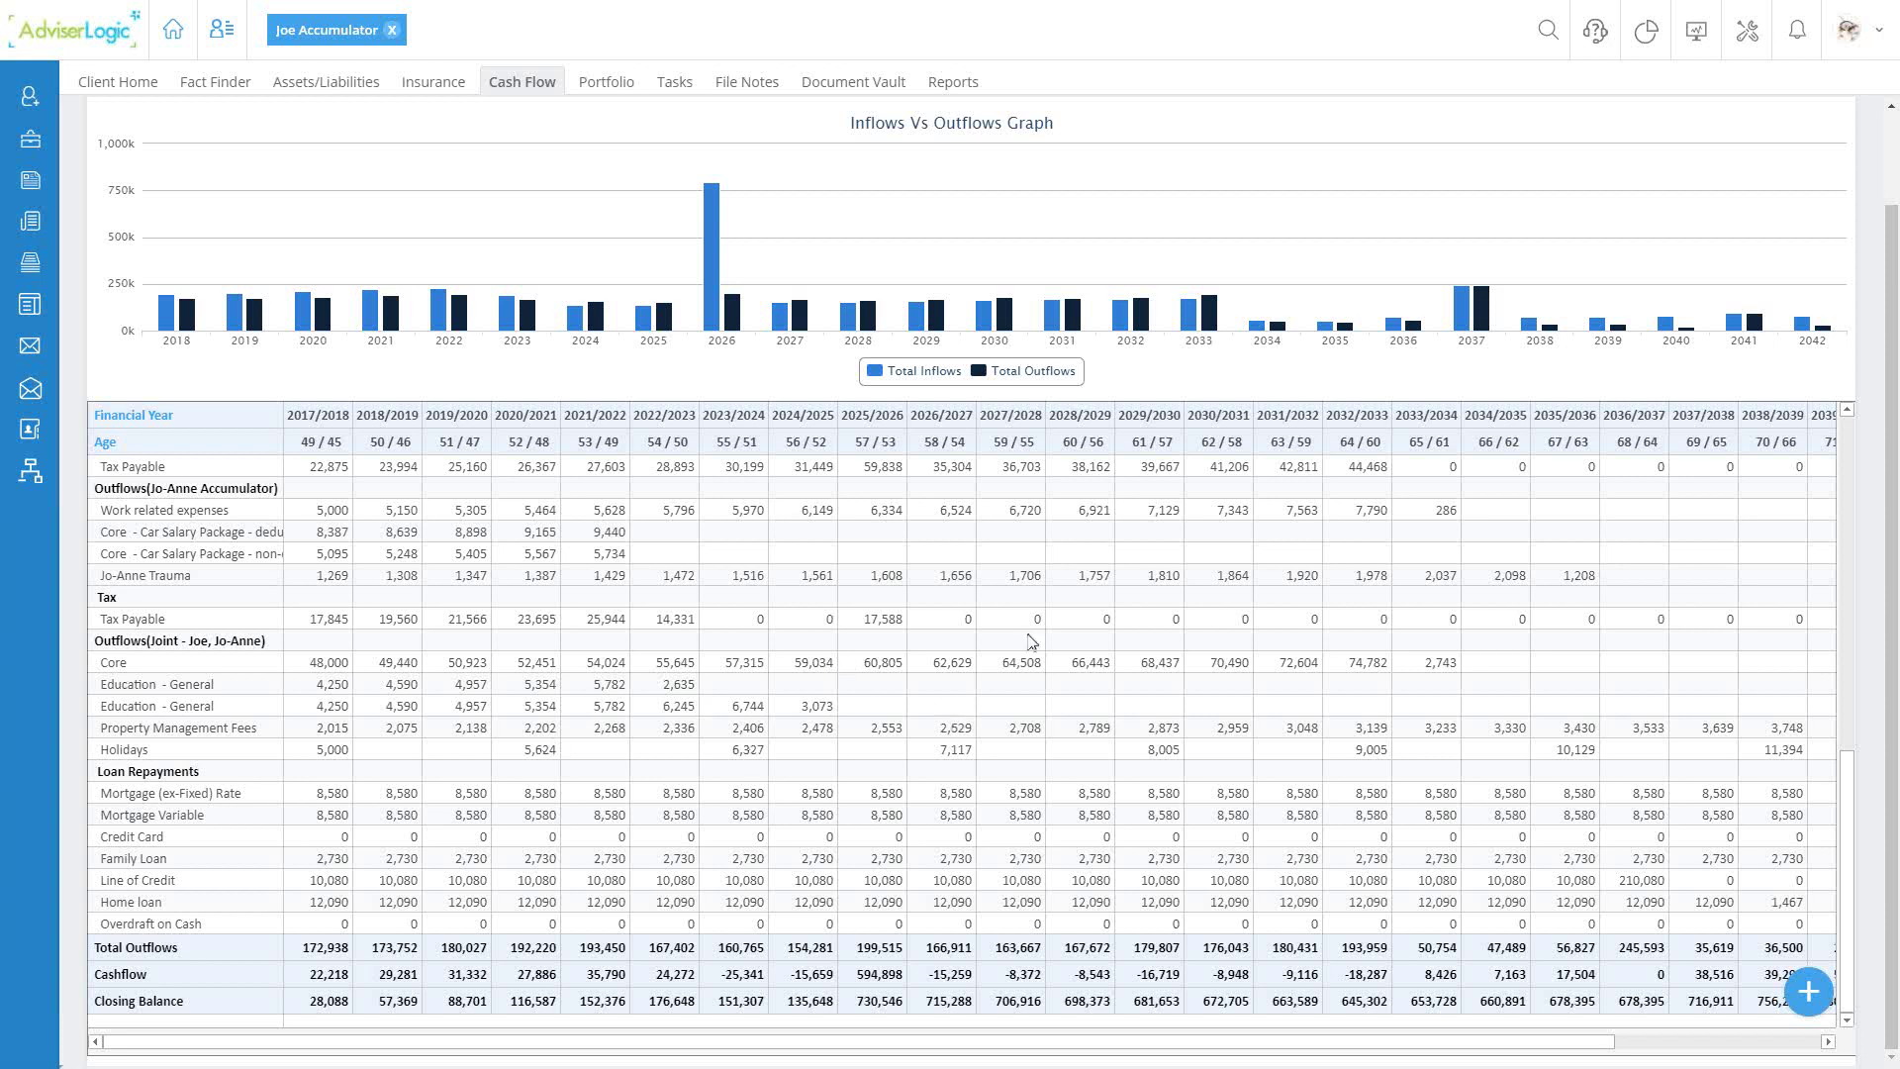
pyautogui.scroll(2, 1462, 663)
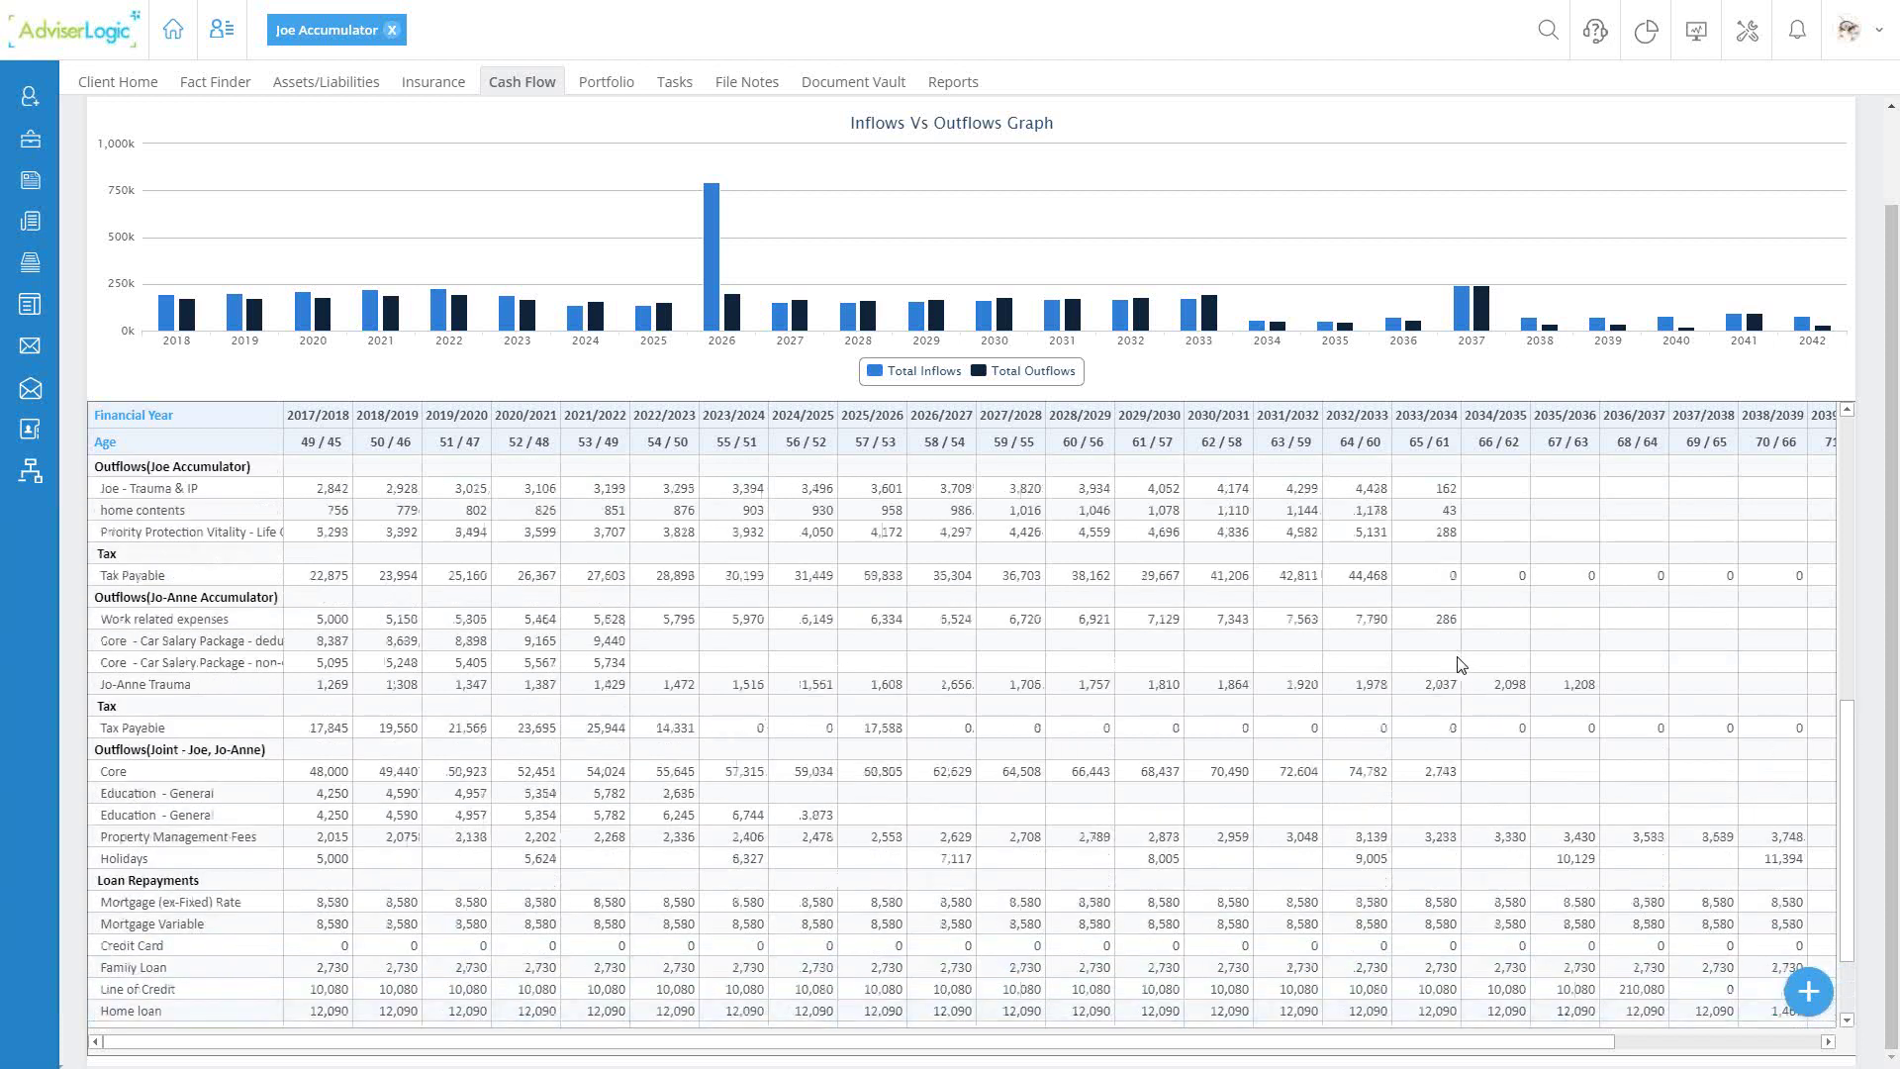
pyautogui.scroll(10, 950, 613)
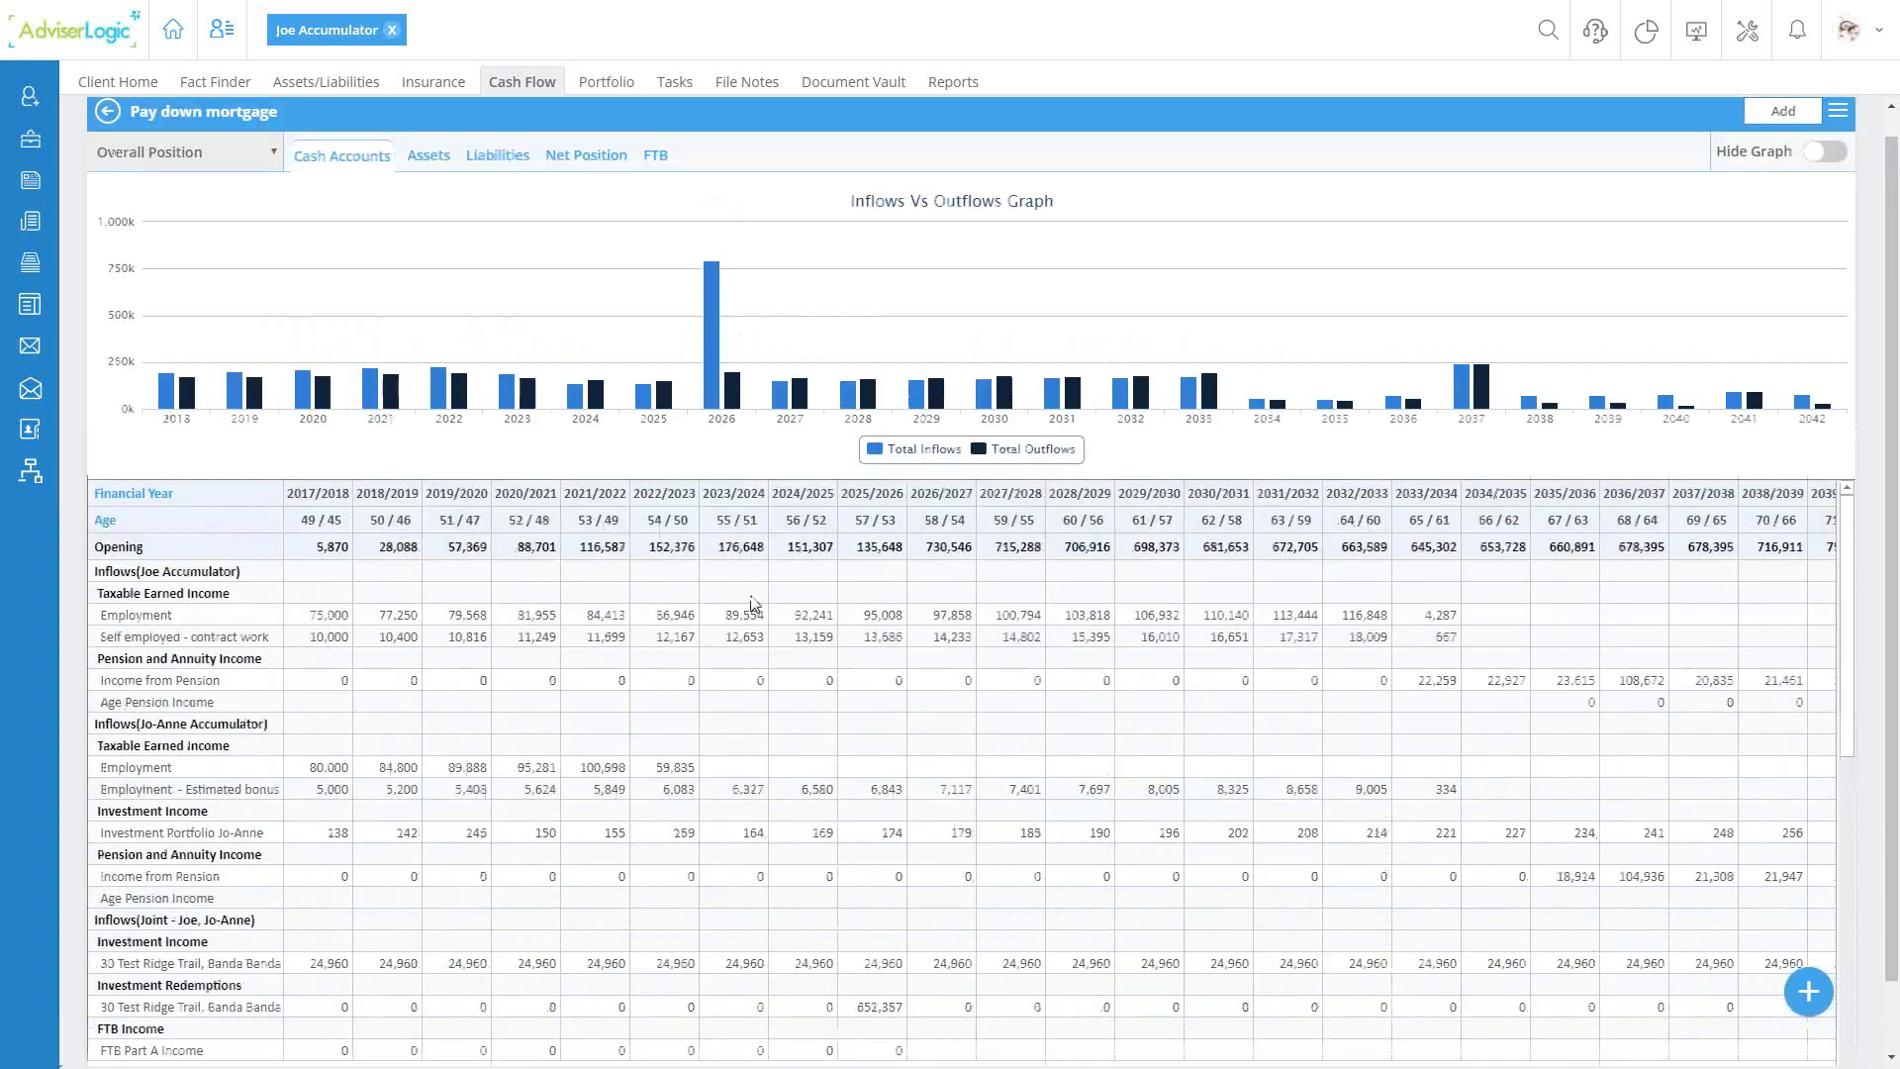
pyautogui.scroll(1, 752, 603)
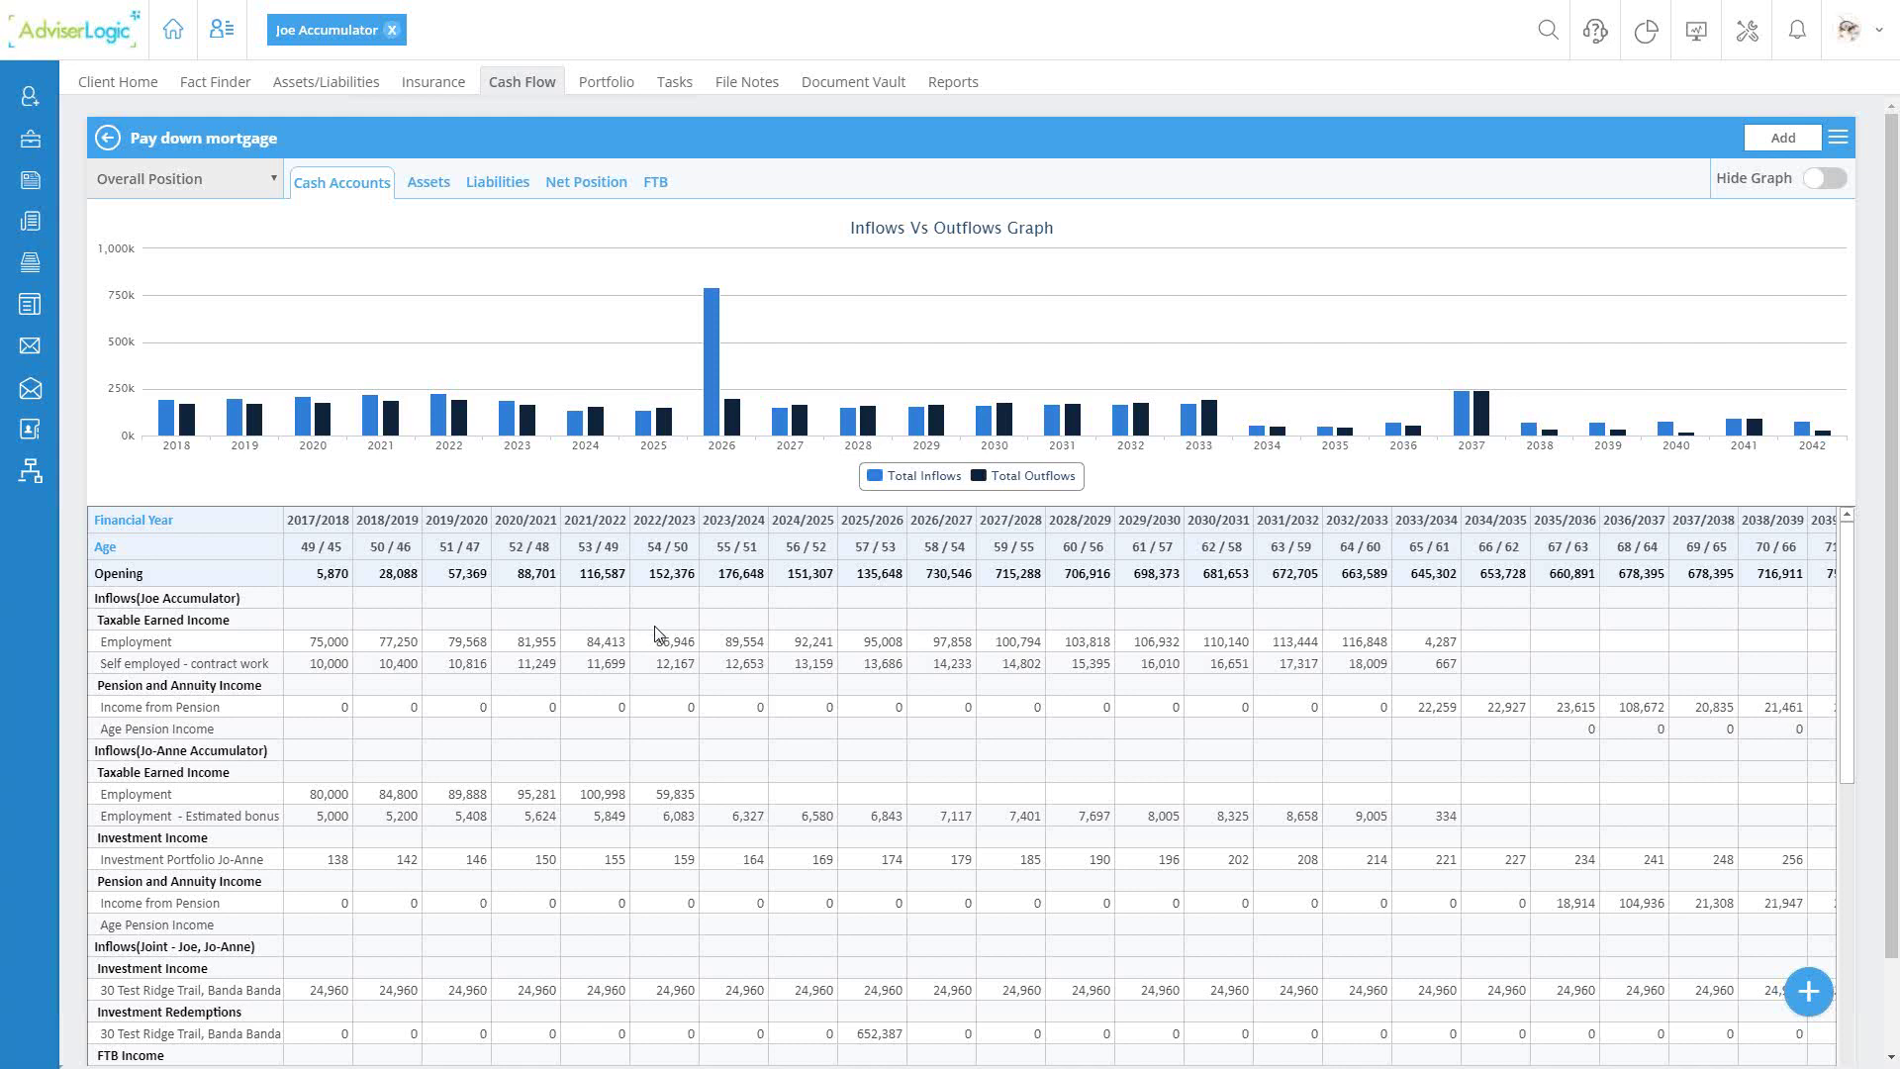
# Step: Review the item types offered for quick adding in the Cash Accounts and Assets projections
pyautogui.click(1805, 996)
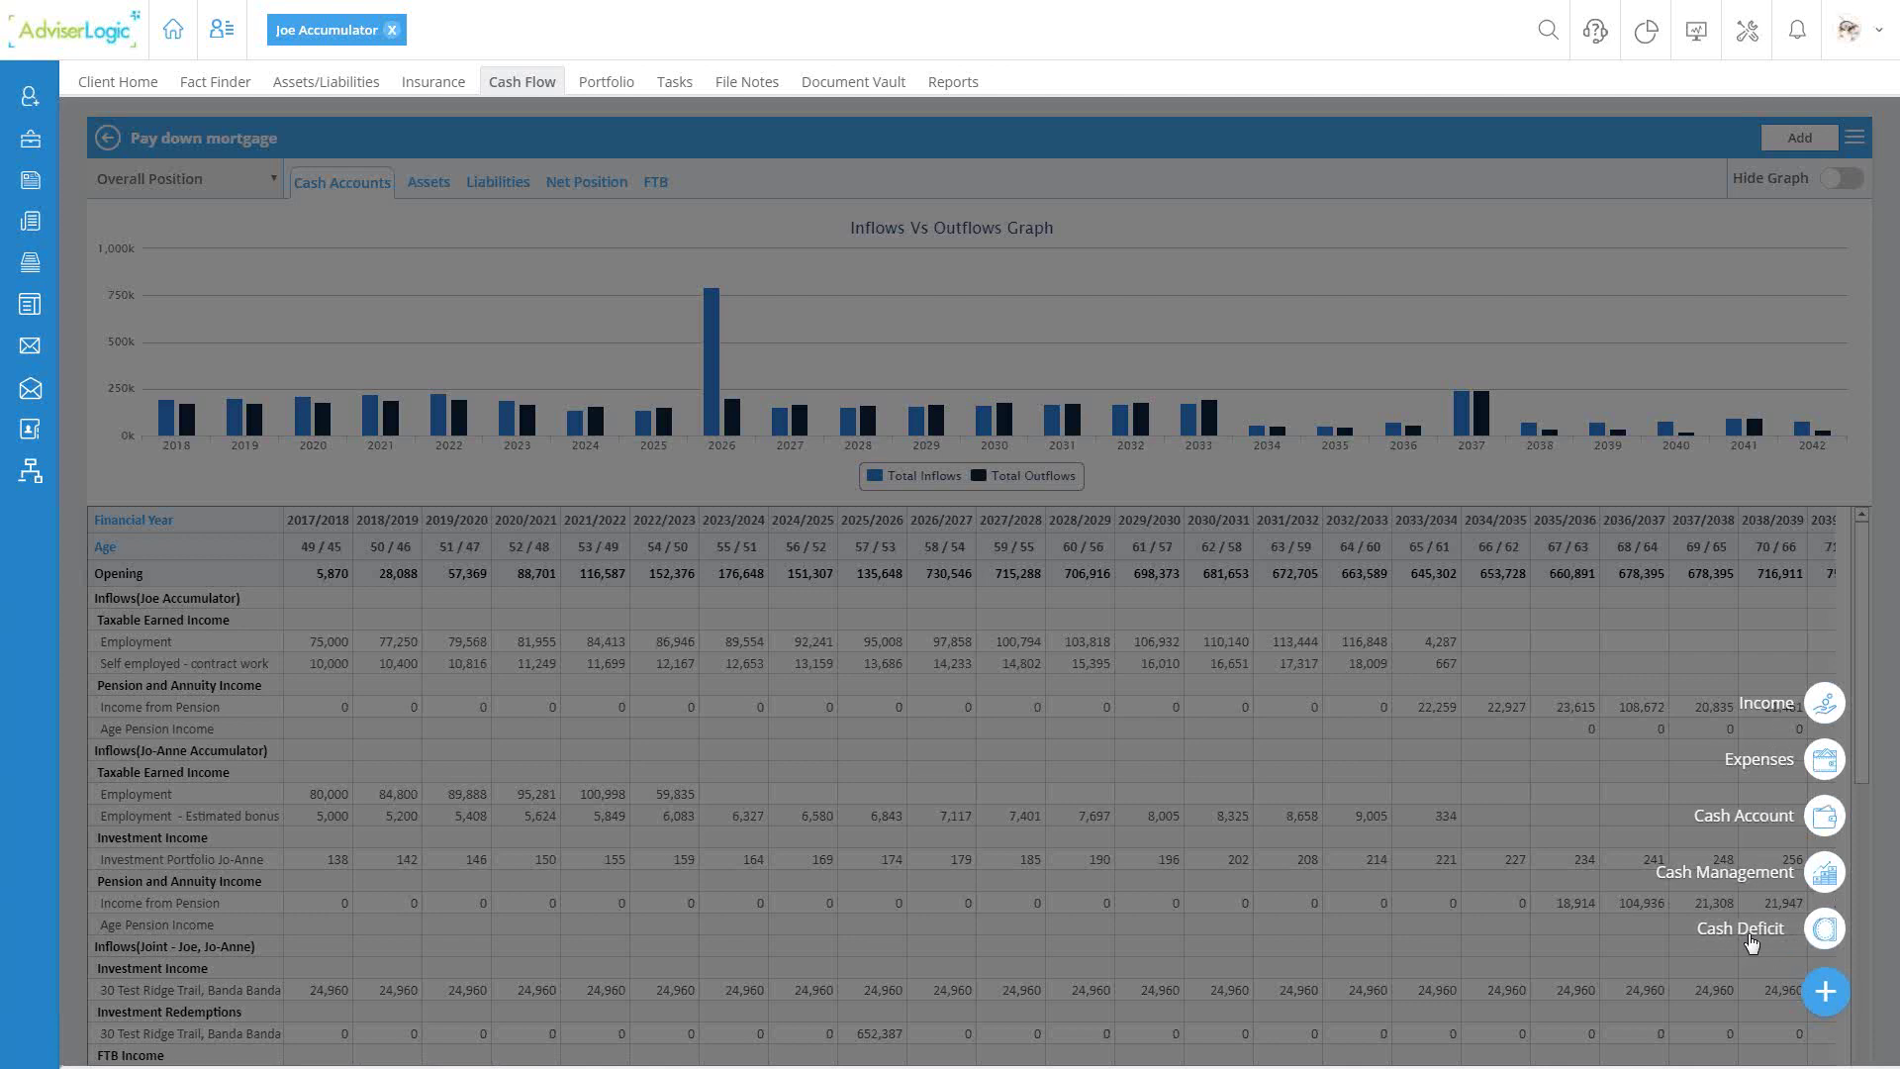
pyautogui.click(665, 198)
pyautogui.click(426, 186)
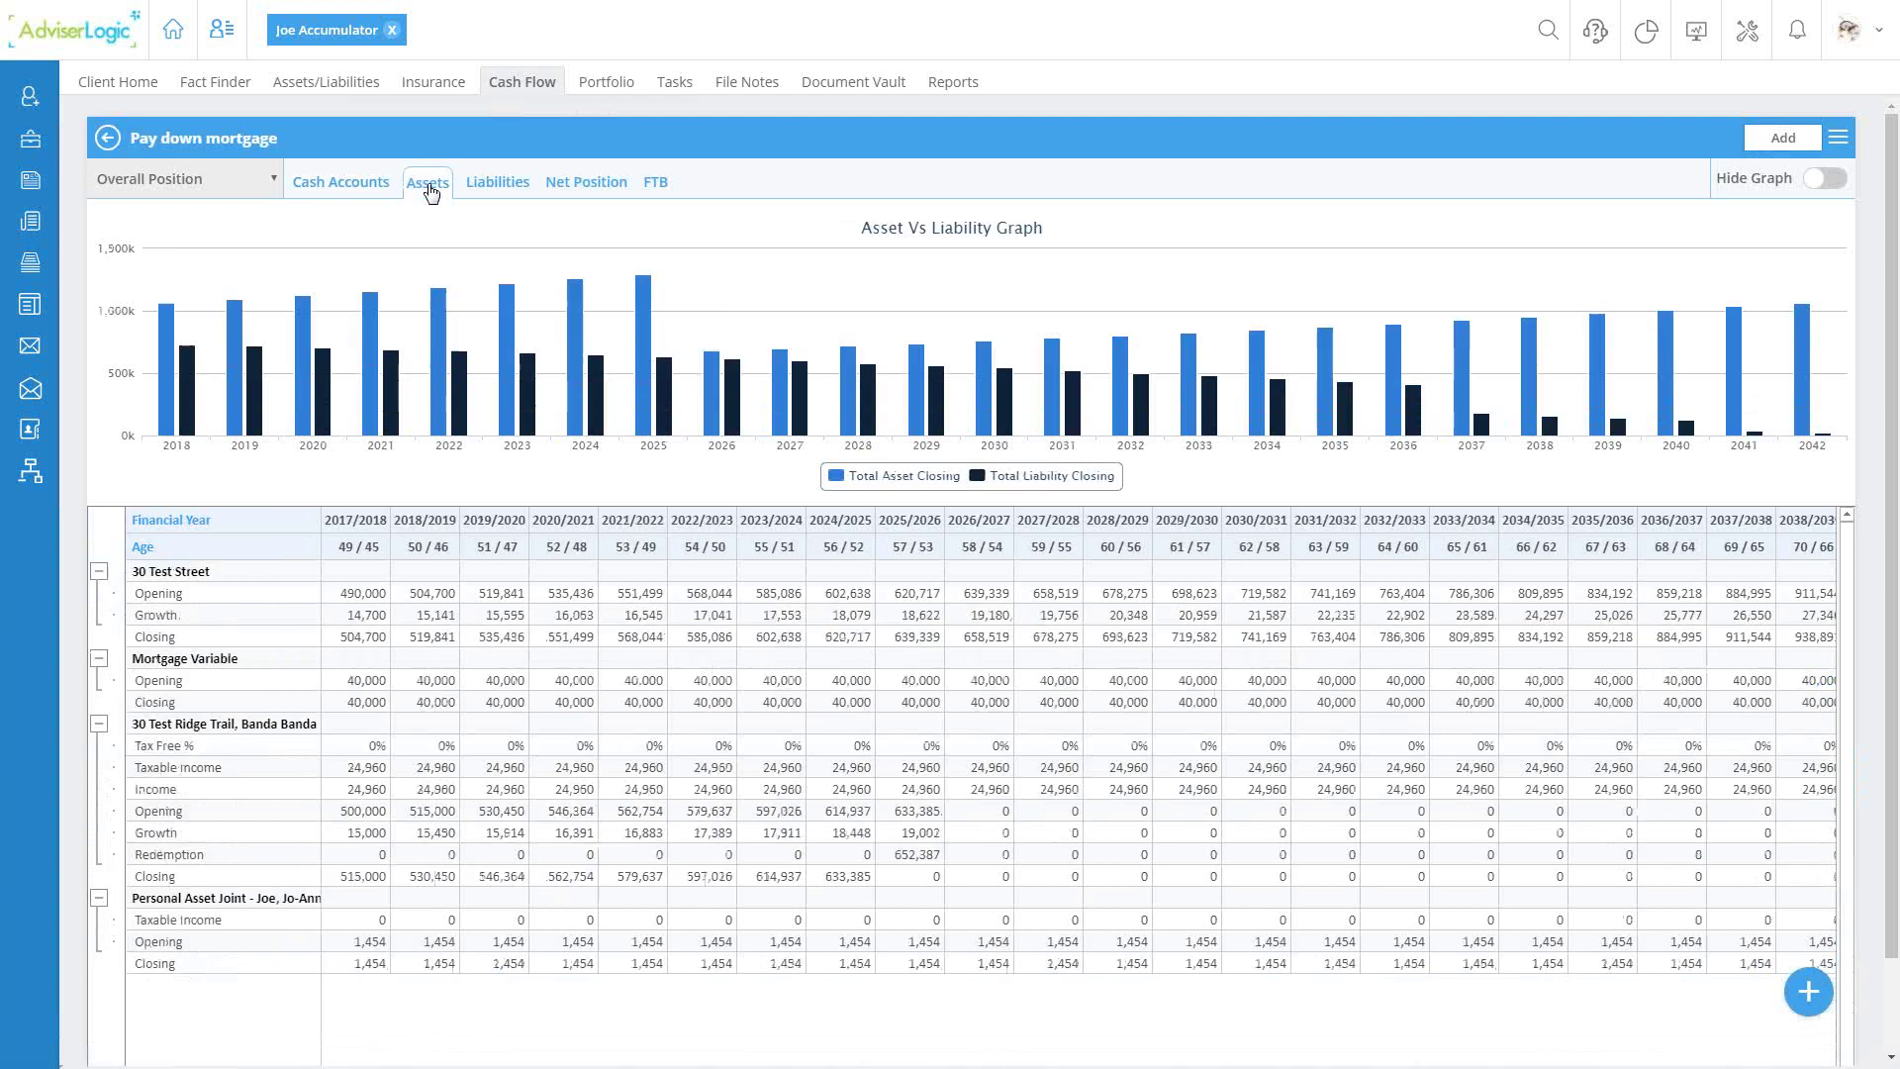
pyautogui.click(1808, 992)
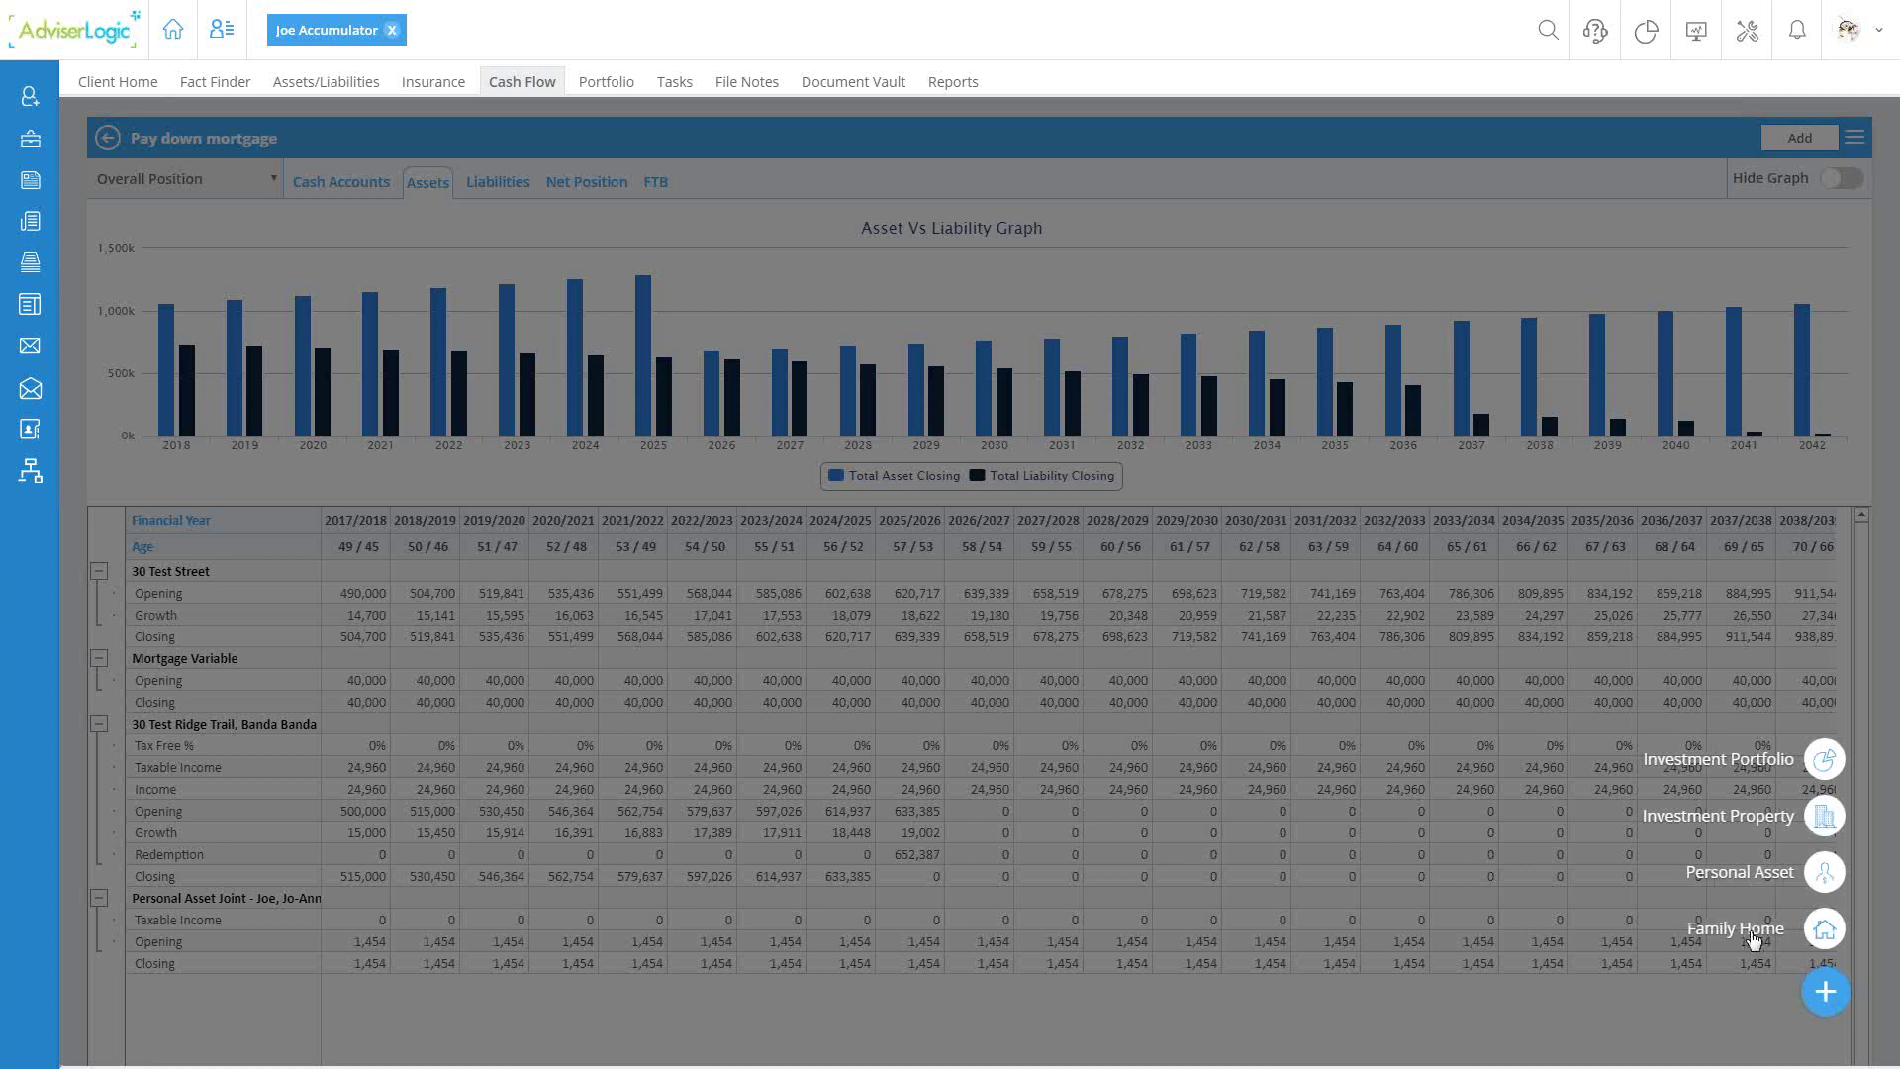
pyautogui.click(506, 184)
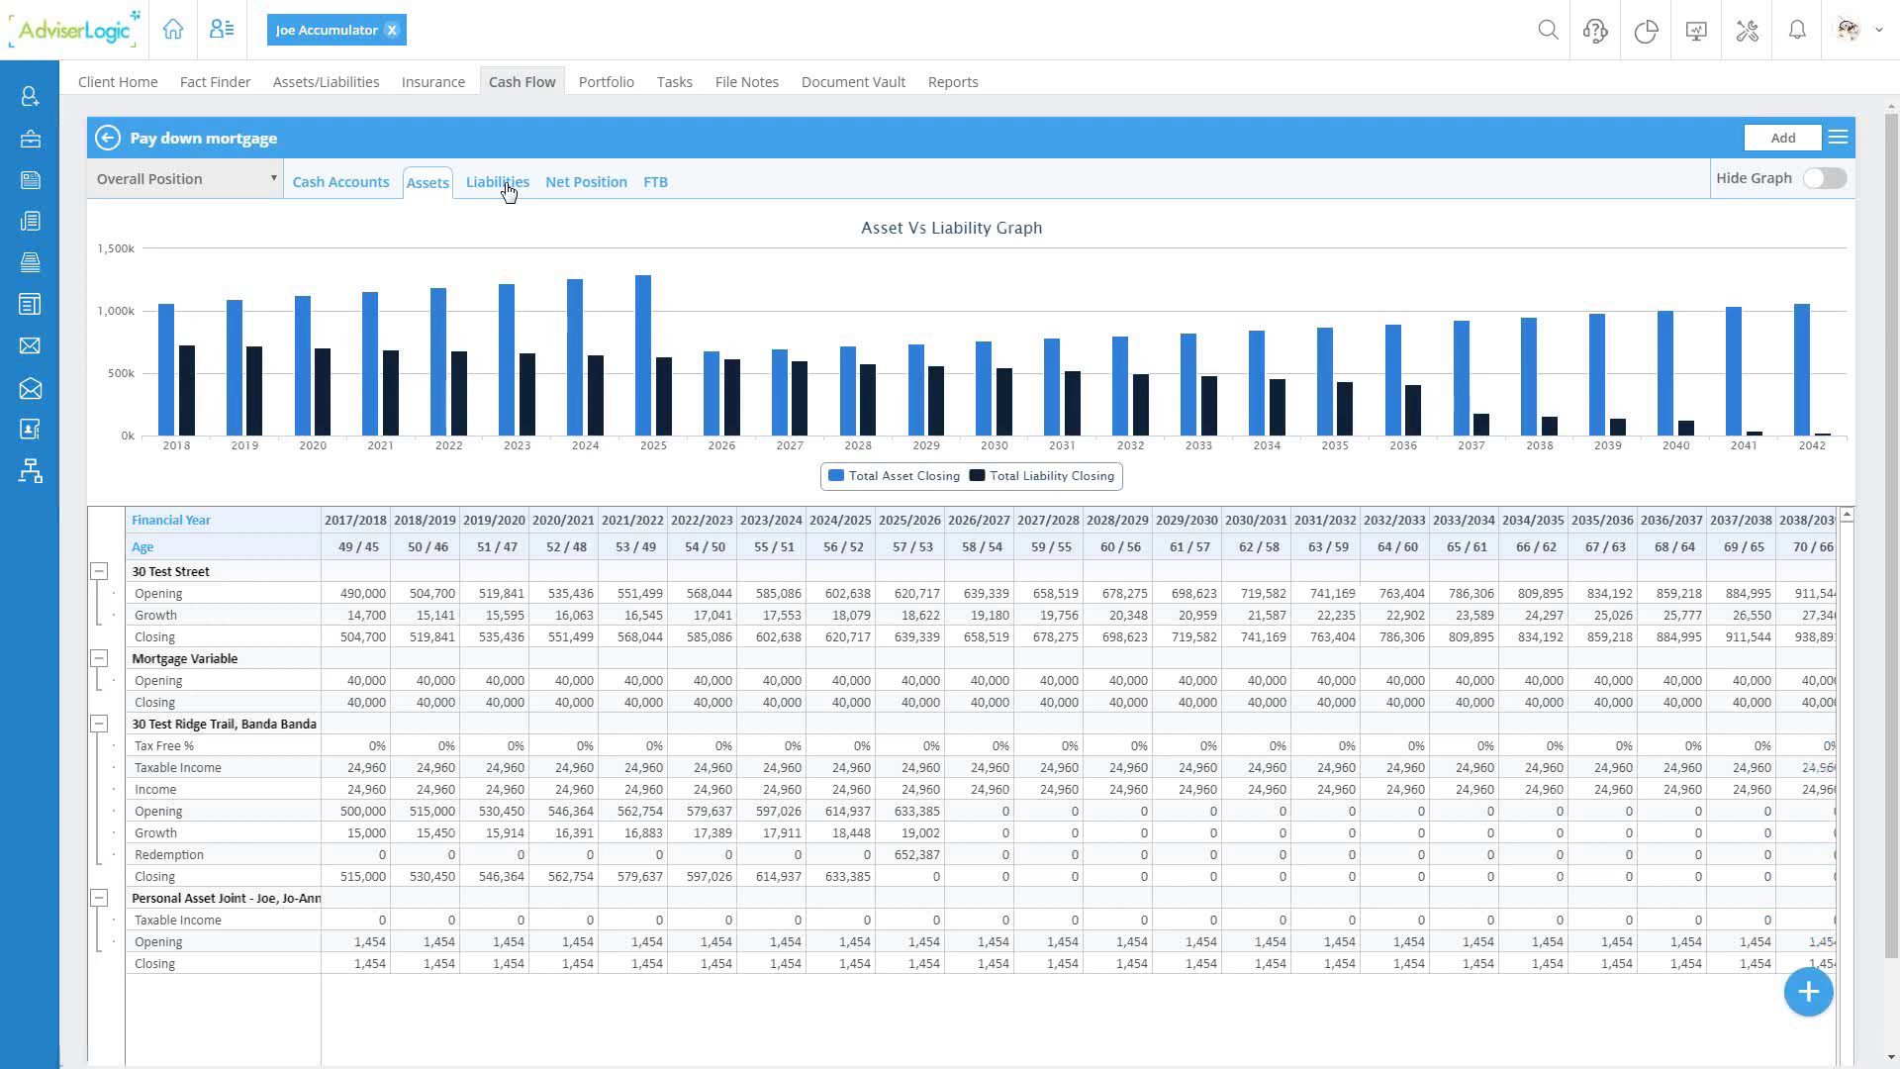
# Step: Start an Interest Only+Principal & Interest liability with a 4% interest-only rate and a 5% principal and interest rate
pyautogui.click(504, 187)
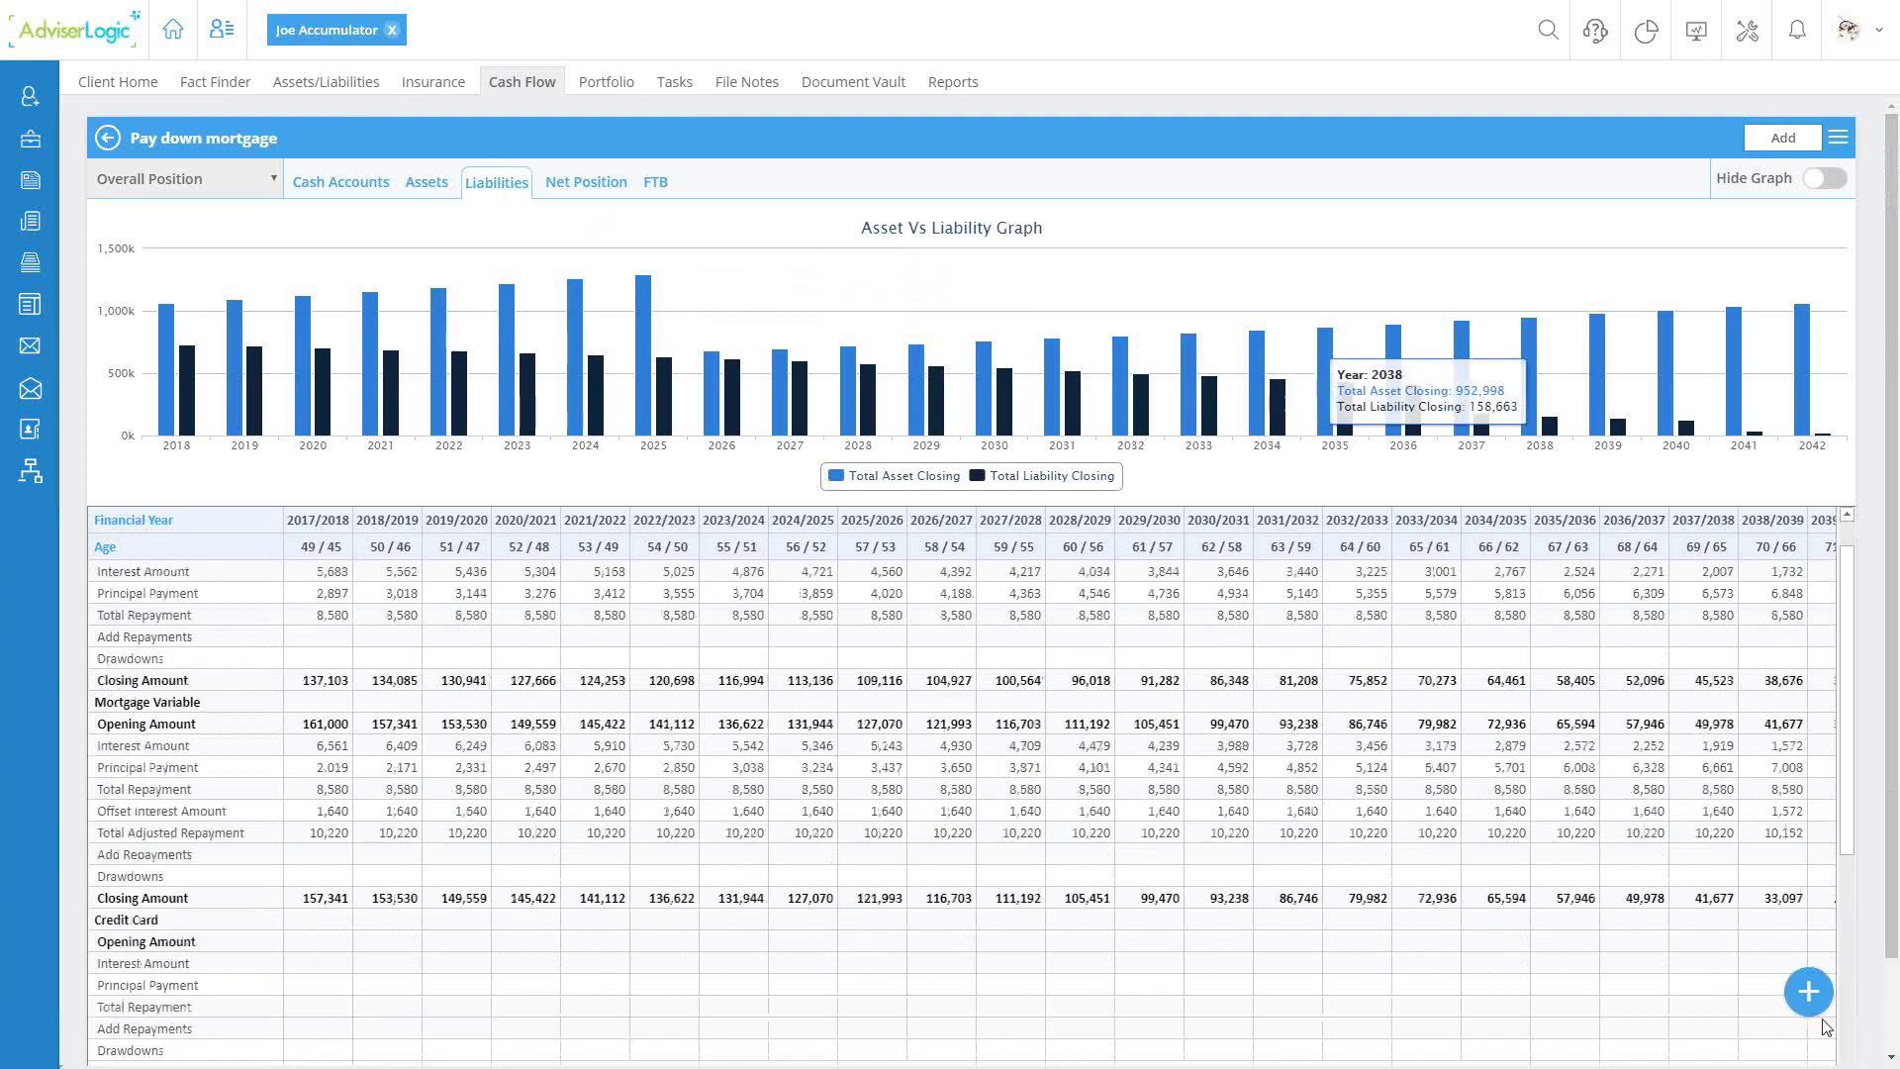
pyautogui.click(1809, 991)
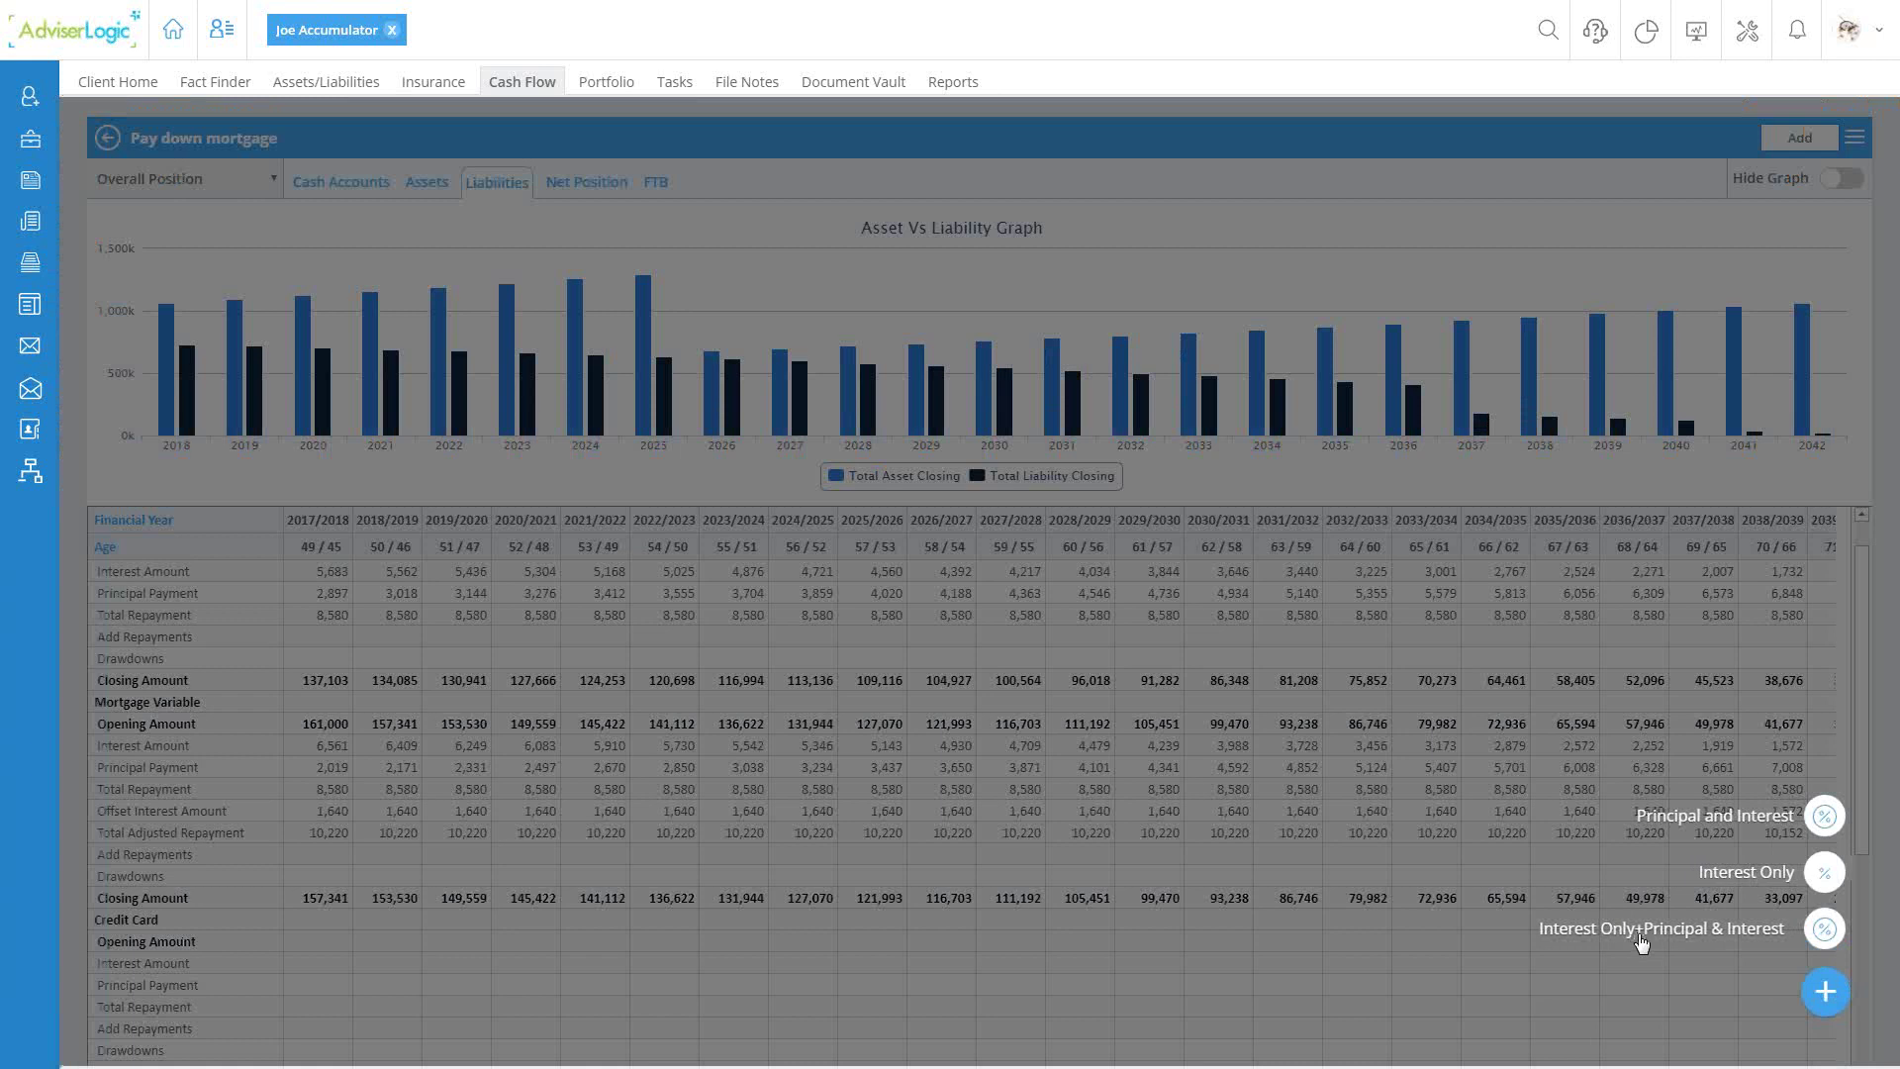
pyautogui.click(1729, 933)
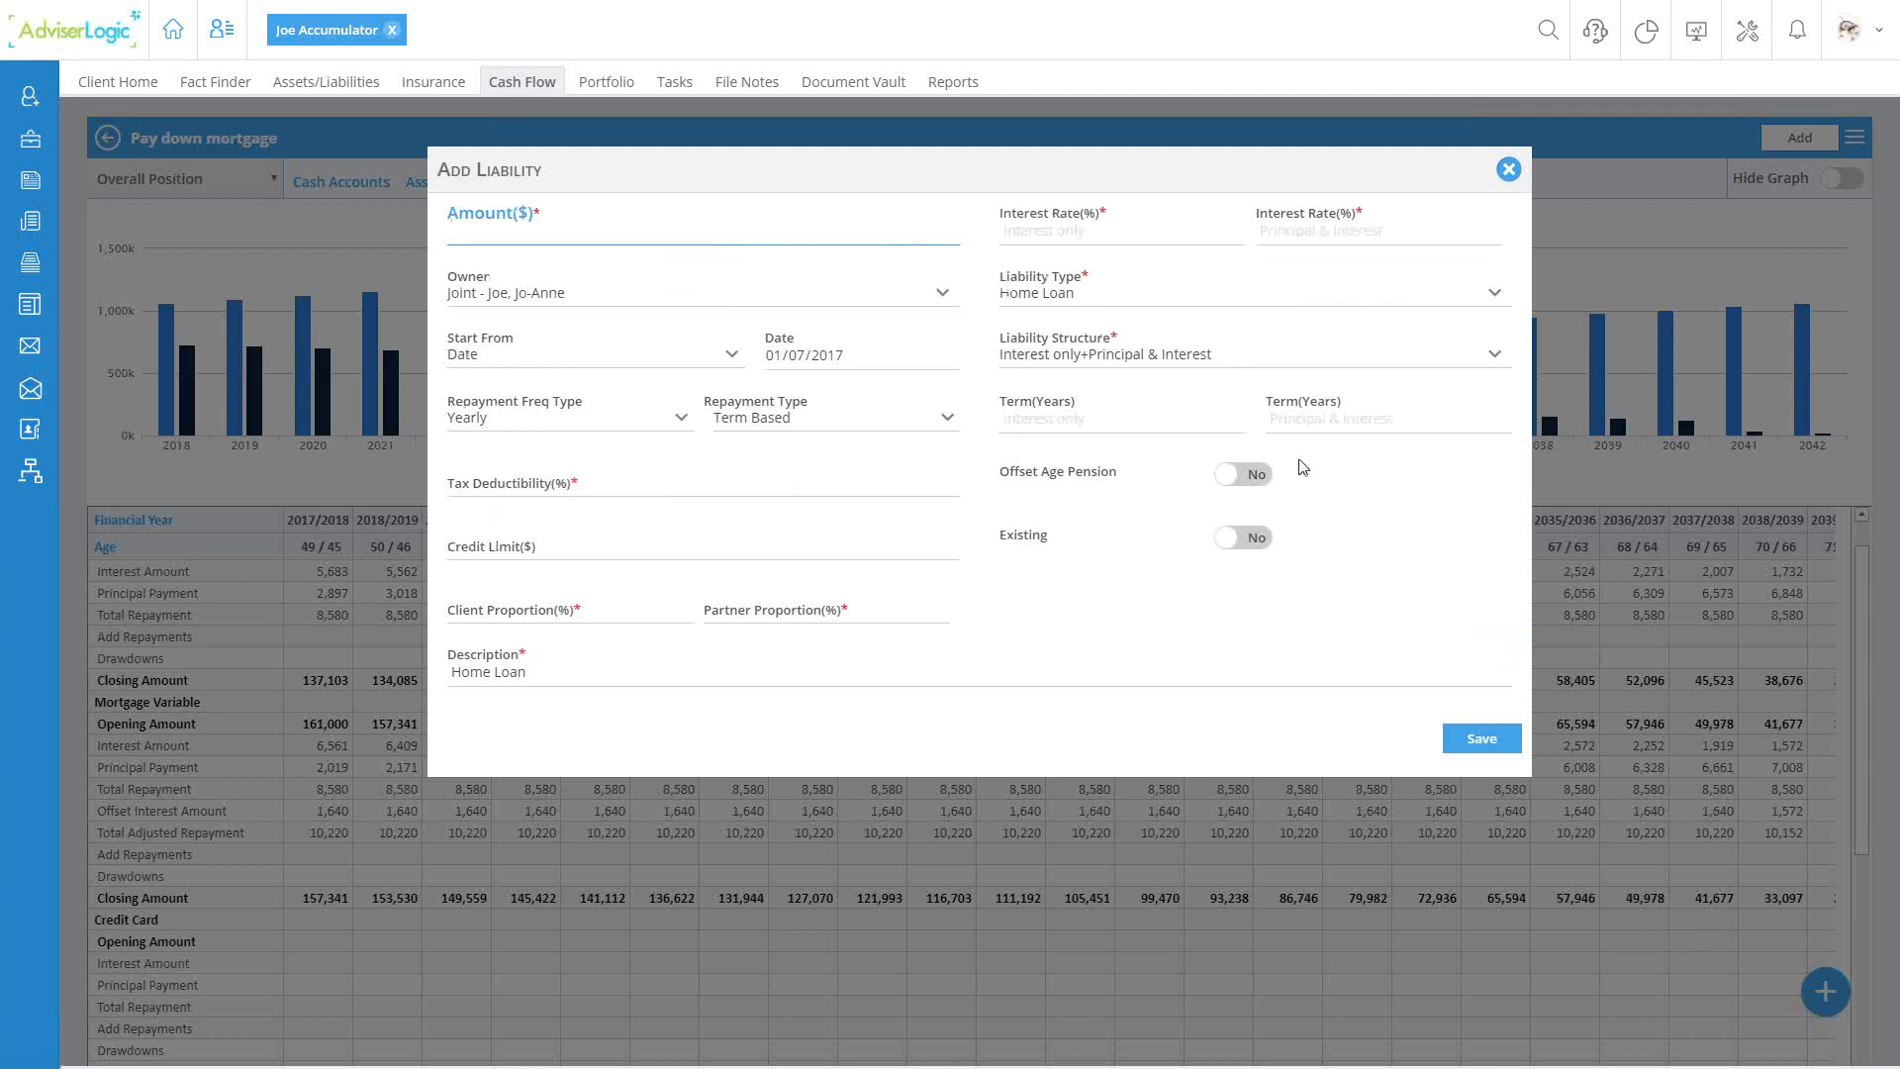
pyautogui.click(1065, 235)
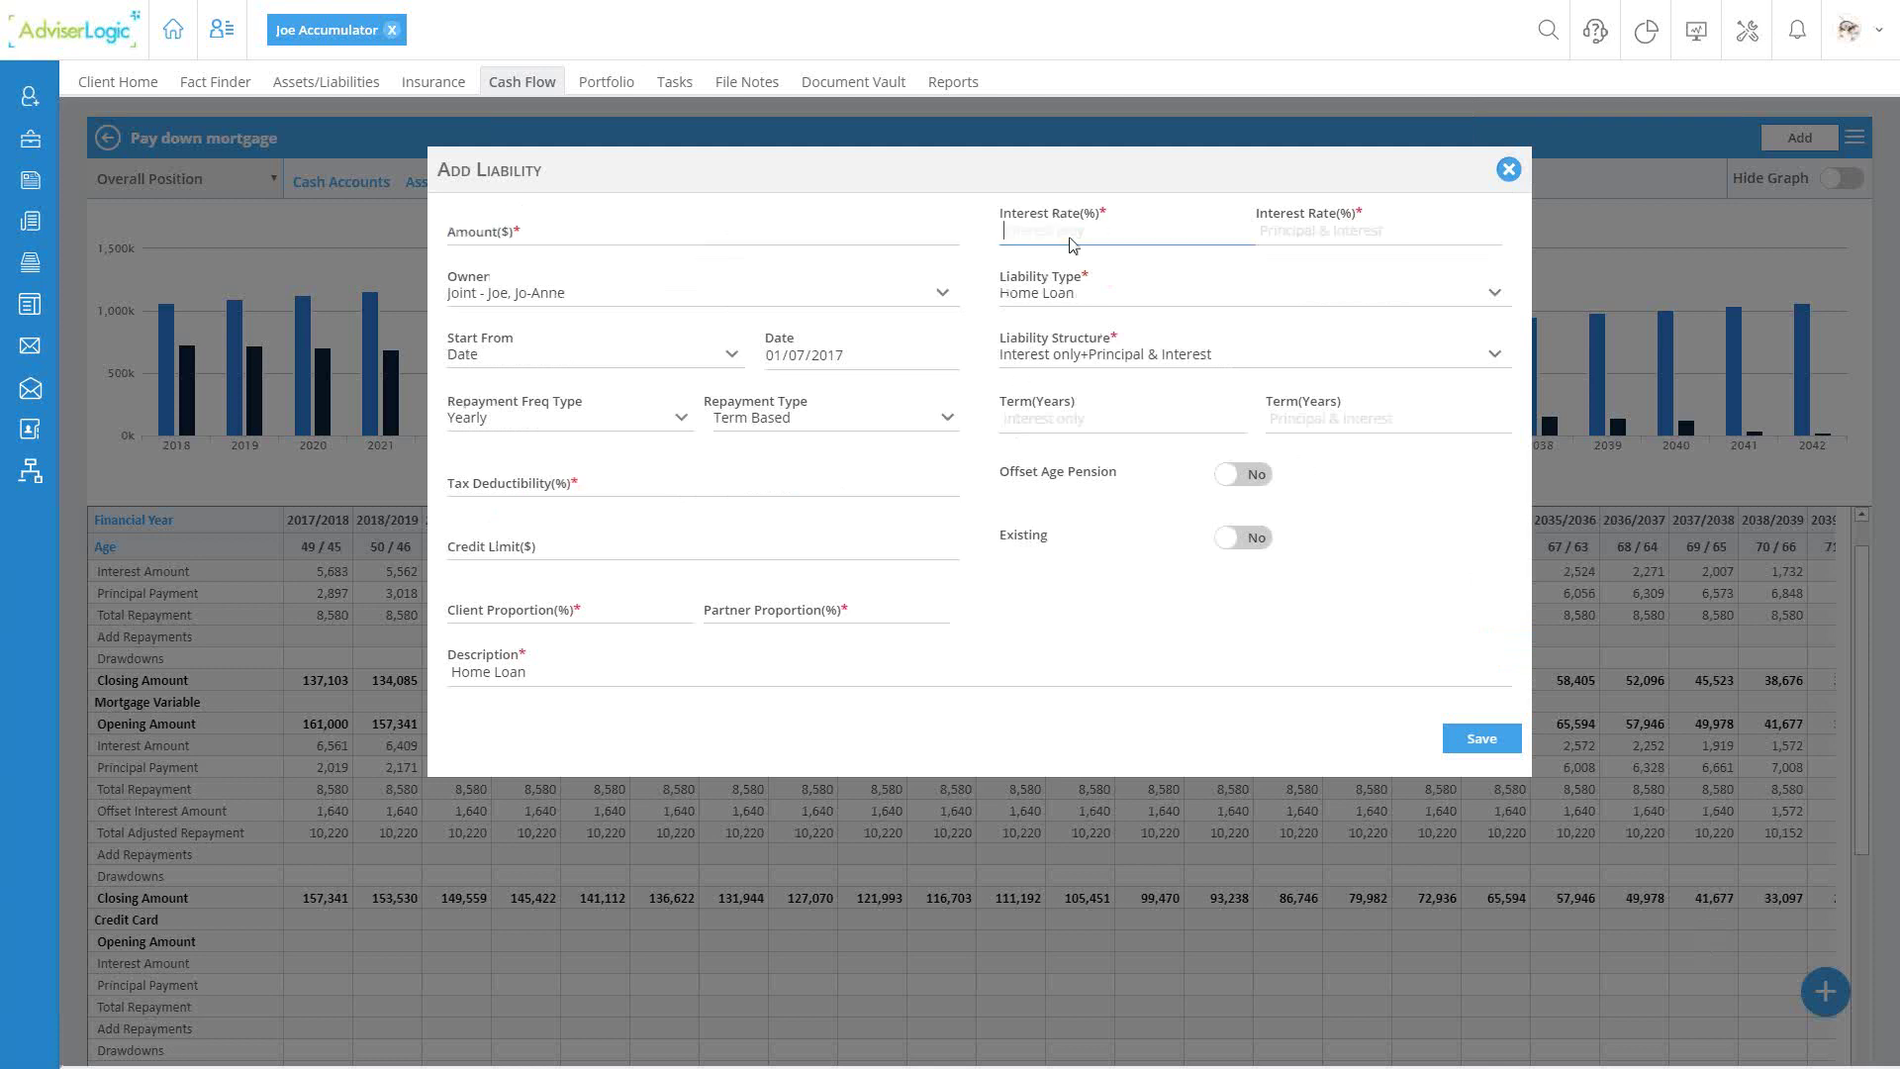
pyautogui.write('4')
pyautogui.click(1291, 242)
pyautogui.write('5')
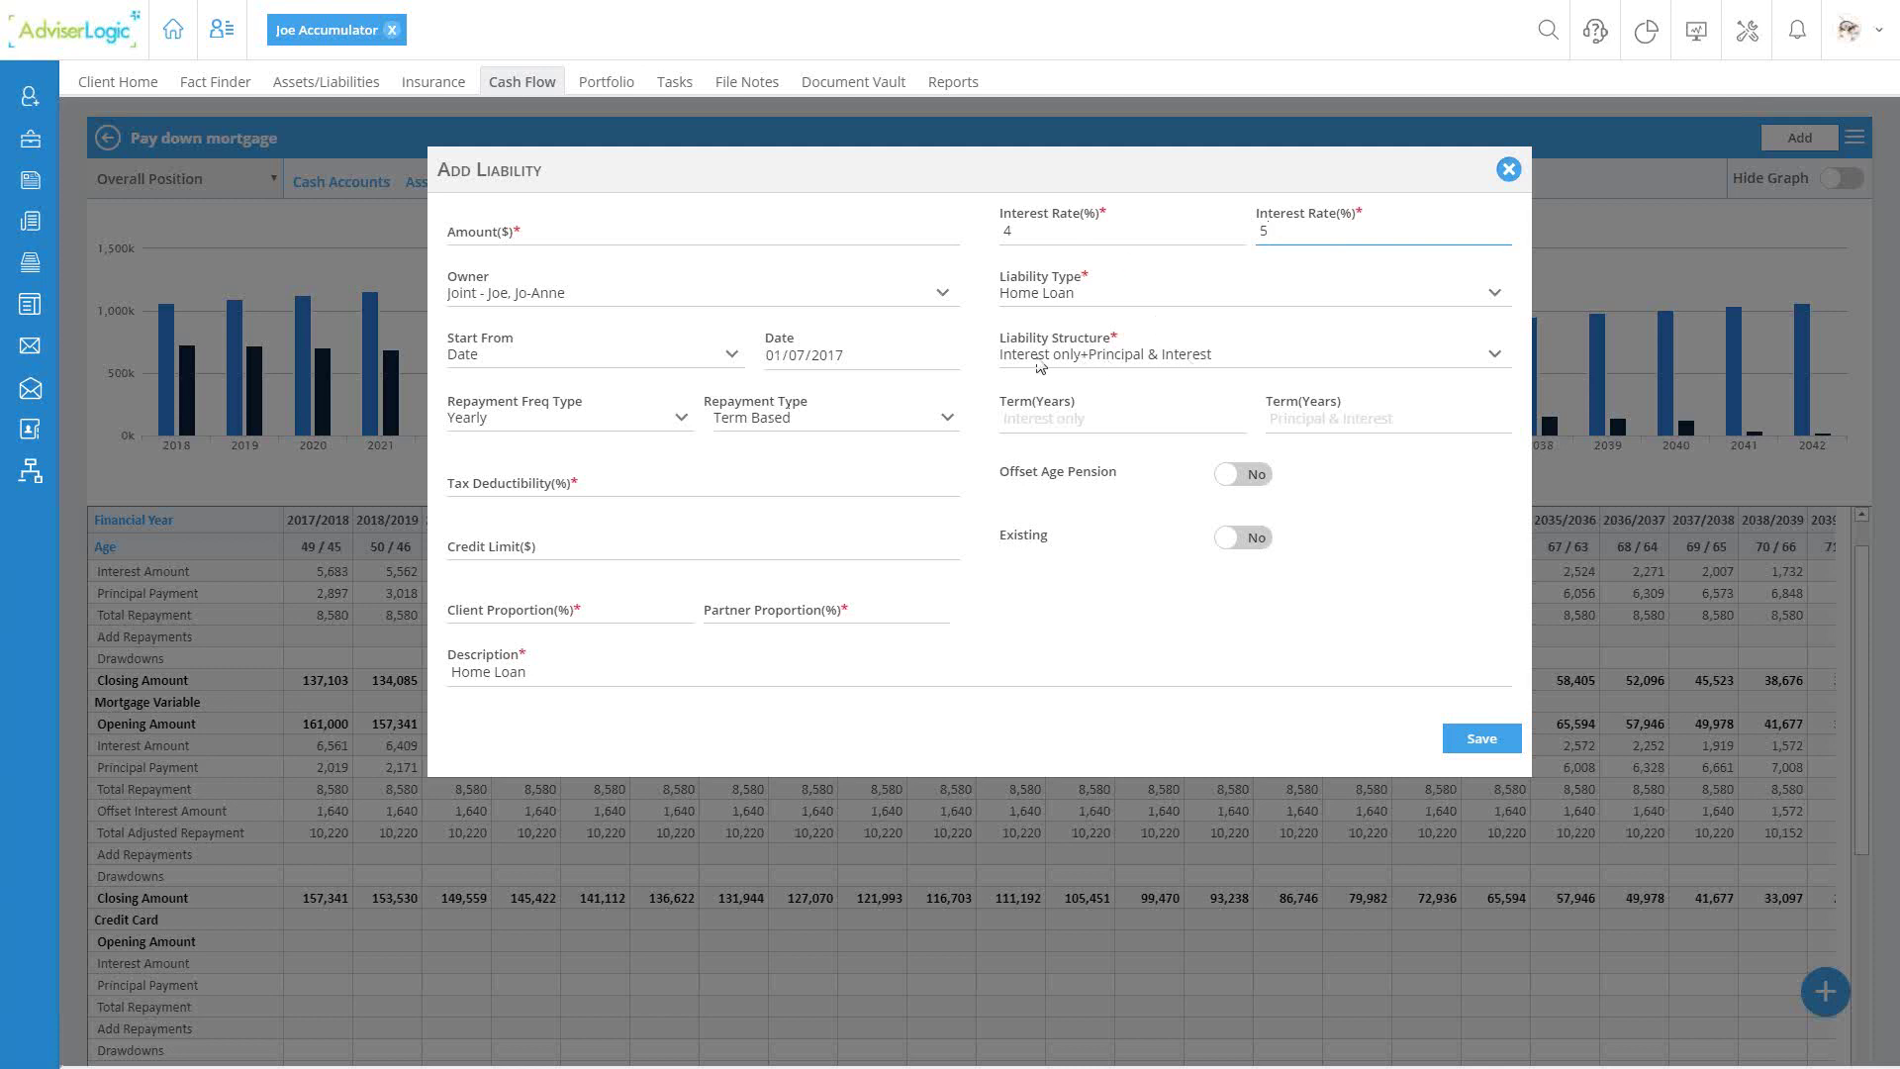
# Step: Inspect the term and amount fields of the new liability, discard it, and review the loan structures available to add
pyautogui.click(1089, 426)
pyautogui.press('Tab')
pyautogui.click(619, 275)
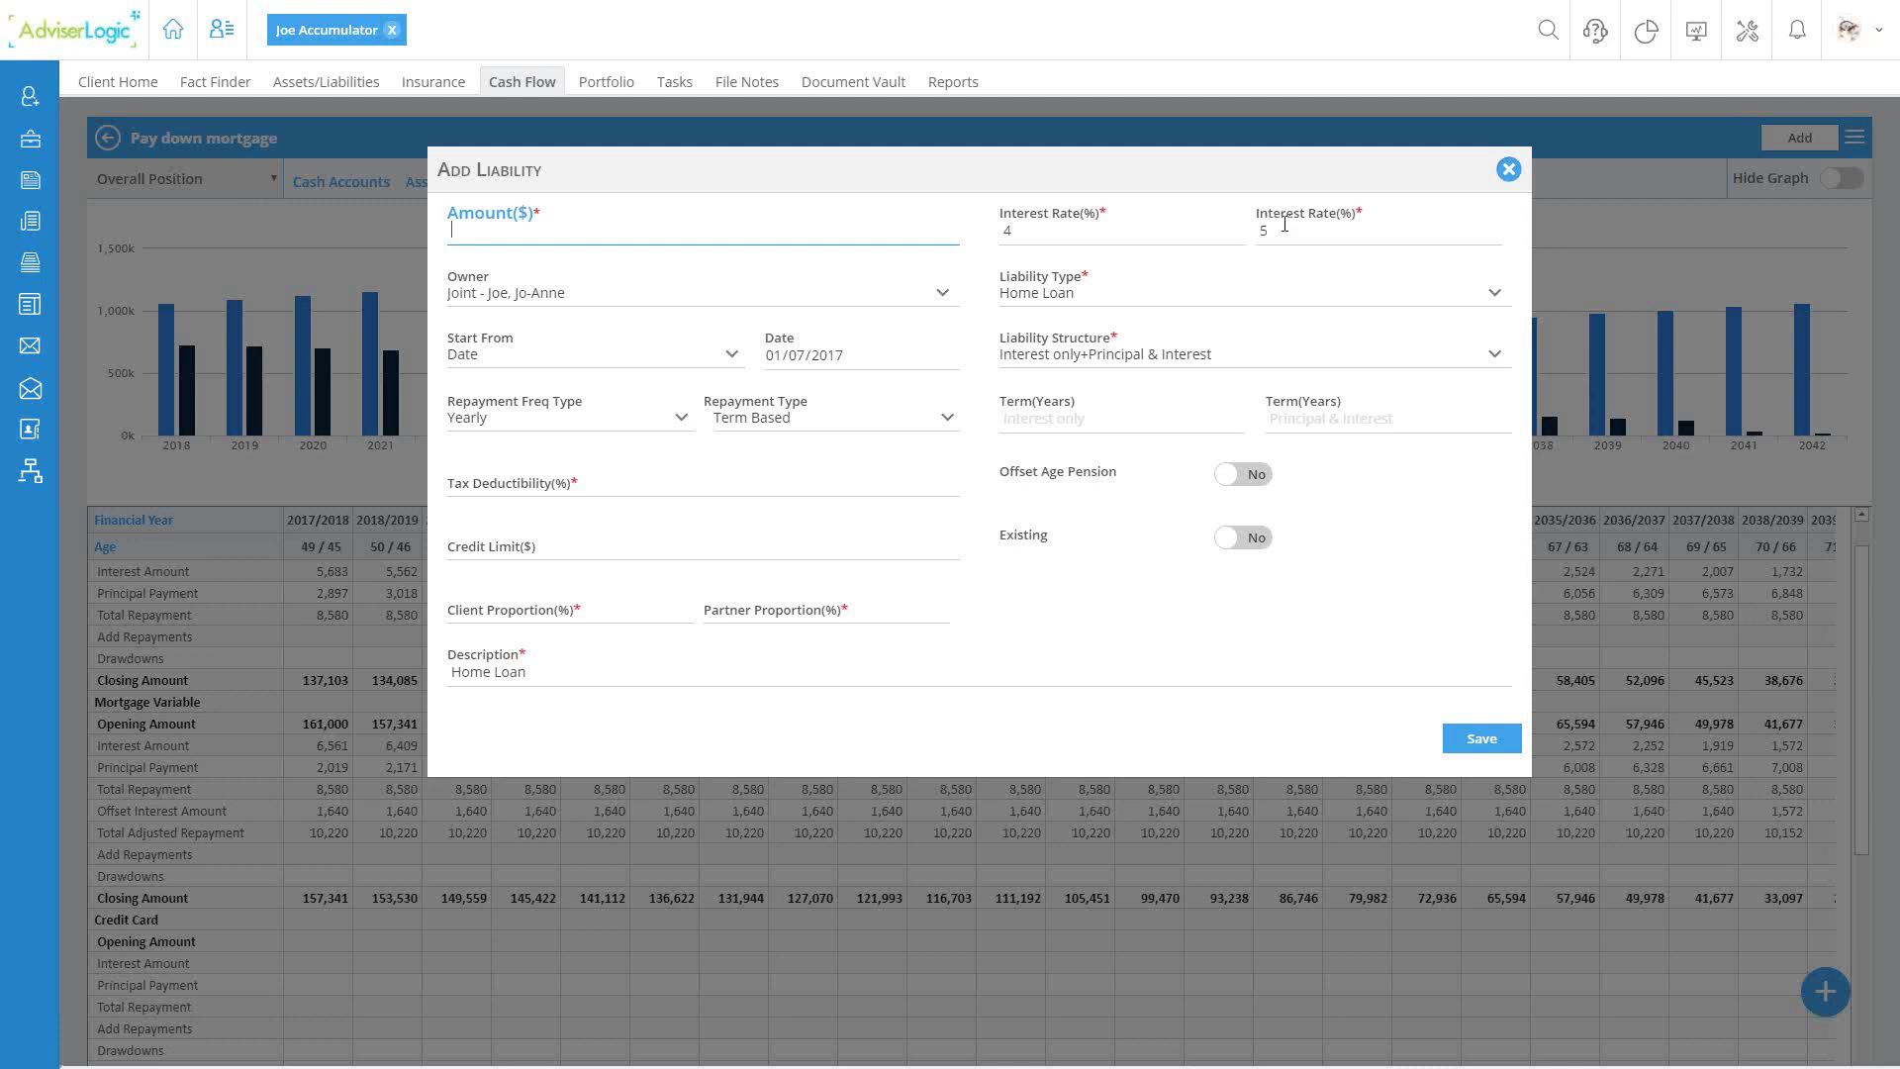
pyautogui.click(1507, 170)
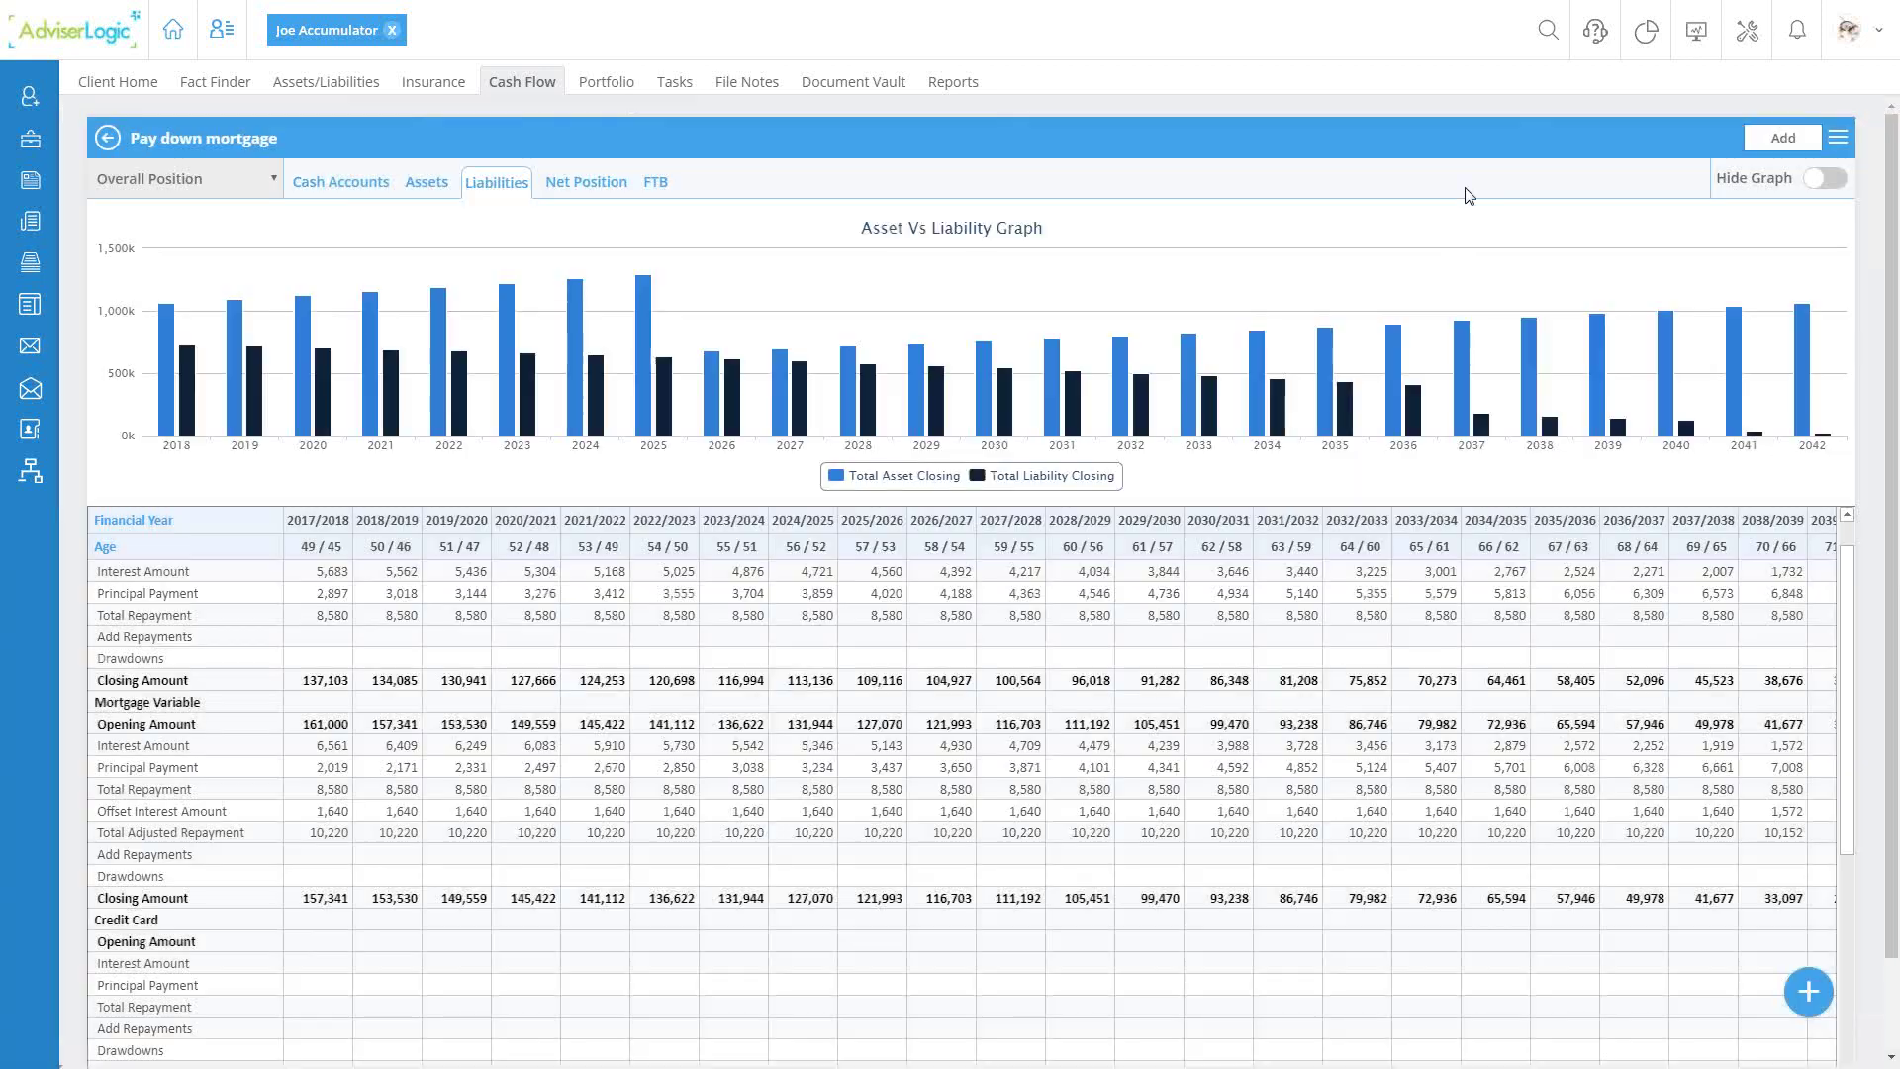
pyautogui.click(1788, 986)
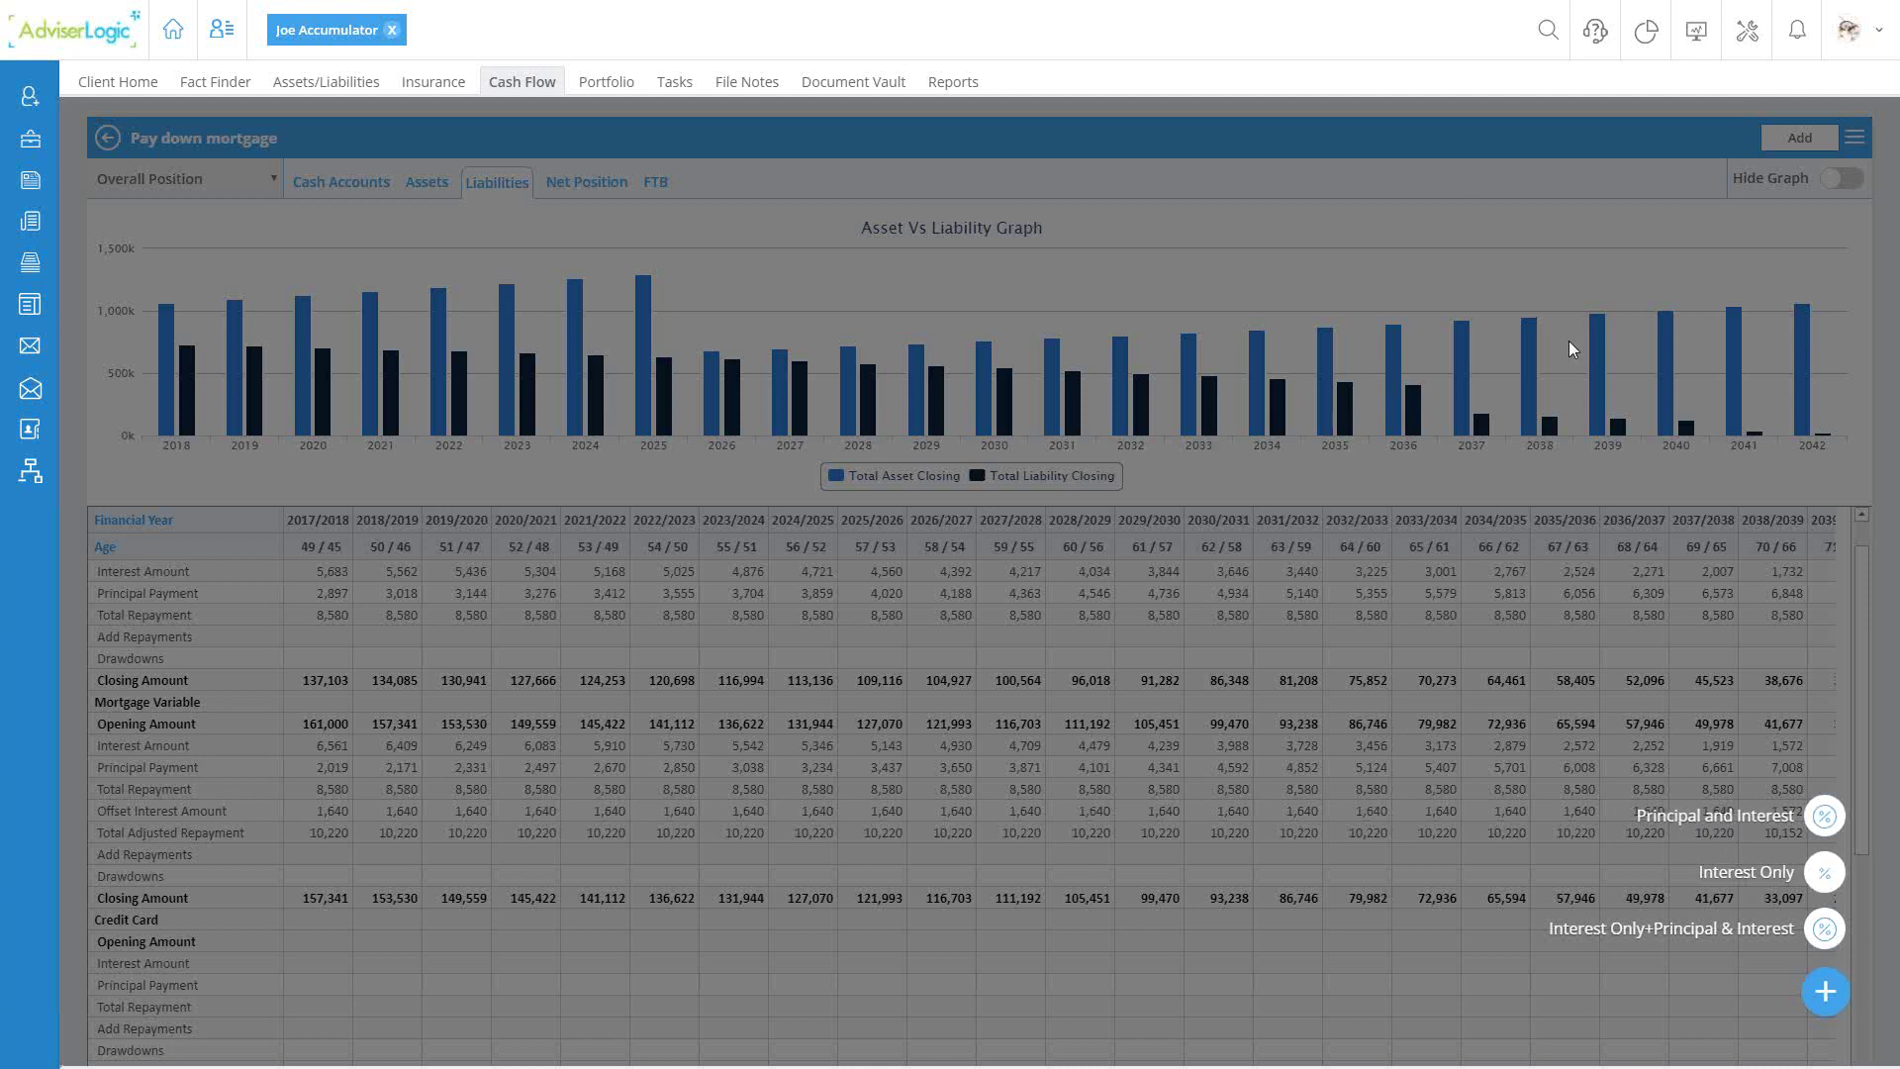
pyautogui.click(1475, 176)
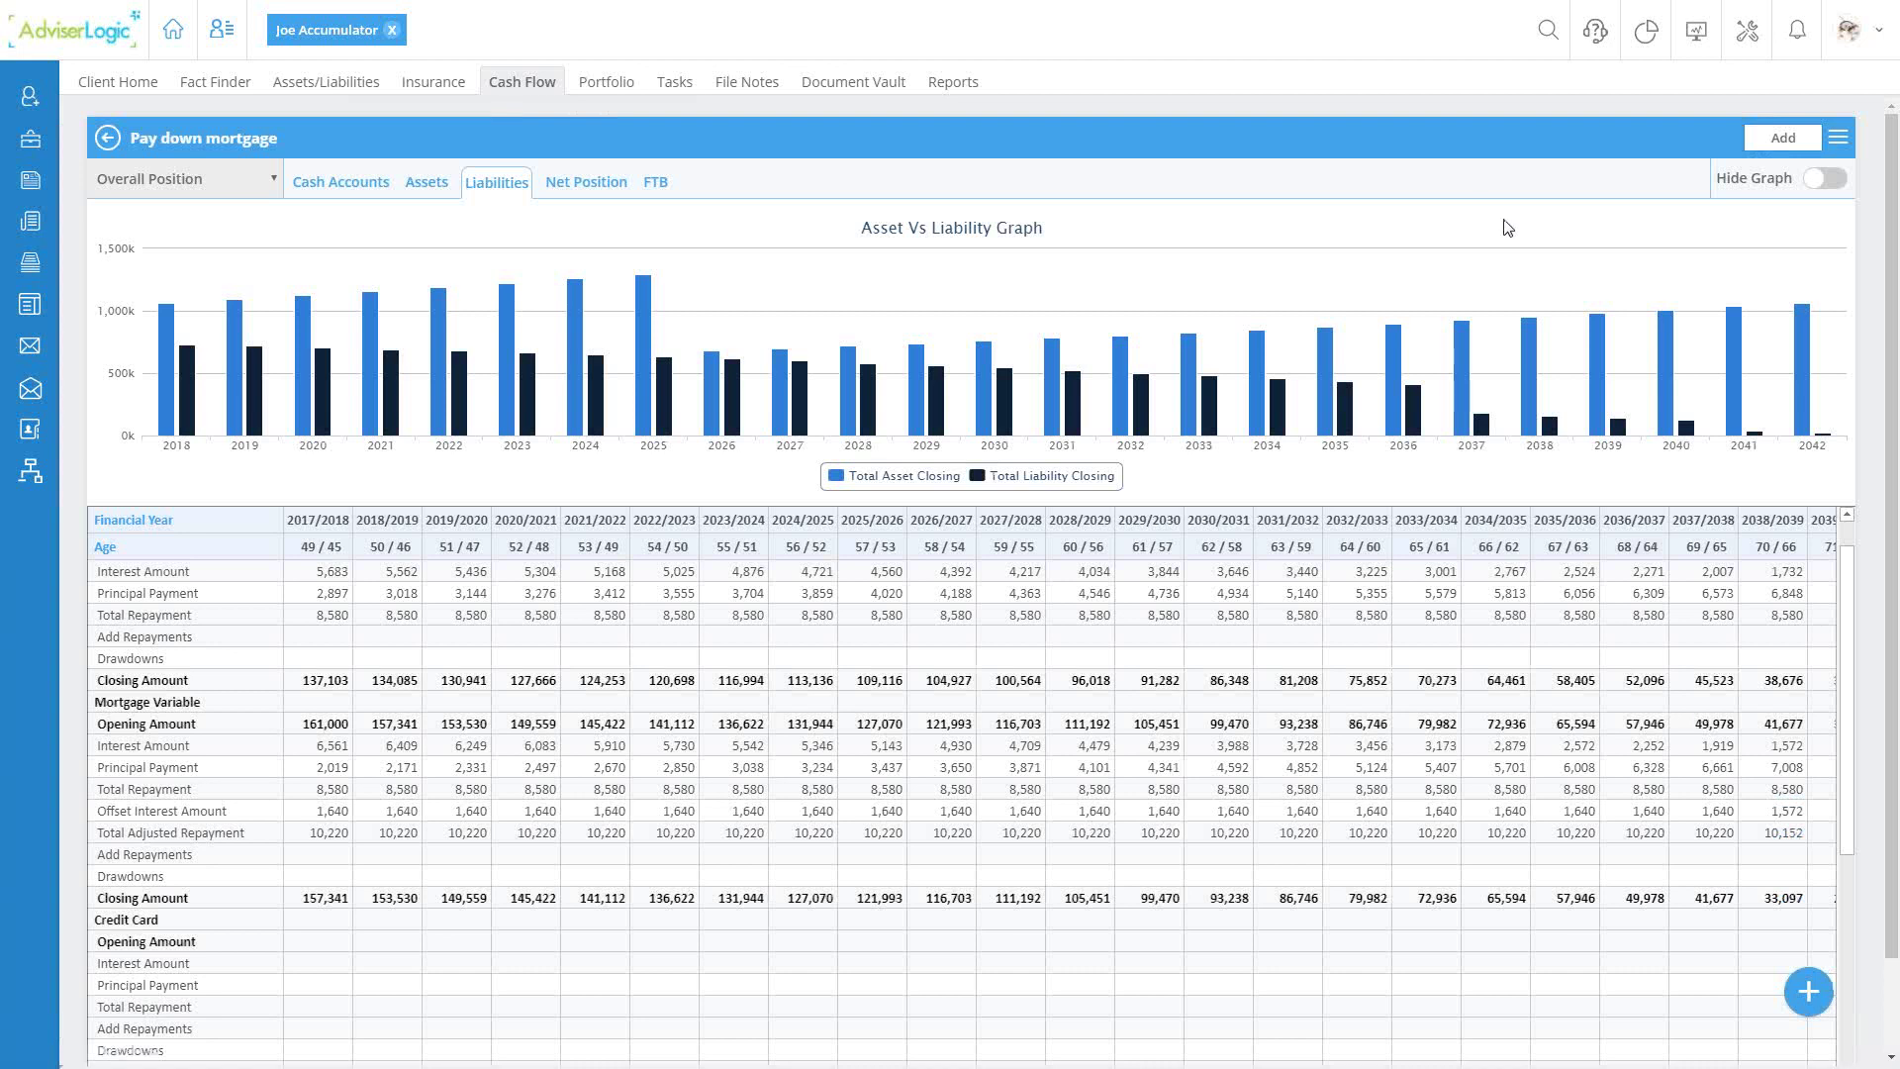
# Step: Review the actions offered for the Pay down mortgage scenario and return to the list of cash flow scenarios
pyautogui.click(1839, 140)
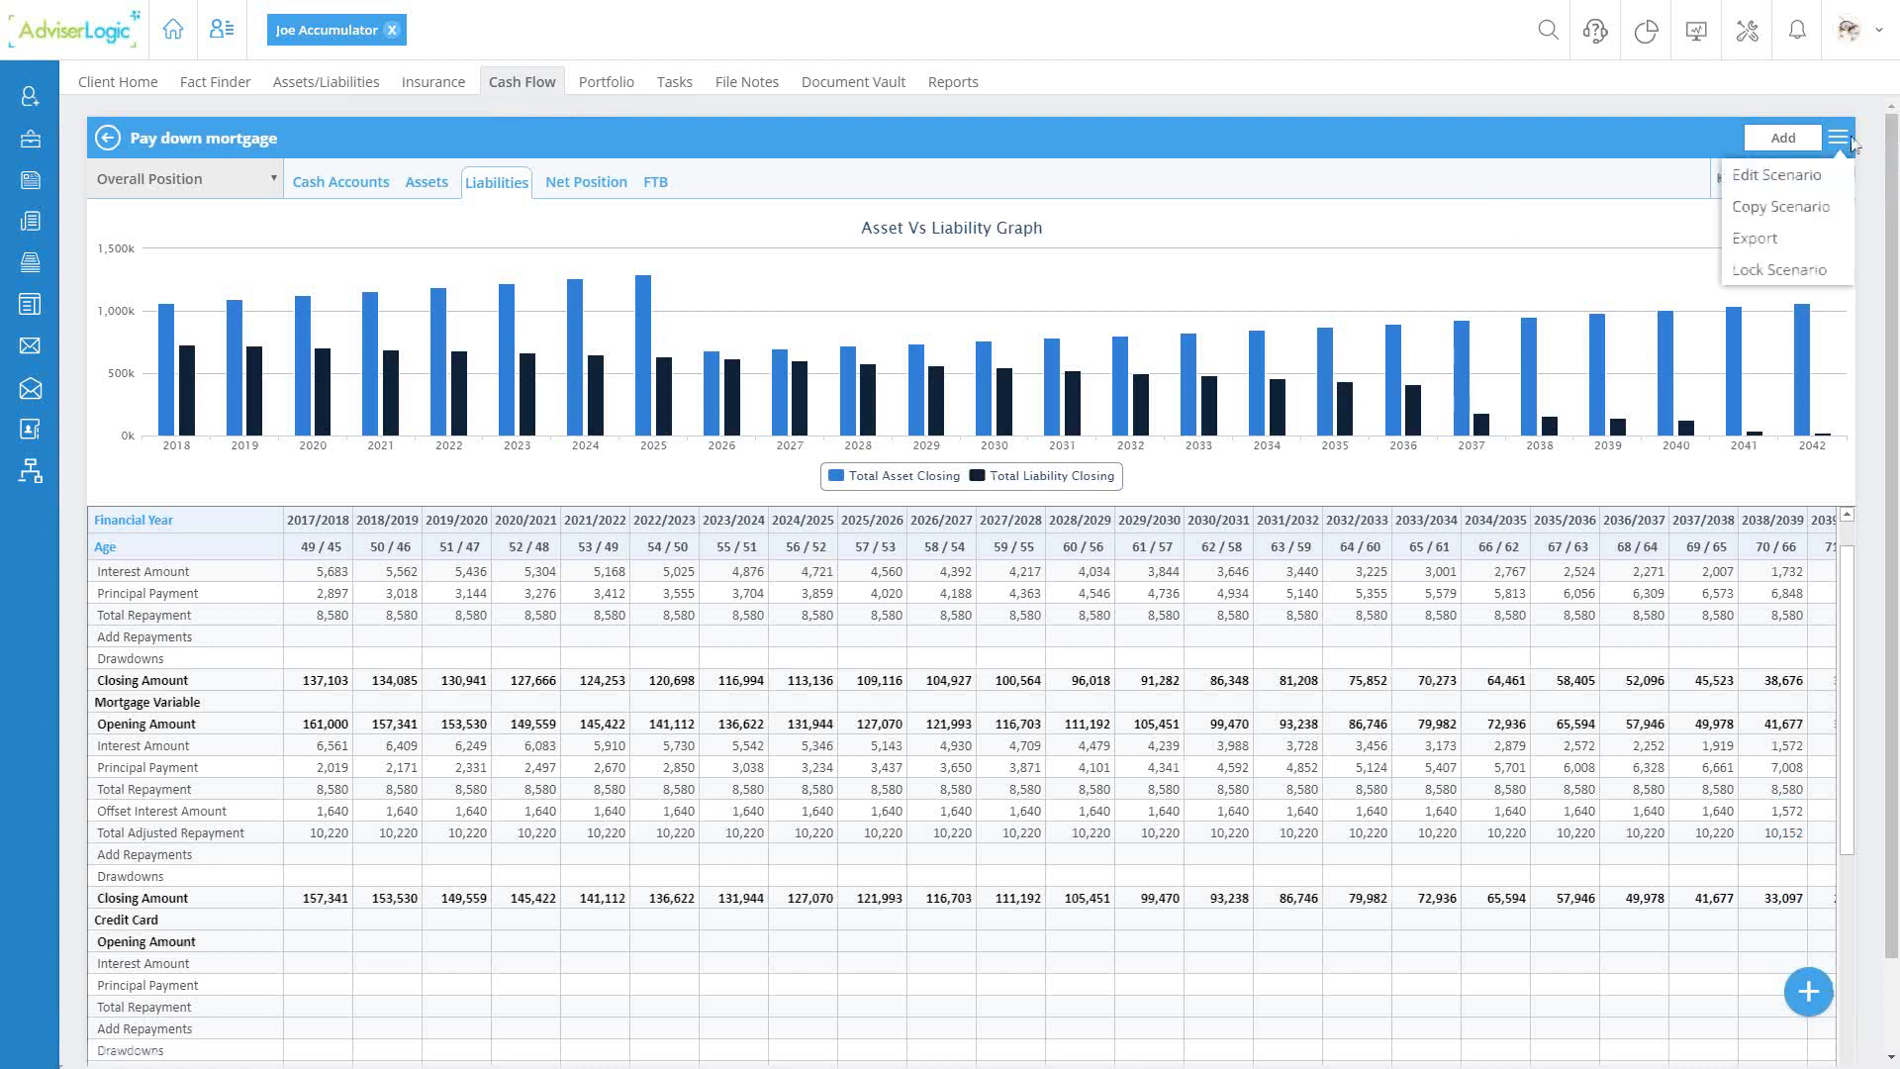
pyautogui.click(1775, 209)
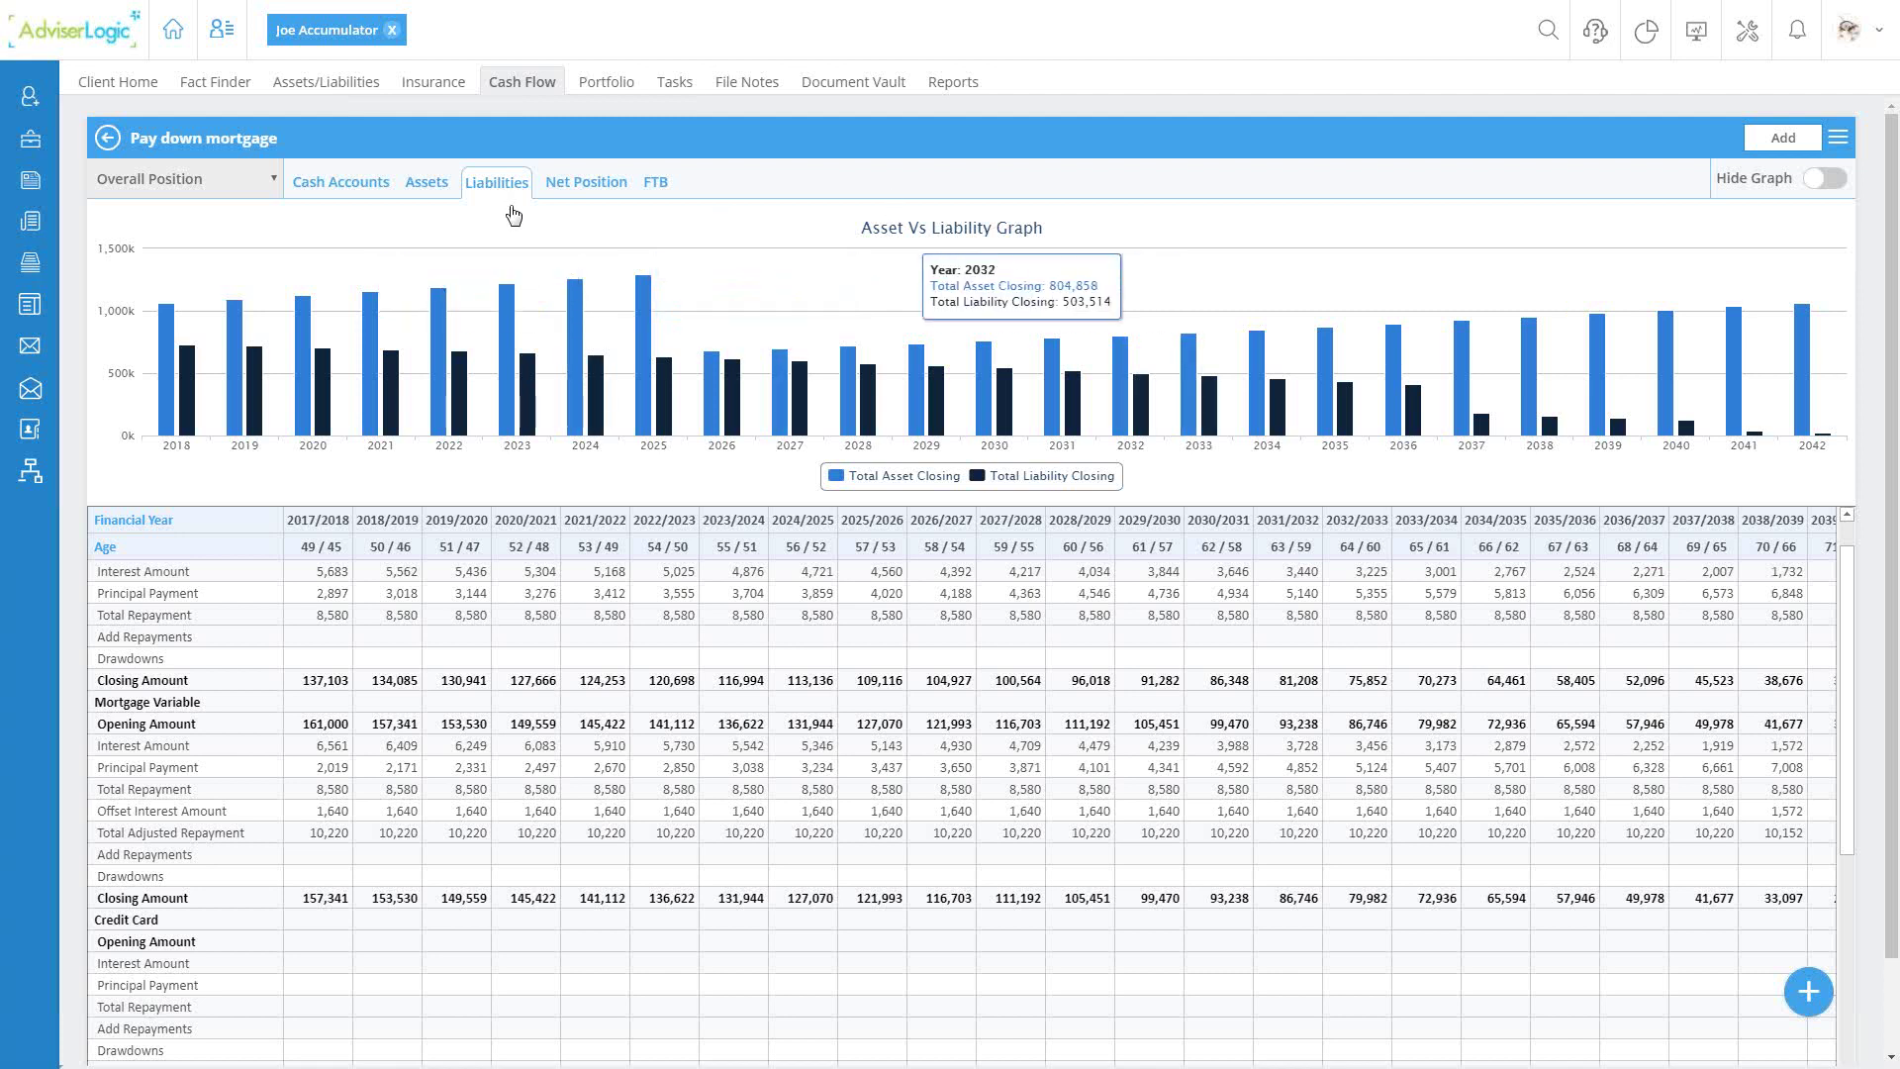
pyautogui.click(107, 139)
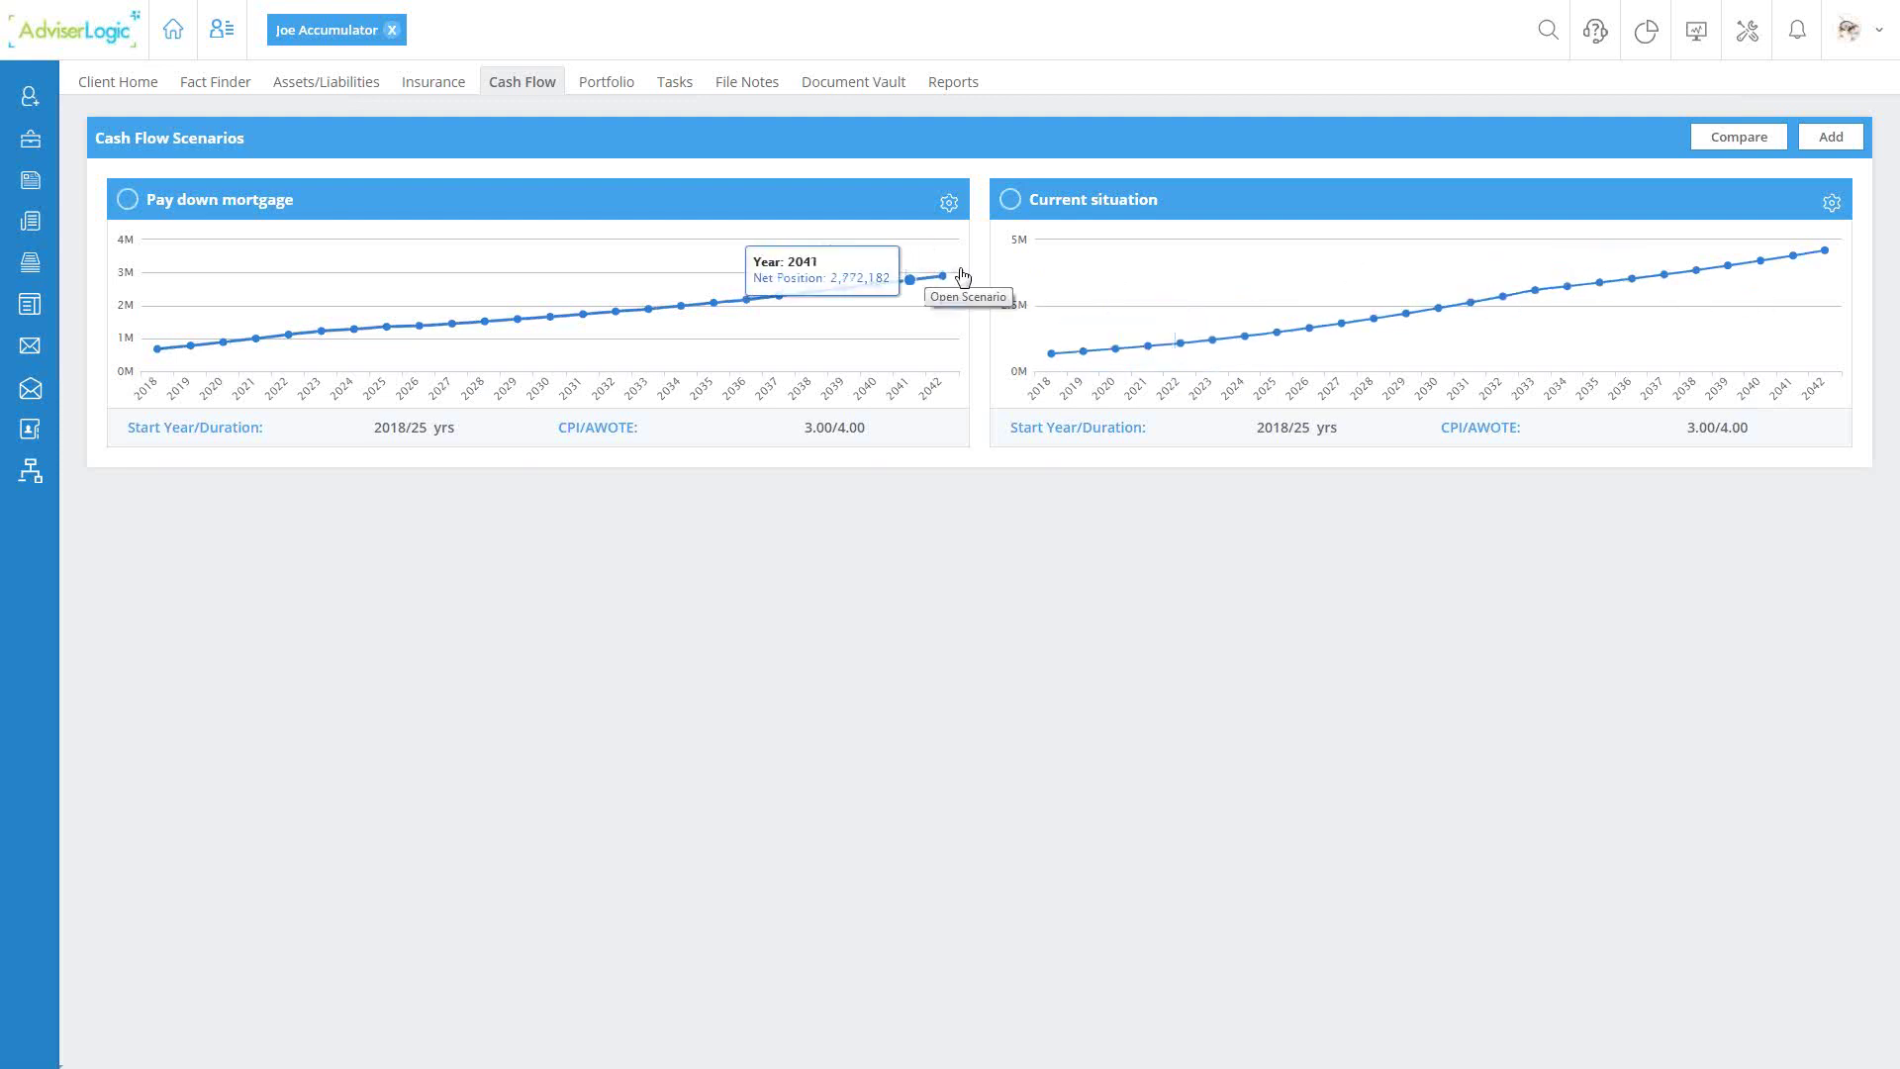
# Step: Select the Pay down mortgage and Current situation scenarios and open their comparison to inspect the graph and table areas
pyautogui.click(126, 200)
pyautogui.click(1009, 200)
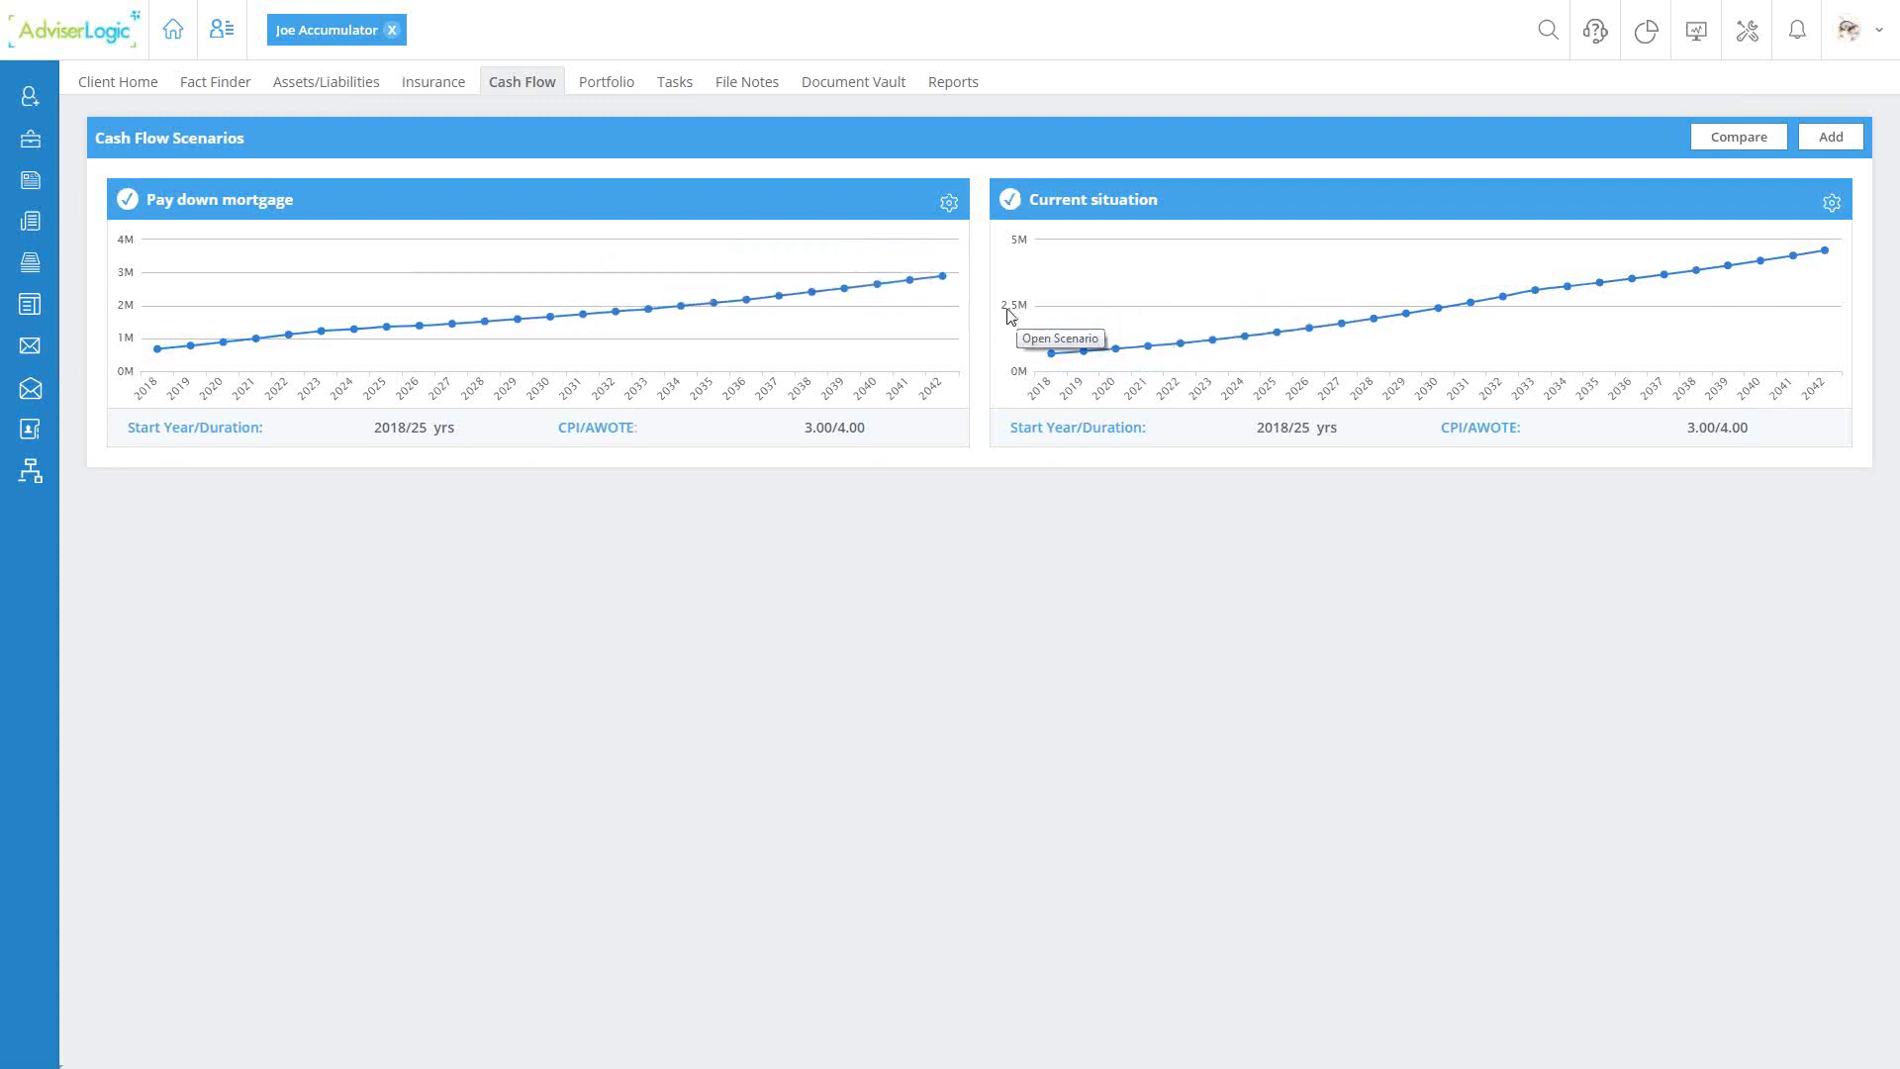
pyautogui.click(1743, 142)
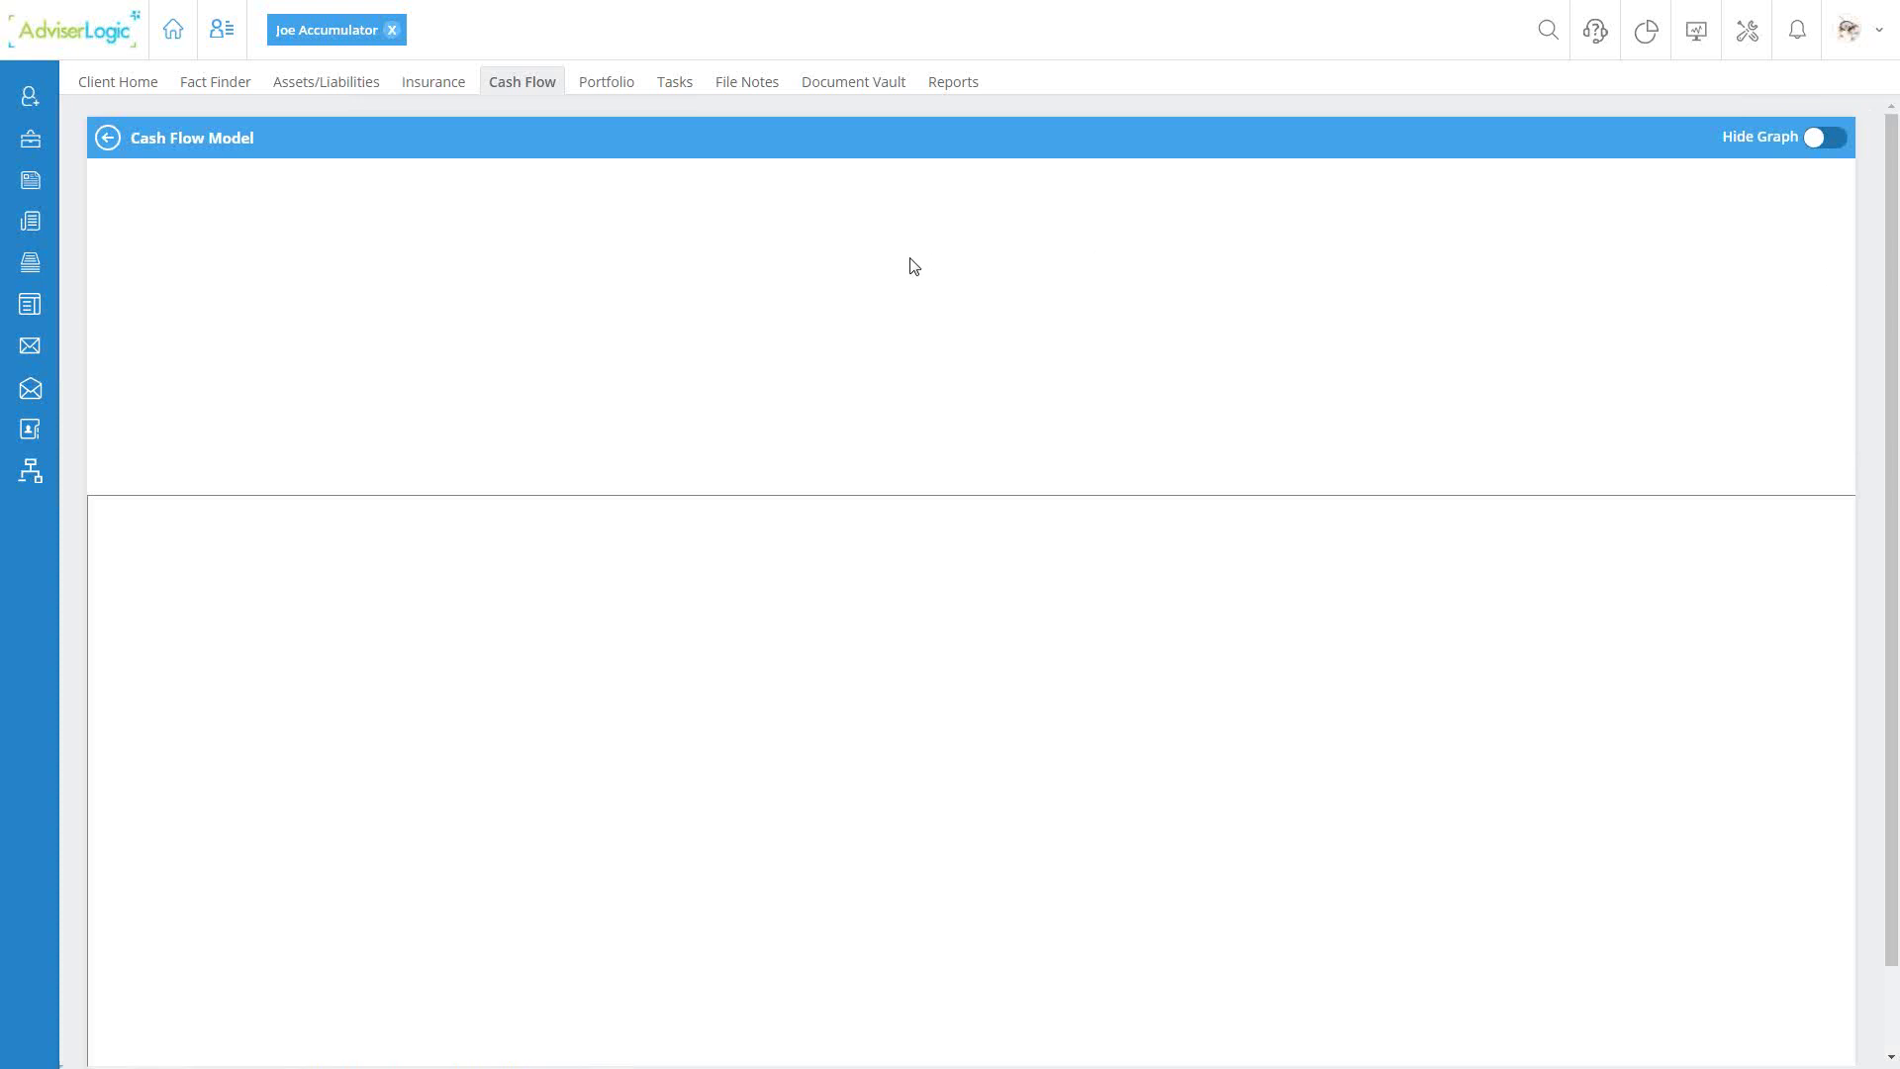
pyautogui.scroll(-2, 861, 282)
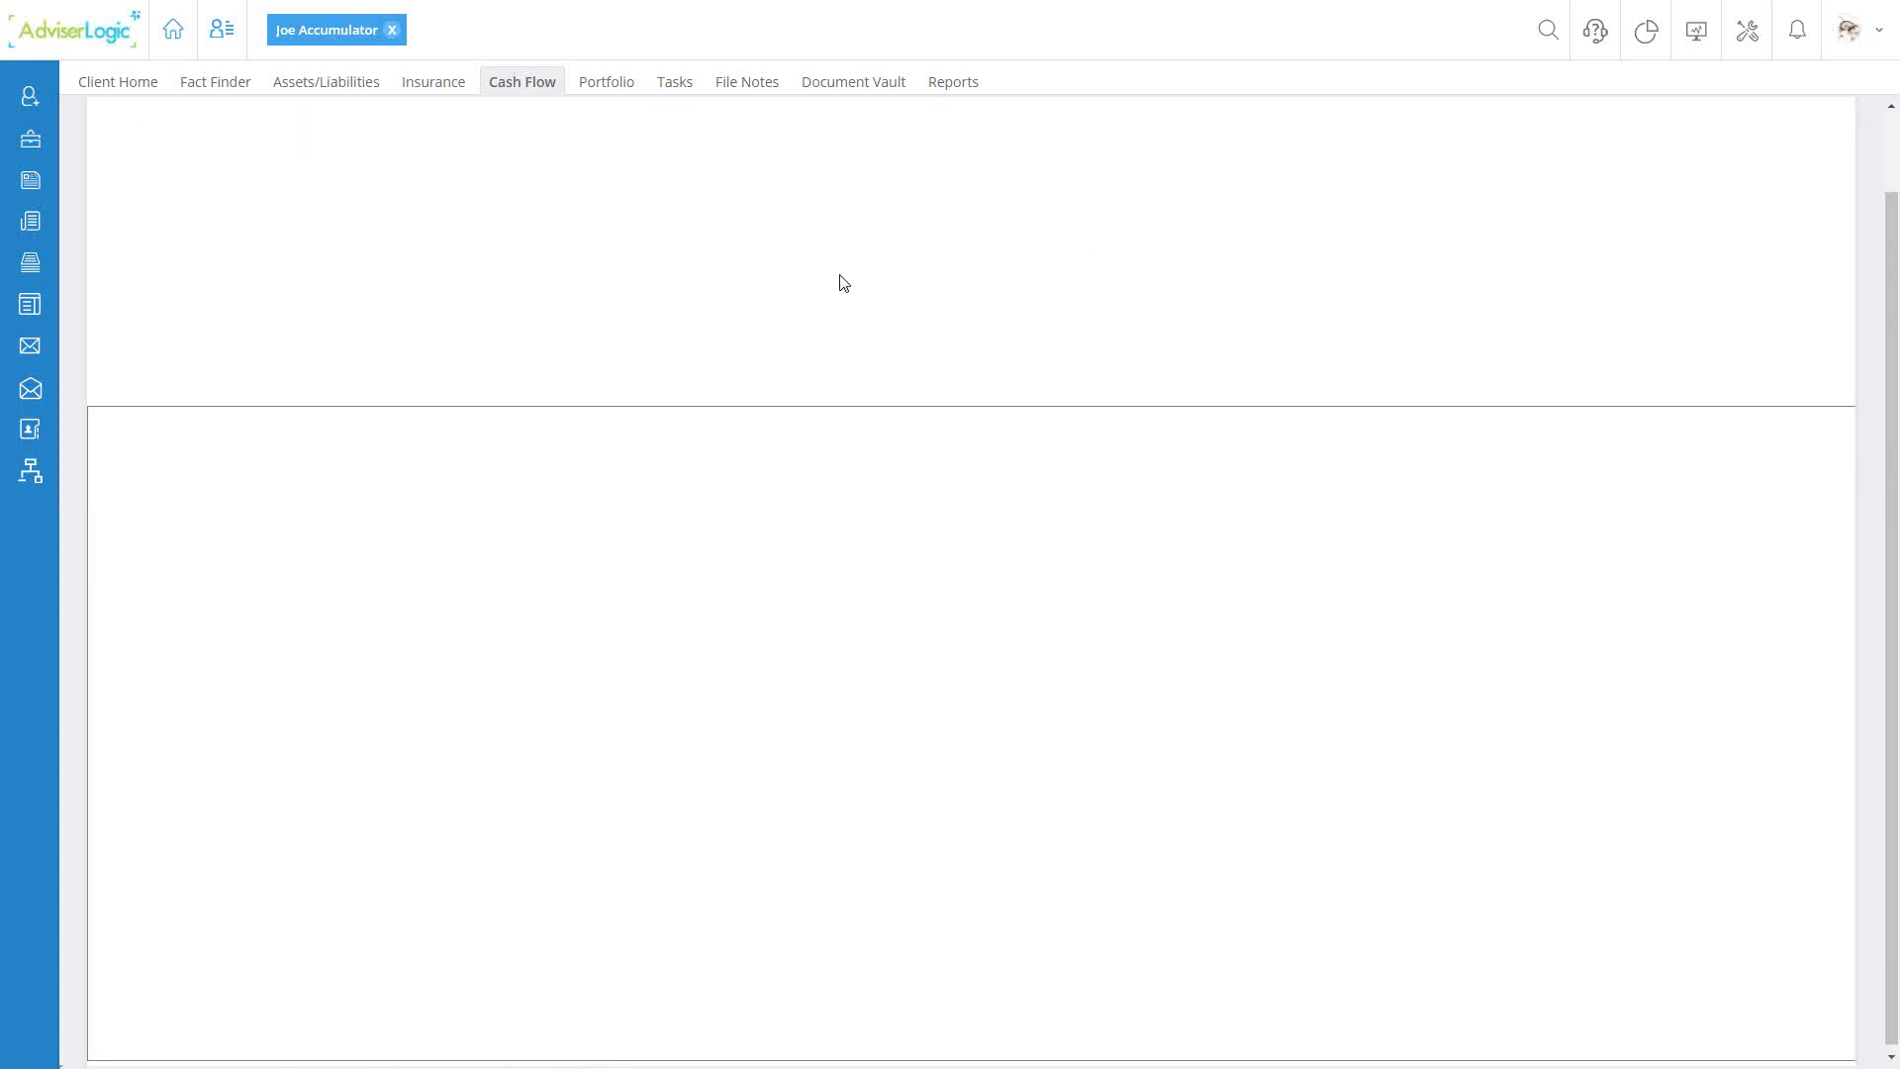
pyautogui.scroll(2, 843, 283)
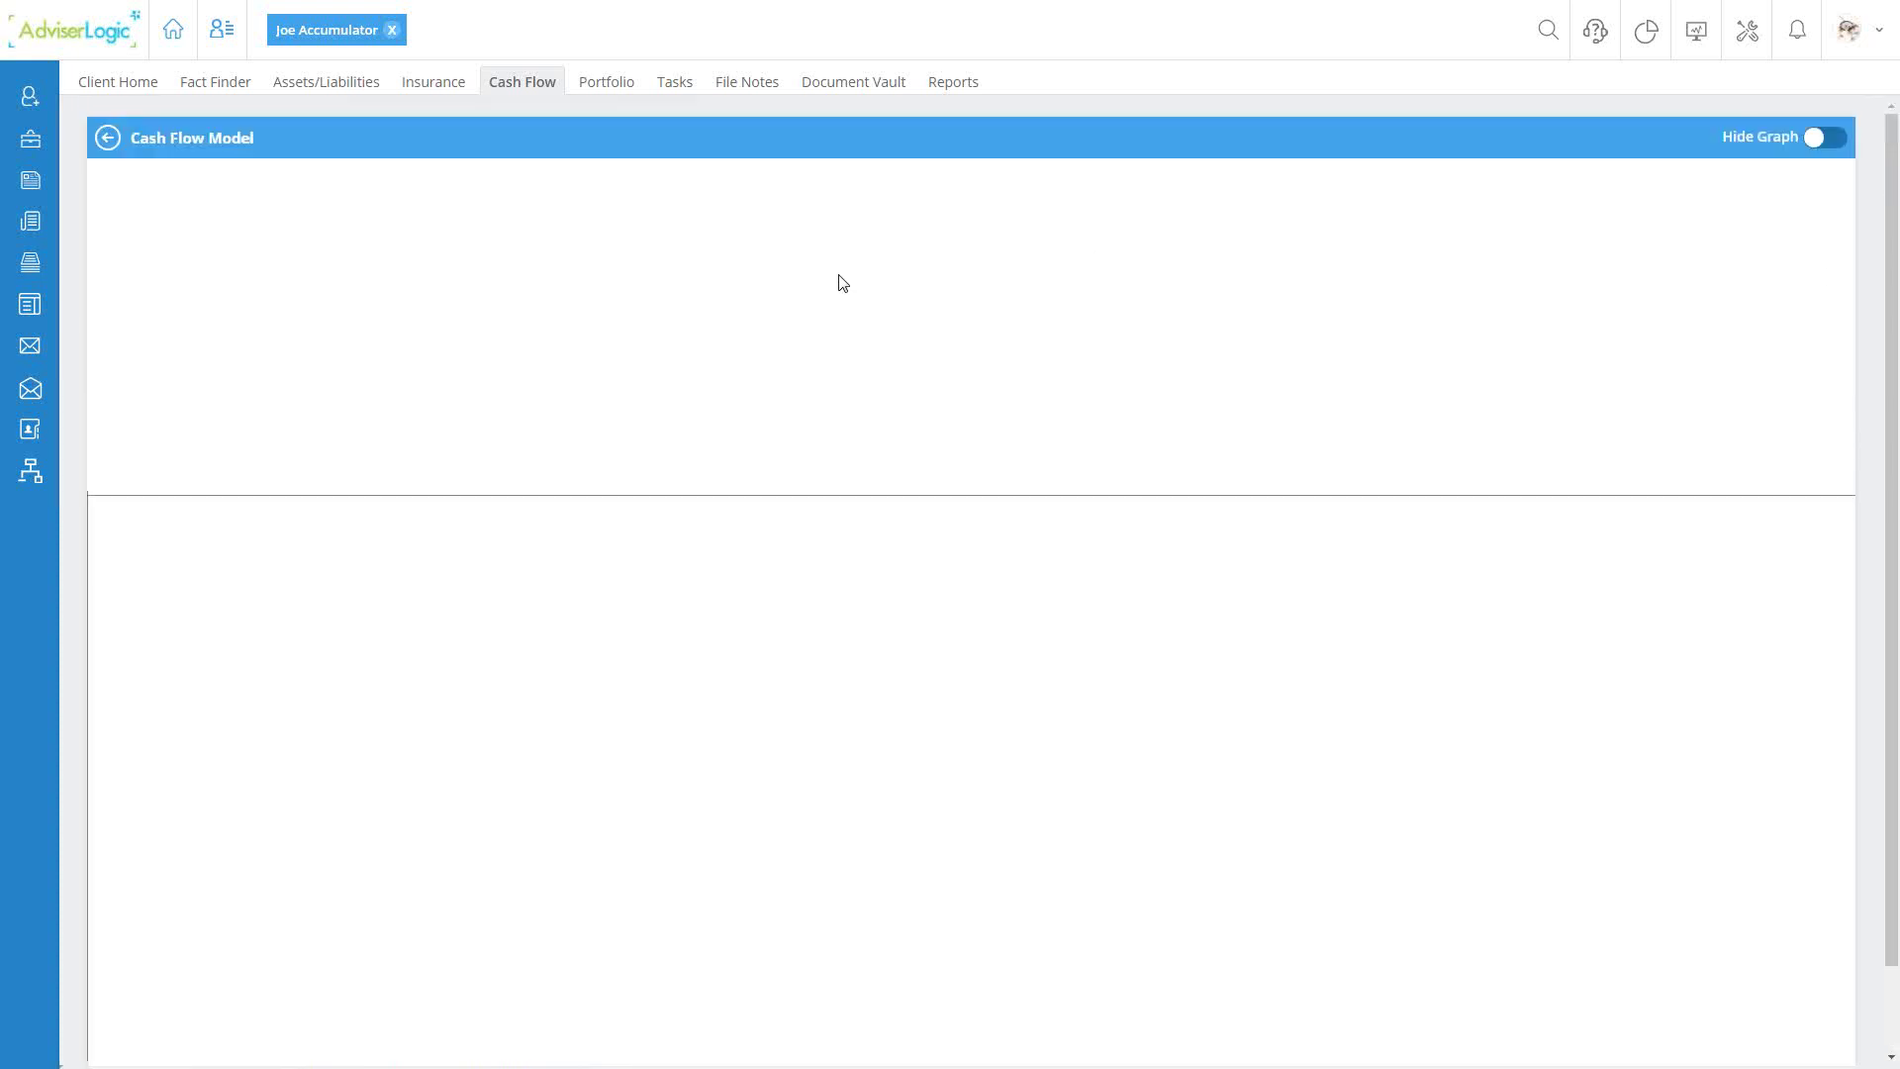
pyautogui.scroll(-2, 839, 287)
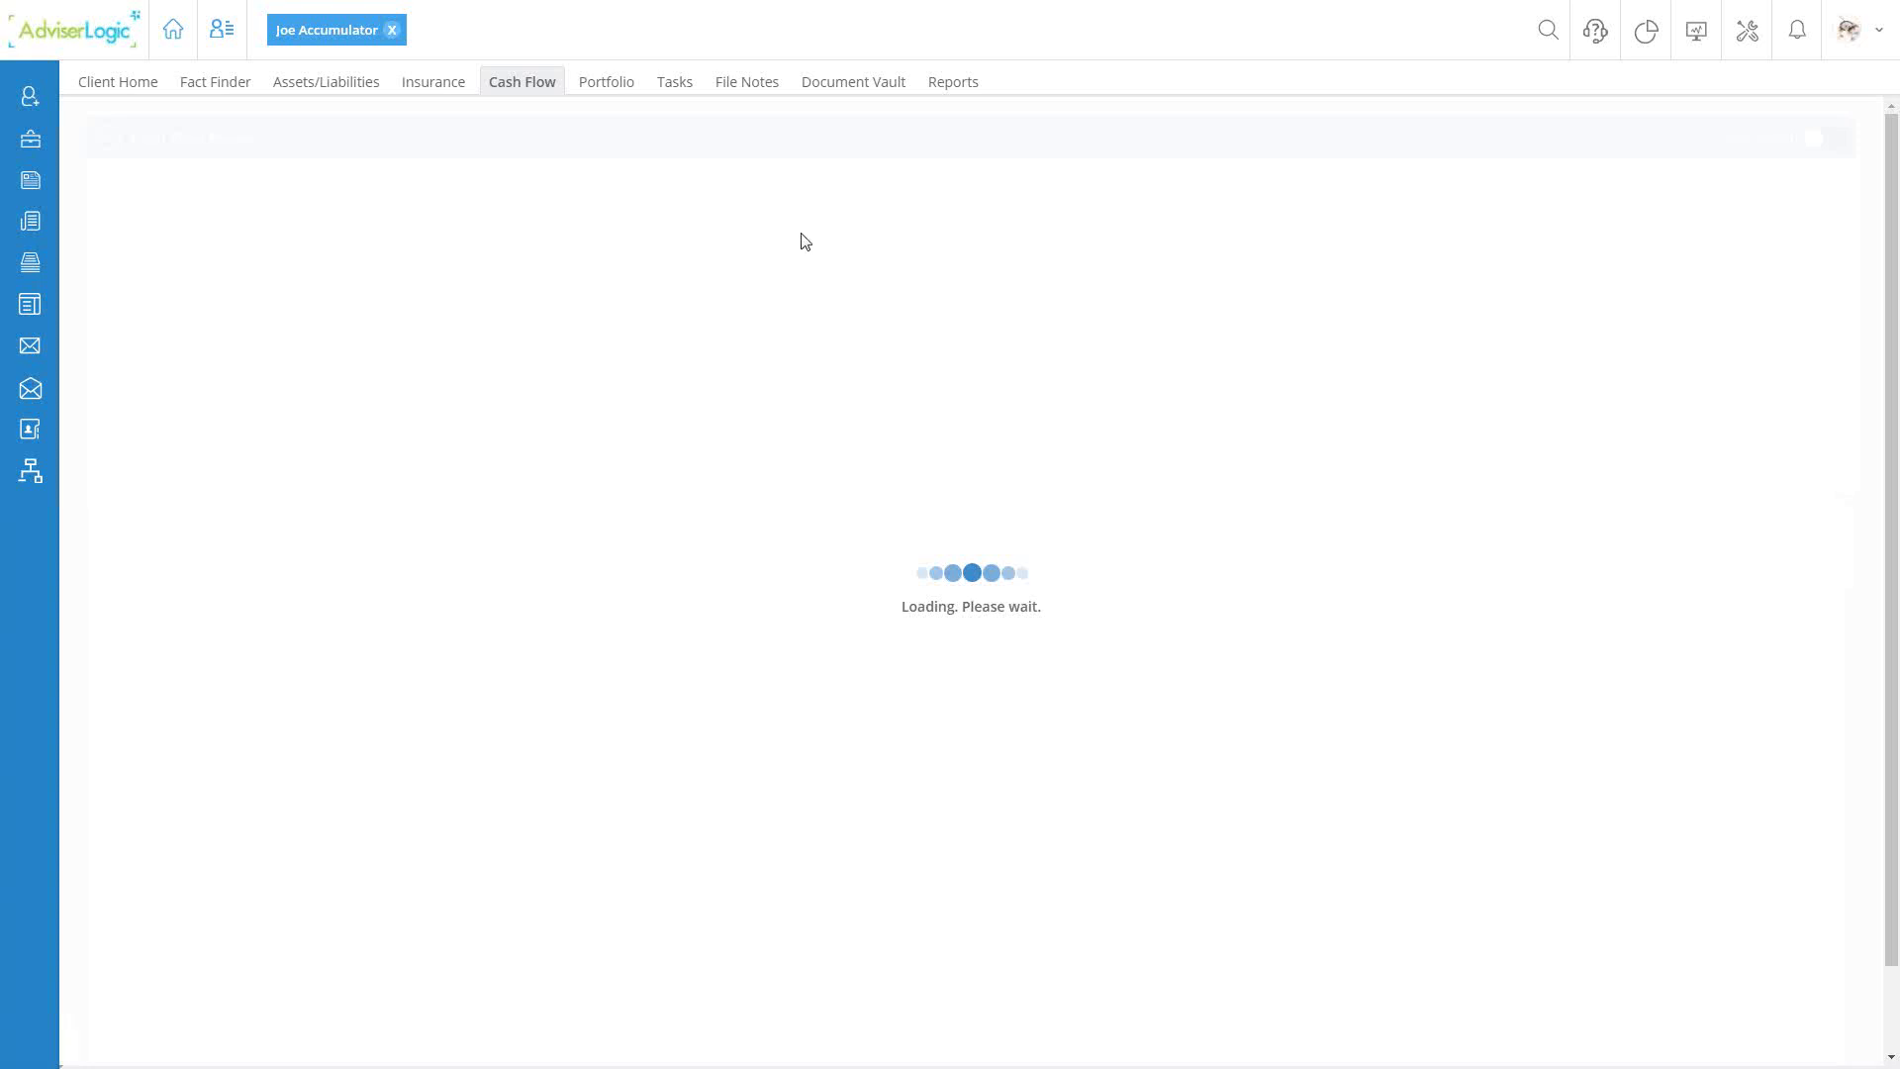
# Step: Return to the cash flow scenario list and reveal the summary details of the Pay down mortgage scenario
pyautogui.moveTo(549, 93)
pyautogui.click(566, 132)
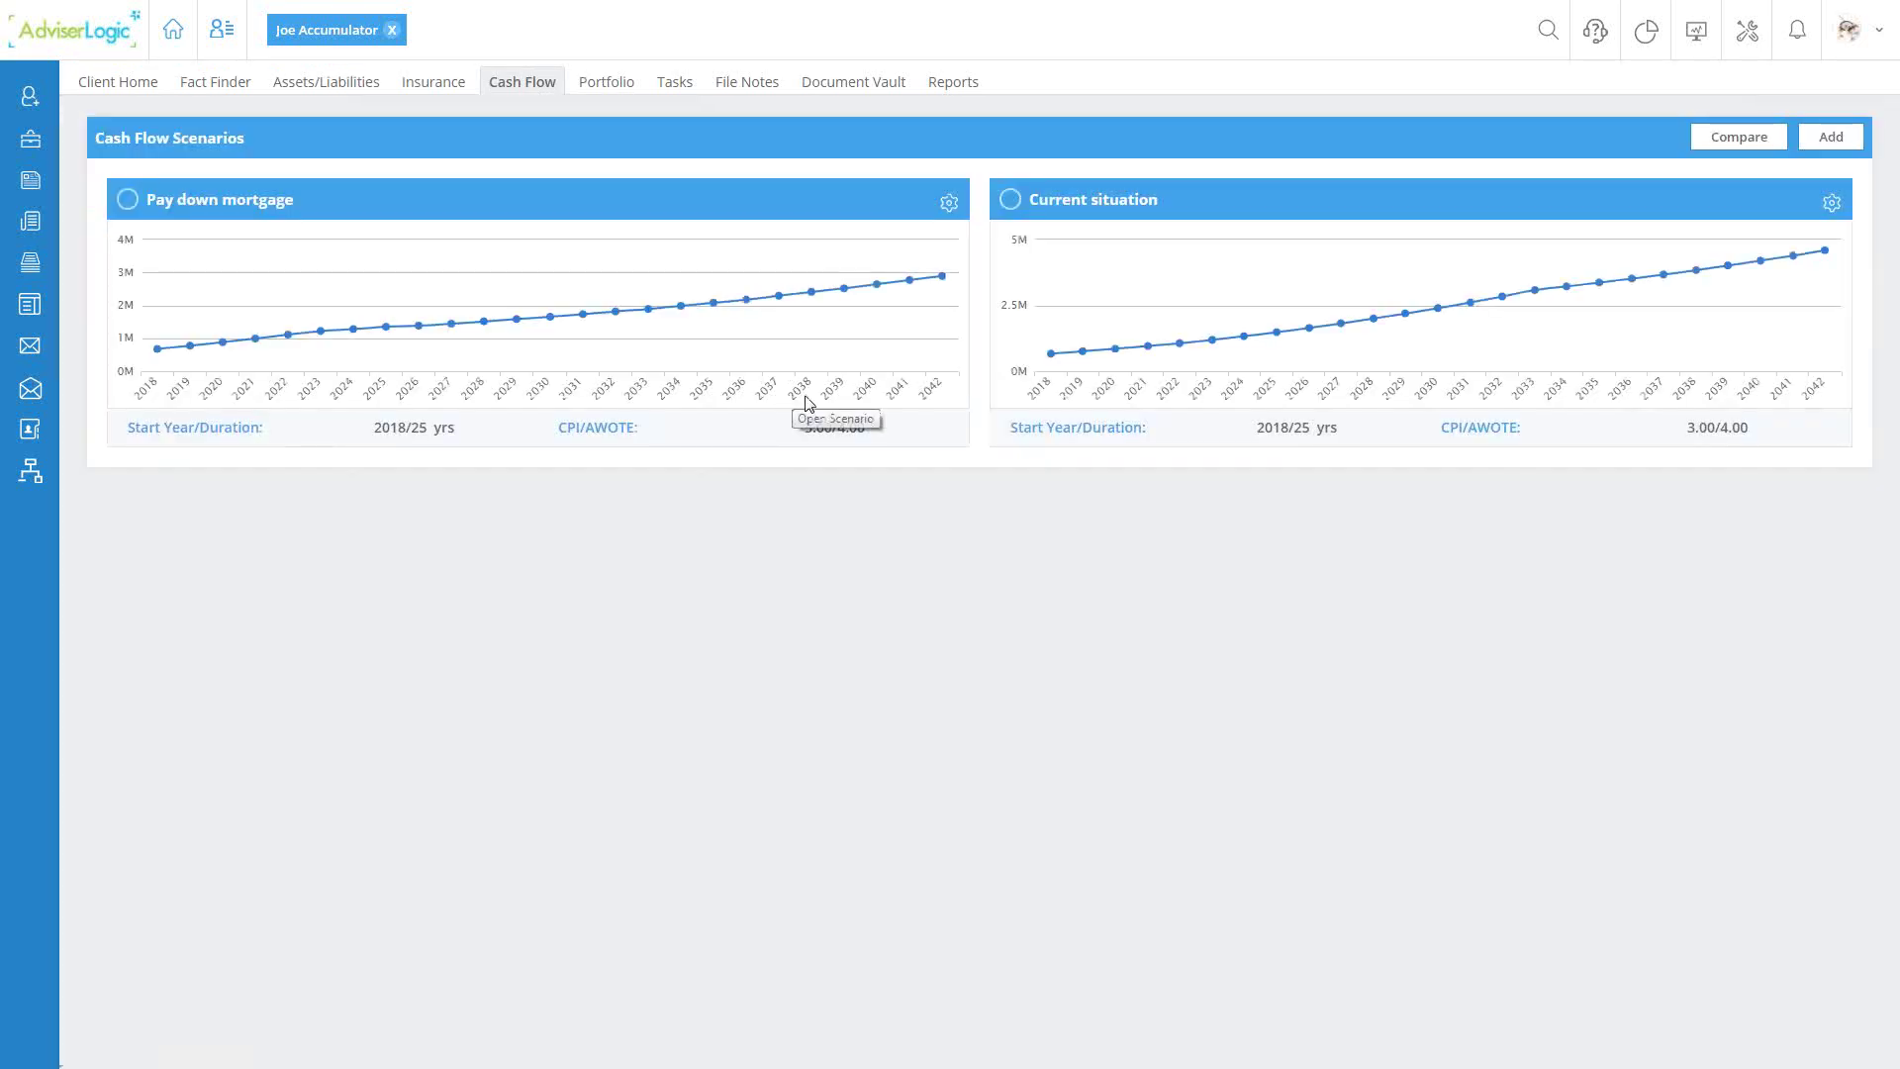
pyautogui.moveTo(780, 429)
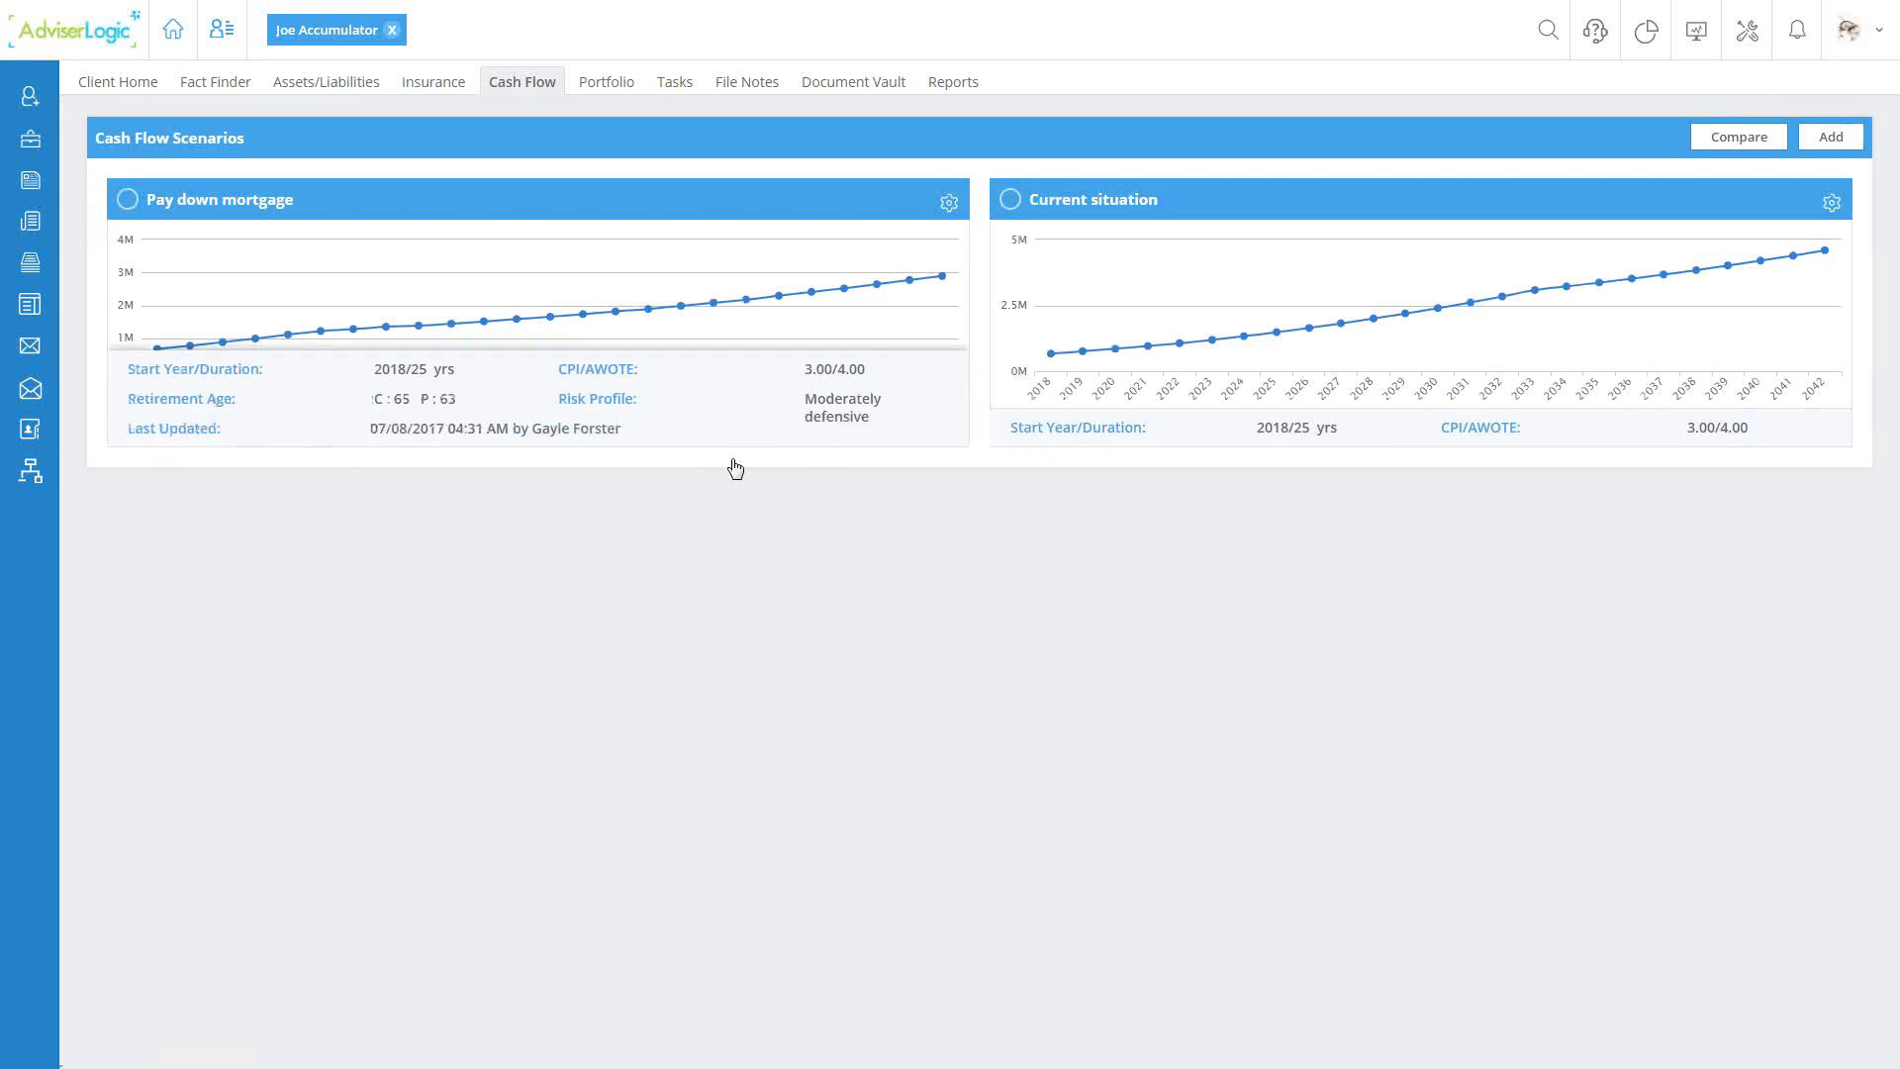